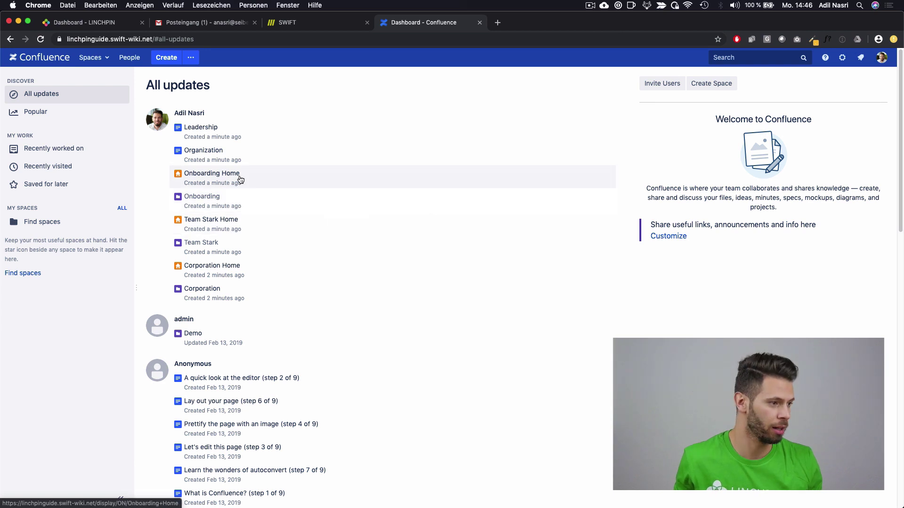
Step: Browse the directory of all spaces, then return to the dashboard
left_click(91, 58)
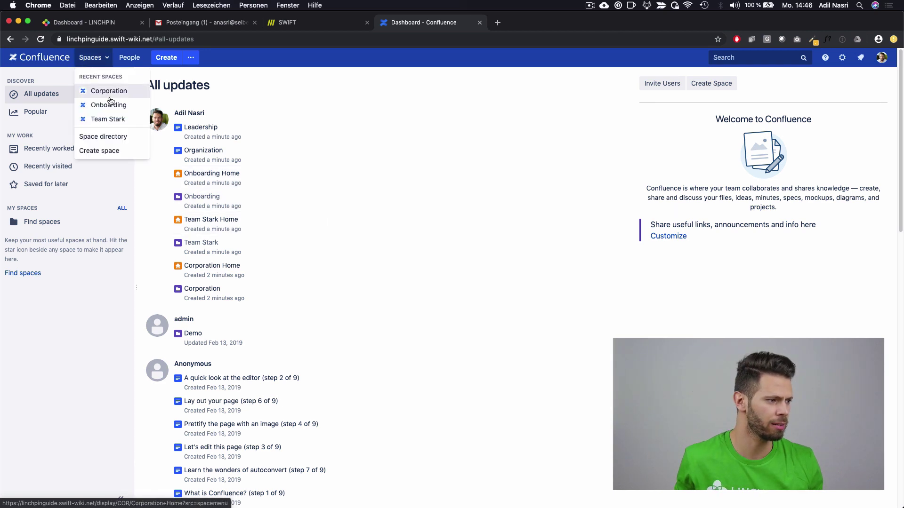
left_click(121, 142)
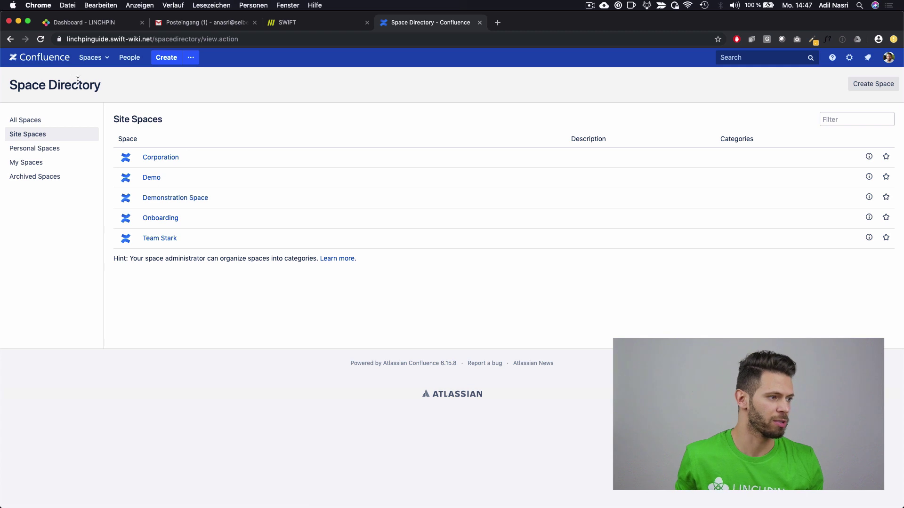
left_click(49, 69)
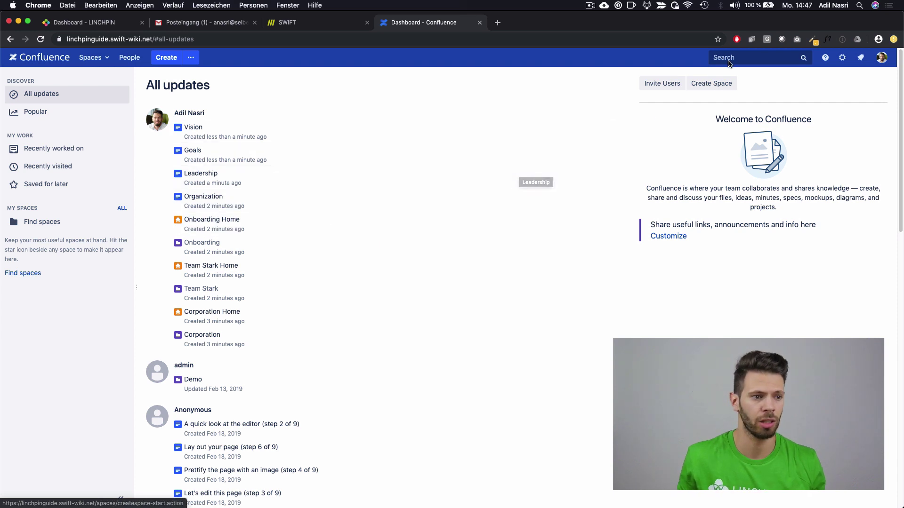
Step: Enter General configuration, confirming access with the administrator password
left_click(842, 58)
left_click(815, 89)
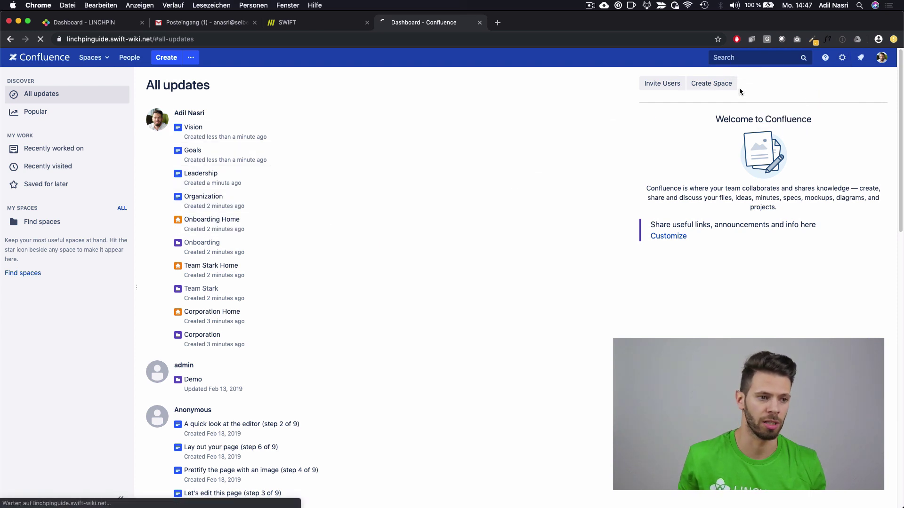
type("******")
key("Return")
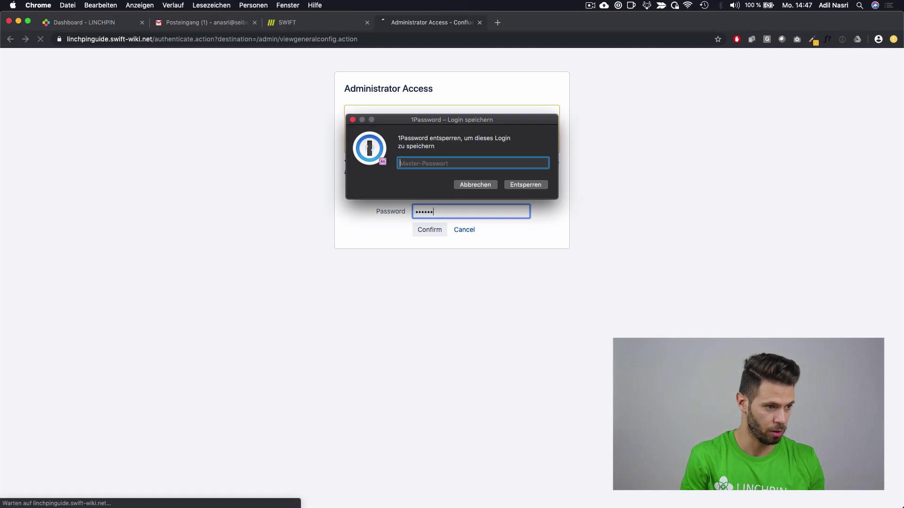
key("Escape")
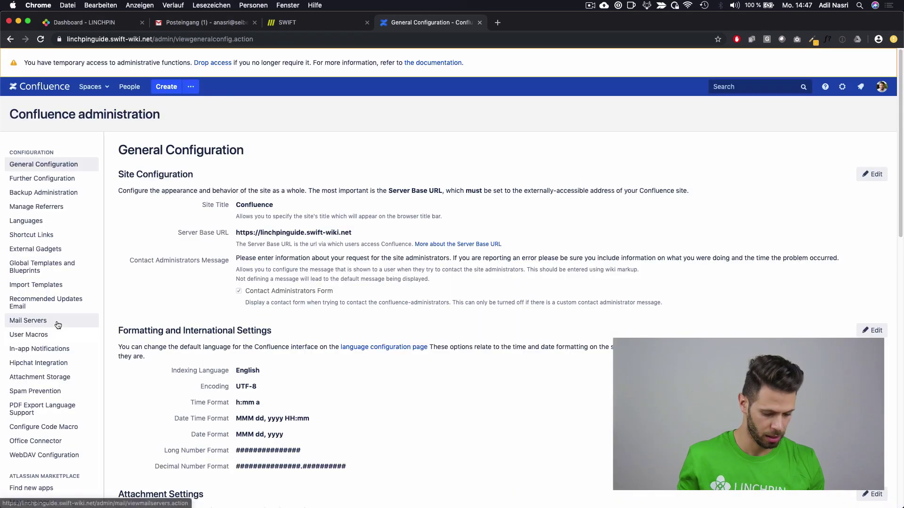
Step: Find 'Find new apps' in the admin sidebar with a page search and open it
key("super+f")
type("manage")
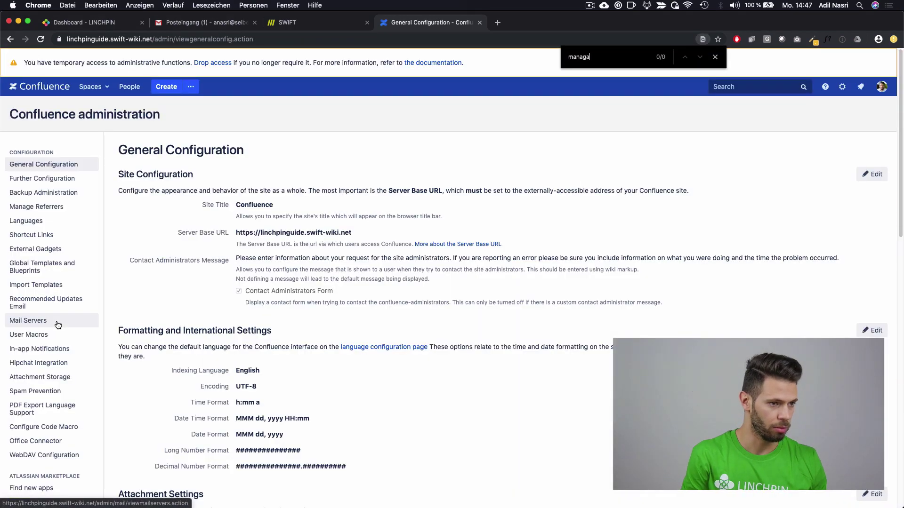
key("super+a")
type("fine")
key("BackSpace")
type("d new ap")
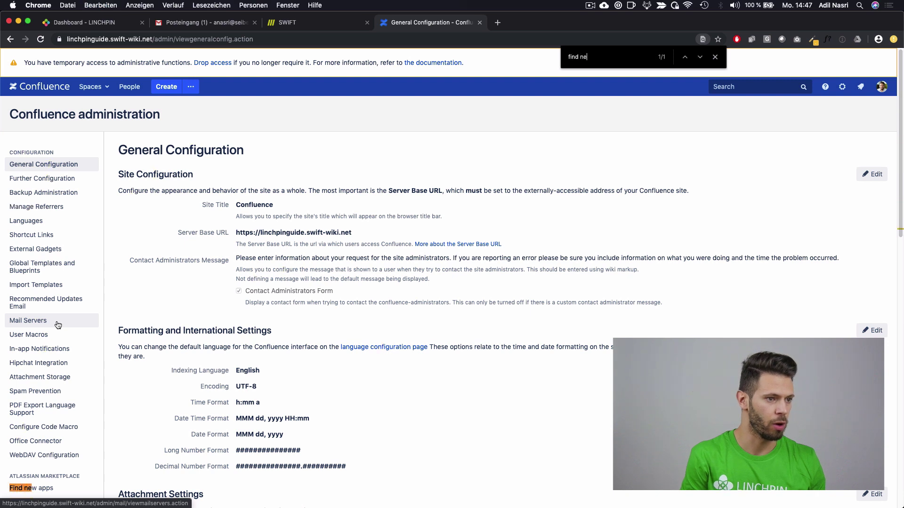
left_click(63, 490)
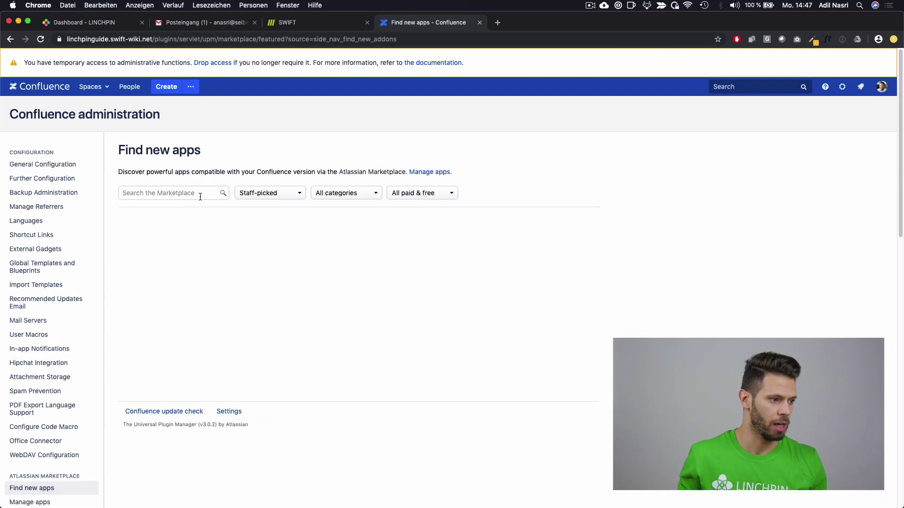
Step: Search the Marketplace for 'linchpin intranet suite' and install it as a free trial
left_click(200, 194)
type("linchpin intranet suite")
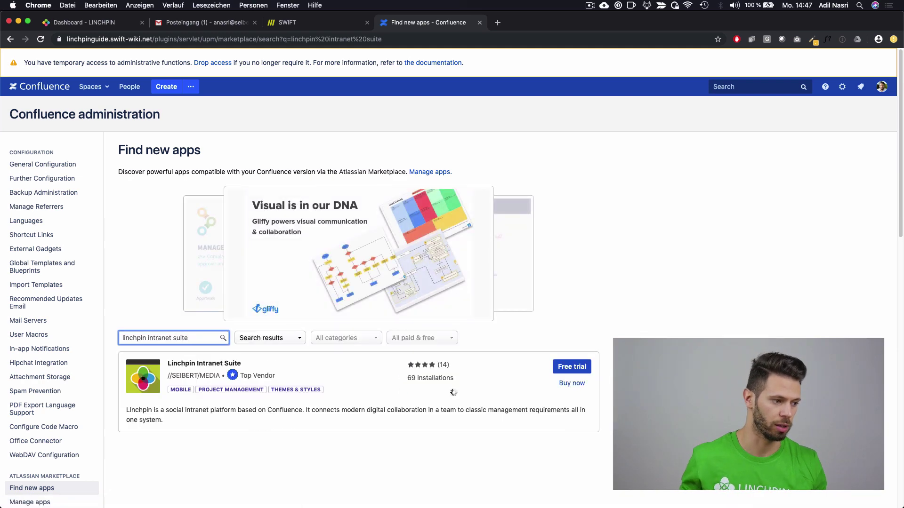
left_click(576, 368)
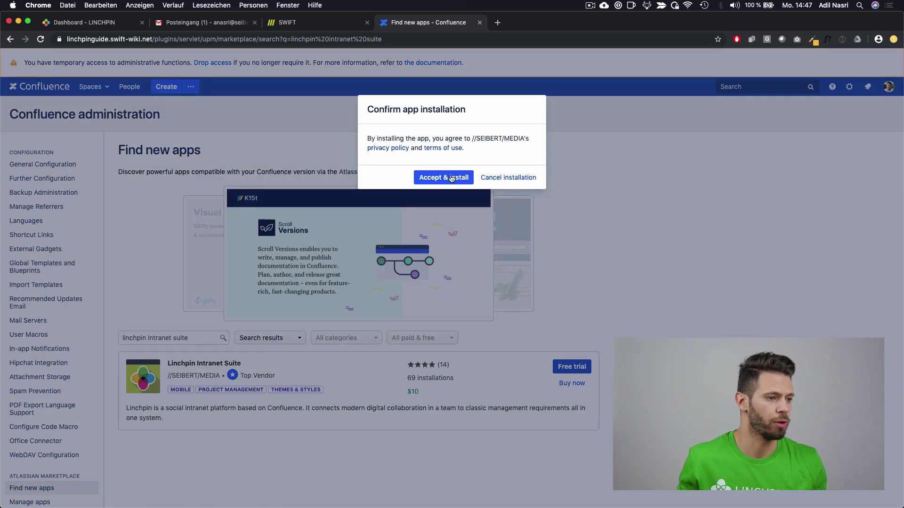
left_click(451, 178)
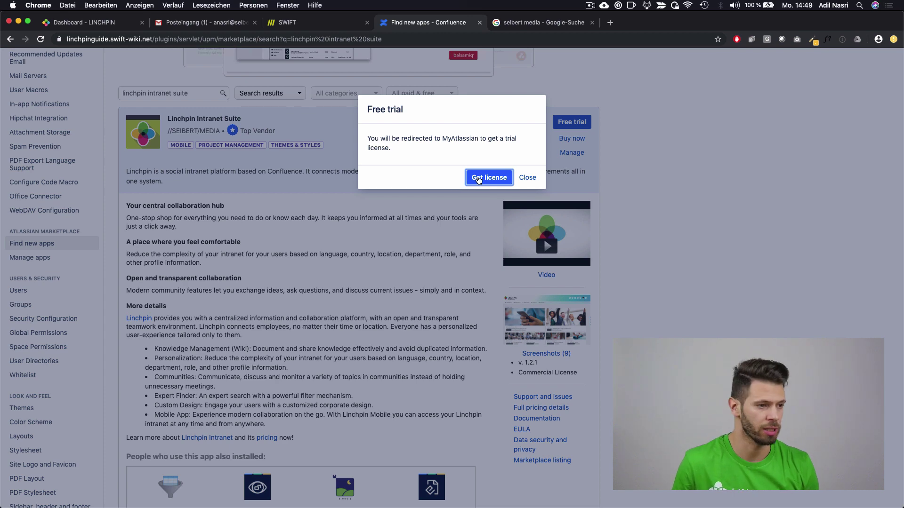
Step: Agree to the terms, generate the Linchpin trial licence and apply it to the site
left_click(478, 178)
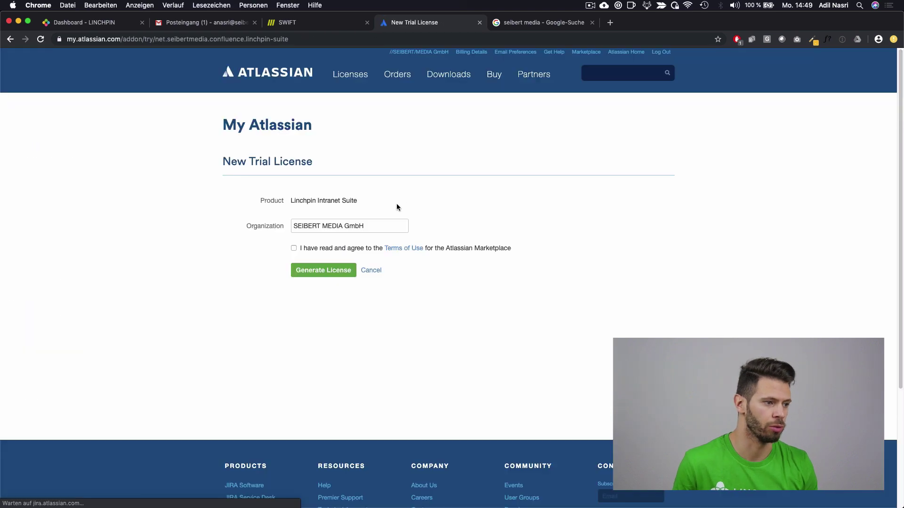
left_click(338, 247)
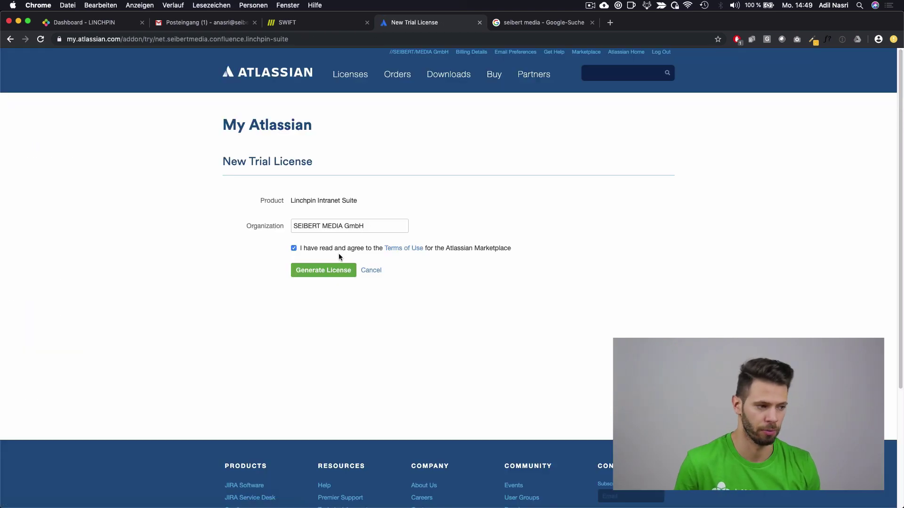
left_click(335, 271)
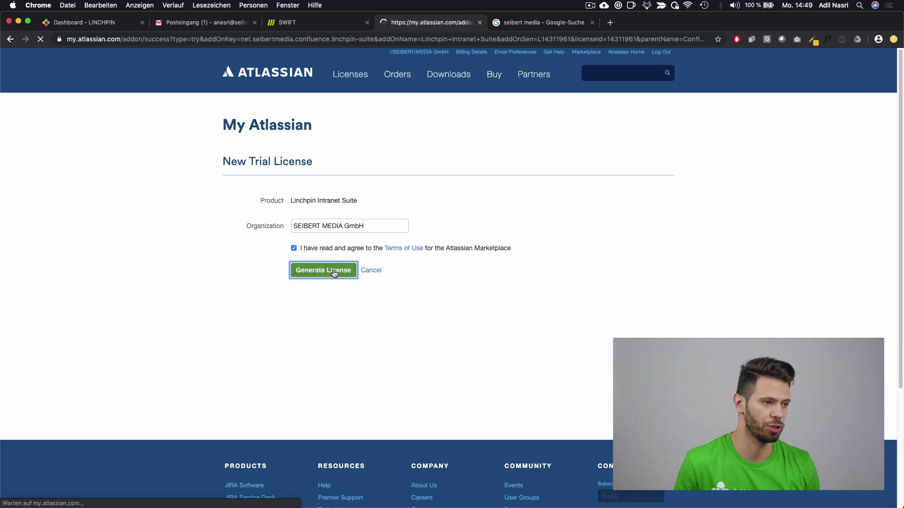
left_click(379, 323)
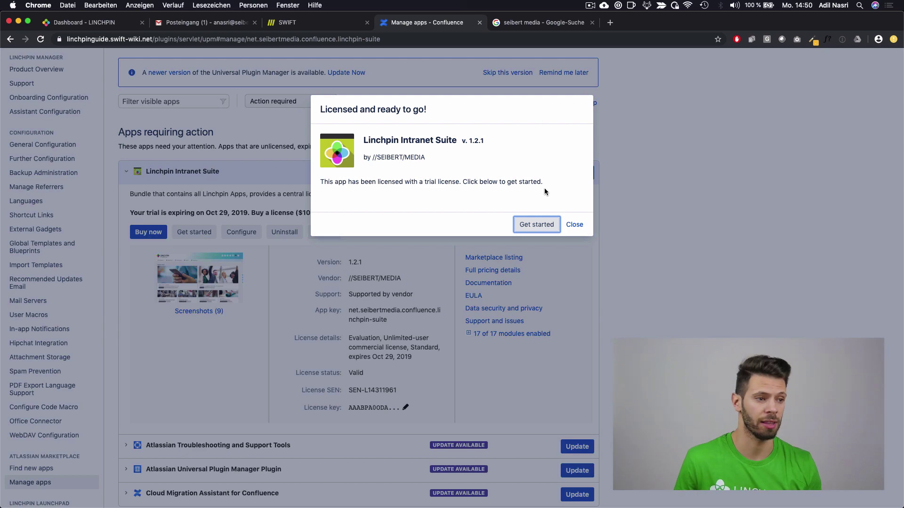
Step: Close the 'Licensed and ready to go' dialog and return to the dashboard
left_click(574, 225)
scroll(521, 241, "down", 4)
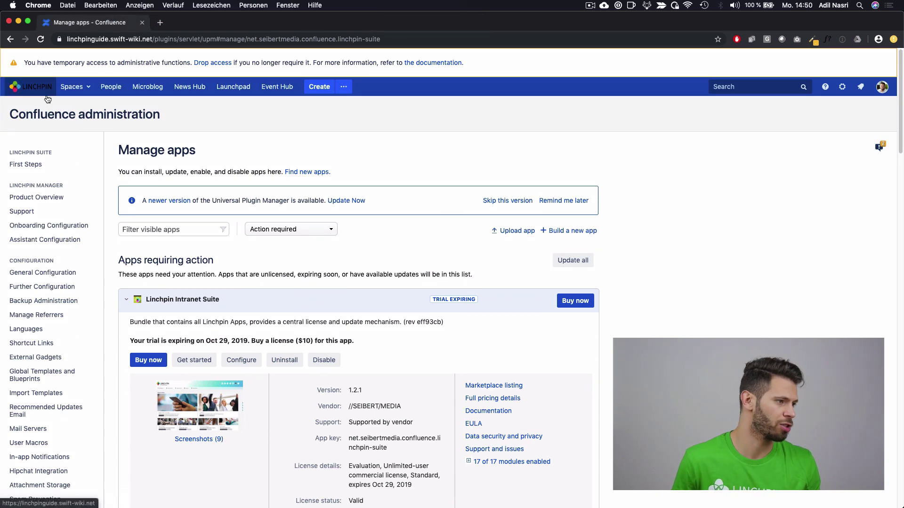
left_click(48, 95)
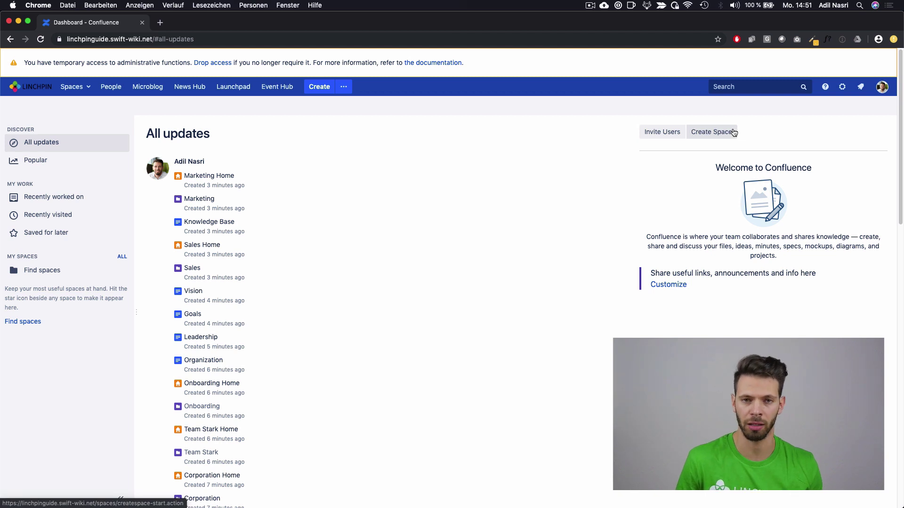
Step: Open General configuration and search the page for the Look and Feel settings
left_click(842, 87)
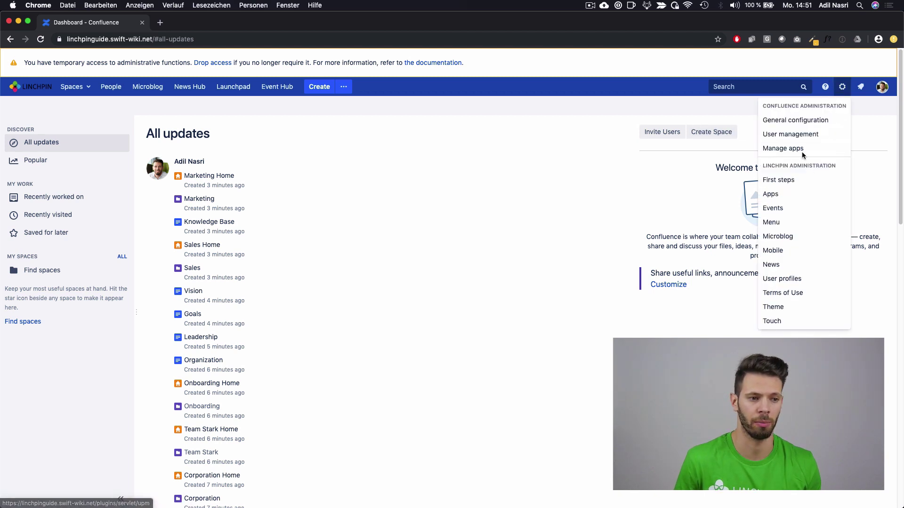
left_click(793, 120)
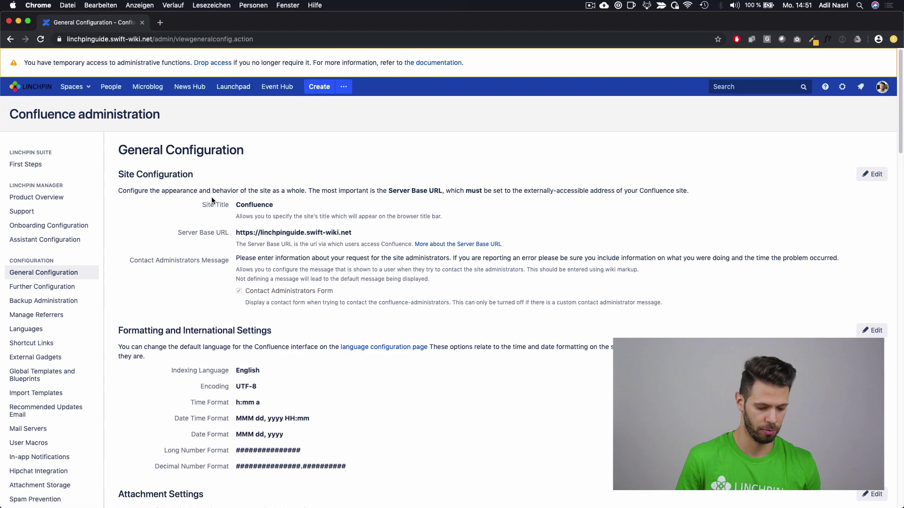
key("super+d")
type("loo")
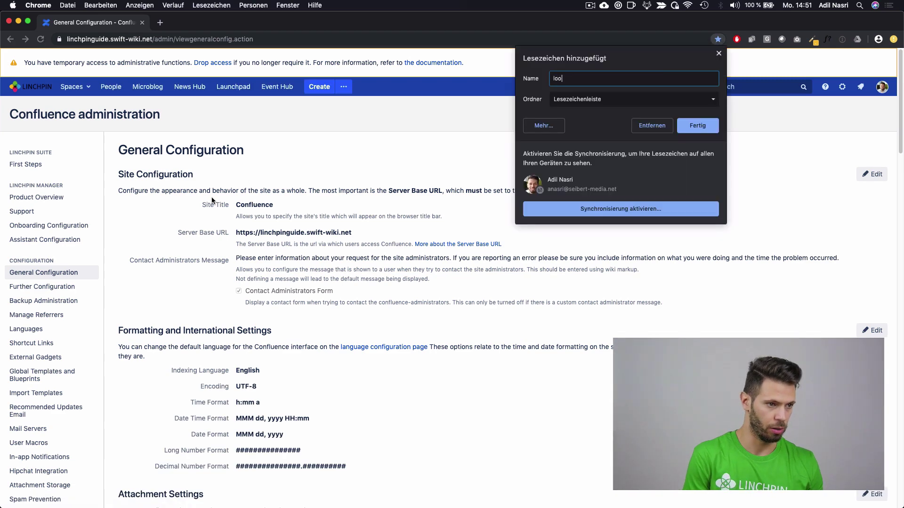
key("Escape")
key("super+f")
type("look")
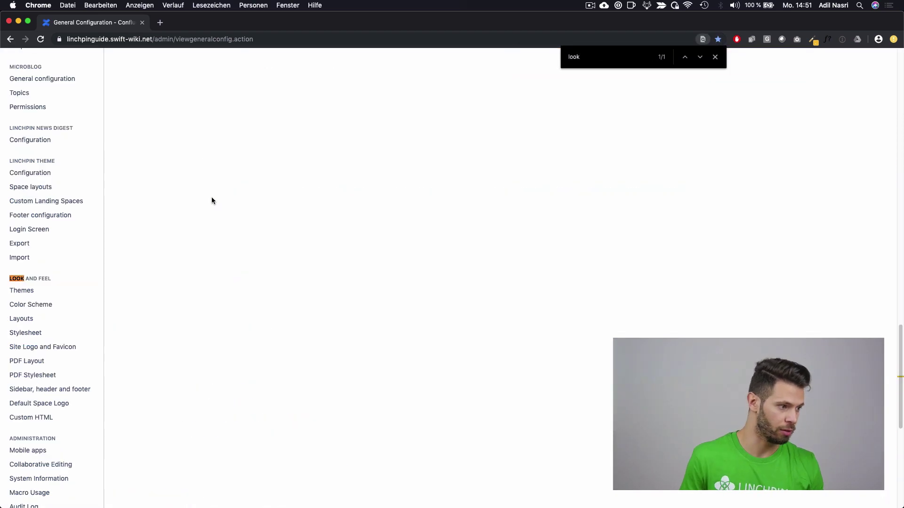
Step: Confirm Linchpin Theme as the site theme and return to the dashboard
left_click(55, 291)
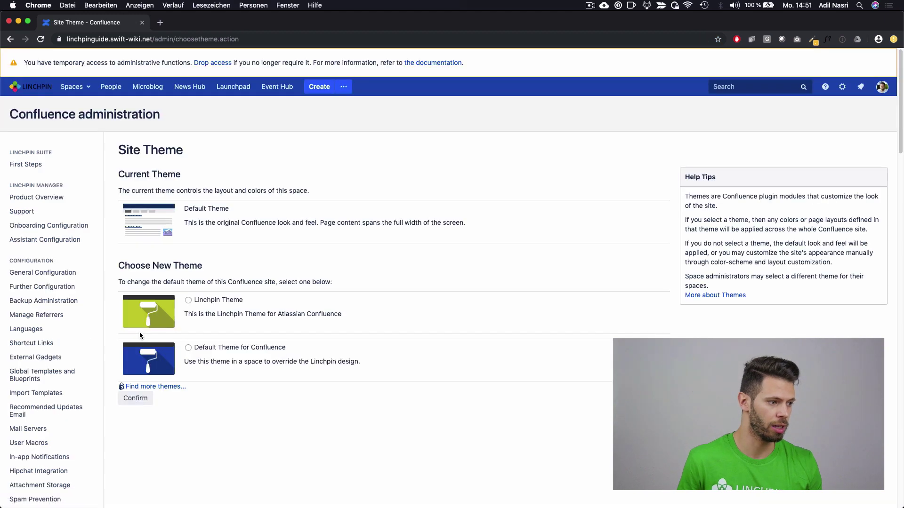
left_click(189, 300)
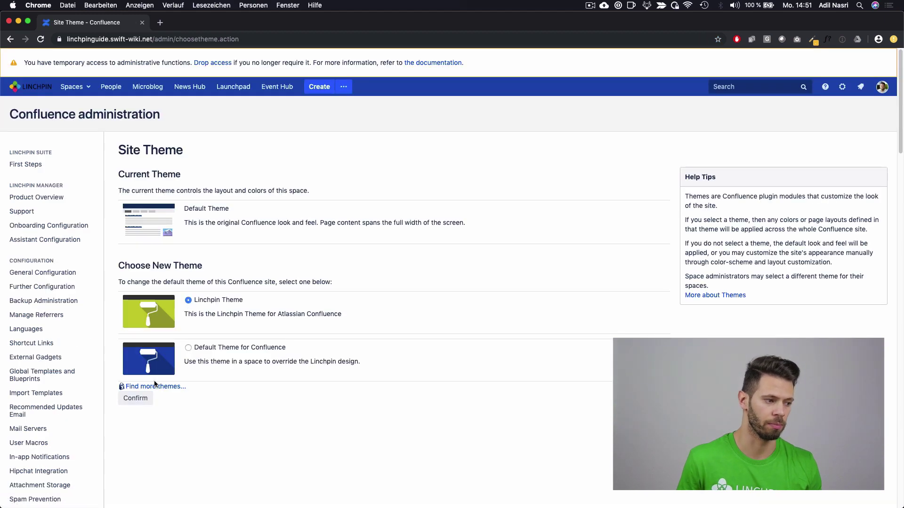
left_click(139, 400)
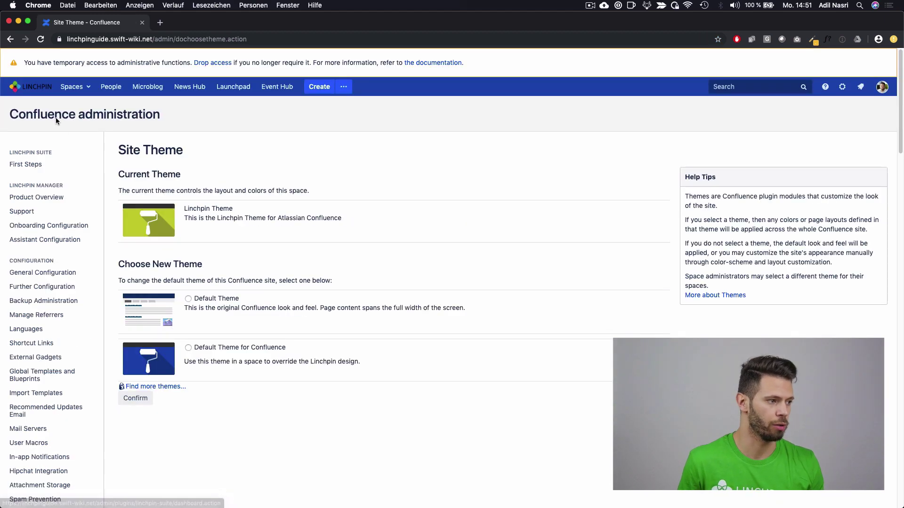
left_click(47, 91)
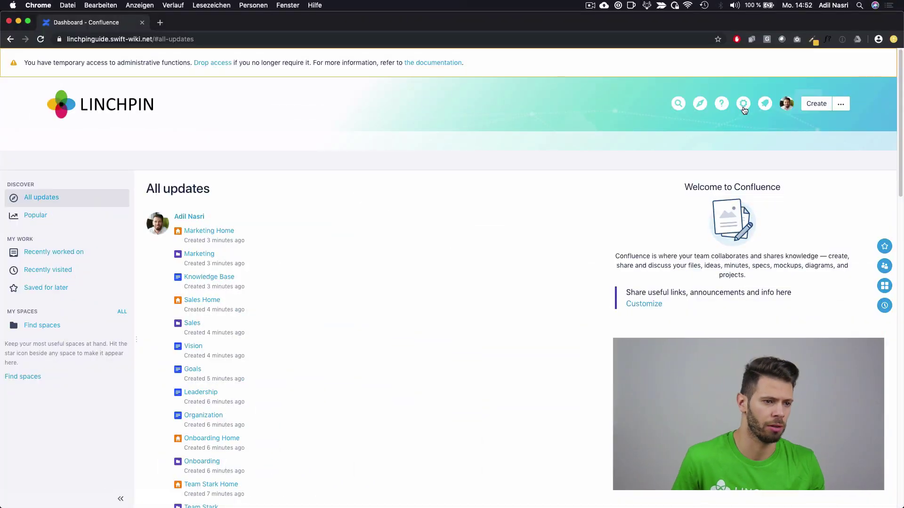
Step: Open Theme configuration, expand Dashboard settings, and view the dashboard in a new tab
left_click(743, 104)
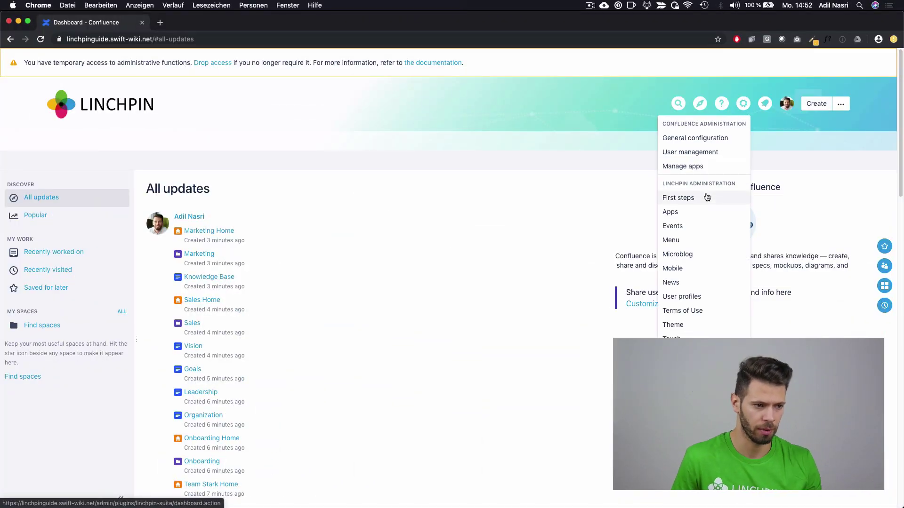
left_click(708, 326)
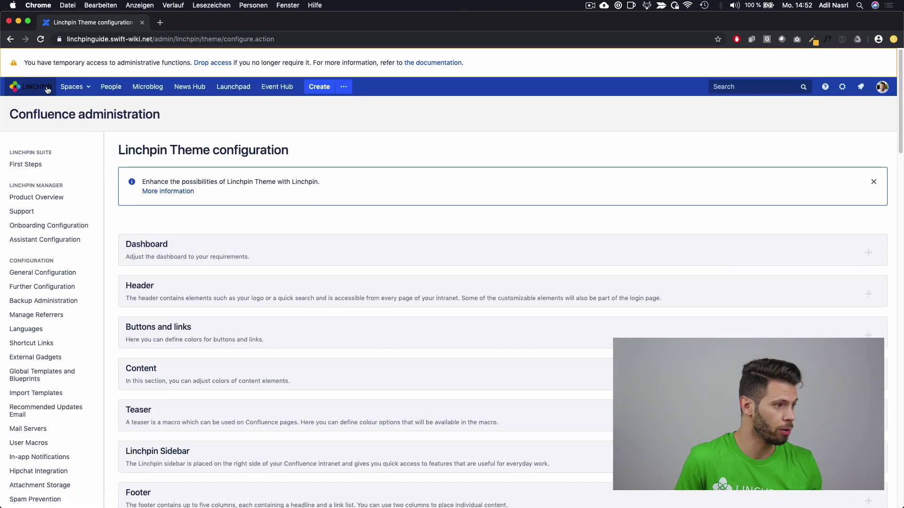
left_click(38, 87, "super")
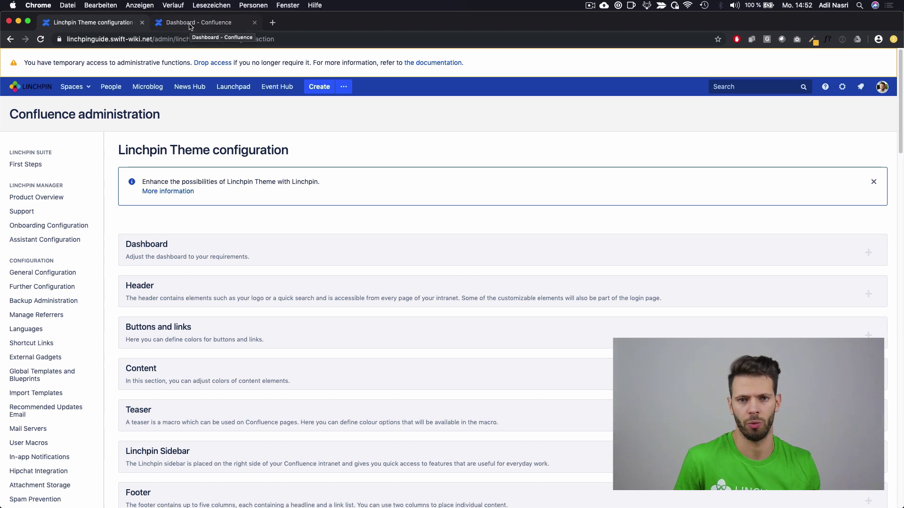
scroll(191, 240, "down", 1)
left_click(188, 234)
scroll(196, 234, "down", 1)
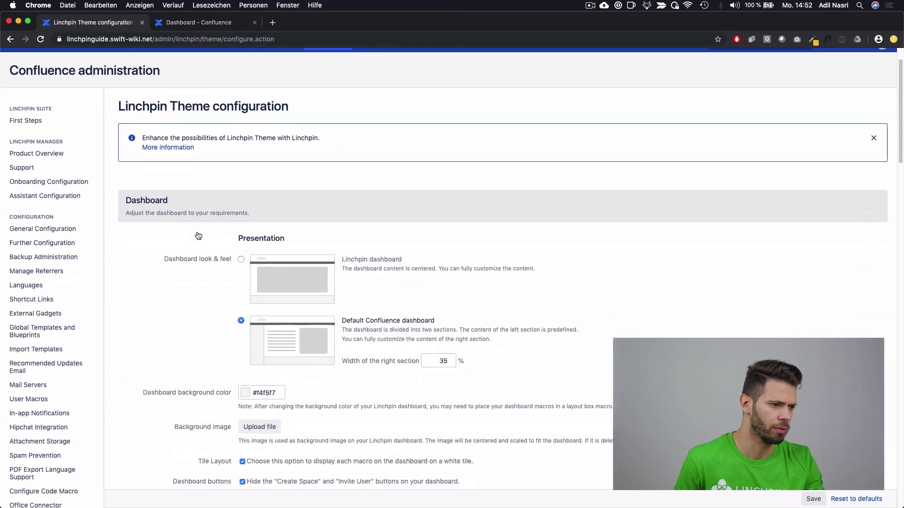
scroll(296, 265, "down", 2)
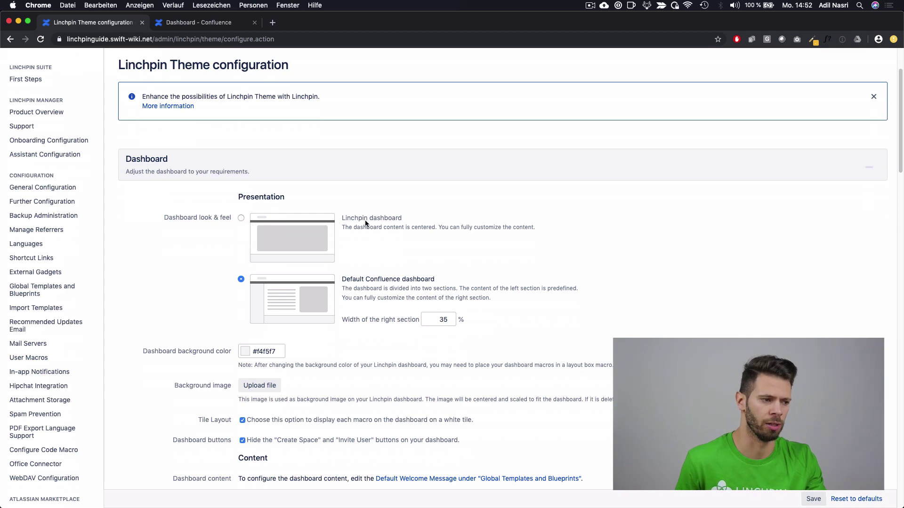
left_click(223, 22)
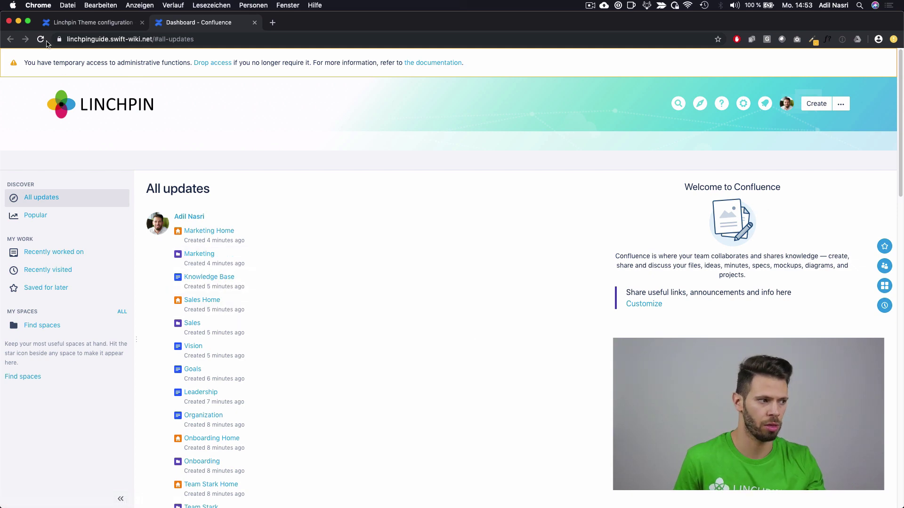
Step: Choose the centred Linchpin dashboard layout and save the theme configuration
left_click(109, 26)
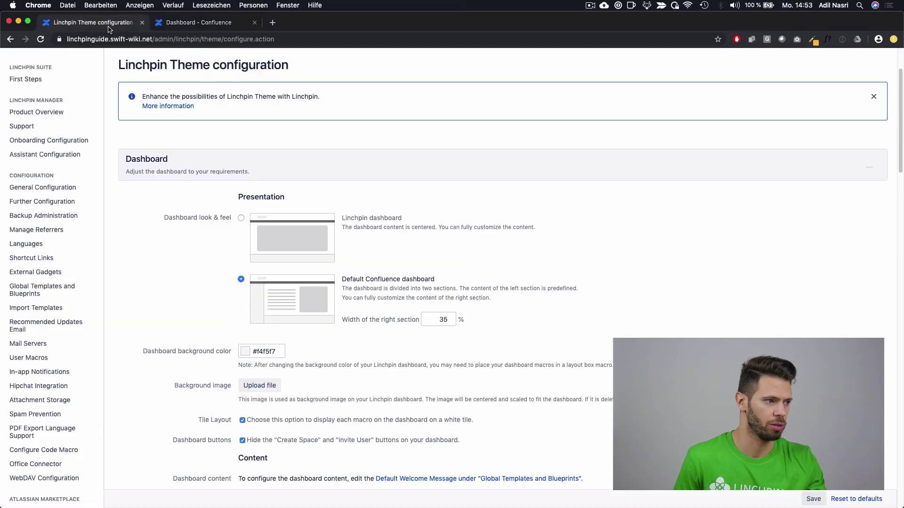
left_click(240, 219)
left_click(808, 499)
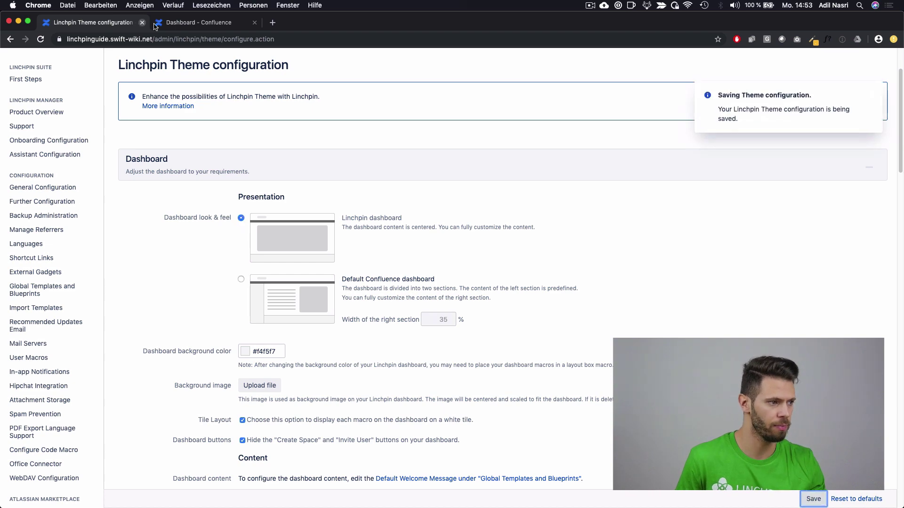
Step: Reload the dashboard and open its welcome message template for editing
left_click(193, 24)
key("super+r")
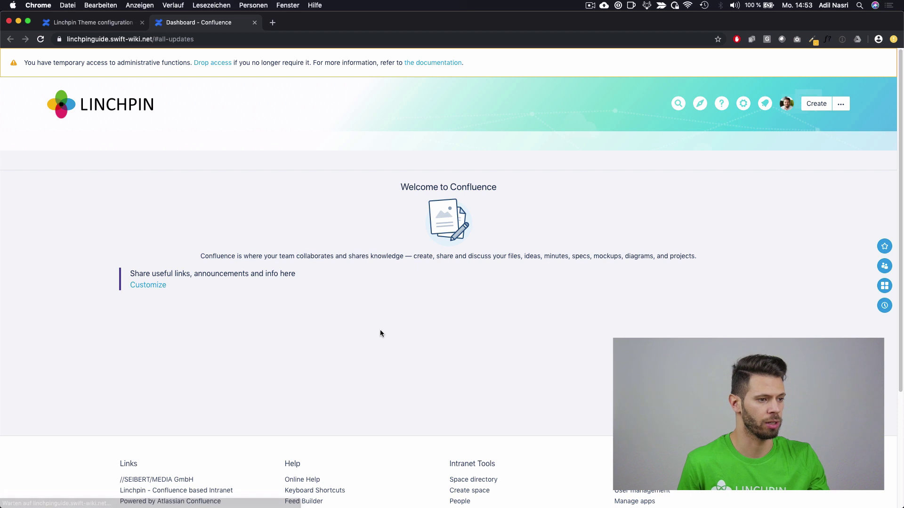
left_click_drag(573, 346, 196, 184)
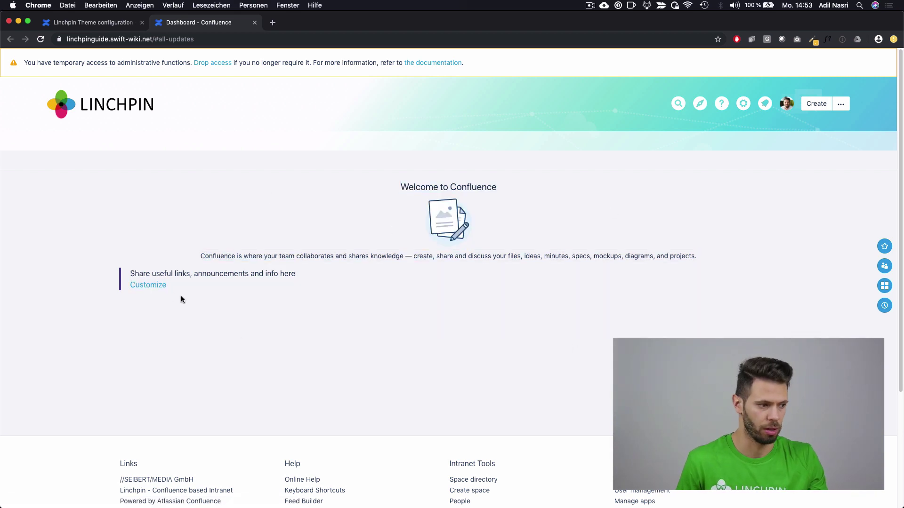
left_click(154, 286)
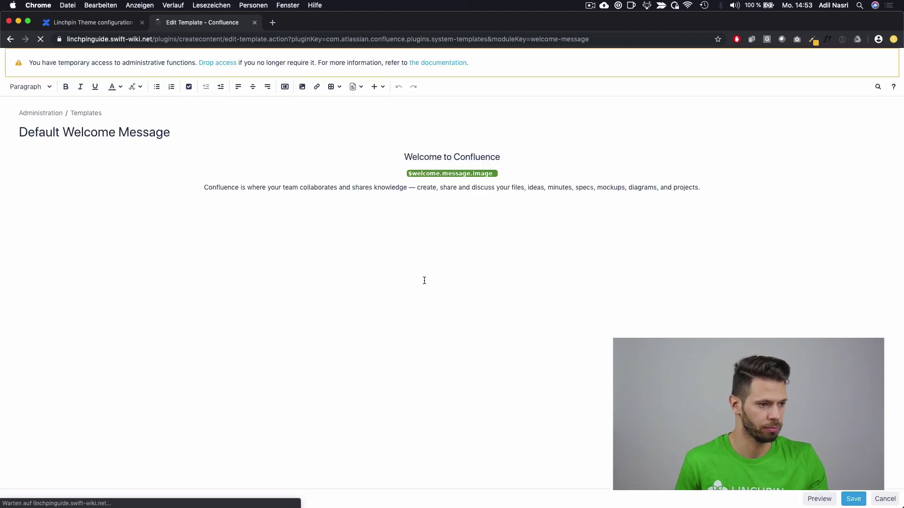
Step: Change the welcome heading to 'Welcome to my Intranet!' and save the template
left_click(465, 157)
double_click(464, 158)
type("m")
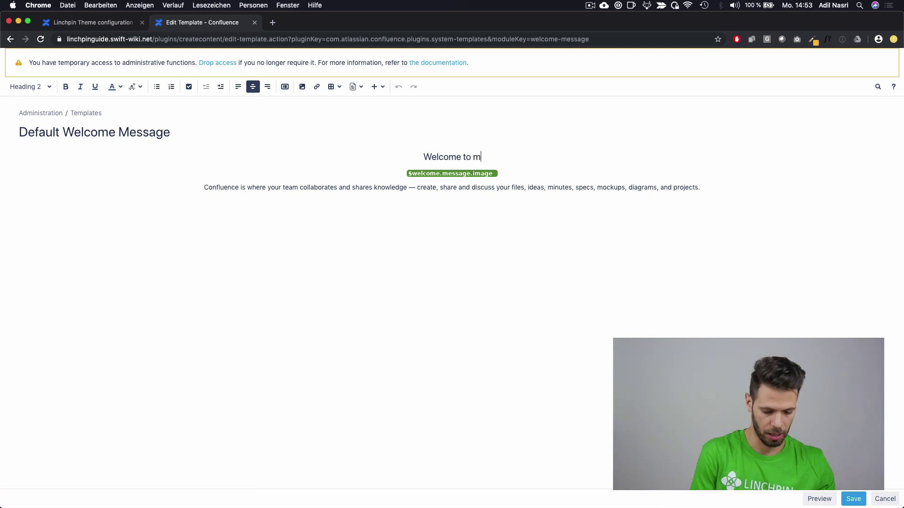
type("y Intranet!")
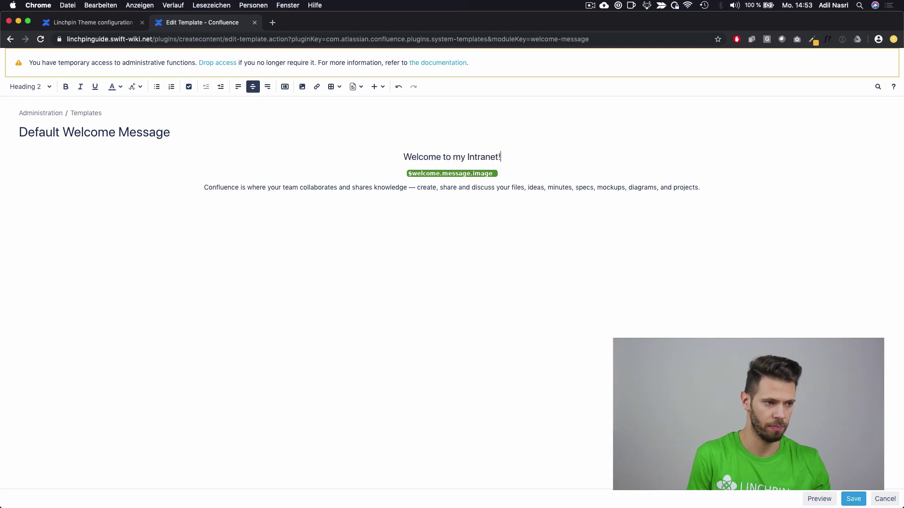
left_click(854, 499)
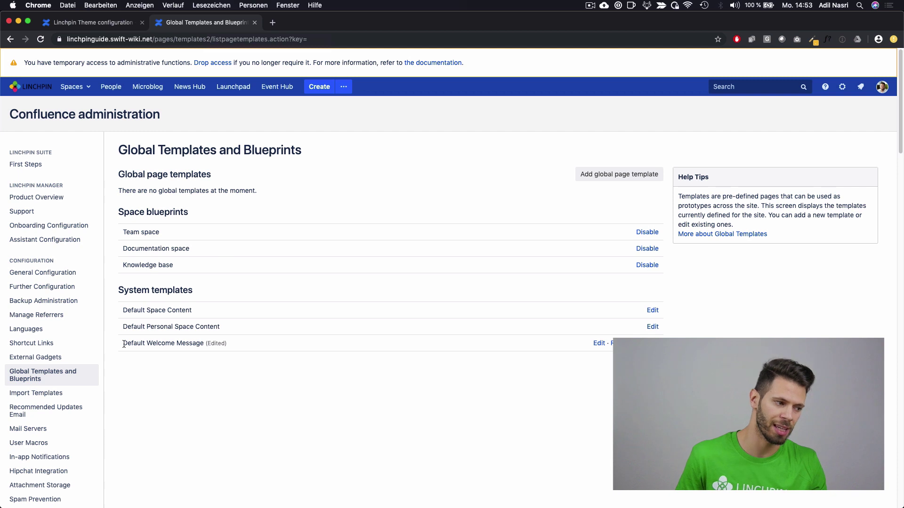
Step: Reopen the Default Welcome Message template for editing
left_click_drag(124, 344, 206, 342)
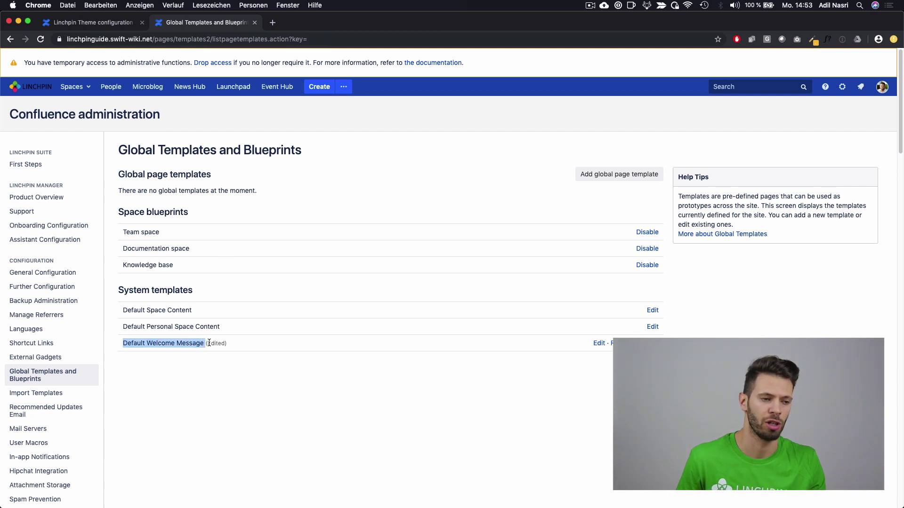
left_click(197, 356)
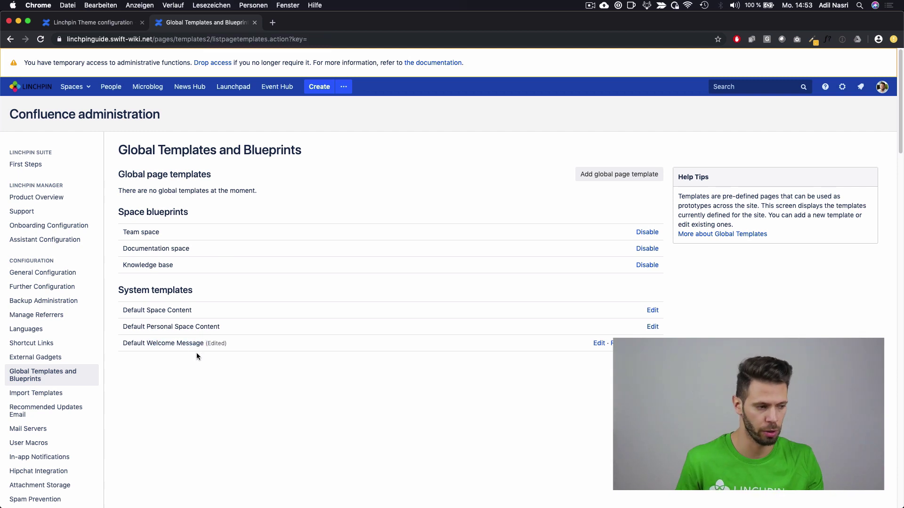
left_click_drag(124, 344, 205, 342)
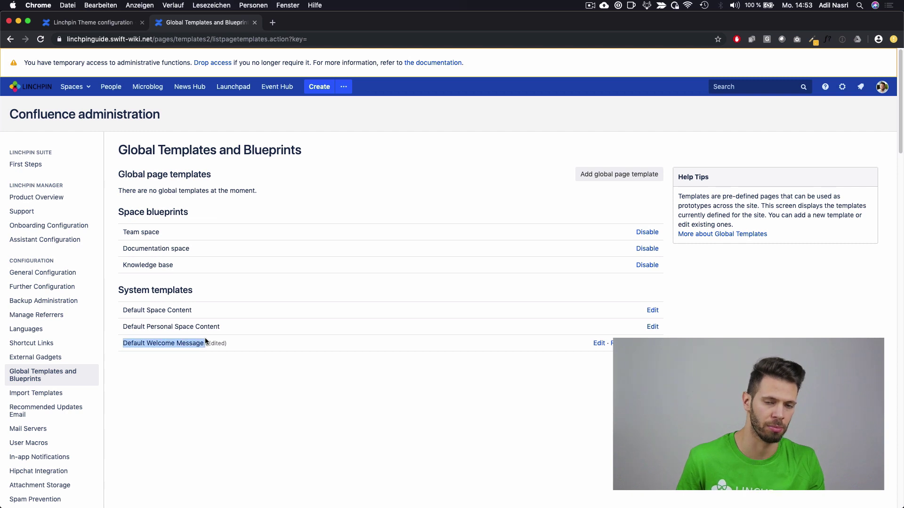
left_click(598, 343)
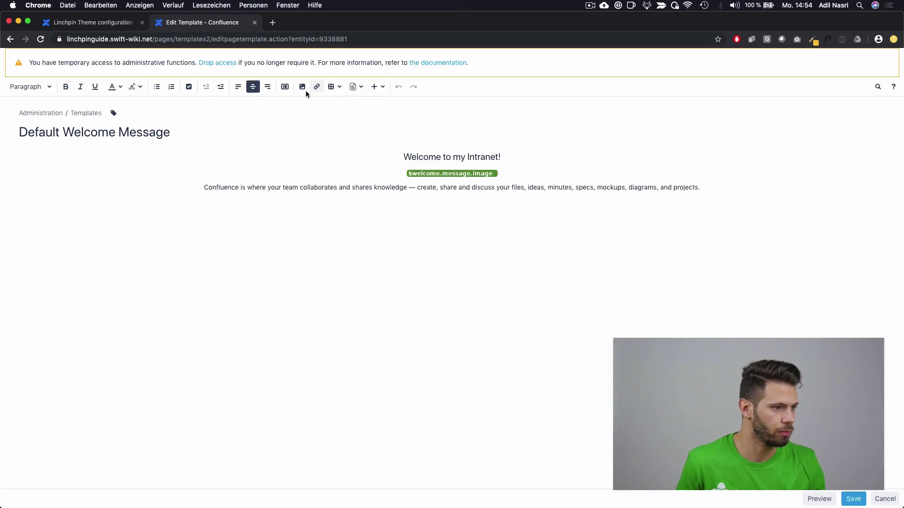
Step: Use a two-column layout, copy the description into the right column, save
left_click(286, 103)
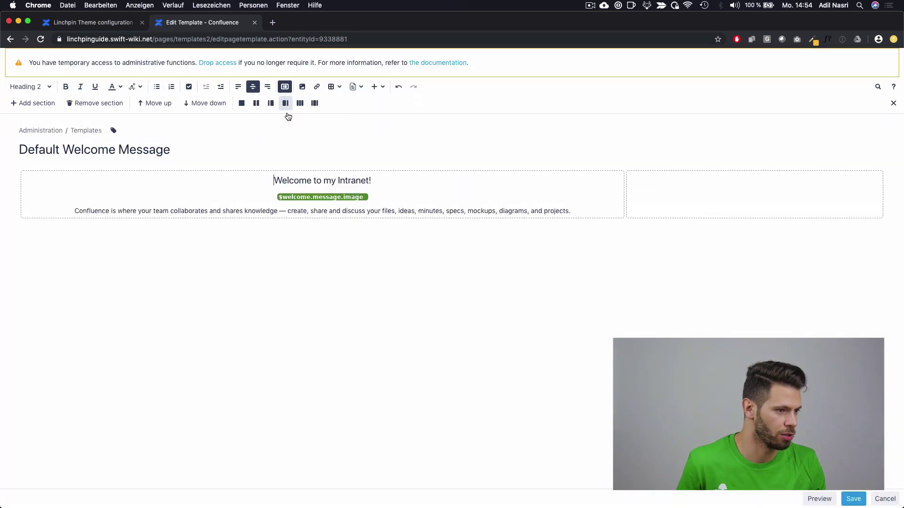
double_click(356, 210)
triple_click(356, 211)
key("super+c")
left_click(732, 188)
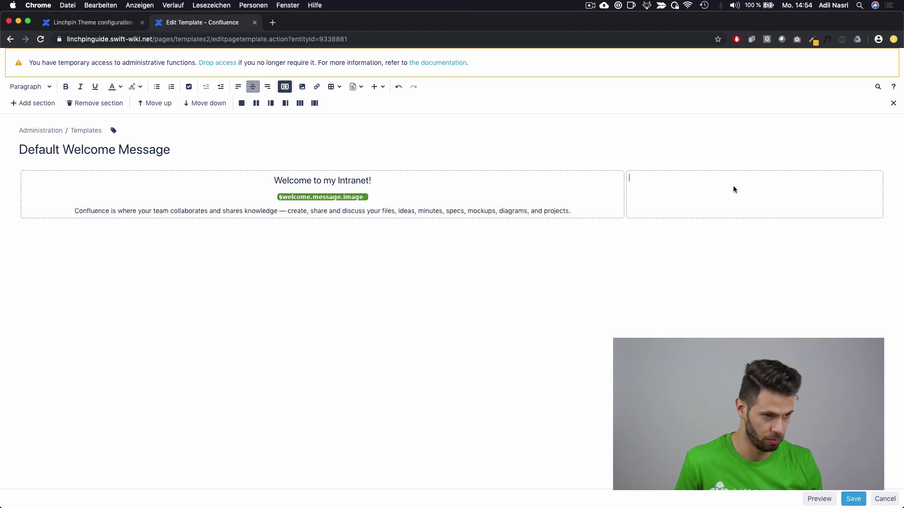
key("super+v")
left_click(853, 499)
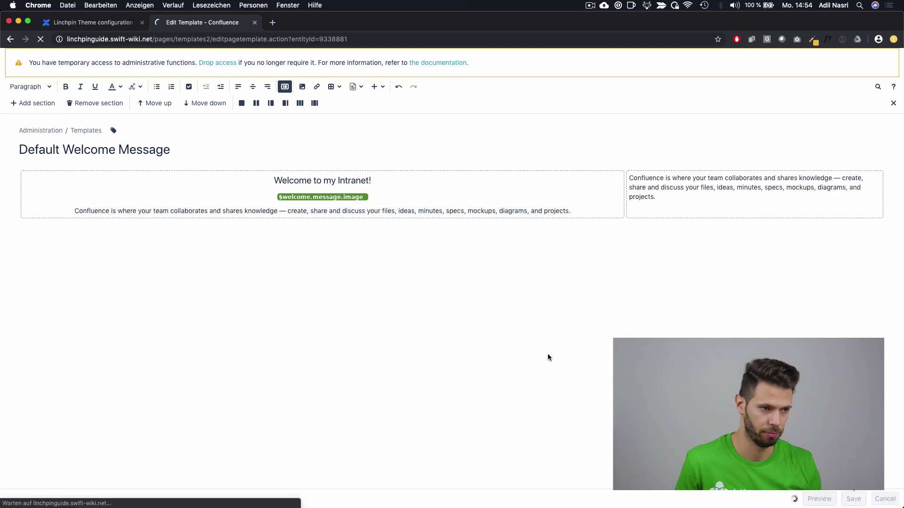
left_click(40, 95)
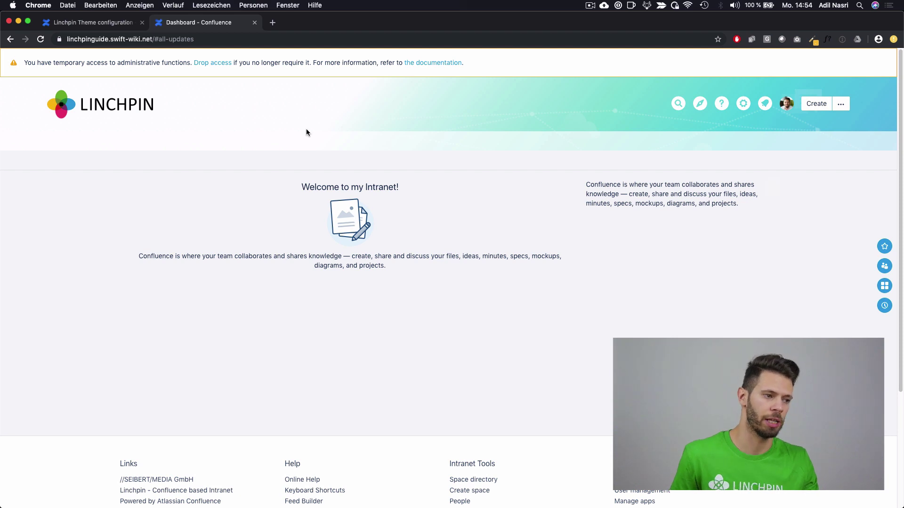
Step: On the theme configuration tab, collapse Dashboard and expand the Header section
left_click(82, 22)
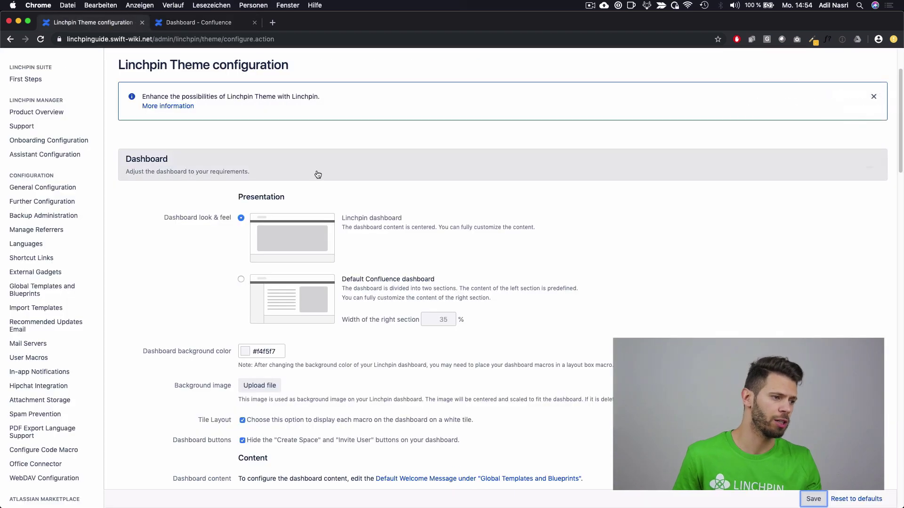
scroll(357, 230, "down", 3)
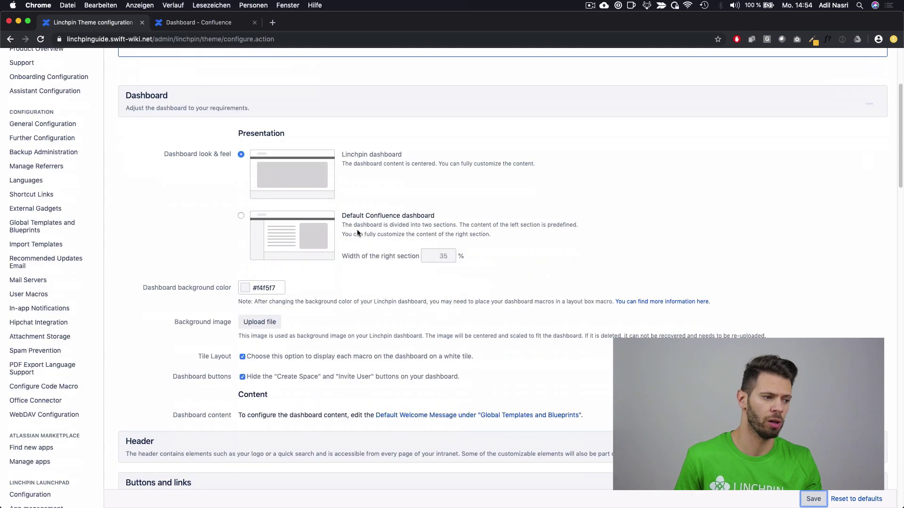
scroll(327, 304, "down", 1)
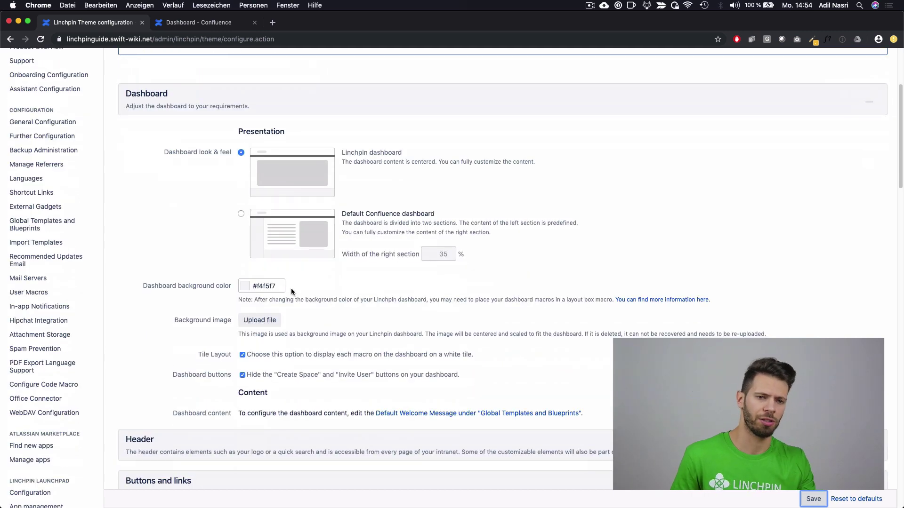
scroll(255, 273, "down", 1)
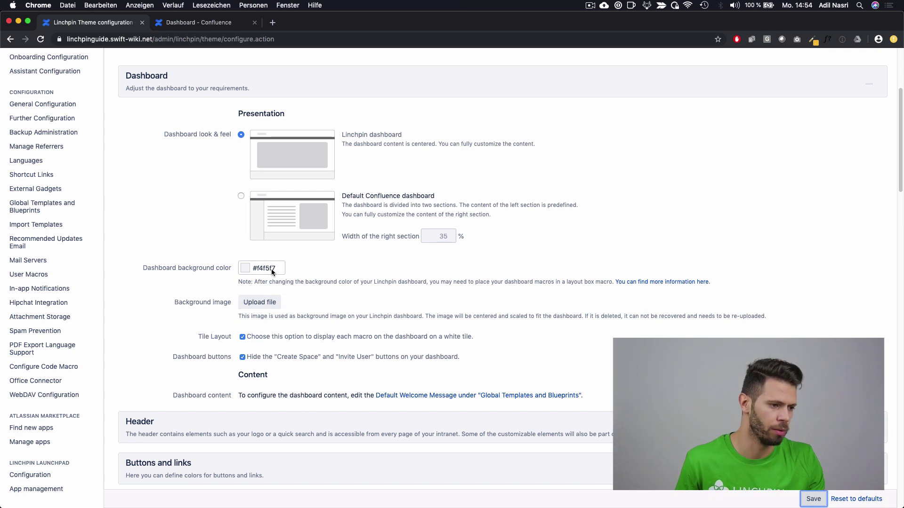
left_click(212, 89)
left_click(227, 137)
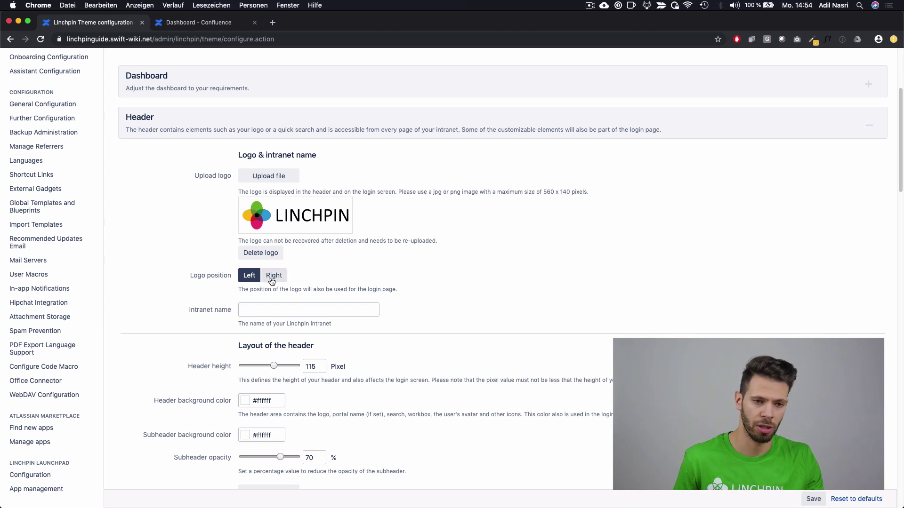
Step: Collapse the Header settings section
scroll(295, 281, "down", 5)
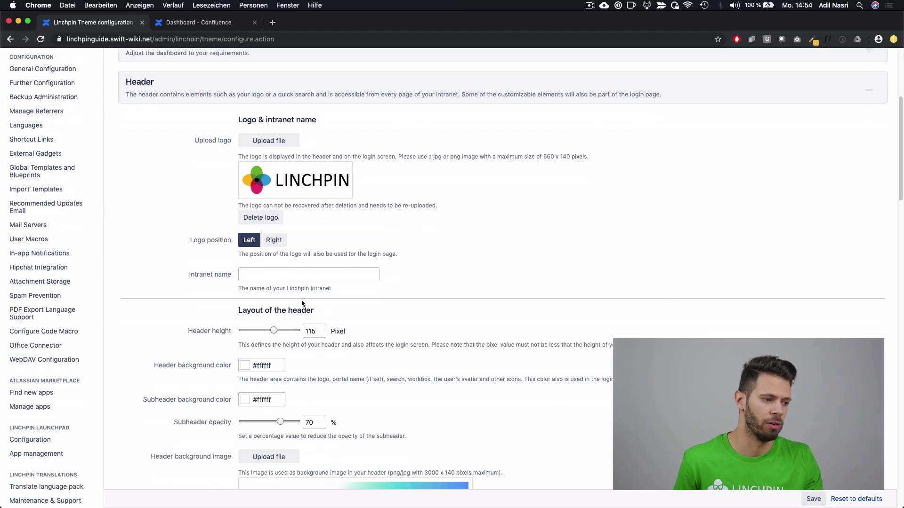
scroll(336, 415, "down", 3)
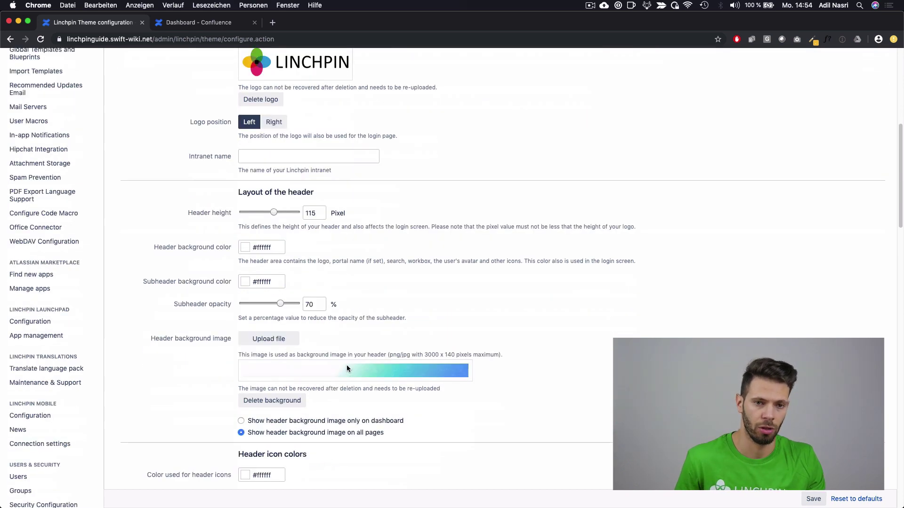
scroll(345, 362, "up", 10)
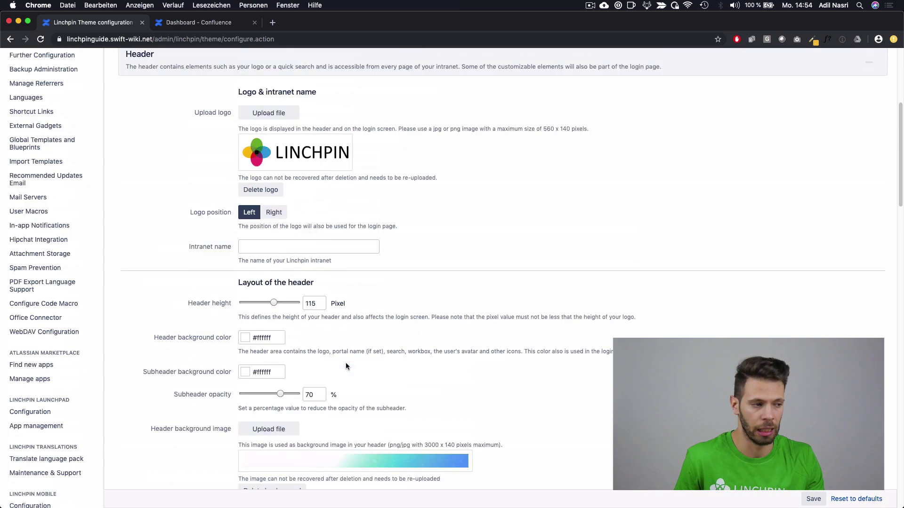
left_click(299, 162)
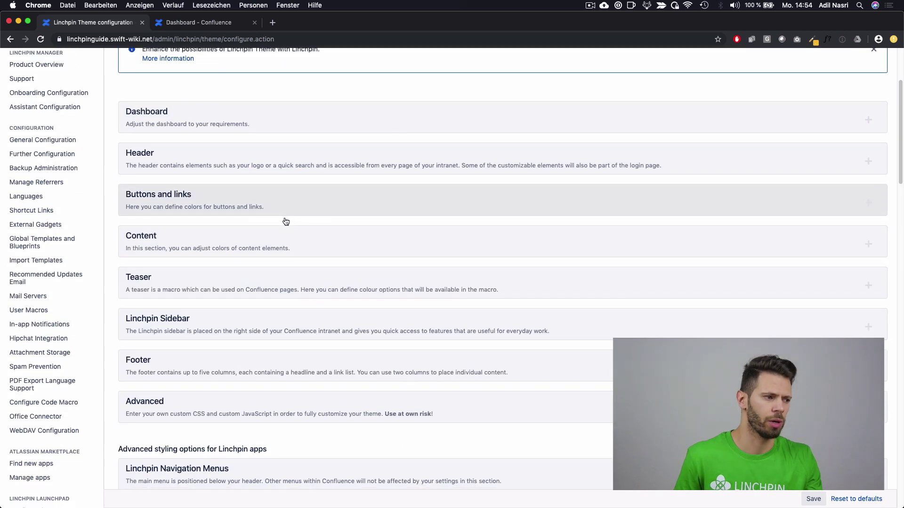
Step: Expand and collapse the Buttons and links, Content, Teaser and Advanced sections in turn
scroll(282, 225, "down", 1)
left_click(266, 198)
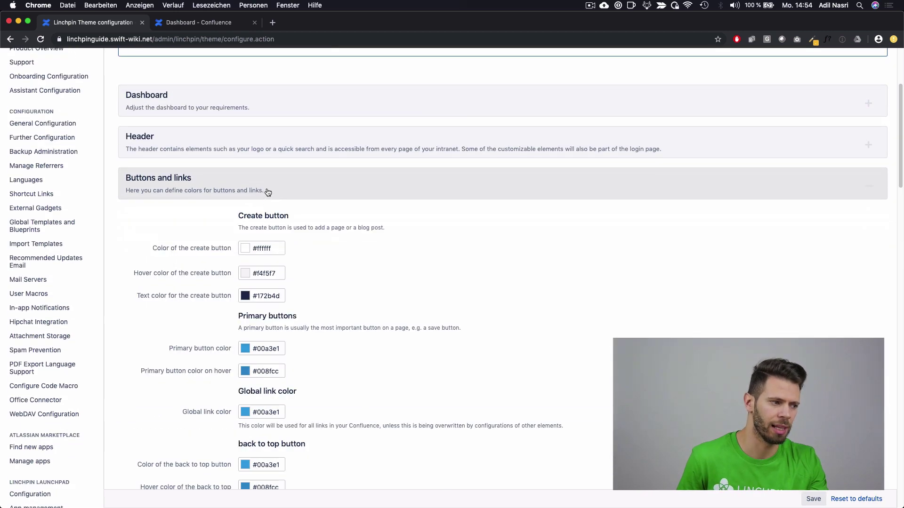
left_click(267, 193)
left_click(242, 226)
left_click(225, 229)
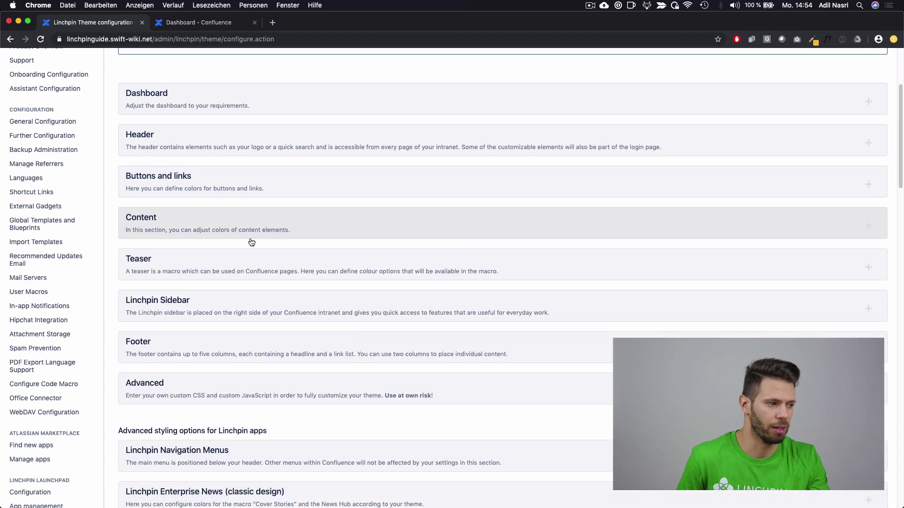
scroll(250, 225, "down", 5)
left_click(254, 147)
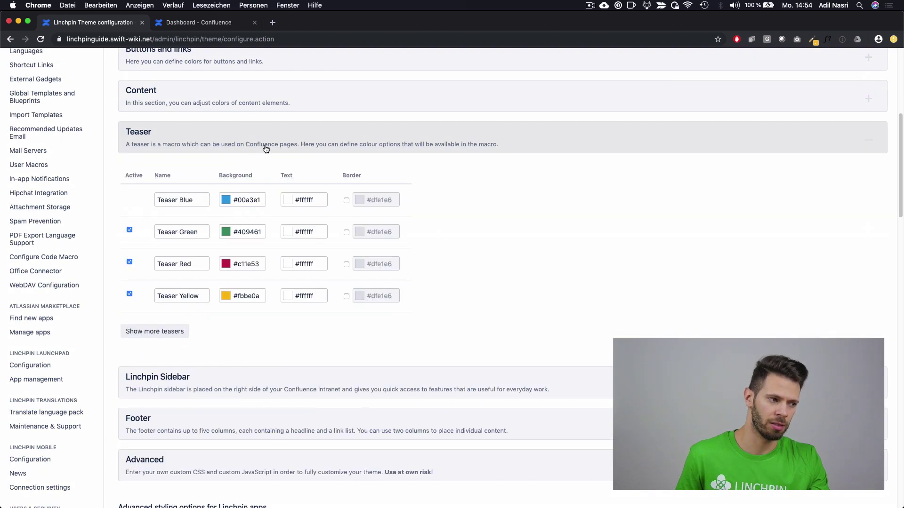
left_click(265, 148)
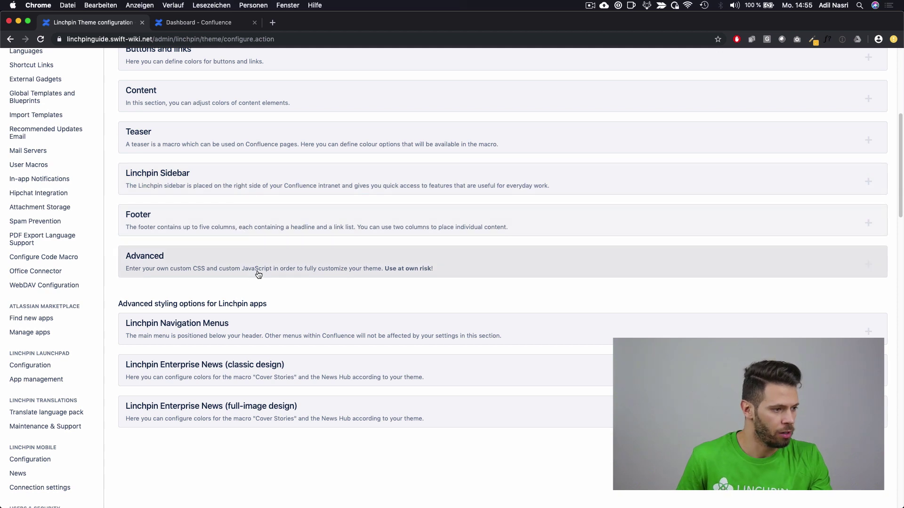
left_click(282, 273)
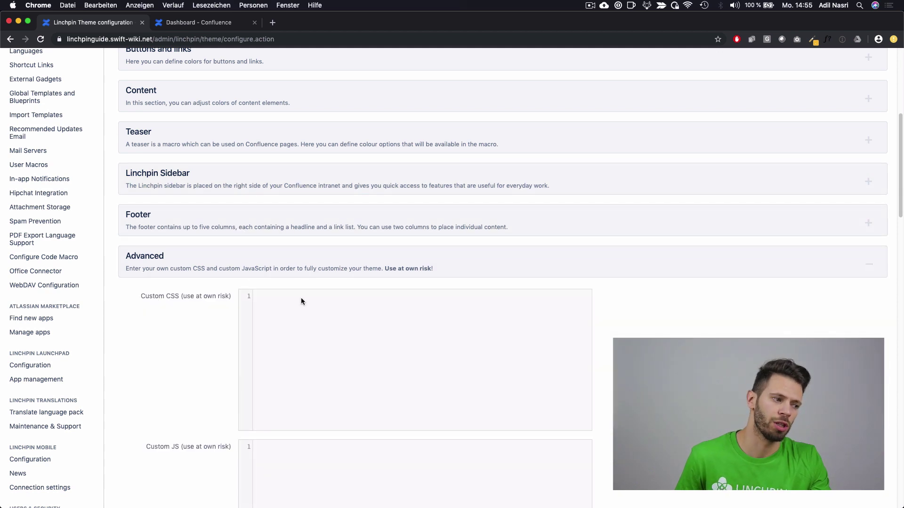
scroll(304, 303, "down", 1)
scroll(307, 311, "down", 1)
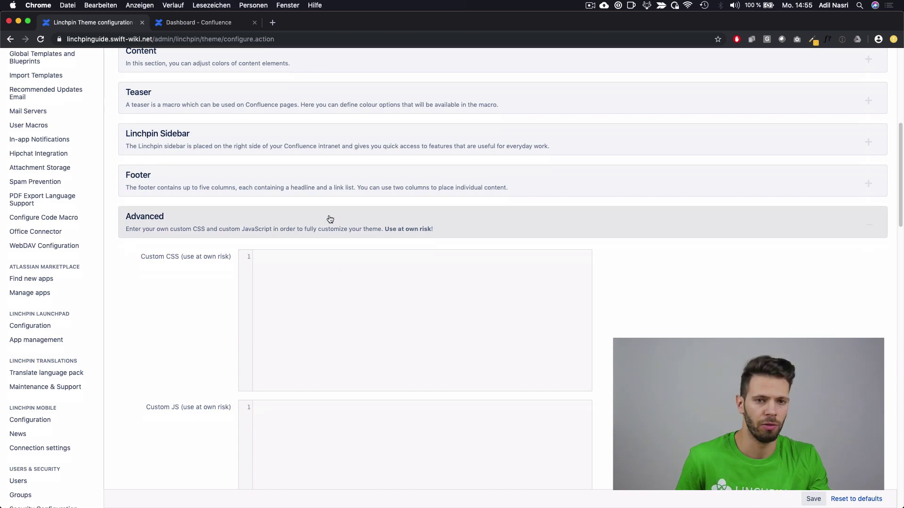
left_click(293, 225)
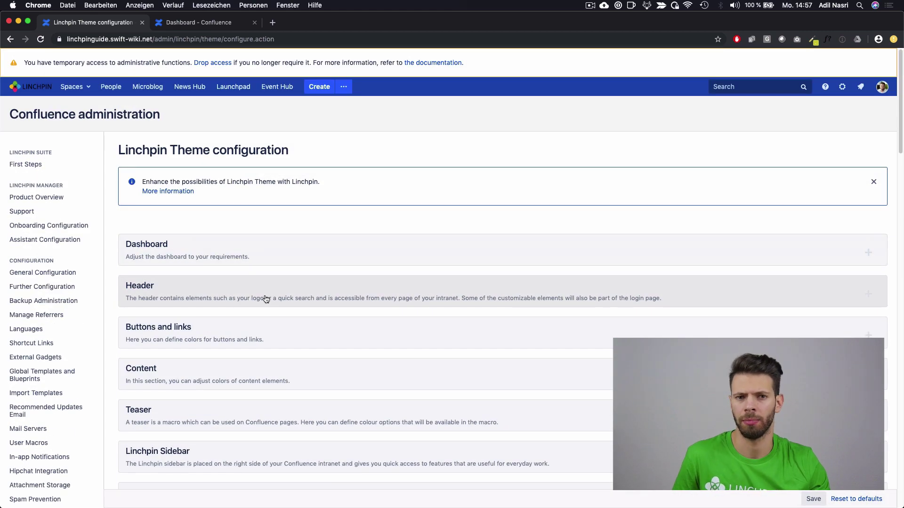
Step: Upload the SEIBERT/MEDIA logo PNG from the Desktop as the header logo
left_click(206, 298)
scroll(206, 298, "down", 3)
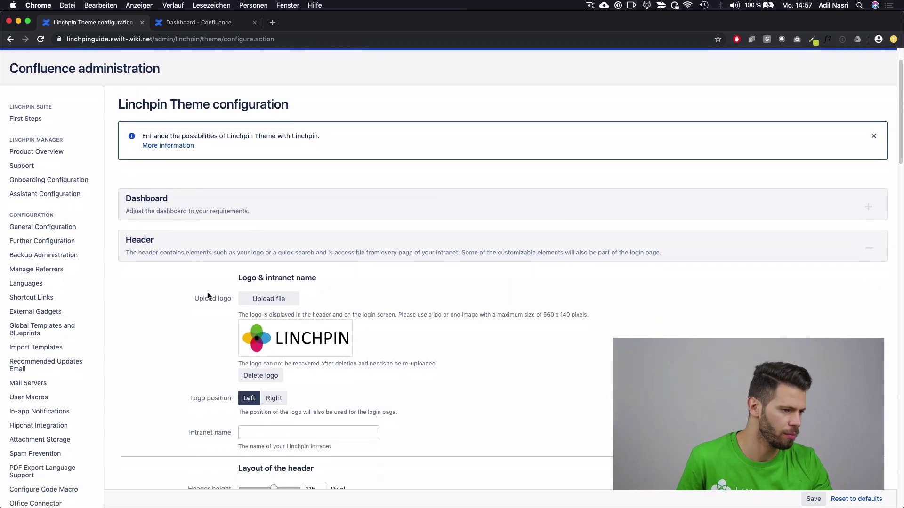
left_click(265, 287)
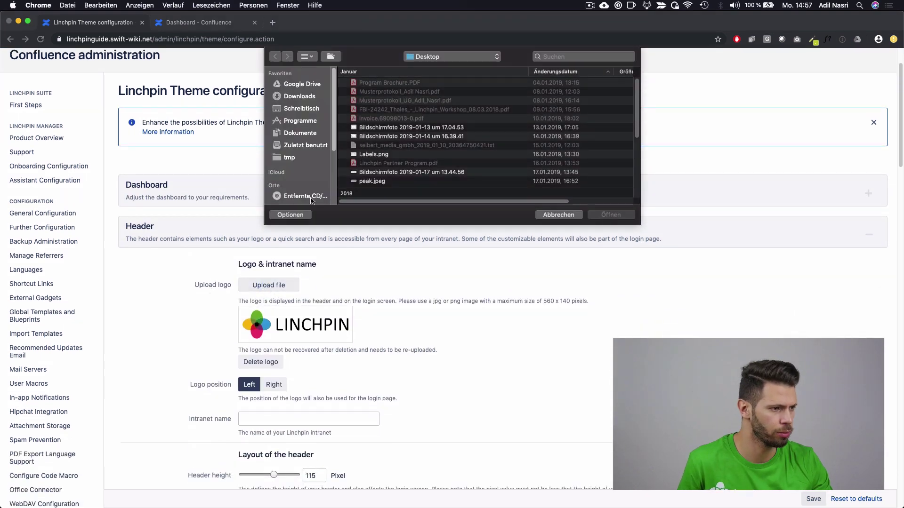
left_click(299, 109)
double_click(356, 112)
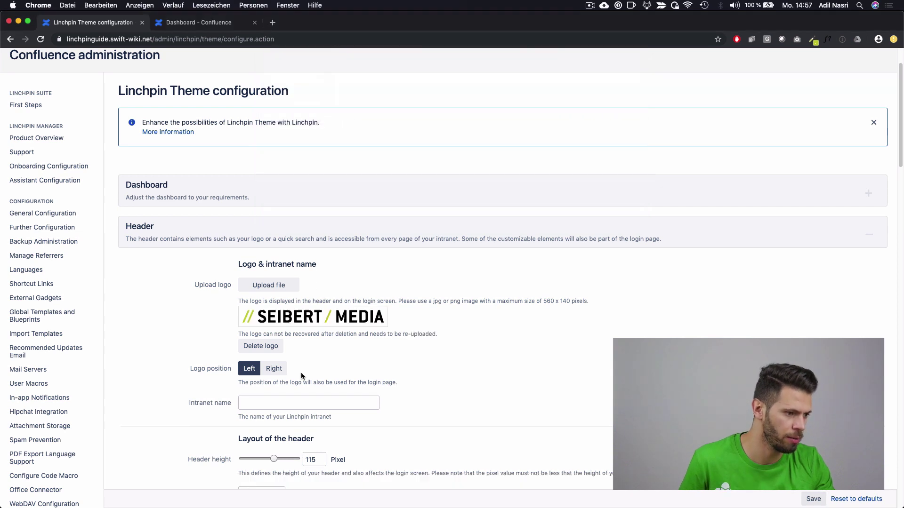
left_click(284, 293)
left_click(561, 210)
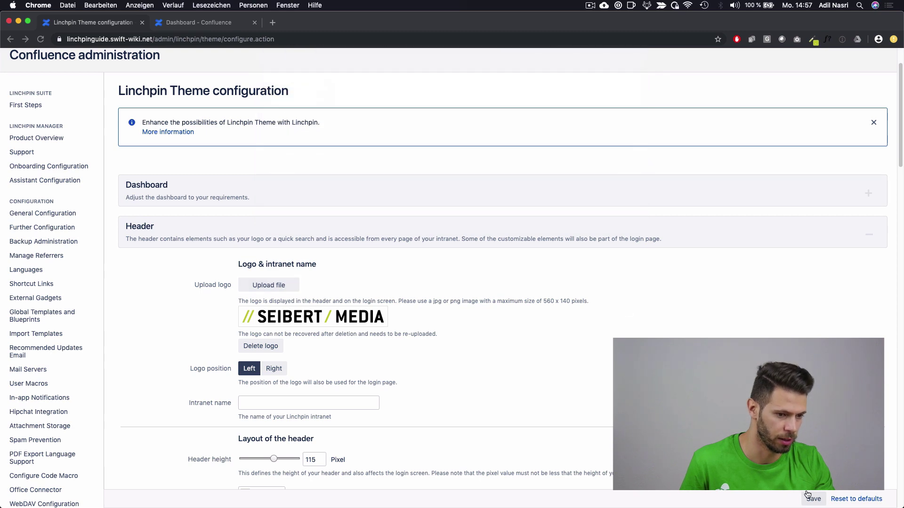
Step: Save the theme and reload the dashboard to see the new logo
left_click(807, 494)
left_click(221, 24)
key("super+r")
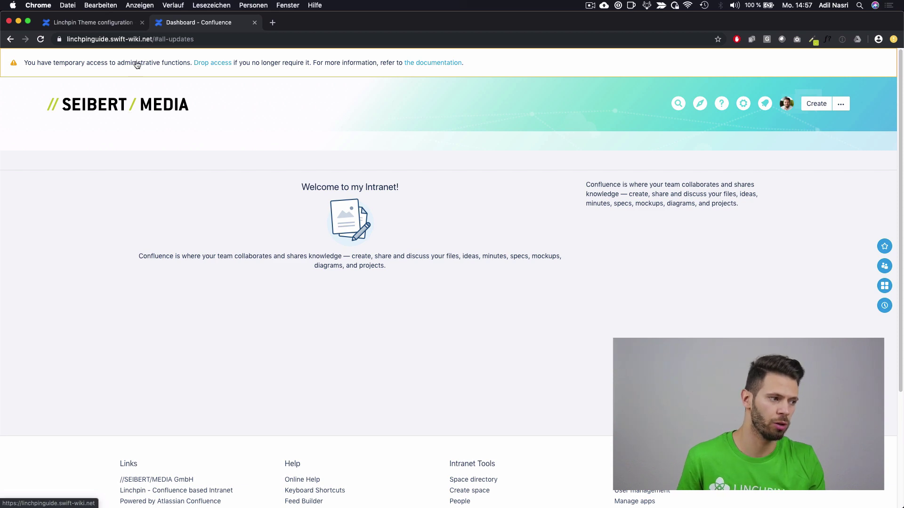
Step: Delete the header background image, save, and reload the dashboard to confirm the plain white header
left_click(118, 27)
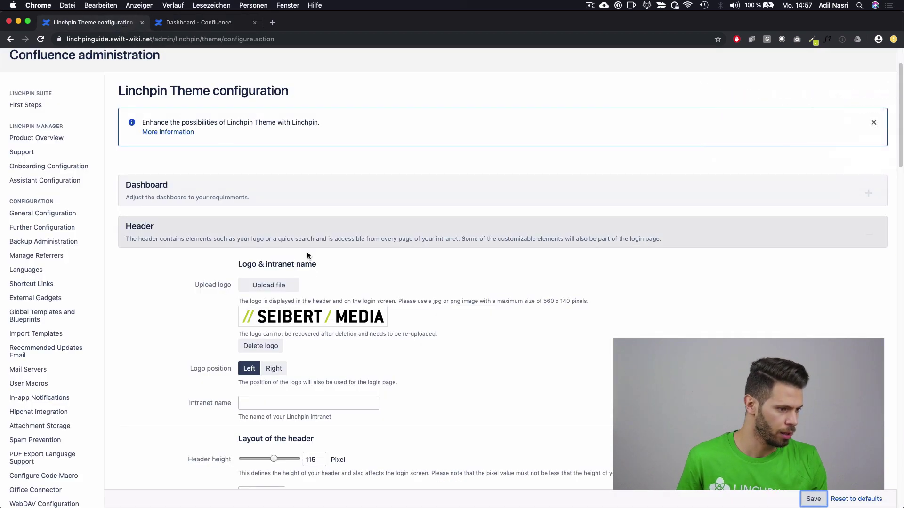
scroll(349, 316, "down", 5)
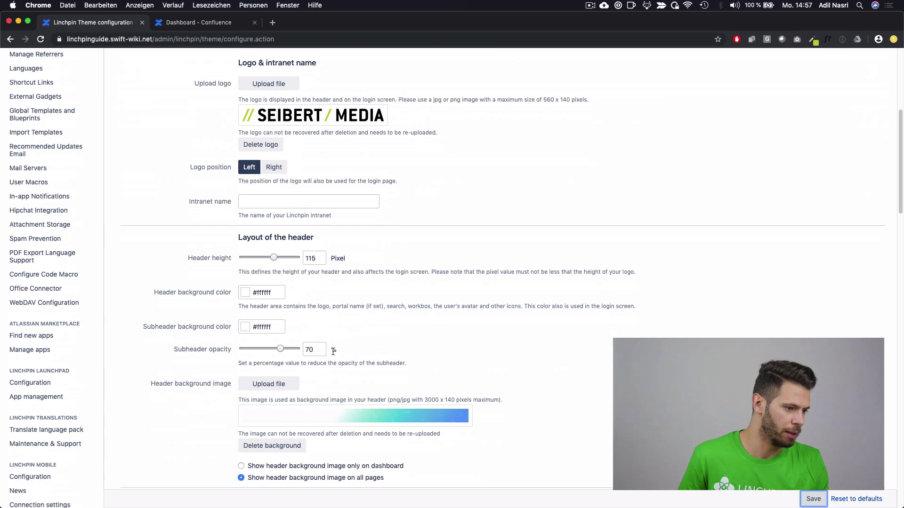
scroll(333, 350, "down", 1)
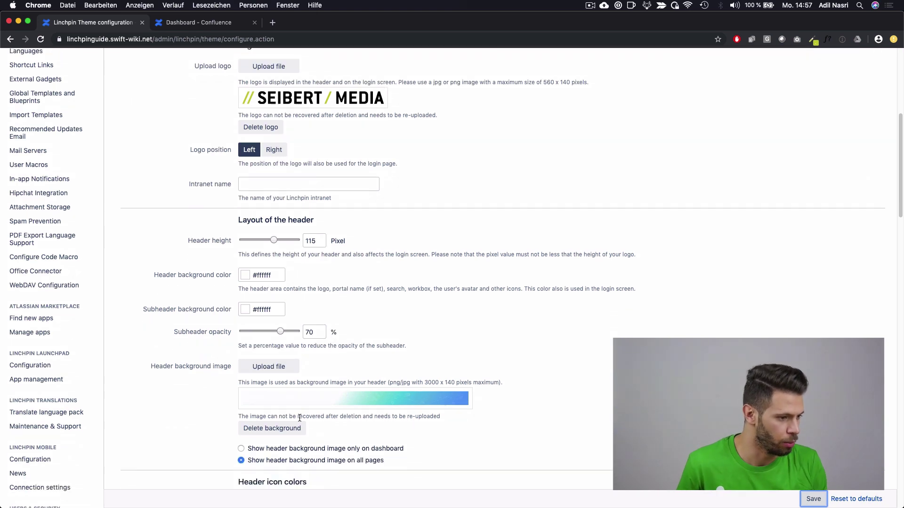
left_click(291, 435)
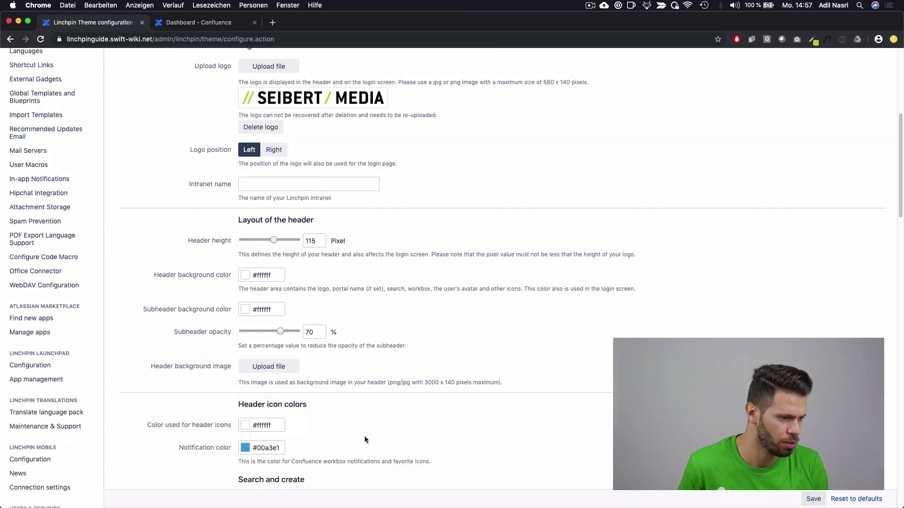
left_click(813, 499)
left_click(218, 24)
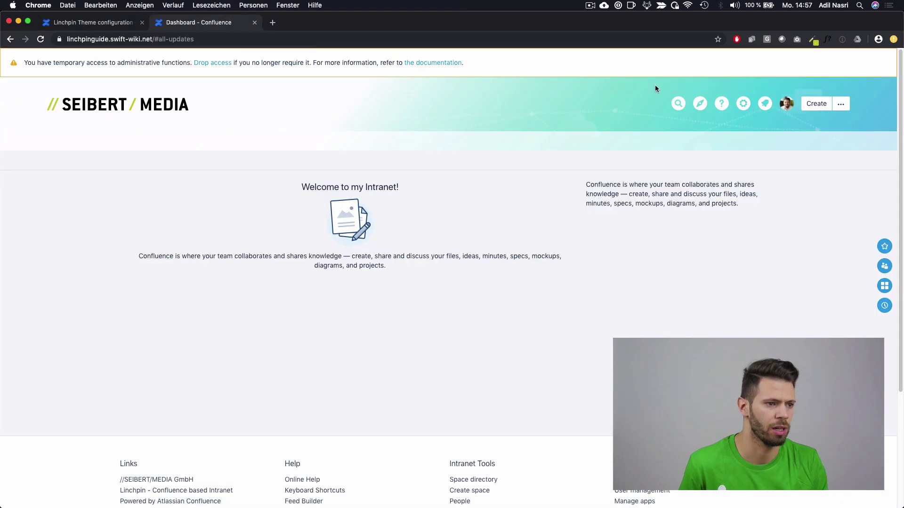
key("super+r")
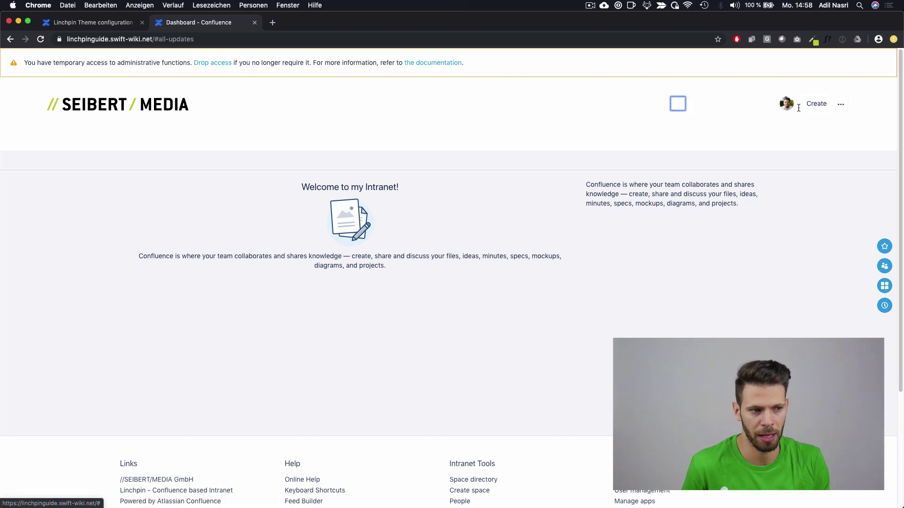
left_click(93, 22)
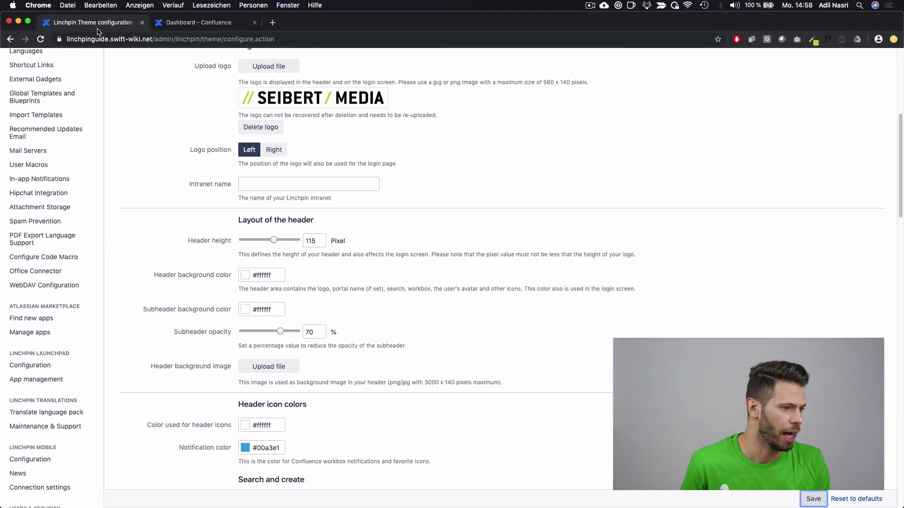
Step: Paste c3cd2d as the Create button colour under Buttons and links and save
scroll(294, 175, "up", 5)
left_click(259, 207)
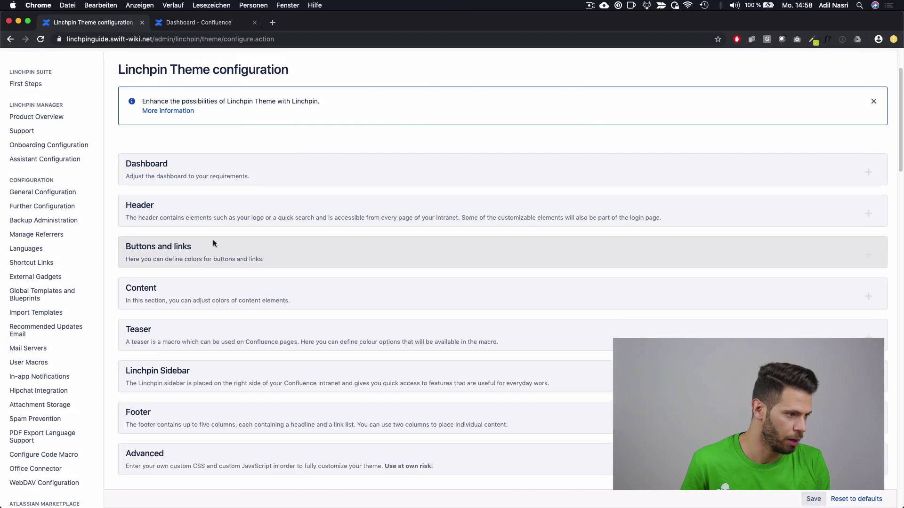
left_click(213, 239)
scroll(214, 233, "down", 2)
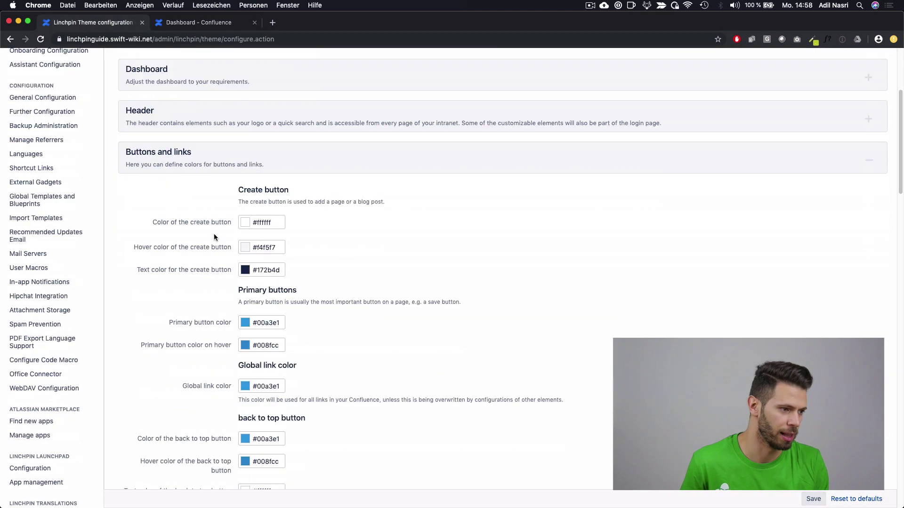
left_click(269, 227)
double_click(267, 224)
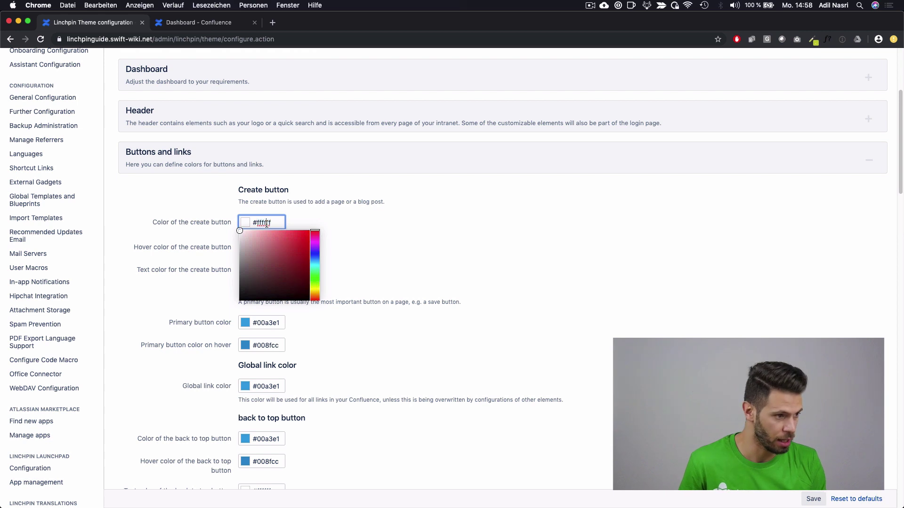
type("c3cd2d")
left_click(354, 217)
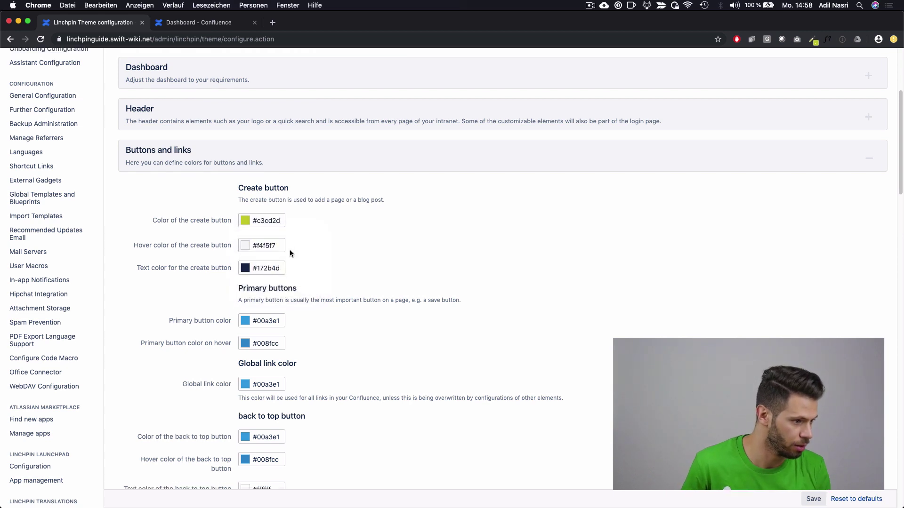
scroll(290, 250, "down", 1)
left_click(806, 495)
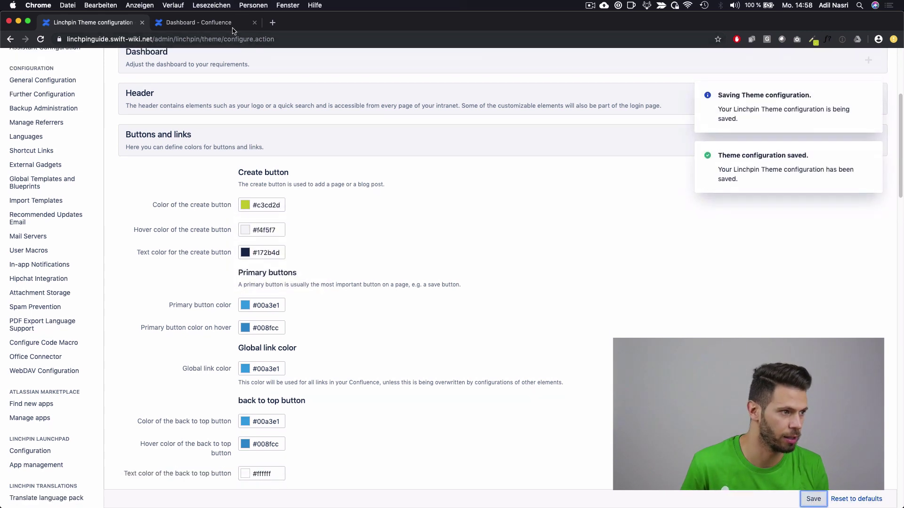
Step: Reload the dashboard to see the green Create button, then reopen the Header settings
key("ctrl+Tab")
left_click(340, 158)
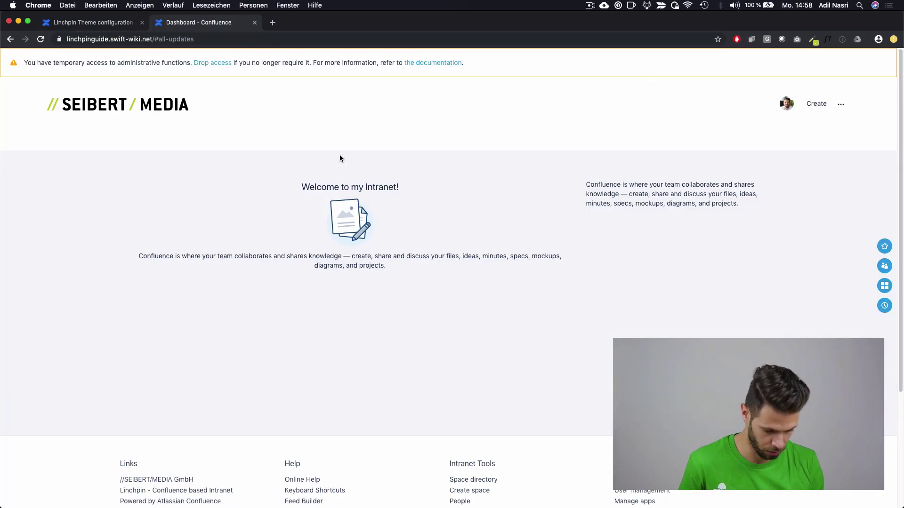
key("super+r")
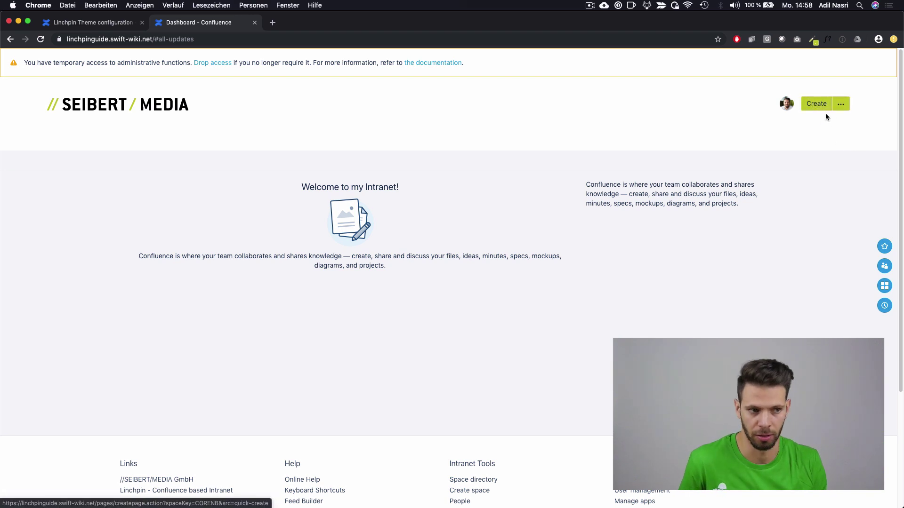
left_click(117, 27)
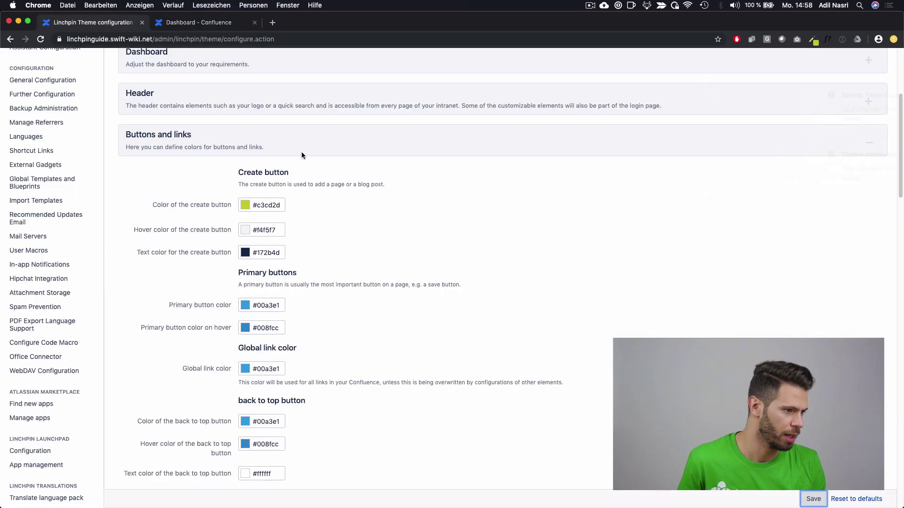
left_click(226, 141)
left_click(226, 114)
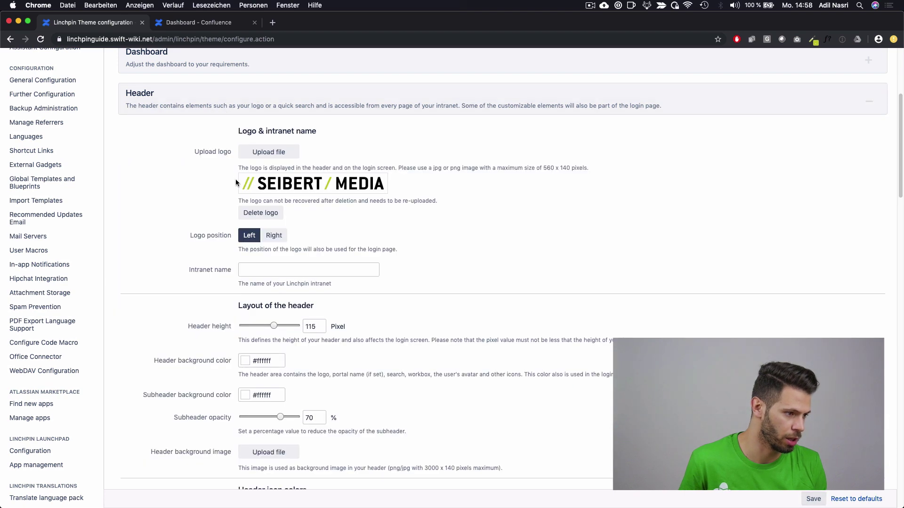
scroll(236, 178, "down", 5)
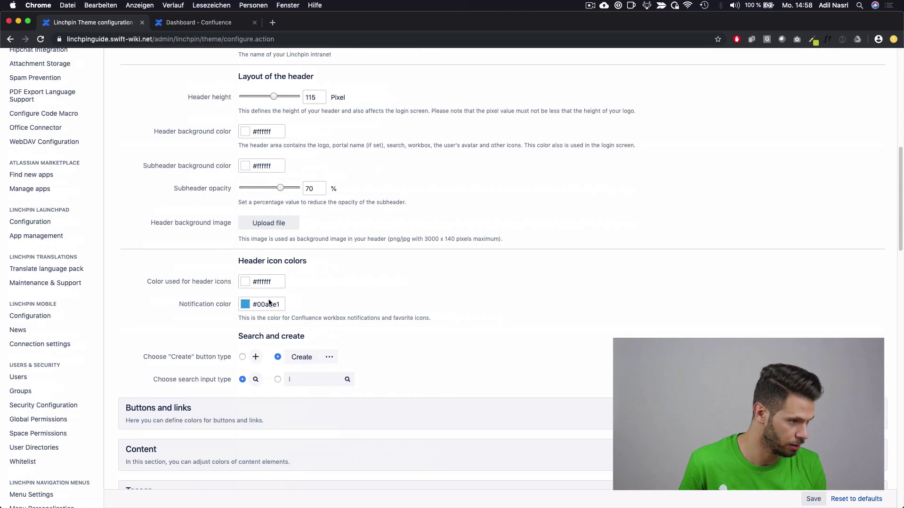
Step: Paste c3cd2d as the header icon colour and save the theme
left_click_drag(260, 281, 268, 281)
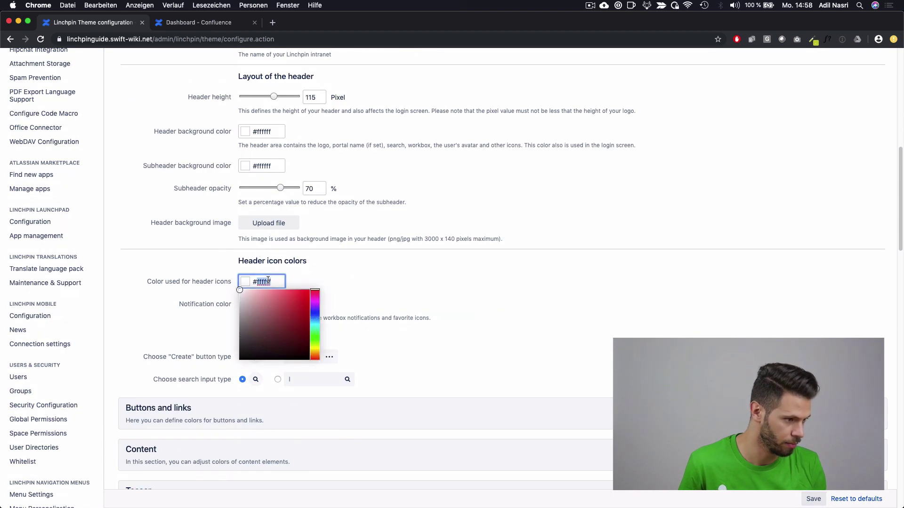
type("c3cd2d")
left_click(368, 285)
left_click(814, 499)
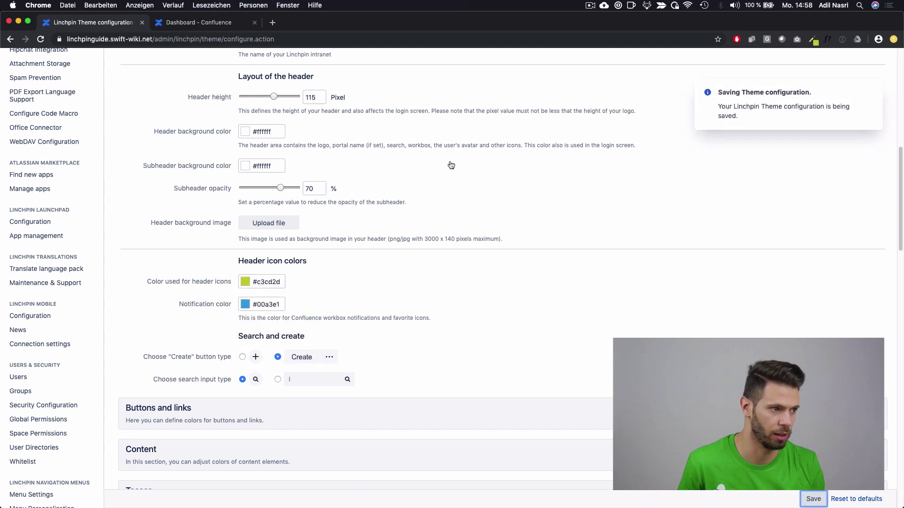
Step: Reload the dashboard to check the yellow-green header icons, then return to the theme settings
left_click(216, 22)
key("super+r")
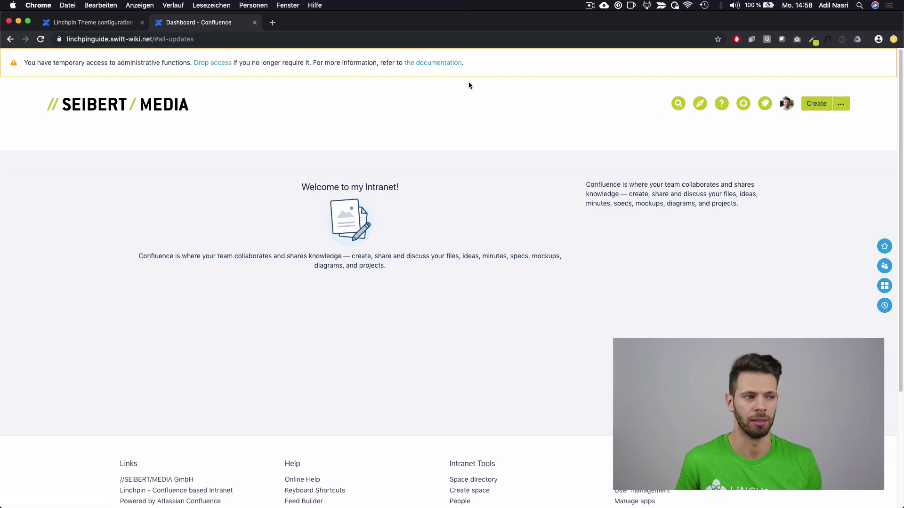
left_click(111, 22)
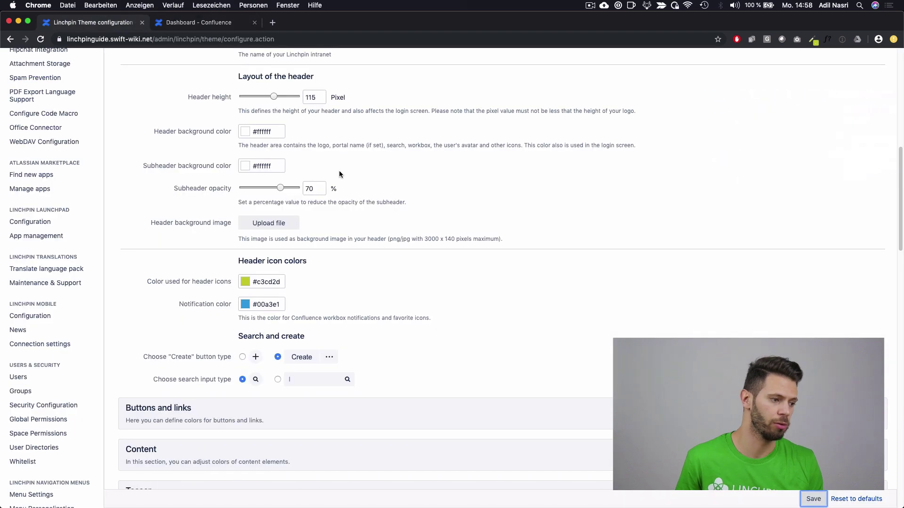
scroll(340, 173, "down", 6)
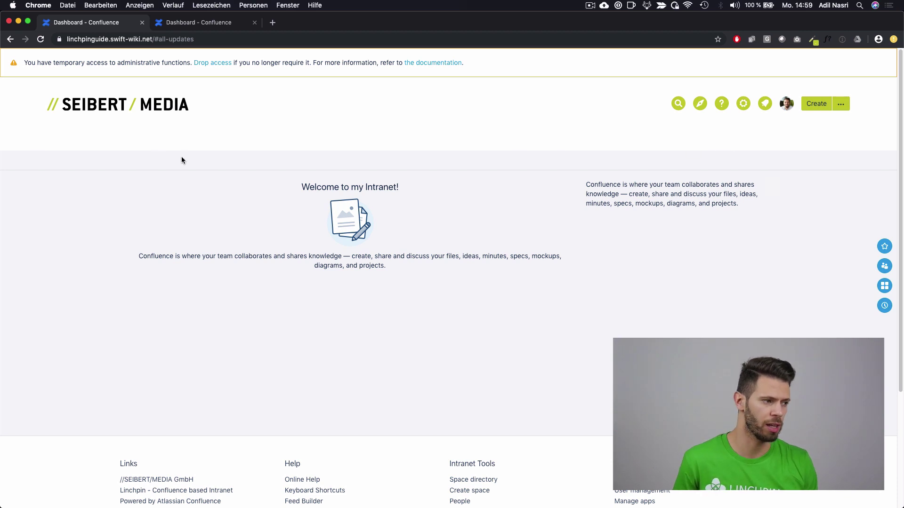
left_click(742, 104)
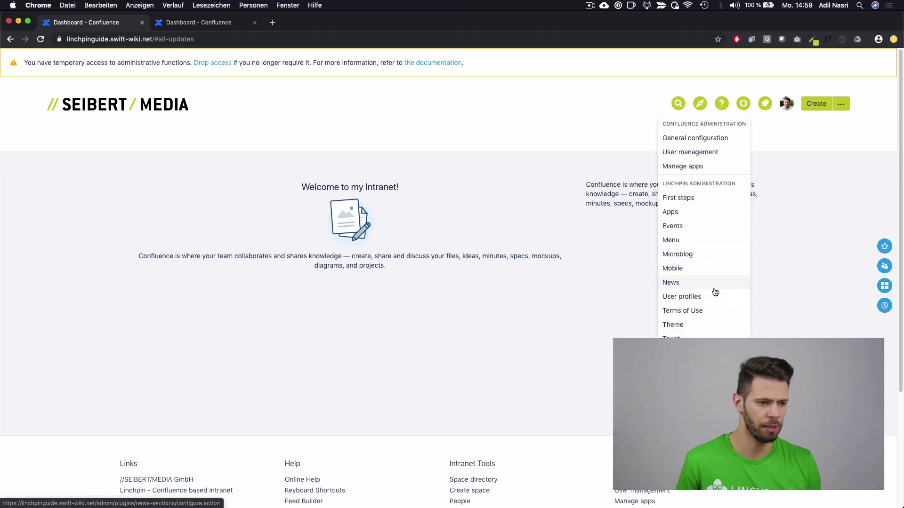
Step: Open the menu structure editor and add three new main menu items
left_click(684, 242)
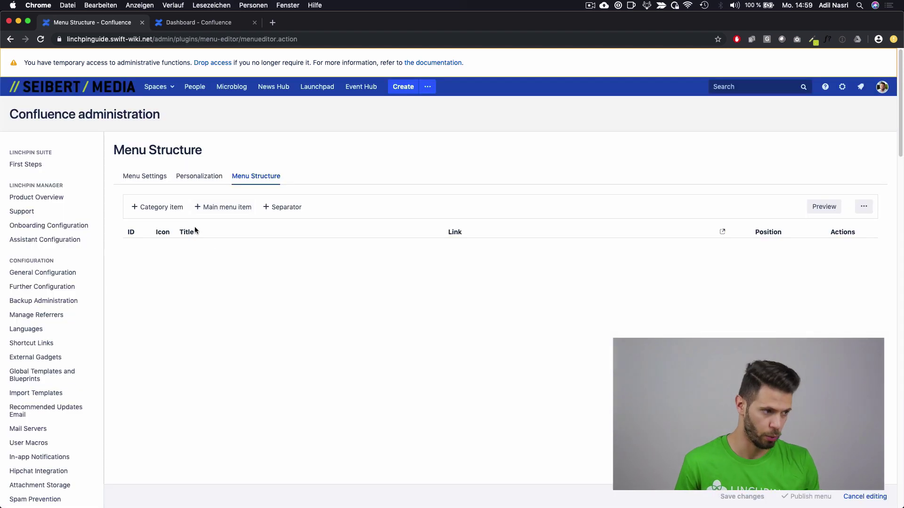
left_click(221, 207)
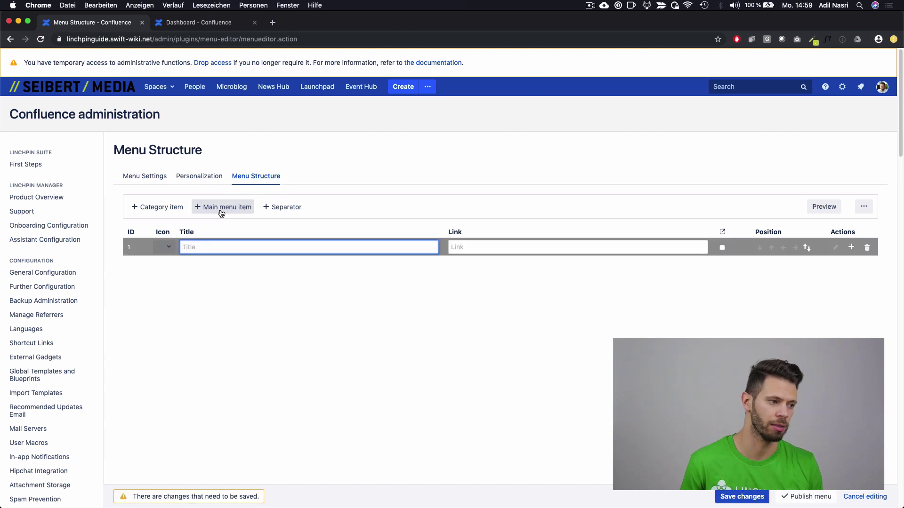
left_click(221, 207)
left_click(221, 207)
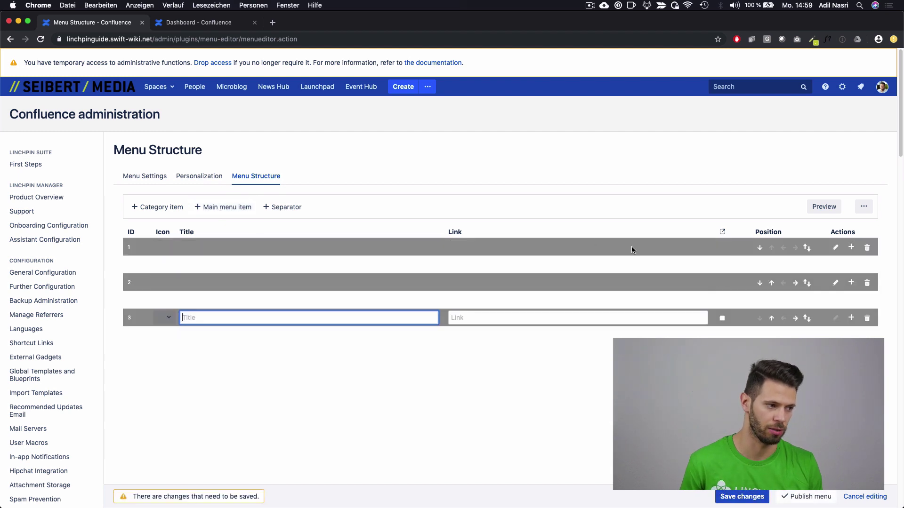
left_click(835, 247)
left_click(835, 282)
Step: Title the first two items Washington (/display/COR) and Department (/display/MAR)
left_click(367, 248)
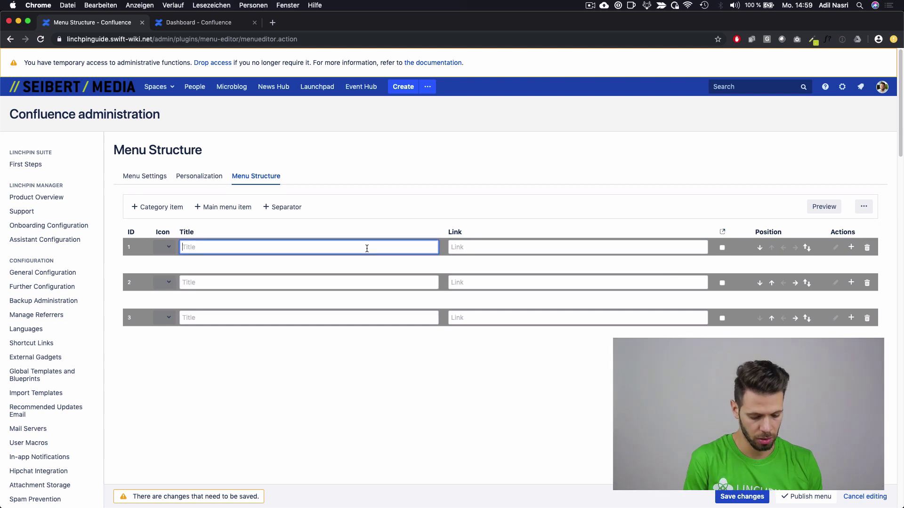
type("Washington")
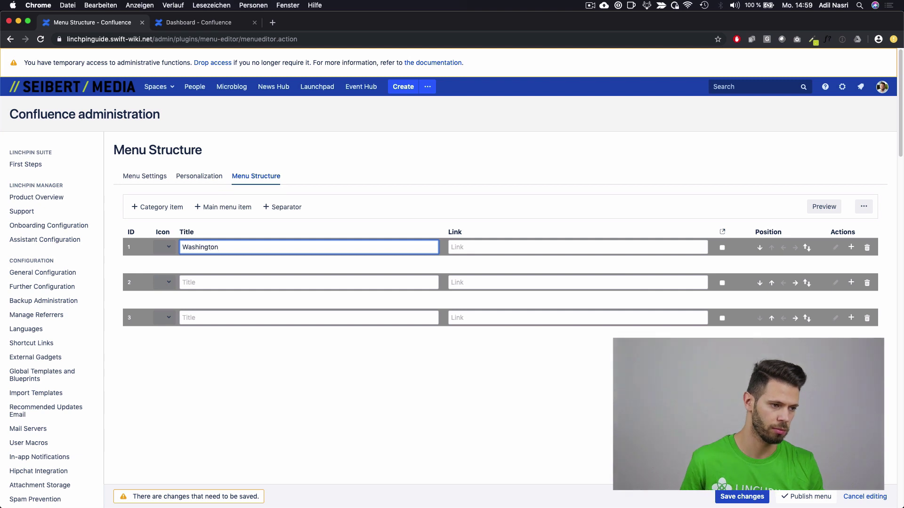
key("Tab")
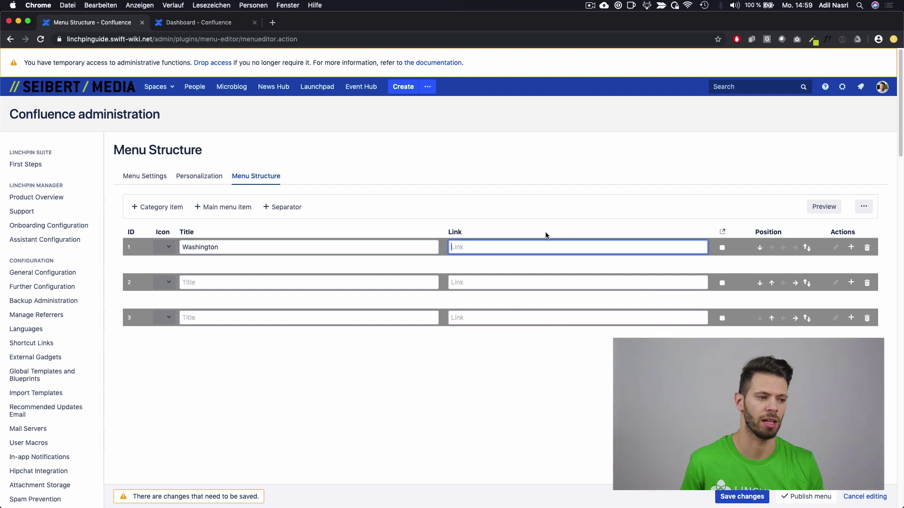
type("Corpo")
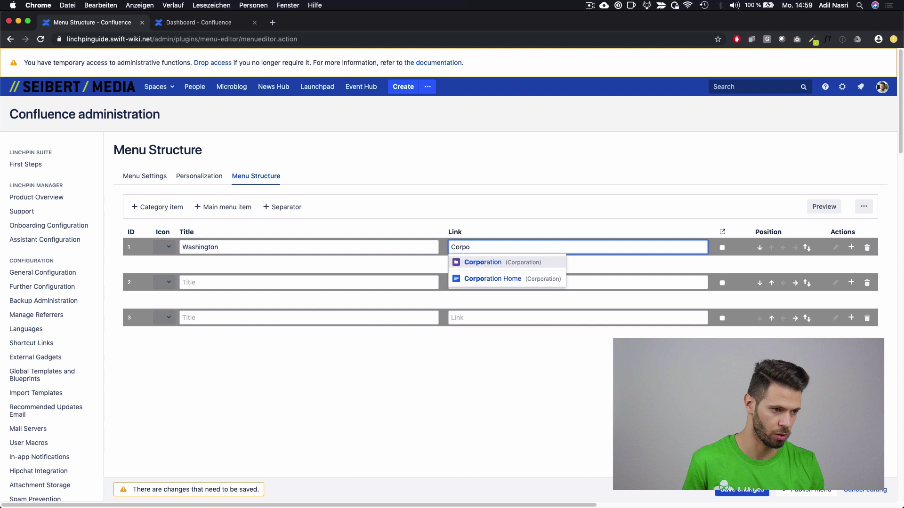
key("Return")
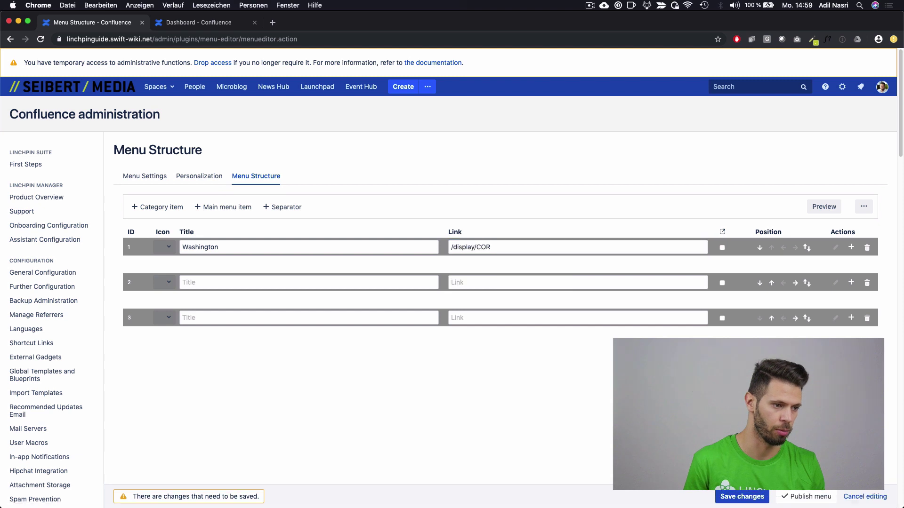
left_click(328, 284)
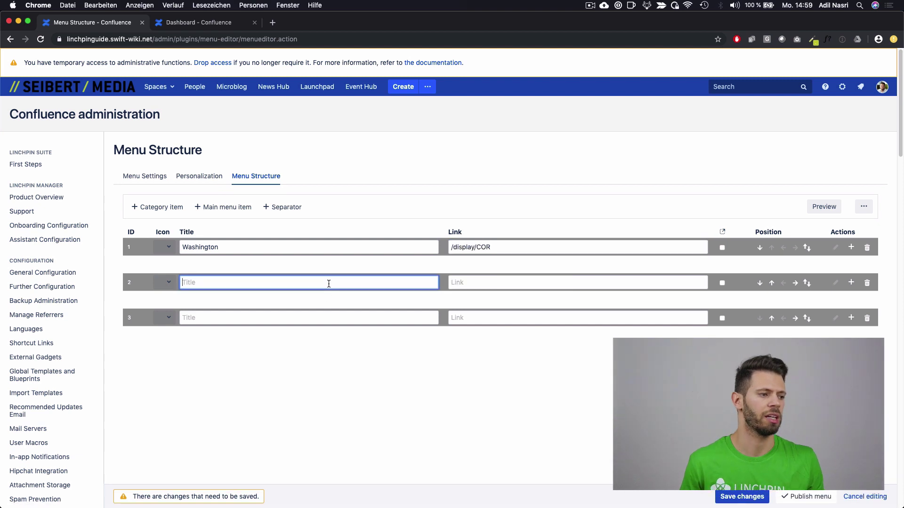
type("Department")
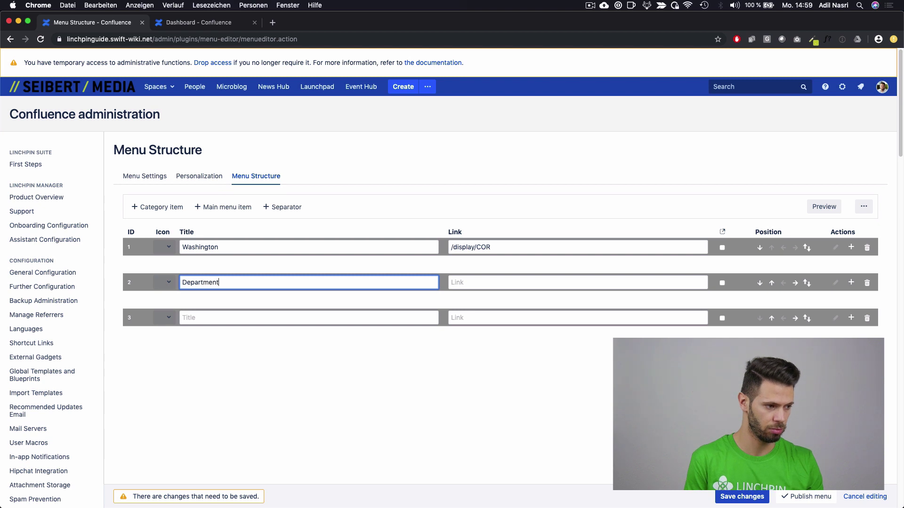
left_click(451, 282)
type("mark")
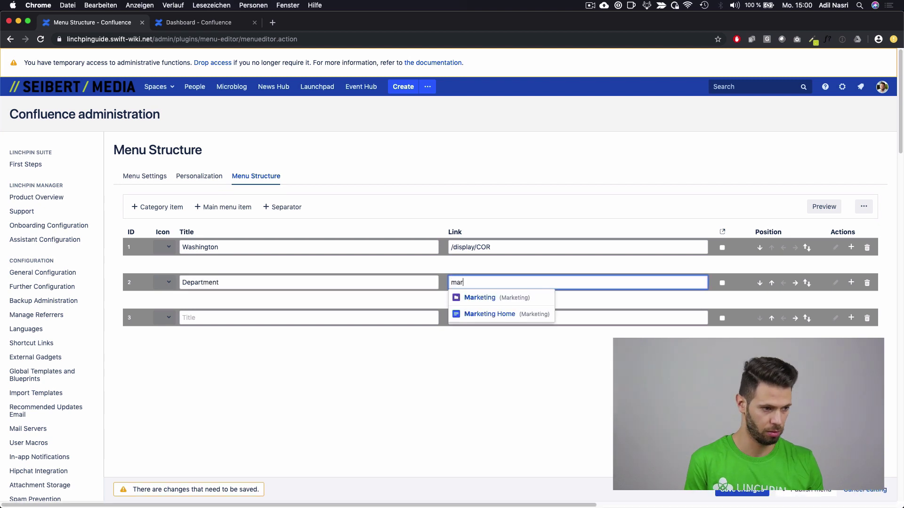
left_click(473, 298)
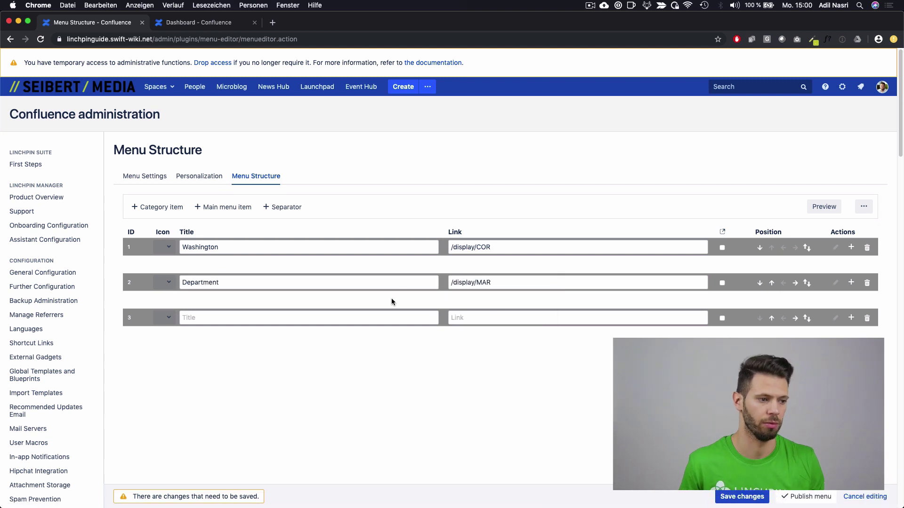
Step: Title the third item Teams linking to /display/TS, then save changes and publish the menu
left_click(335, 315)
type("Teams")
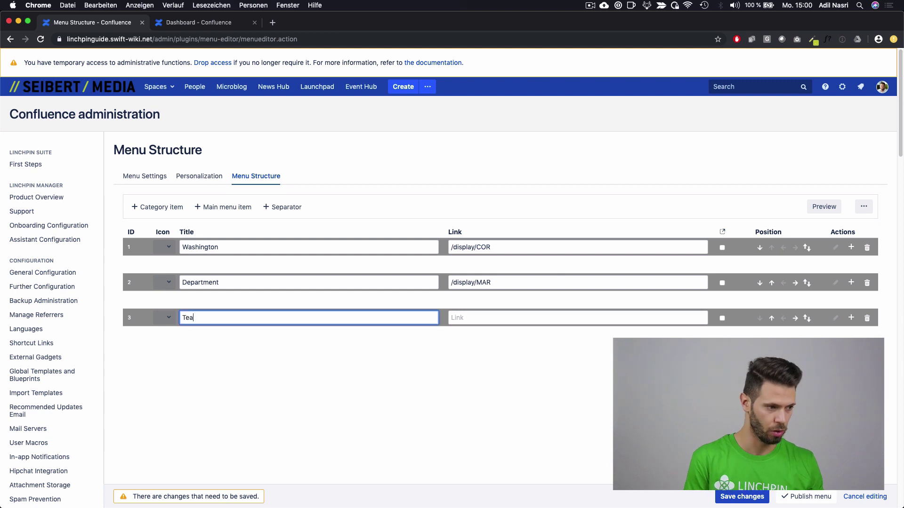
left_click(549, 315)
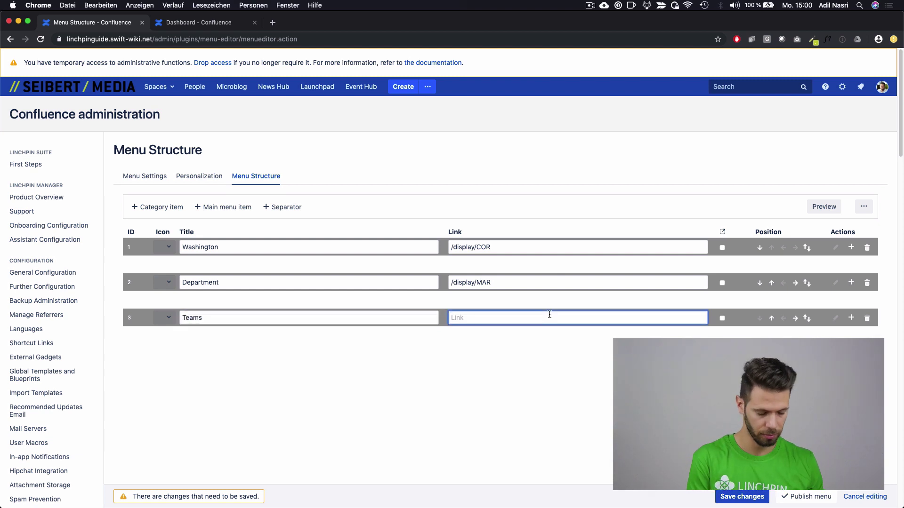
type("Team")
left_click(567, 331)
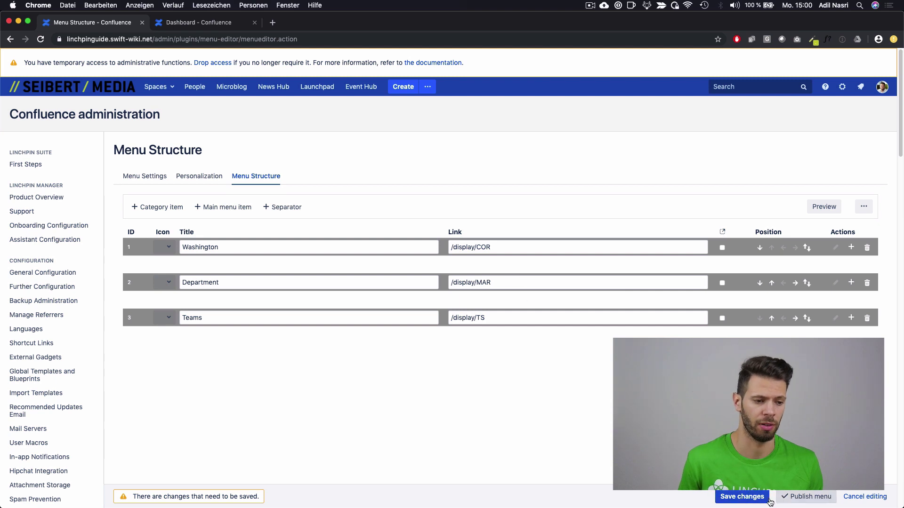
left_click(753, 501)
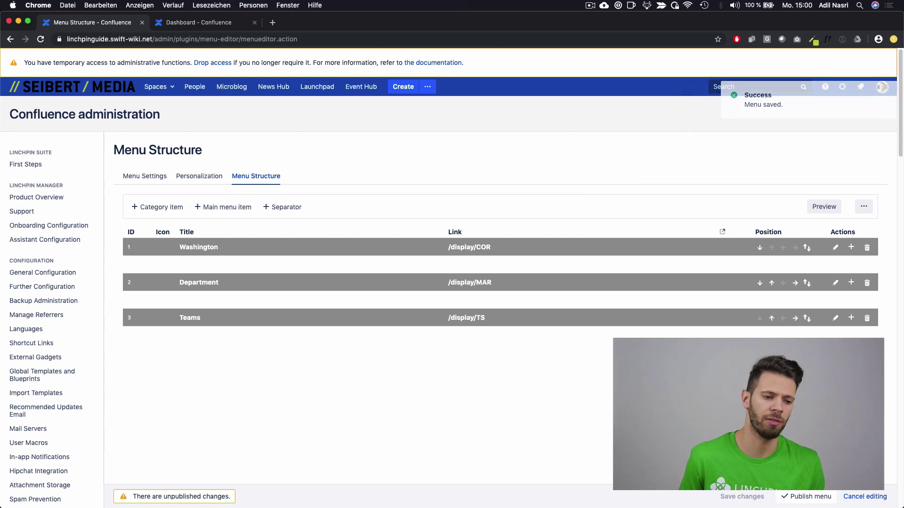
left_click(808, 501)
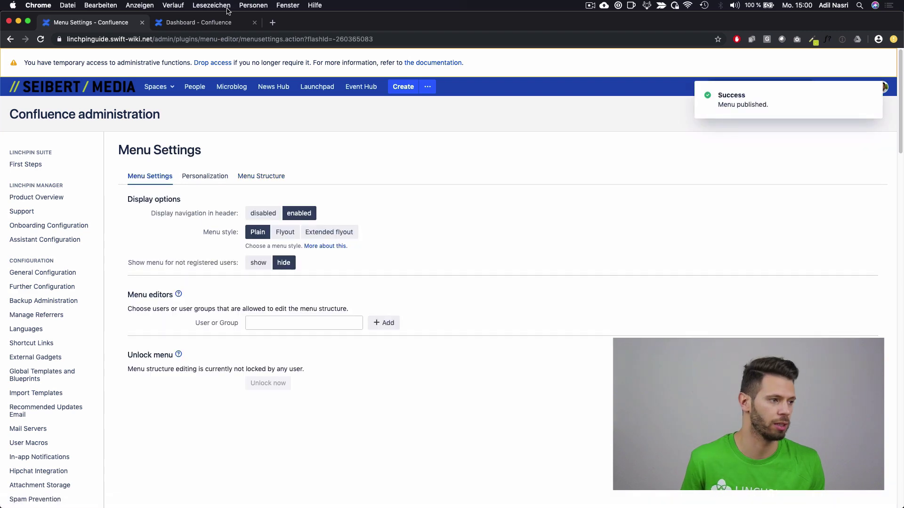
Step: Reload the dashboard full screen to view the newly published menu
left_click(207, 22)
key("super+r")
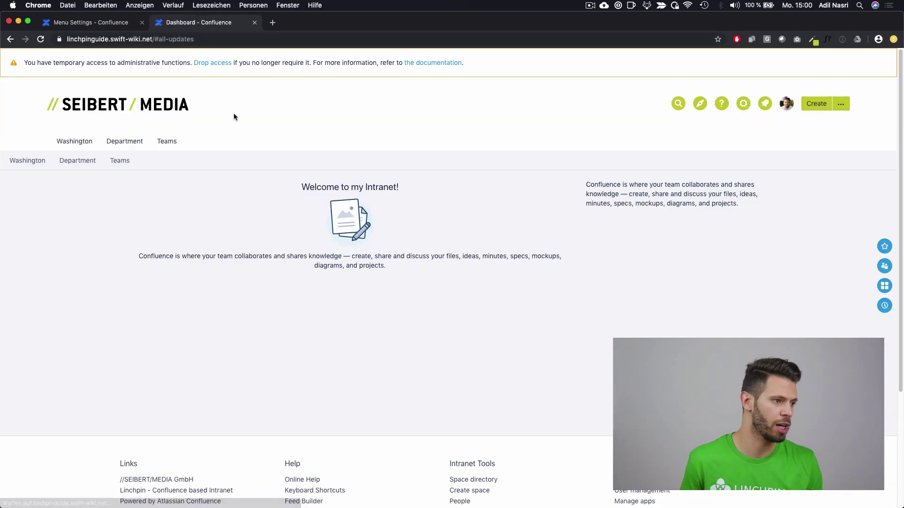
key("F11")
key("F11")
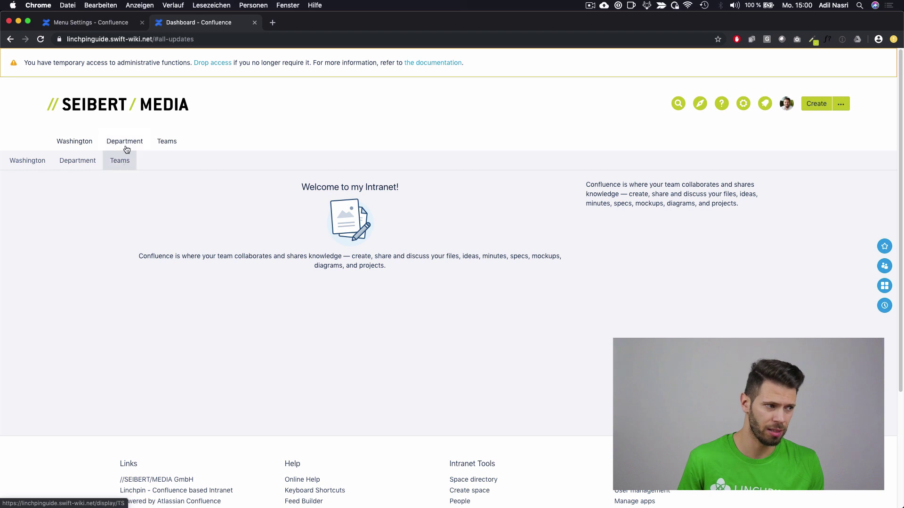
Step: Disable Display navigation in header, recheck the dashboard, and go back to Menu Structure
left_click(118, 23)
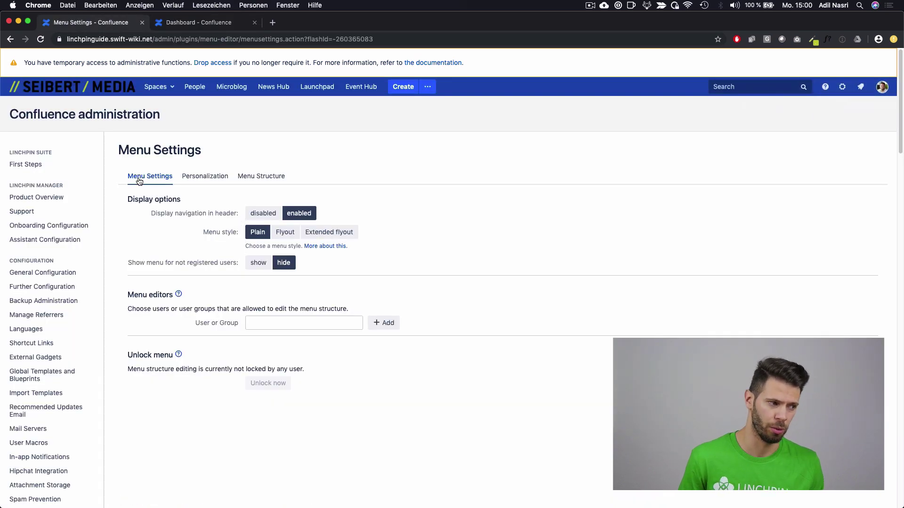
left_click(254, 213)
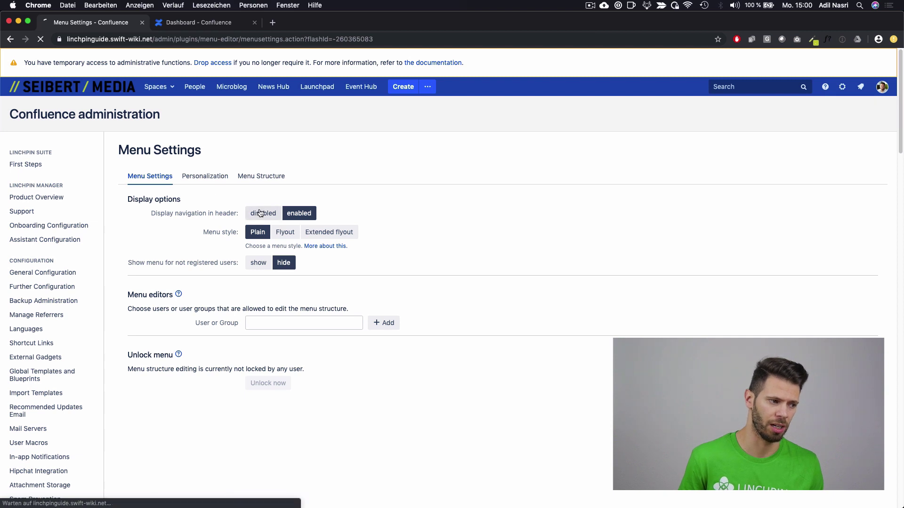
left_click(160, 22)
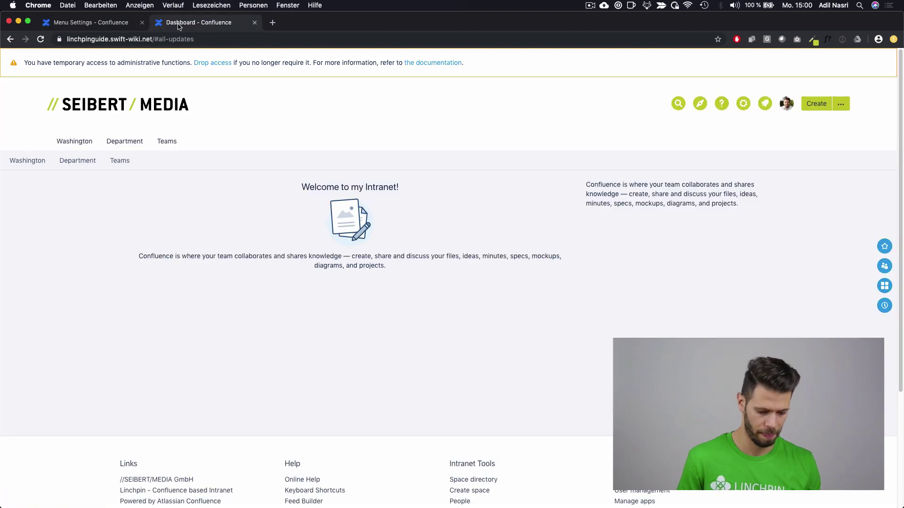
left_click_drag(52, 141, 199, 161)
left_click(54, 161)
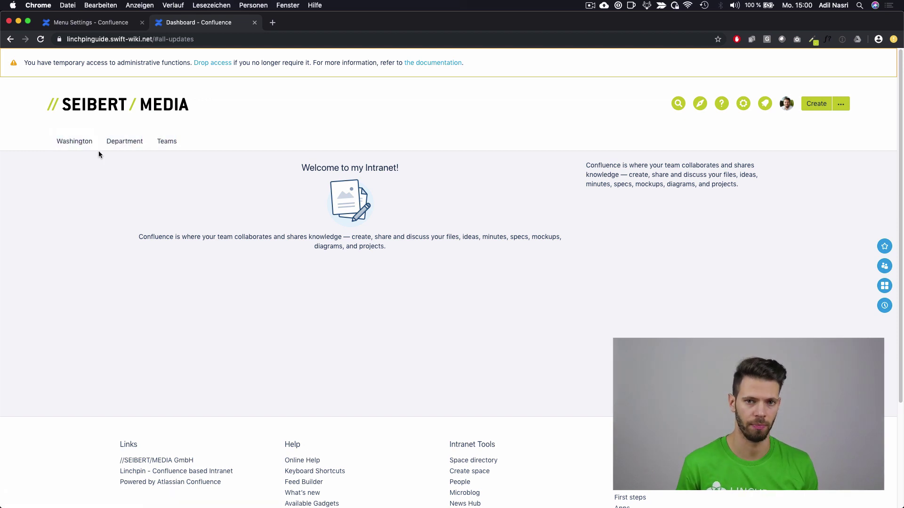
left_click(105, 24)
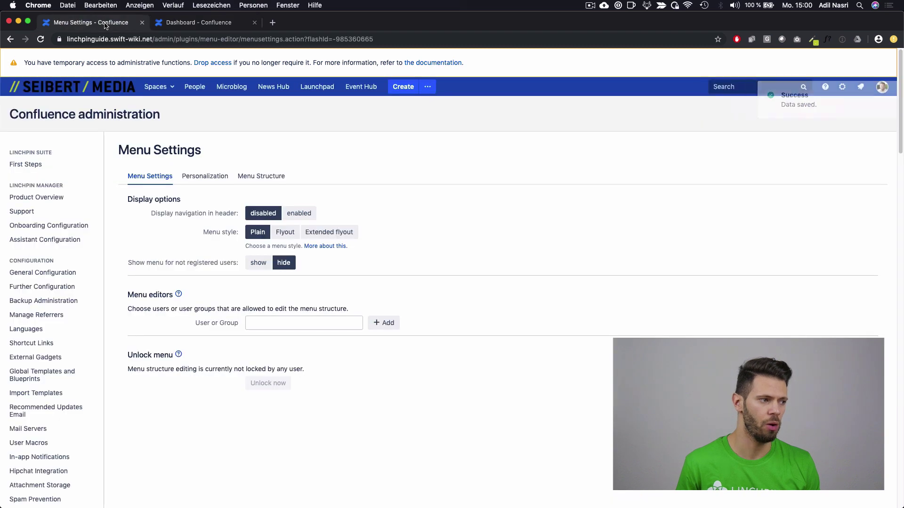
left_click(275, 177)
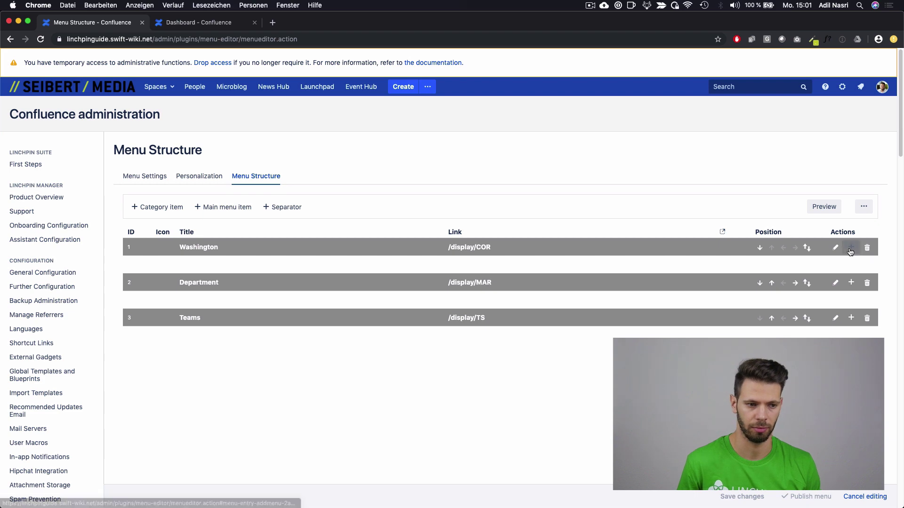
Step: Close the menu admin tab and check the Departments dropdown's Marketing and Sales entries
key("super+w")
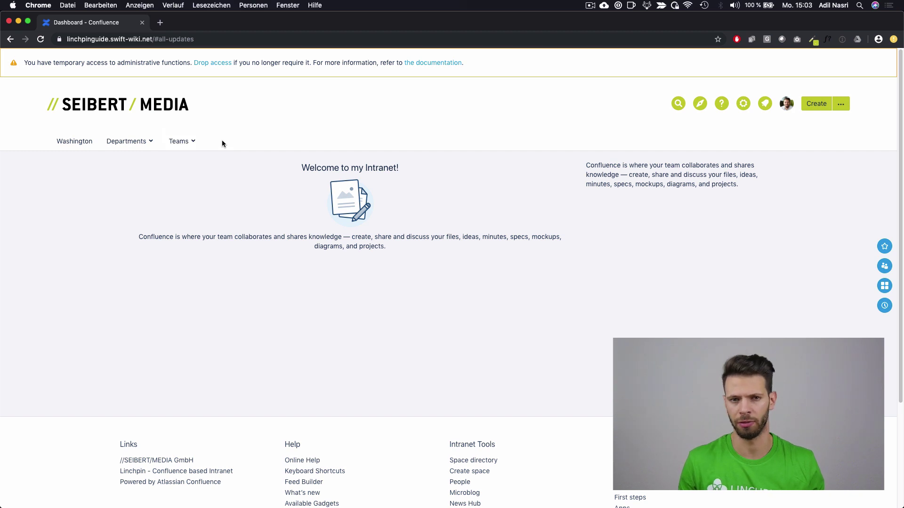
mouse_move(138, 143)
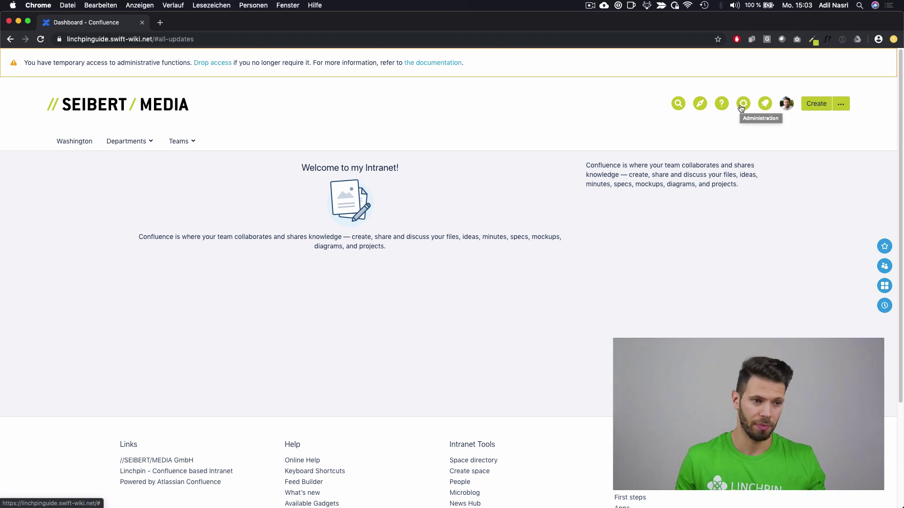
Step: Add a Business Teams subcategory at the top of Departments and nest Marketing and Sales in it
left_click(742, 105)
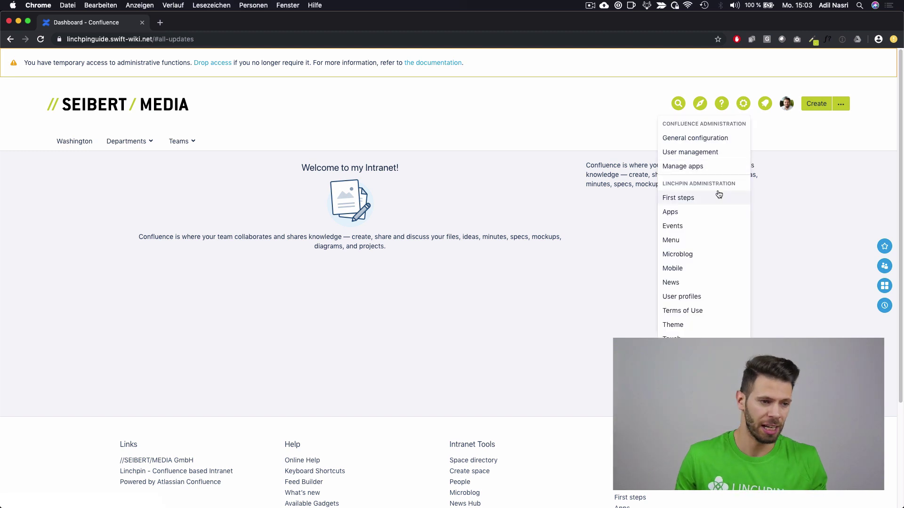
left_click(697, 240)
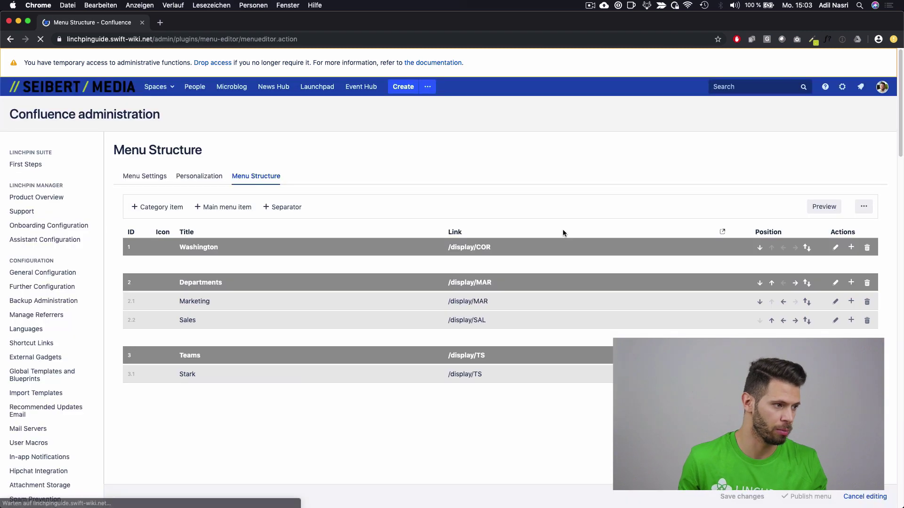
left_click(853, 286)
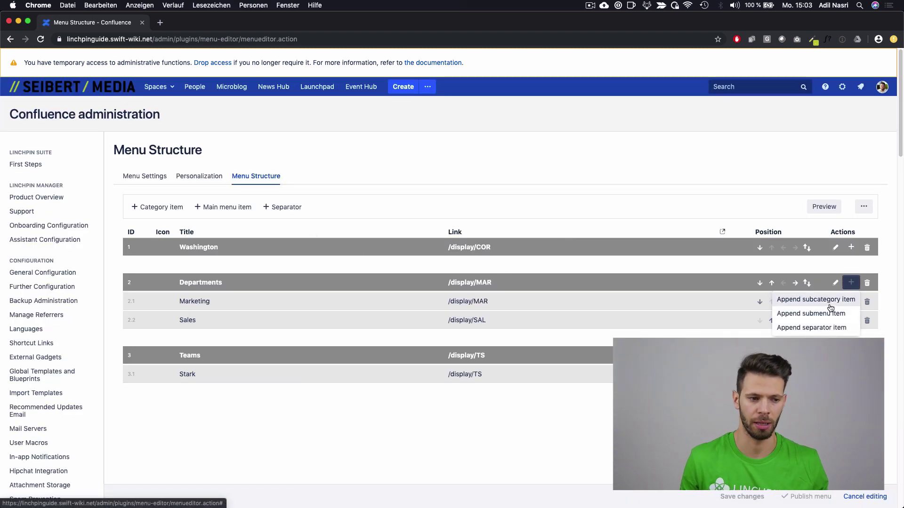
left_click(830, 300)
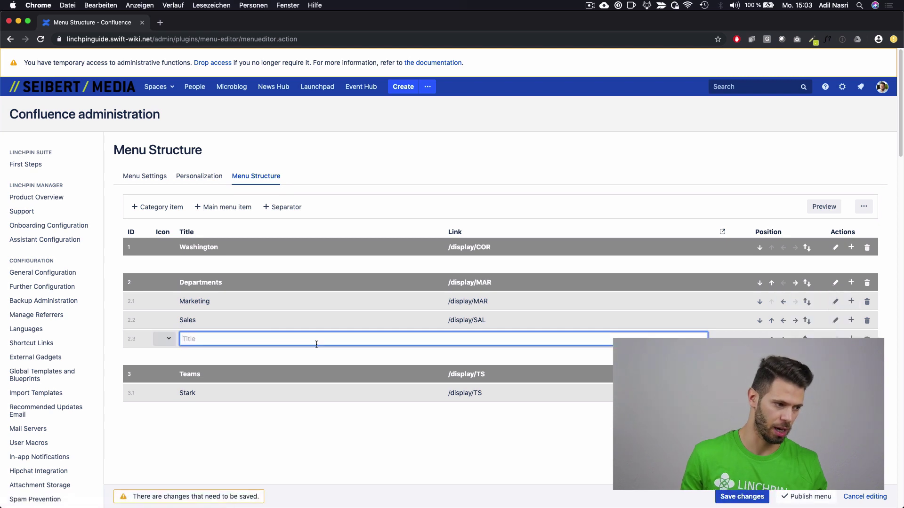
type("Bu")
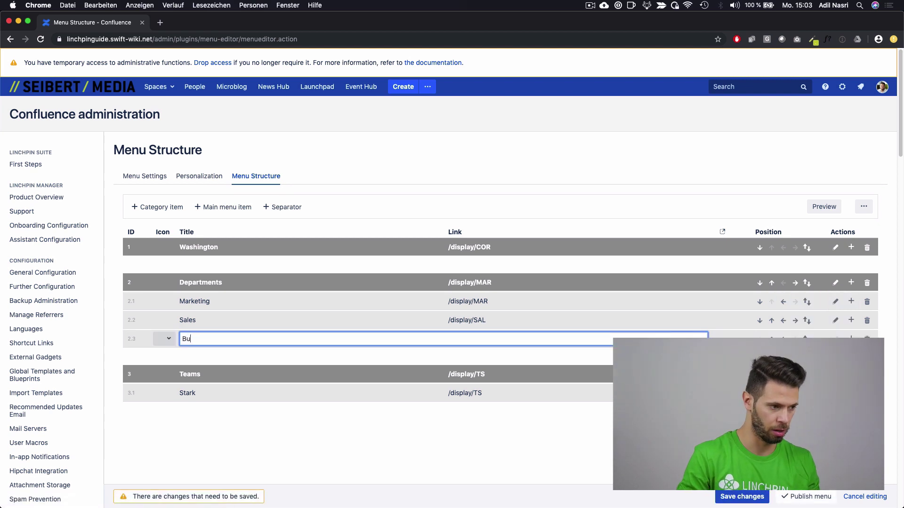
type("siness ")
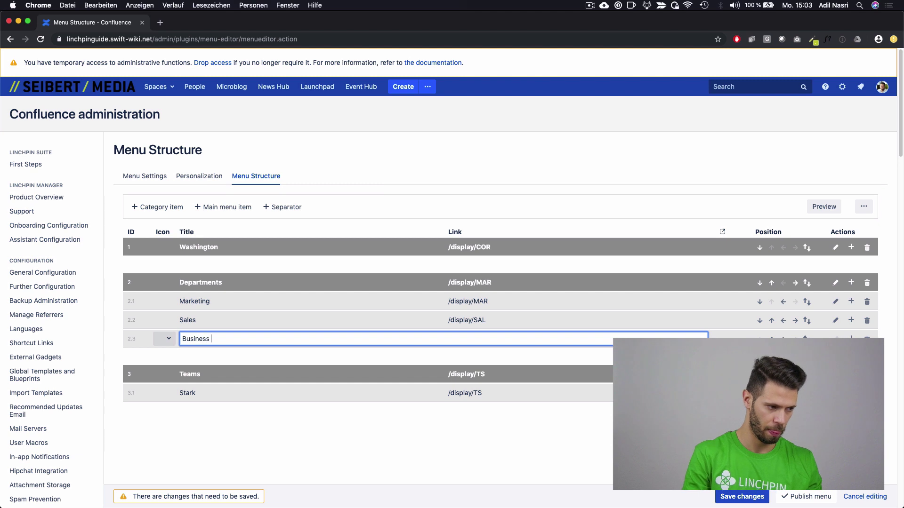
type("Teams")
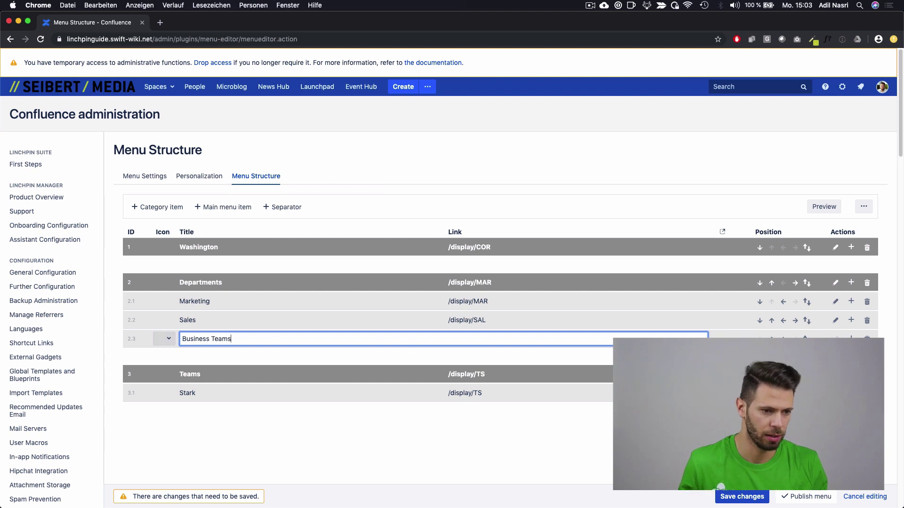
left_click(742, 496)
left_click_drag(806, 339, 797, 292)
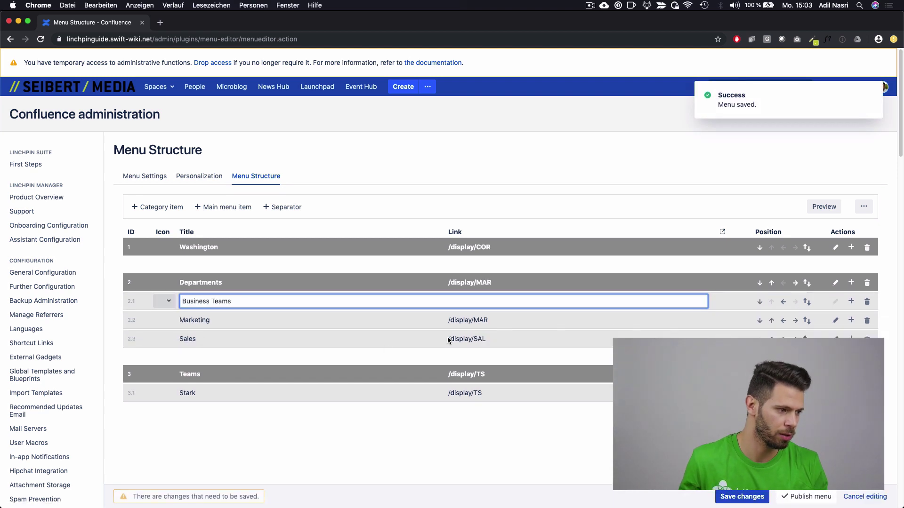
left_click(795, 323)
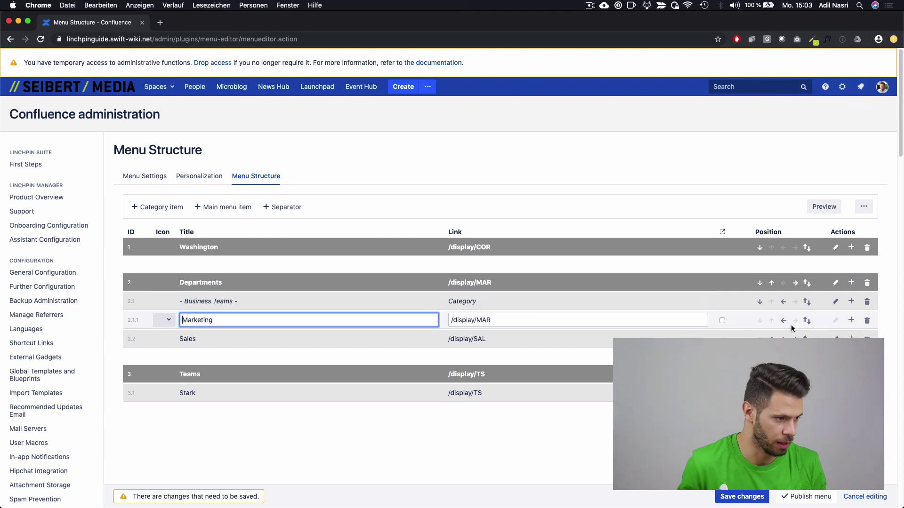
left_click(795, 339)
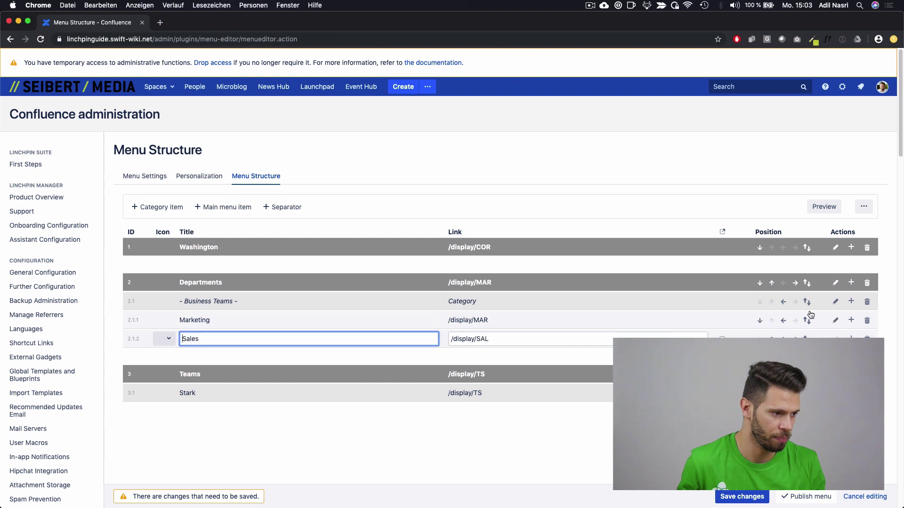
Step: Add an IT Teams subcategory under Departments with Software and Support entries
left_click(851, 282)
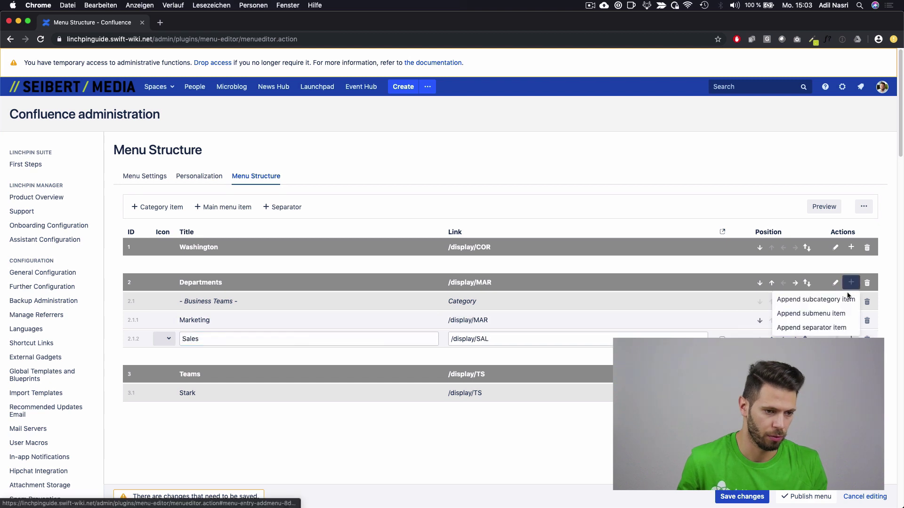
left_click(808, 299)
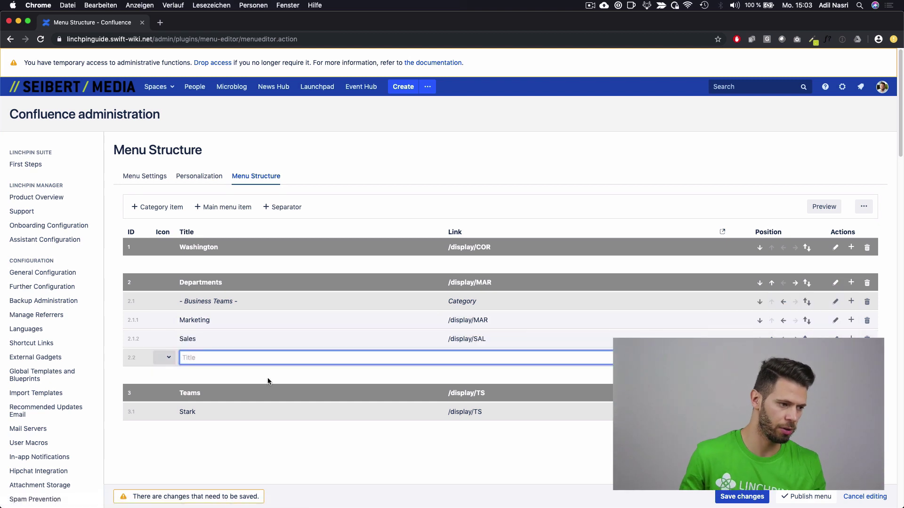
type("IT ")
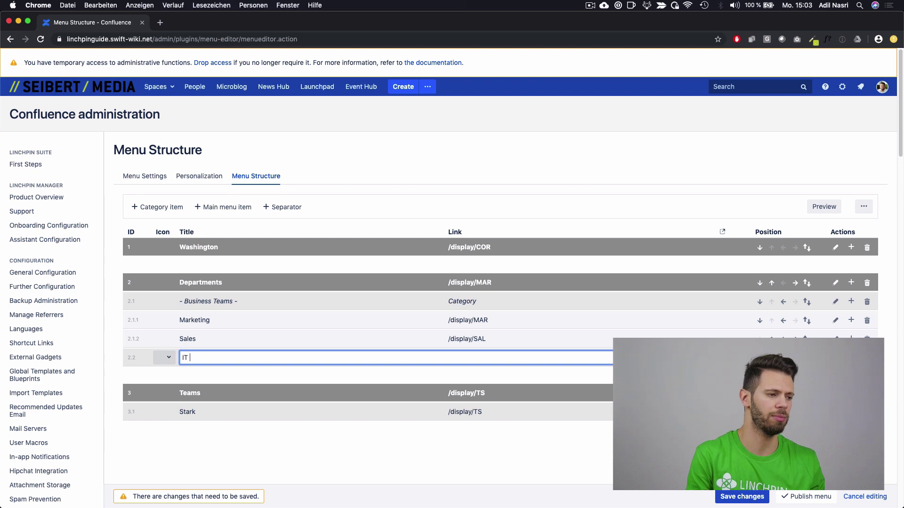
type("Teams")
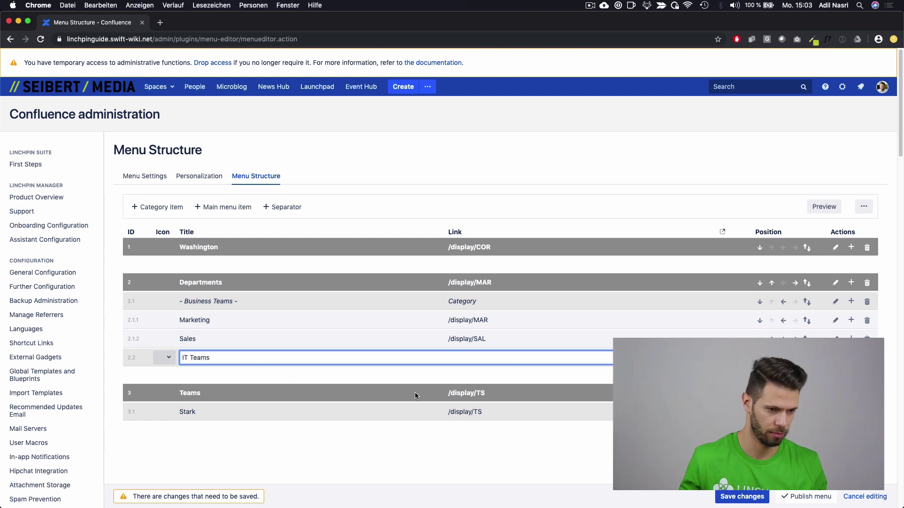
left_click(851, 358)
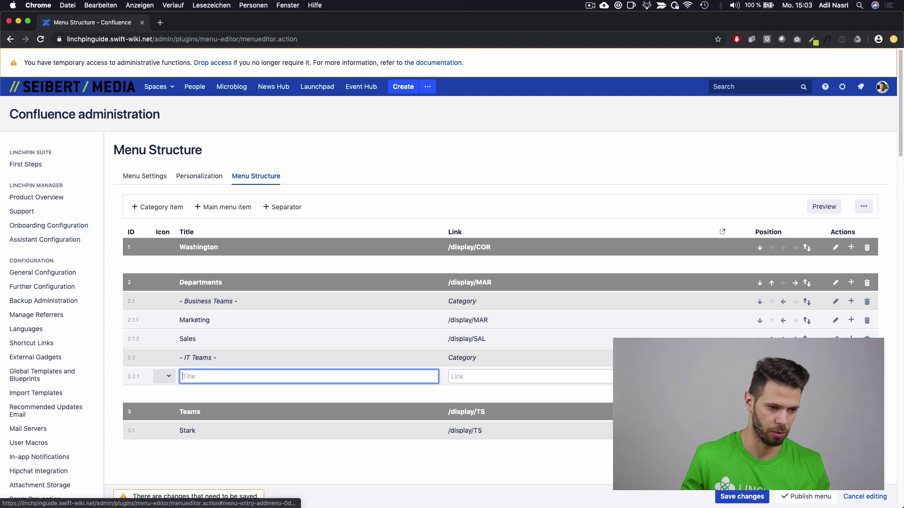
left_click(851, 357)
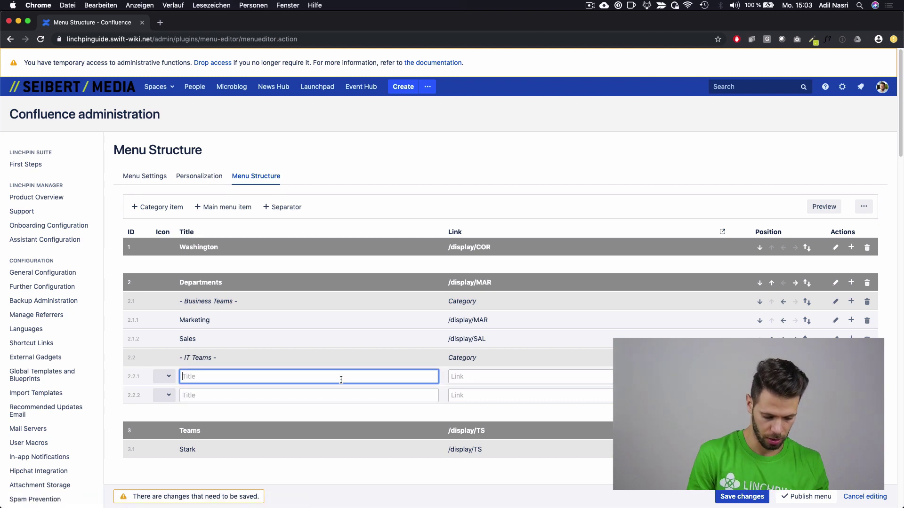
type("Softw")
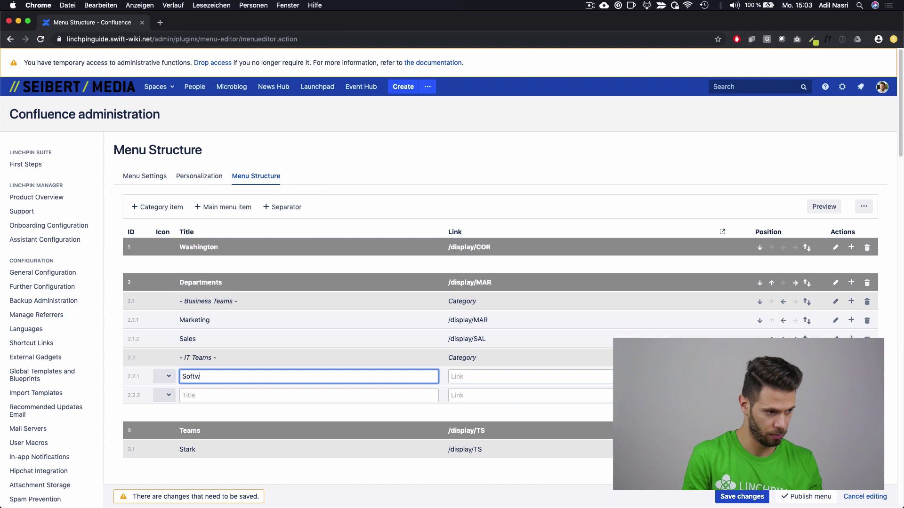
type("are")
left_click(319, 395)
type("S")
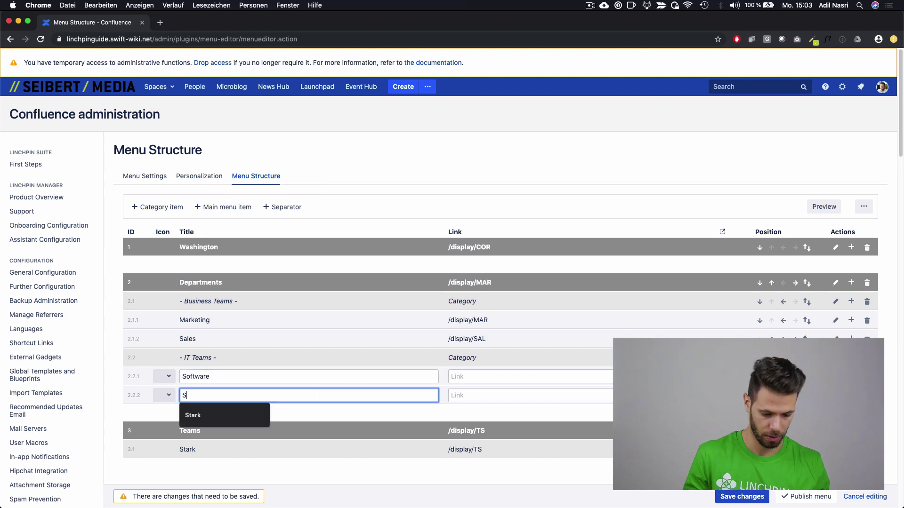
type("upport")
Step: Link both Software and Support to Demonstration Space (/display/ds)
left_click(499, 371)
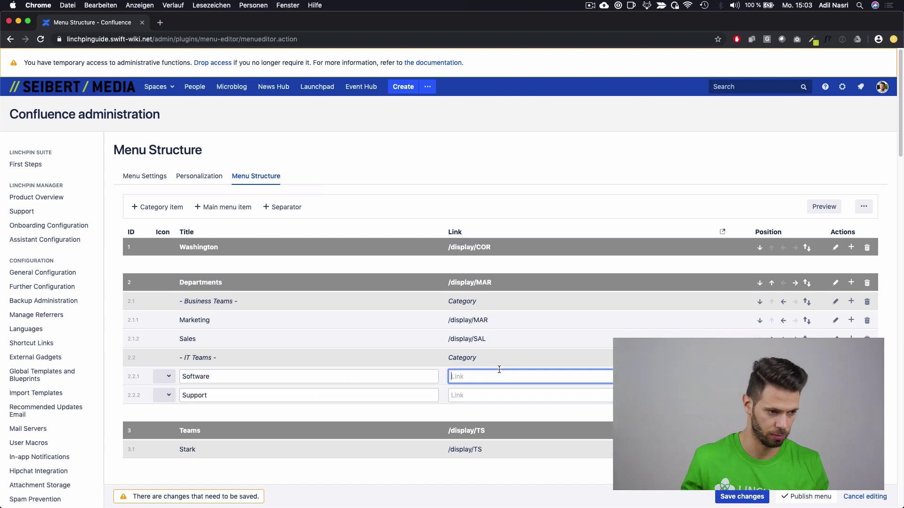
type("/demon")
key("Return")
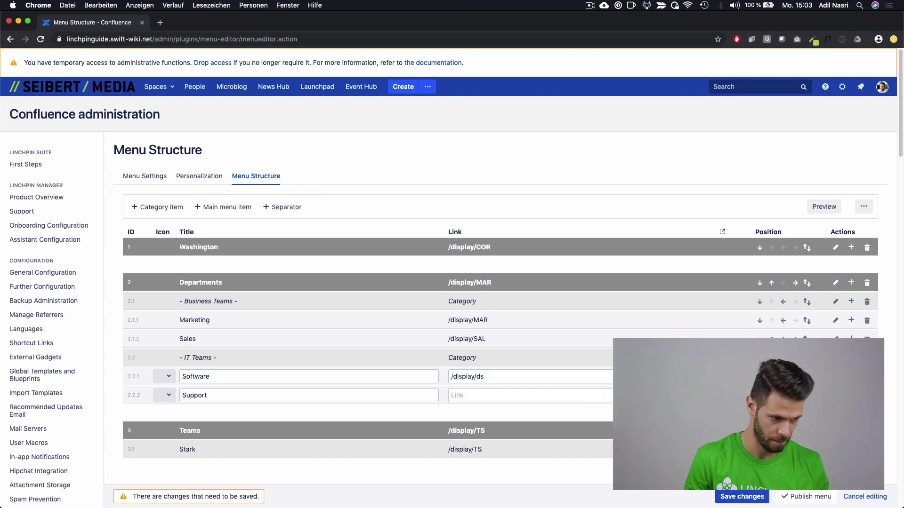
left_click(527, 395)
type("De")
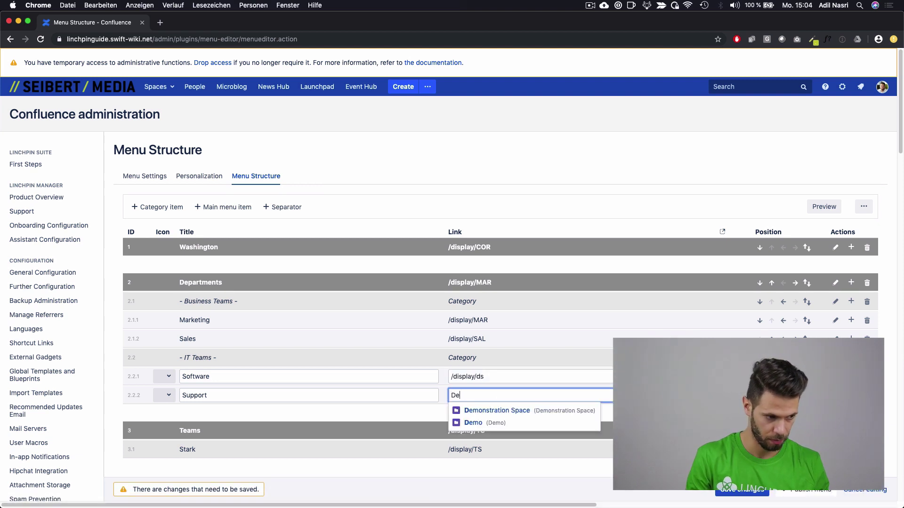
type("mos")
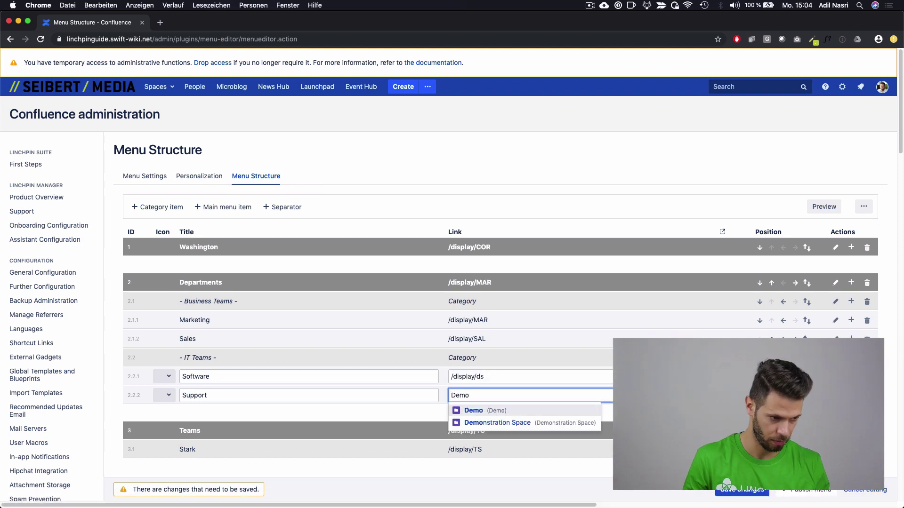
key("Down")
key("Return")
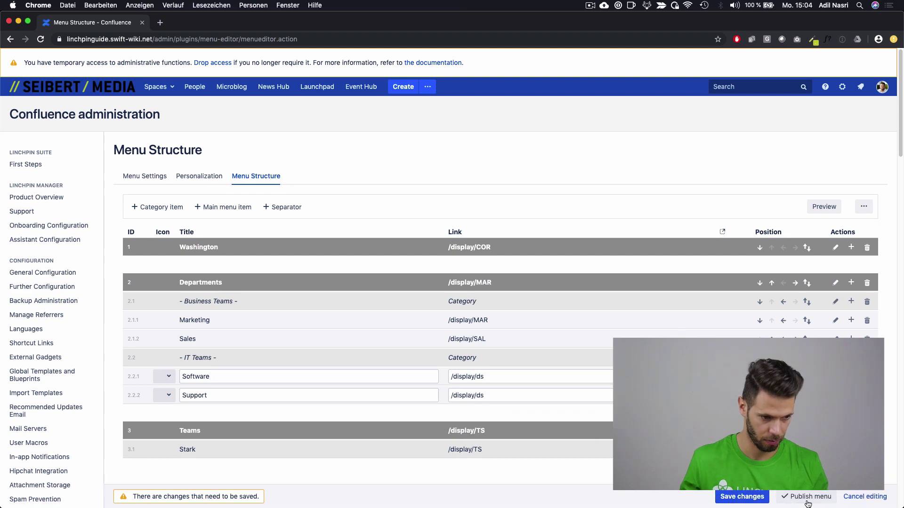
Step: Publish the menu, check Business Teams and IT Teams under Departments, then reopen menu administration
left_click(806, 502)
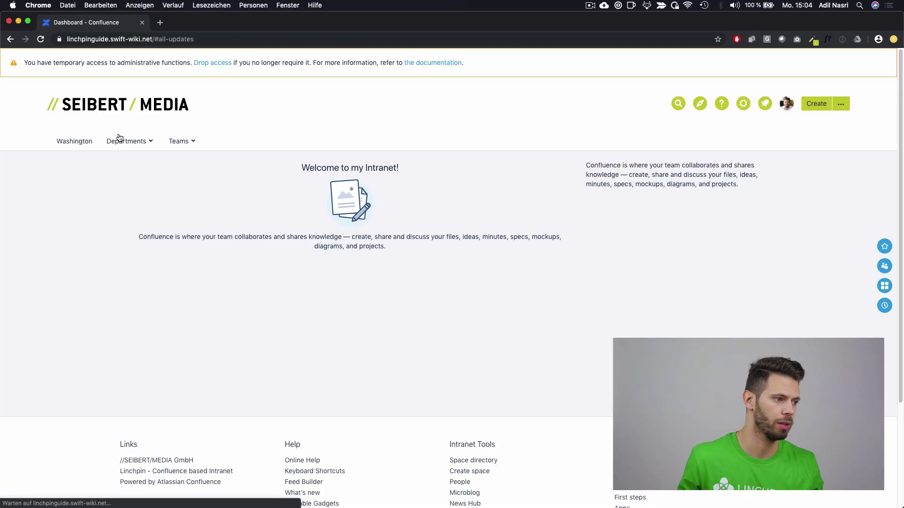
mouse_move(127, 141)
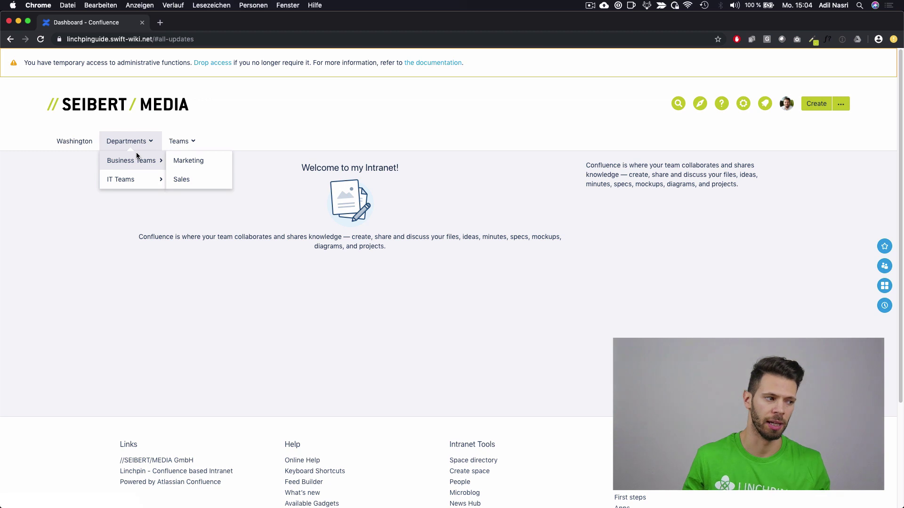
mouse_move(149, 174)
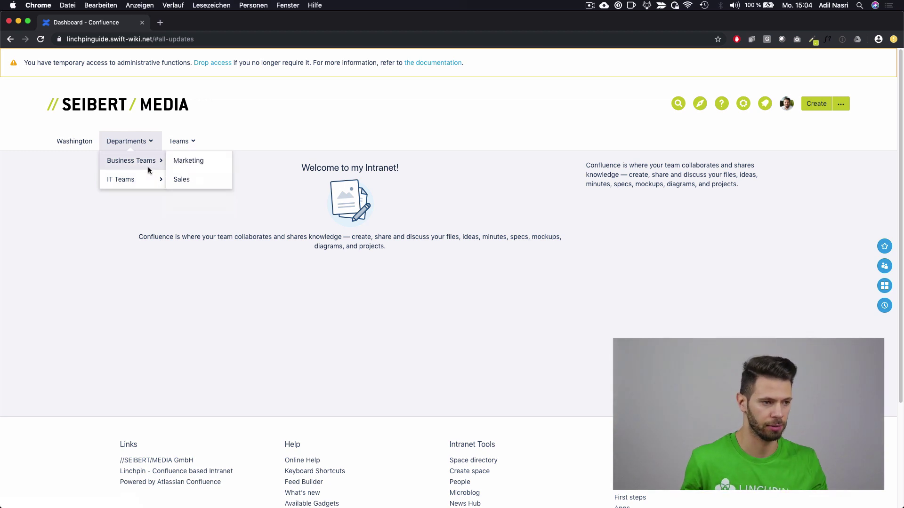
left_click(746, 103)
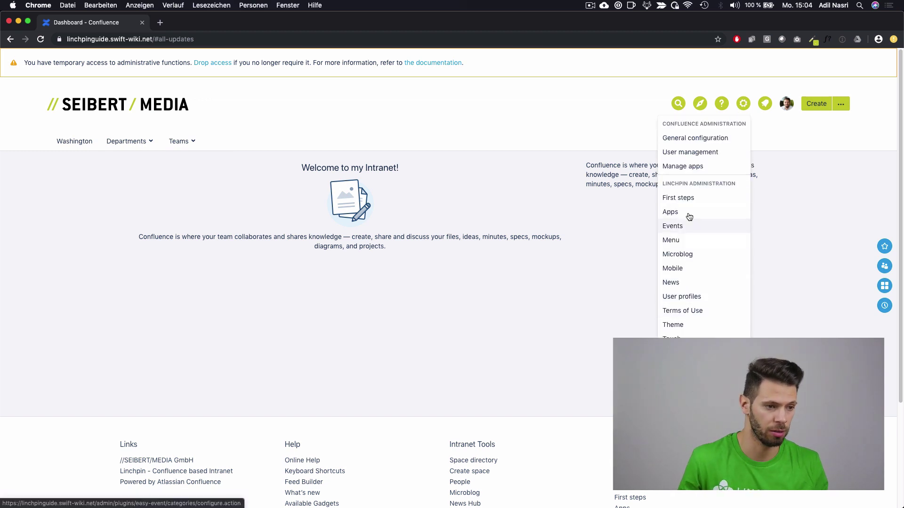
left_click(673, 240)
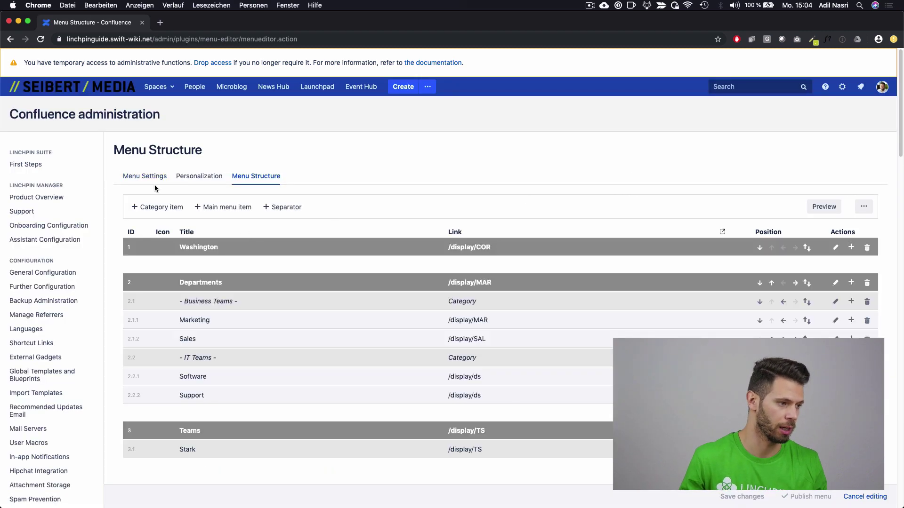
Step: Switch the menu style to Flyout and preview Departments on the dashboard
left_click(146, 177)
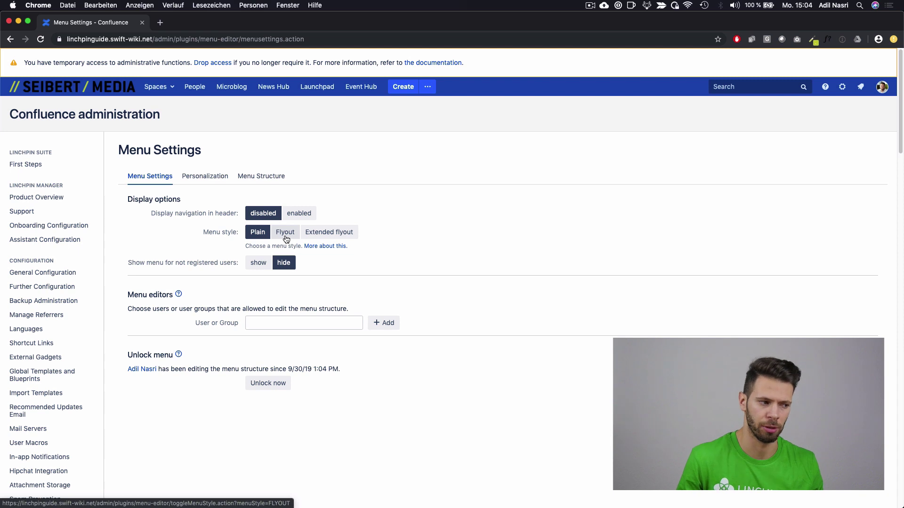
left_click(286, 237)
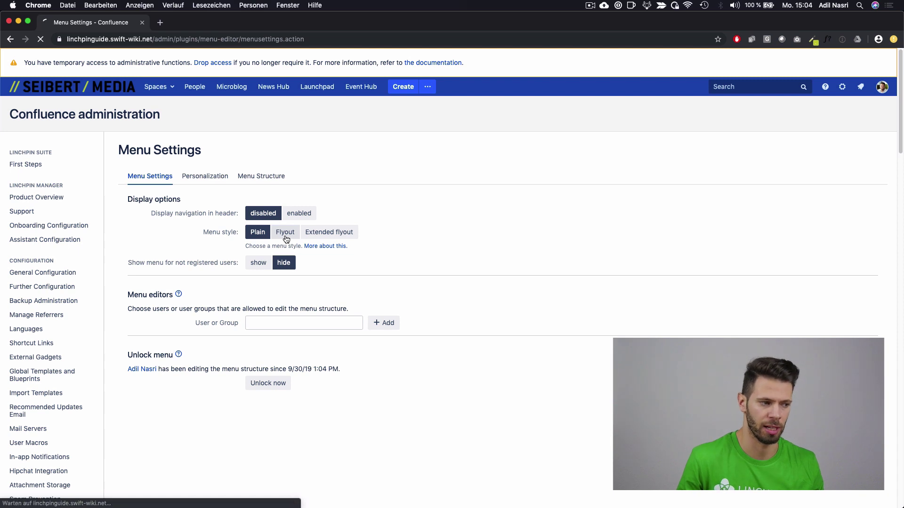
left_click(98, 85)
mouse_move(149, 145)
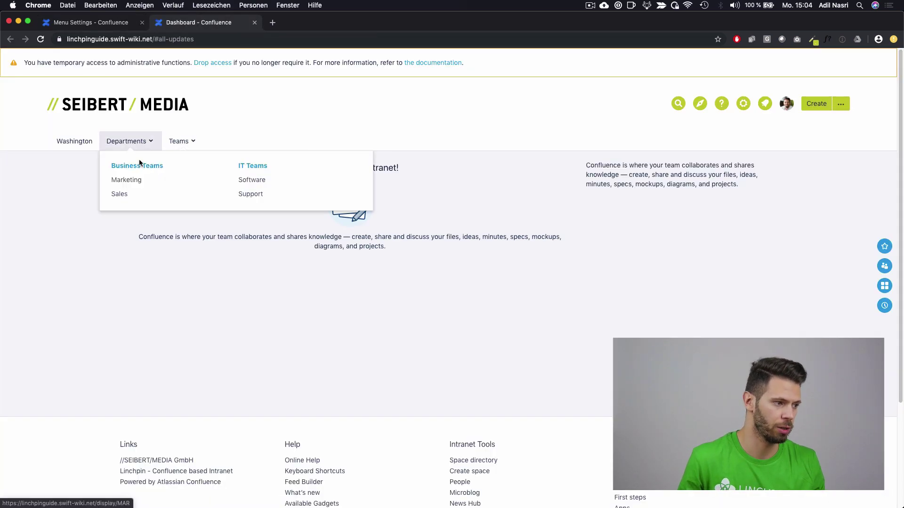
Step: Change the menu style to Extended flyout and preview the Departments team flyouts
left_click(124, 27)
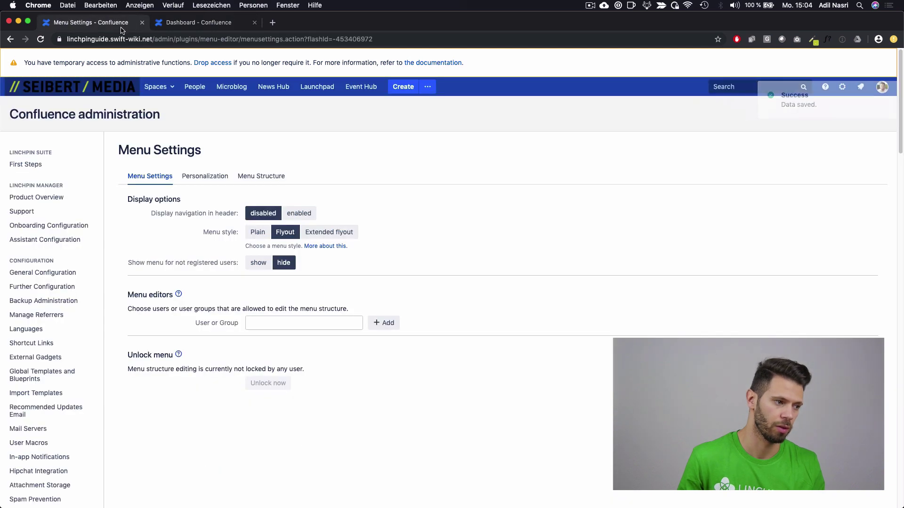
left_click(344, 236)
key("ctrl+Tab")
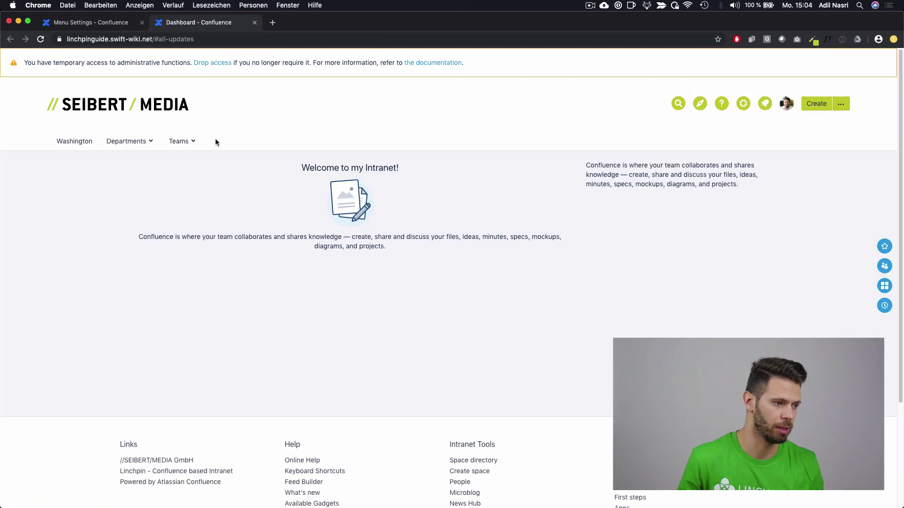
mouse_move(147, 141)
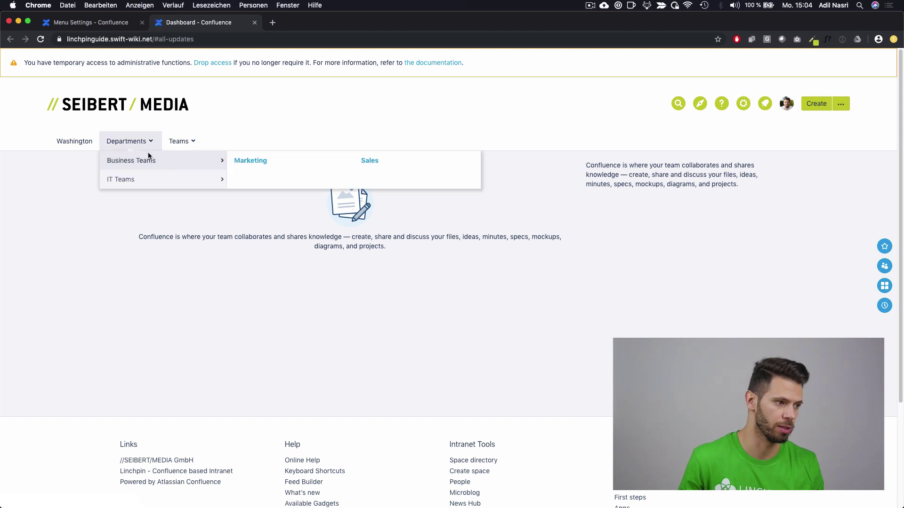
mouse_move(167, 179)
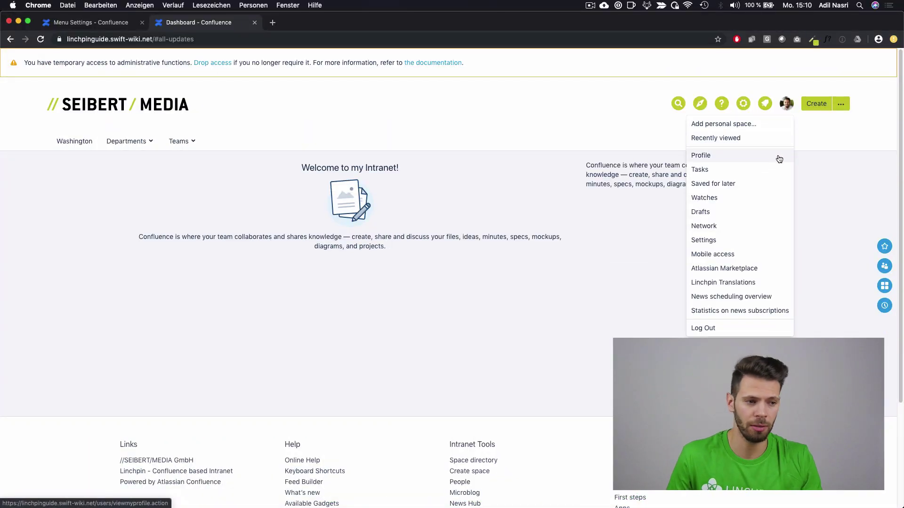
Step: Review the empty Website, Position, Department and Location fields on your profile edit page, then open administration
left_click(779, 158)
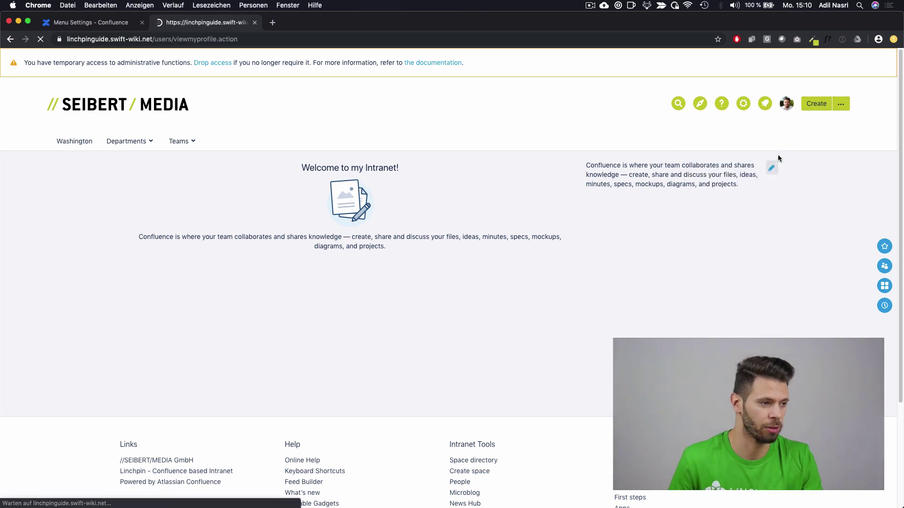
scroll(514, 207, "down", 1)
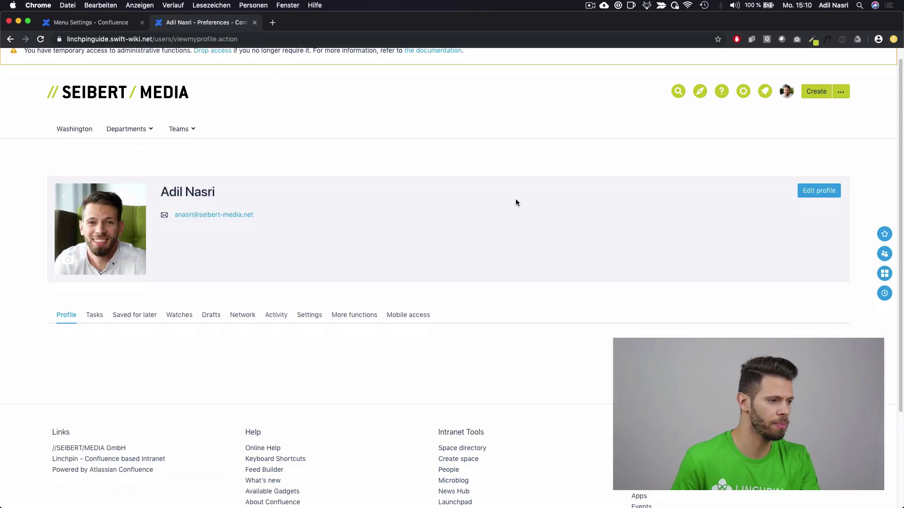
left_click(805, 192)
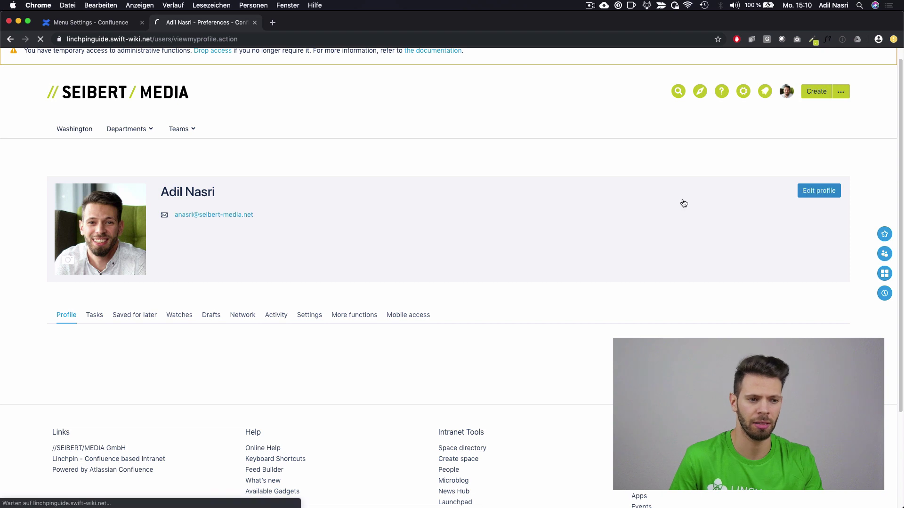
scroll(368, 207, "down", 5)
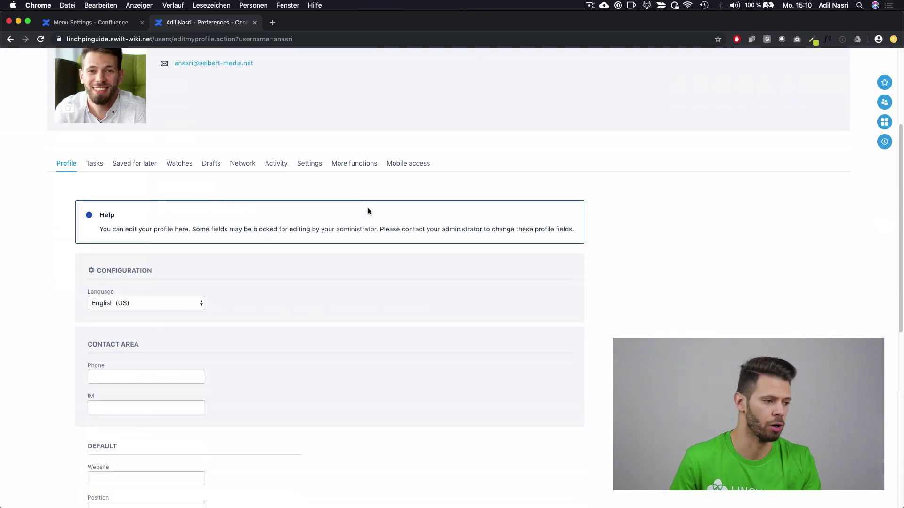
scroll(187, 241, "down", 3)
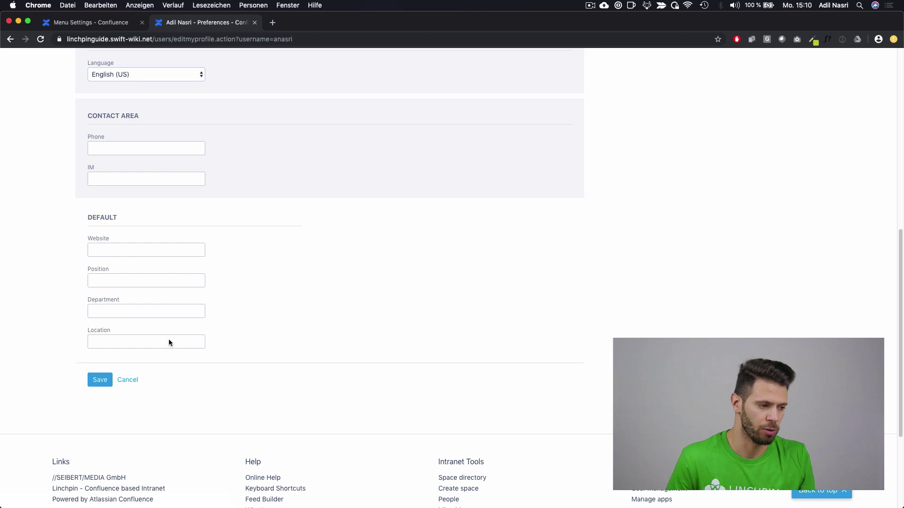
scroll(556, 284, "up", 8)
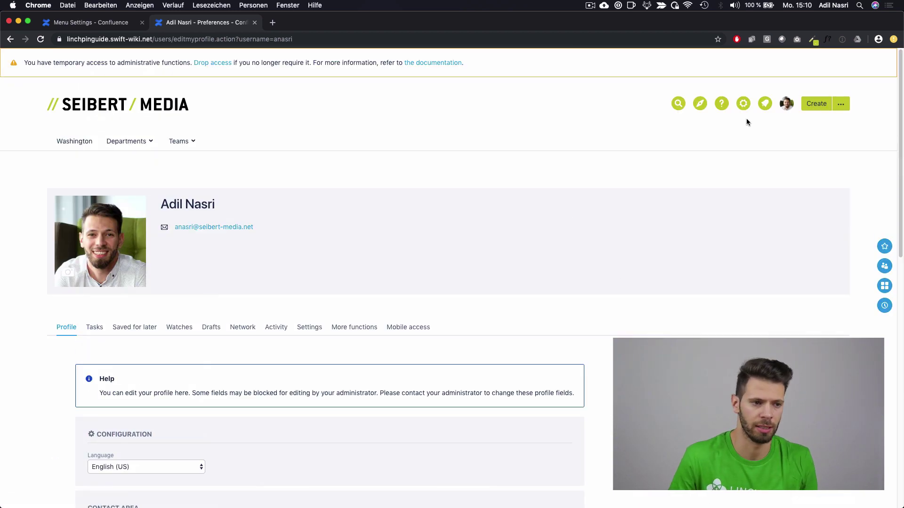
left_click(743, 104)
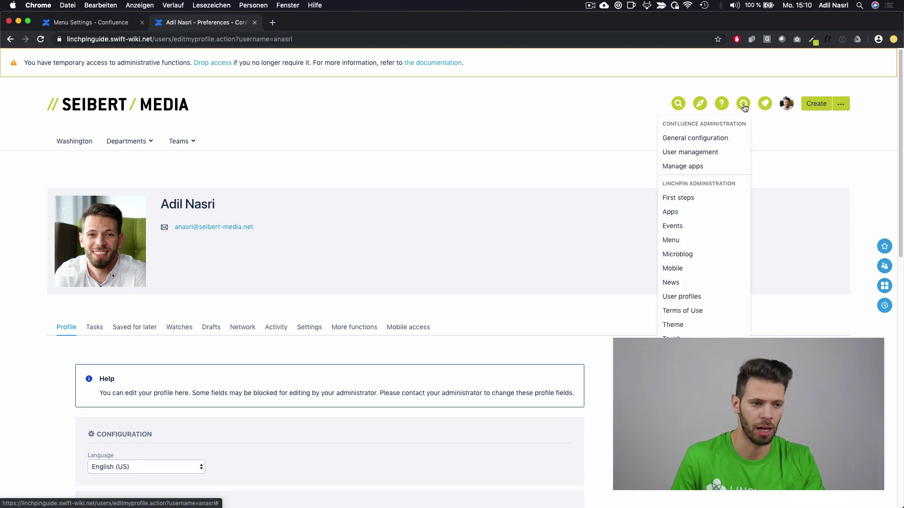
Step: Go to Linchpin User profiles and open the Default category's Website field for editing
left_click(716, 304)
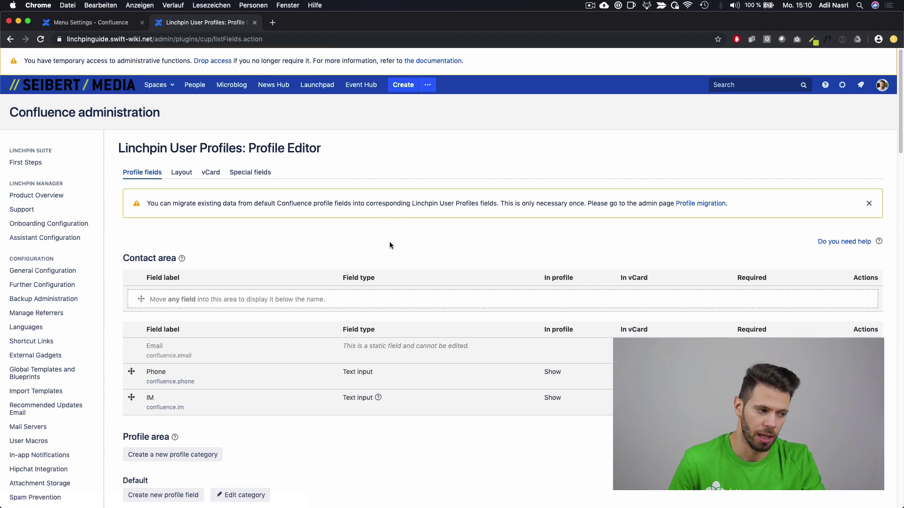
scroll(385, 230, "down", 2)
scroll(382, 249, "down", 6)
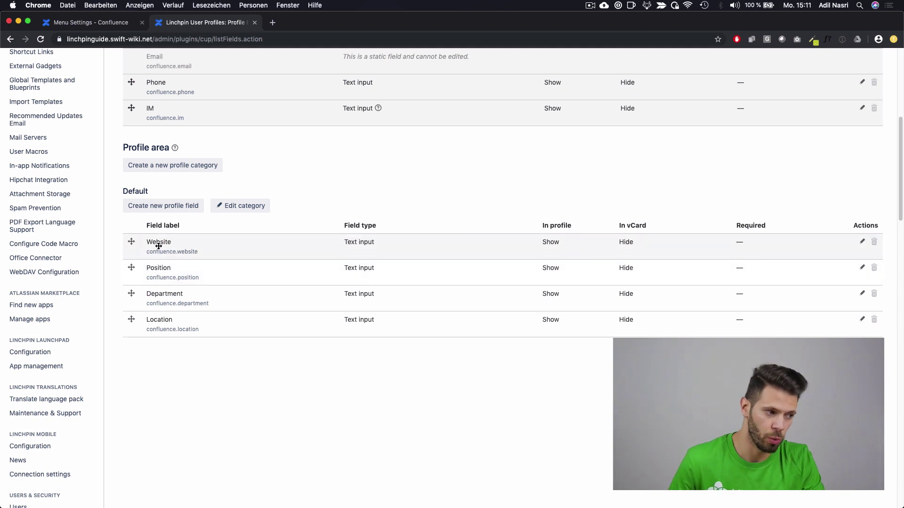
left_click(862, 242)
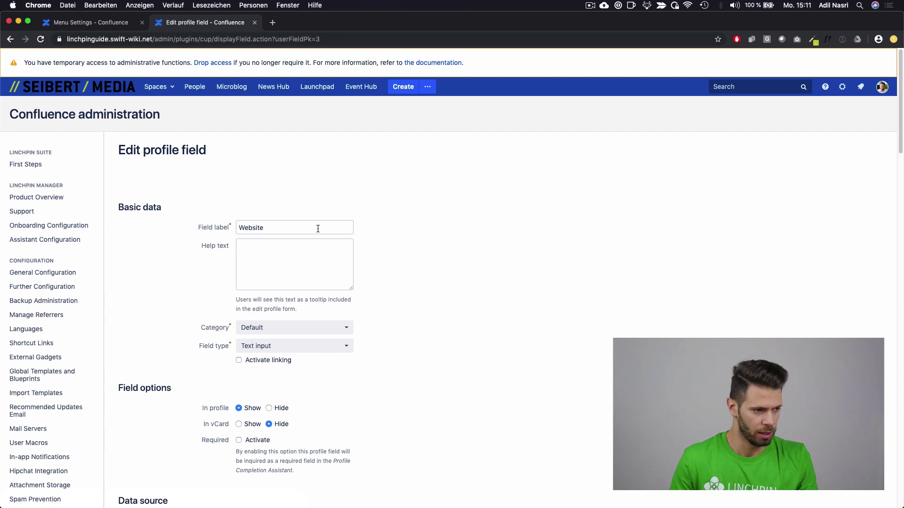
Step: Relabel the field Languages with help text 'Which languages do you speak?'
double_click(319, 229)
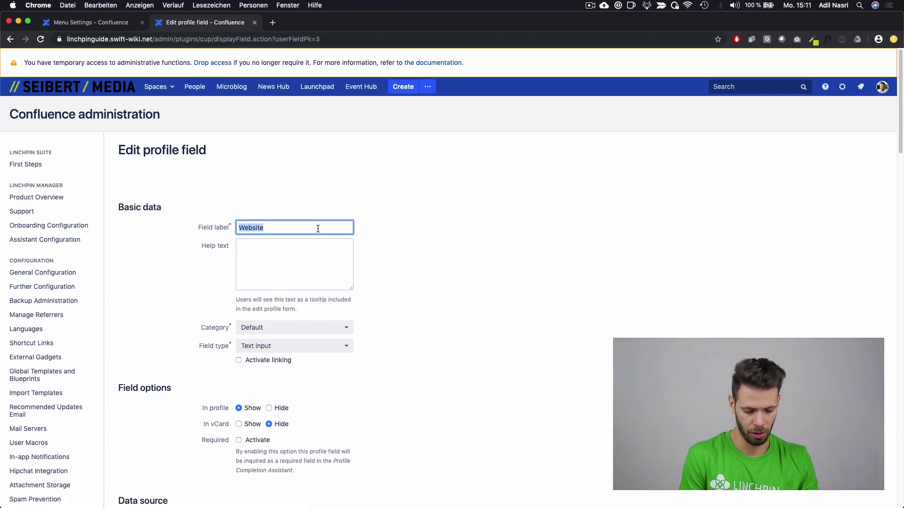
type("Languages")
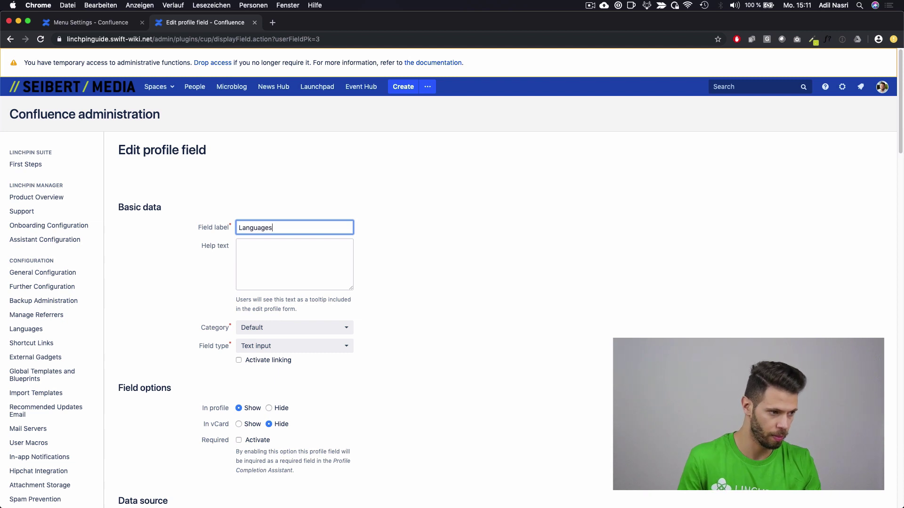
left_click(291, 268)
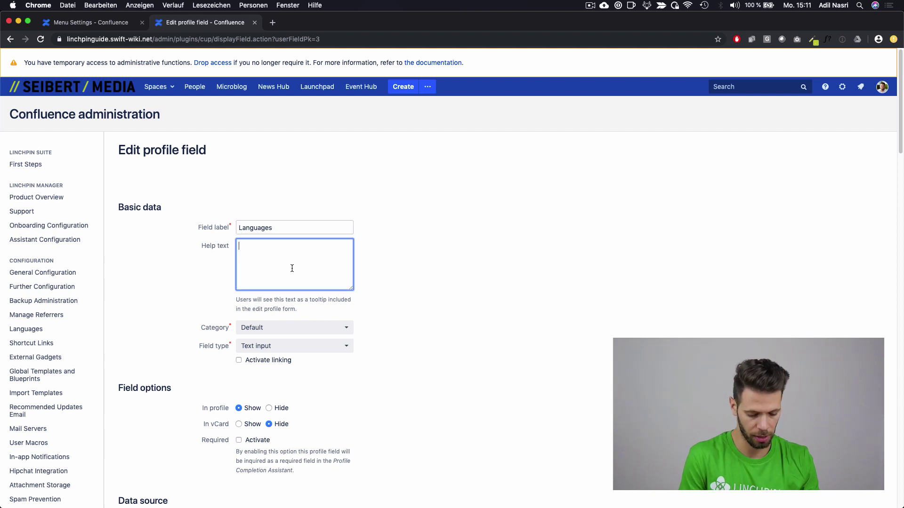
type("Which lan")
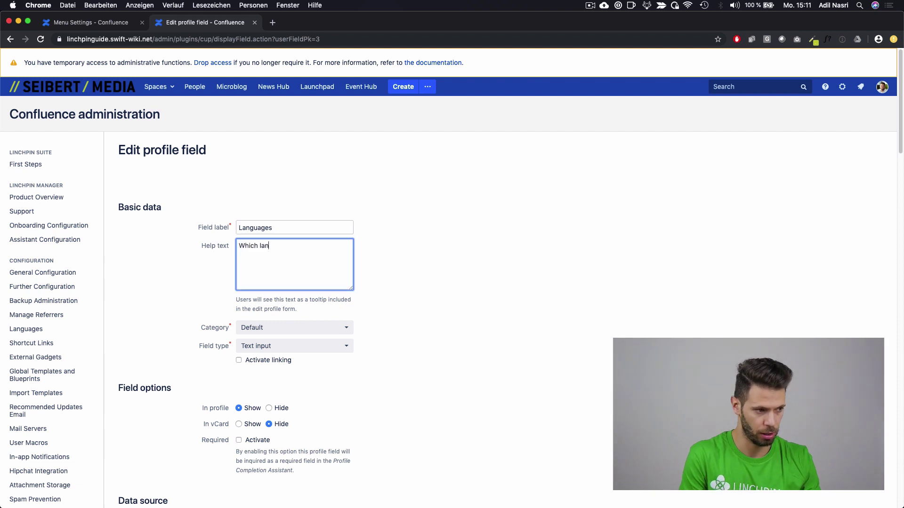
type("gauge")
key("BackSpace")
type("uag")
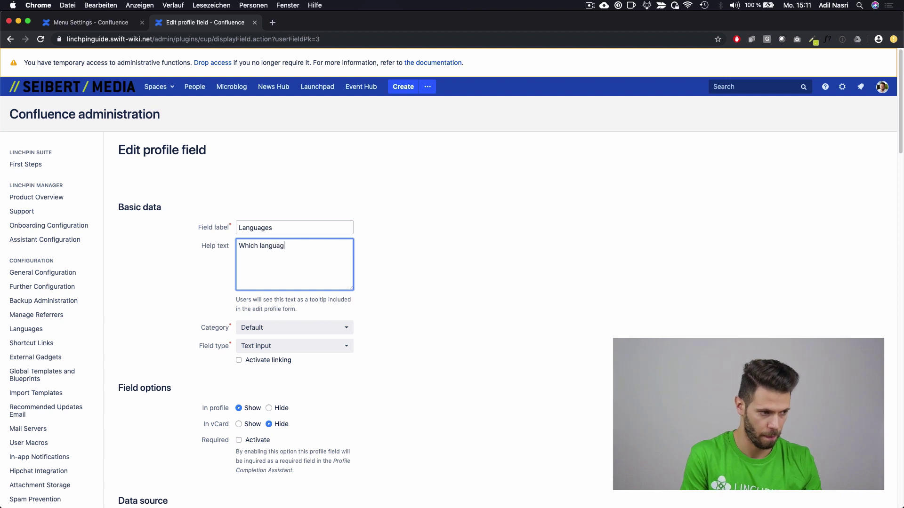
type("es do you speak?")
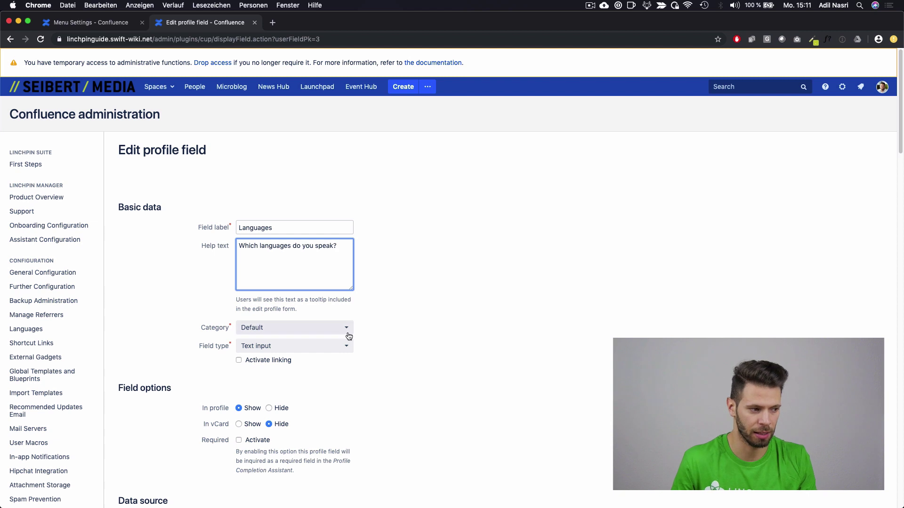
Step: Keep the Default category, set the field type to Language select, and save
left_click(345, 331)
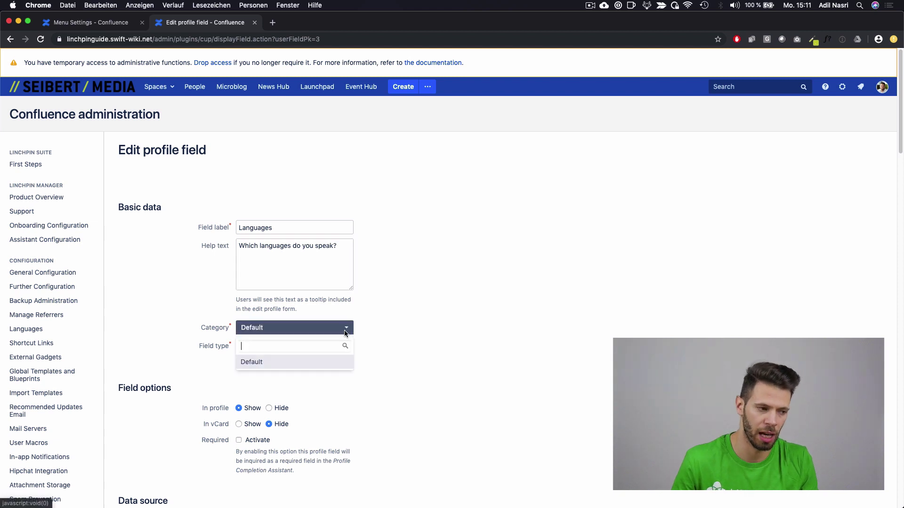
left_click(372, 328)
scroll(419, 327, "down", 1)
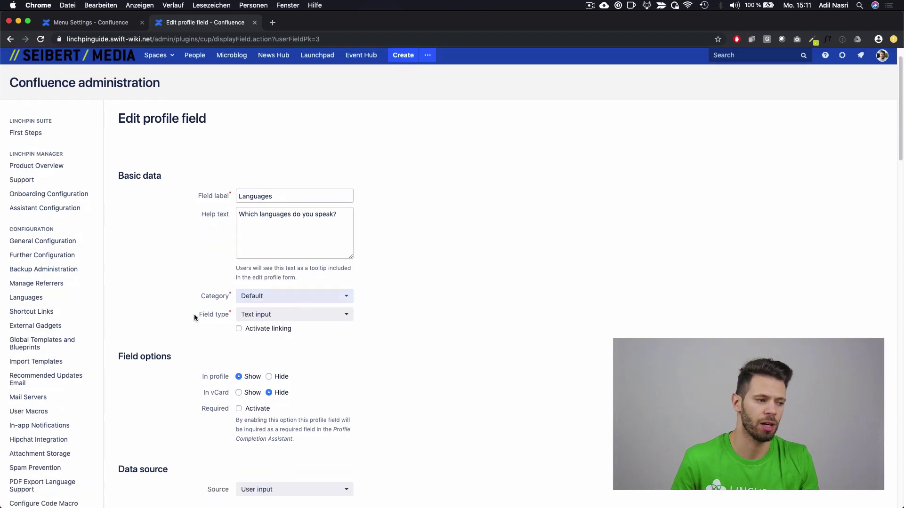
left_click(263, 316)
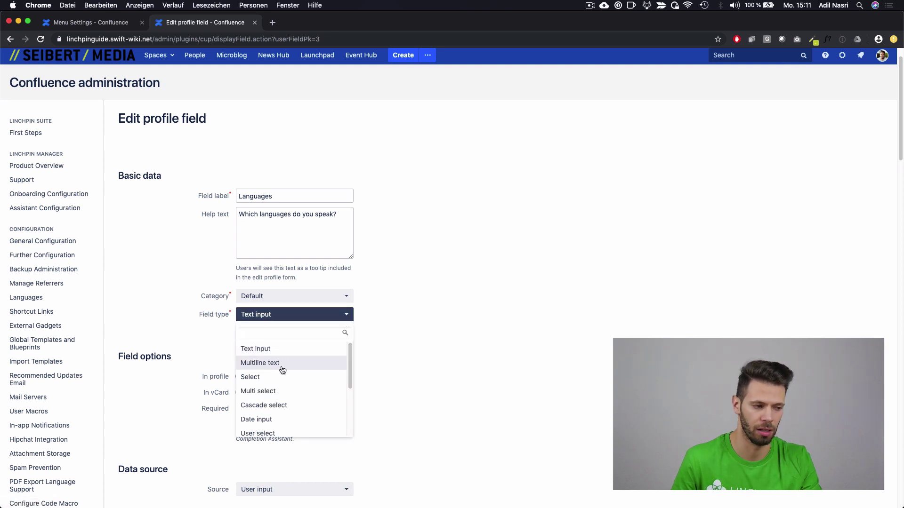
scroll(320, 384, "down", 1)
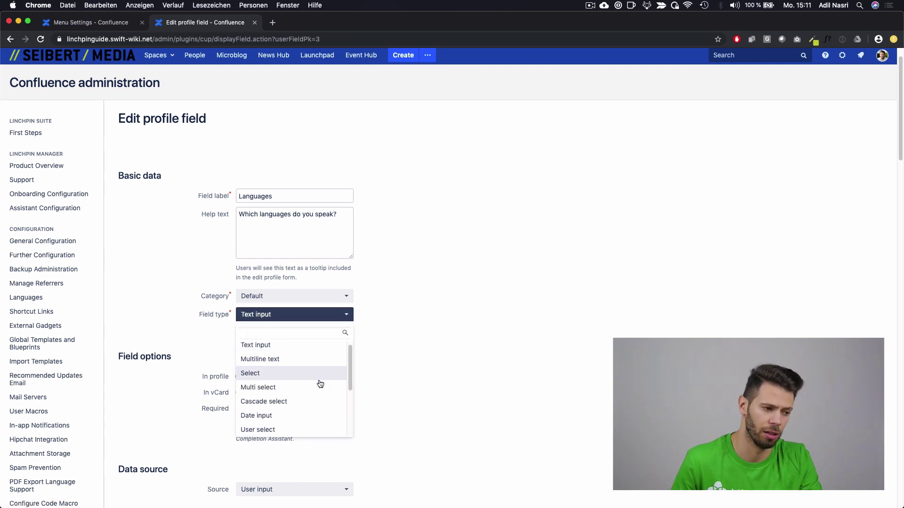
scroll(320, 385, "down", 5)
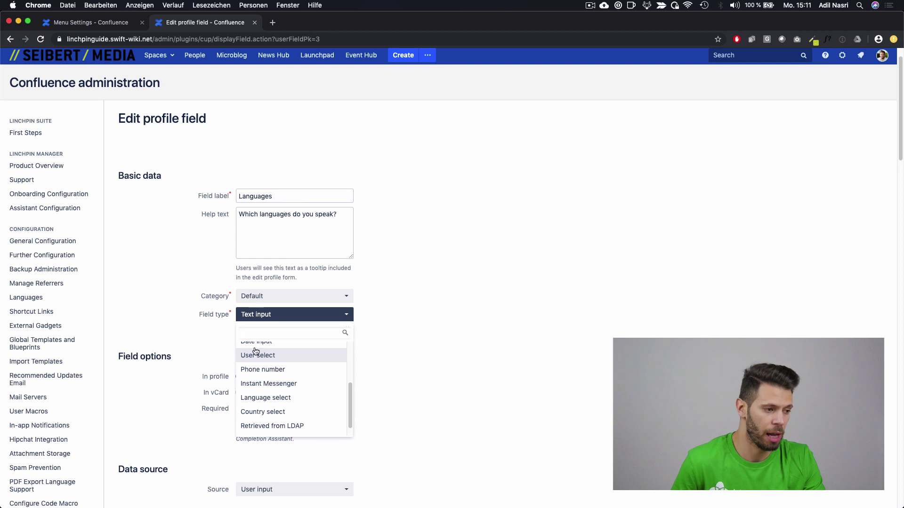
left_click(293, 404)
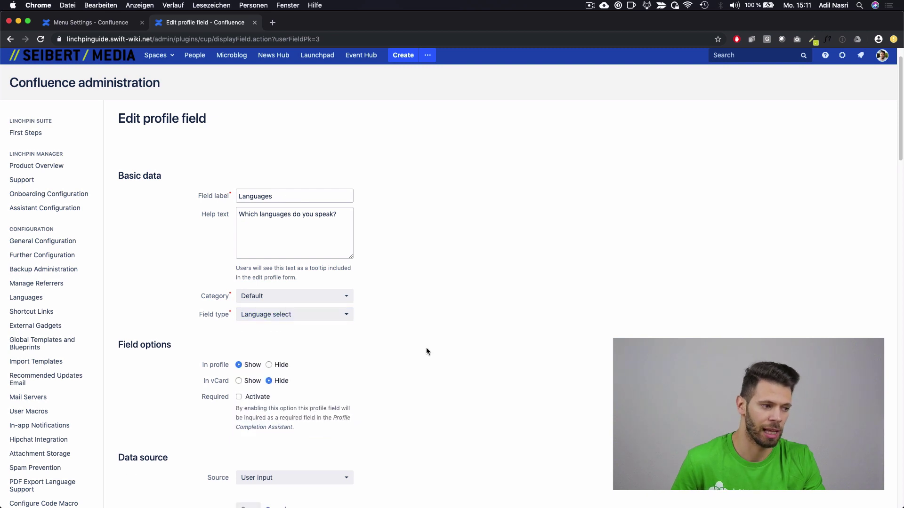
scroll(416, 352, "down", 1)
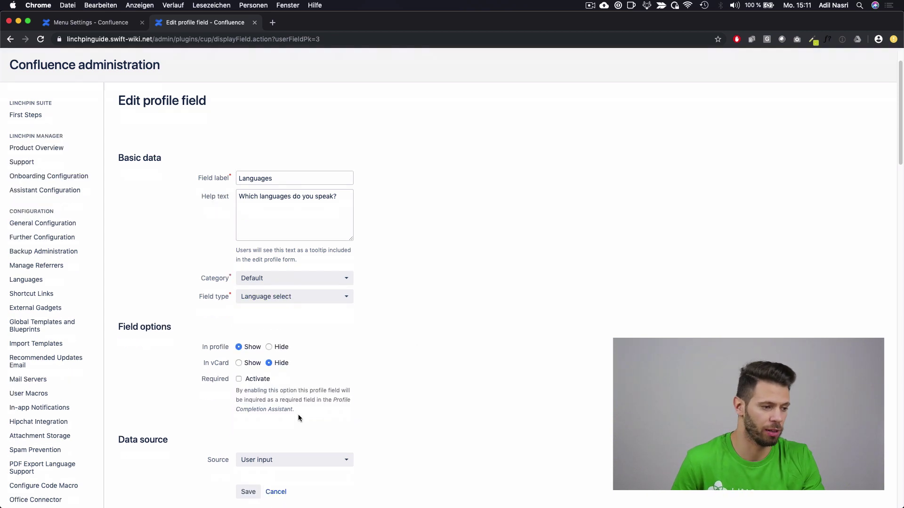
left_click(248, 492)
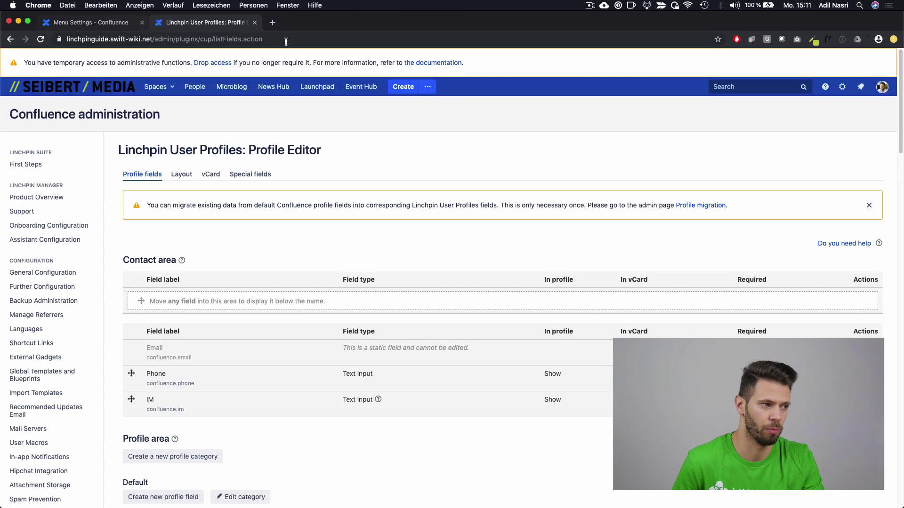
Step: Edit your own profile to set Languages to German and English and save it
left_click(882, 92)
left_click(795, 149)
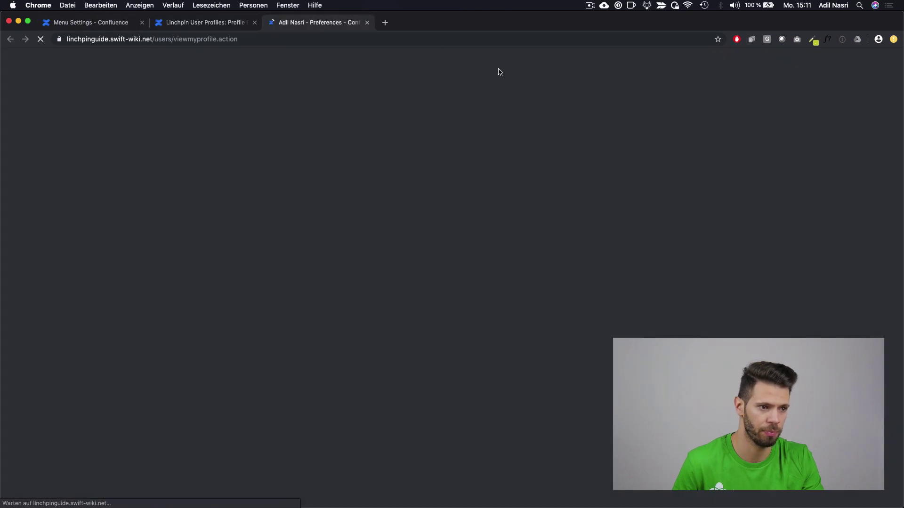
left_click(817, 204)
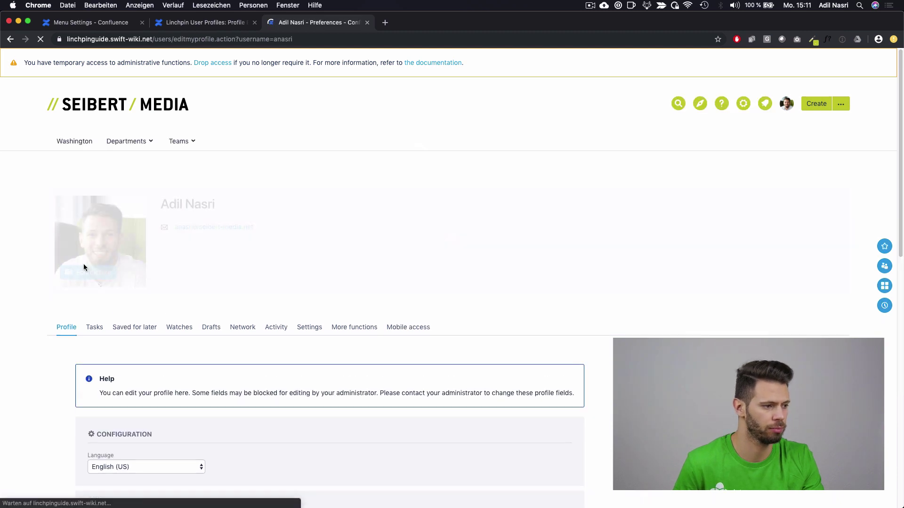
scroll(99, 263, "down", 10)
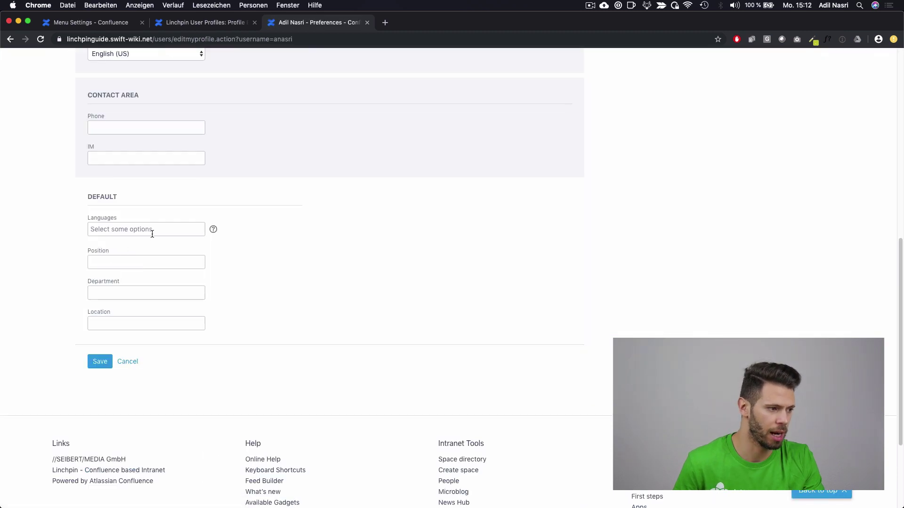
left_click(151, 231)
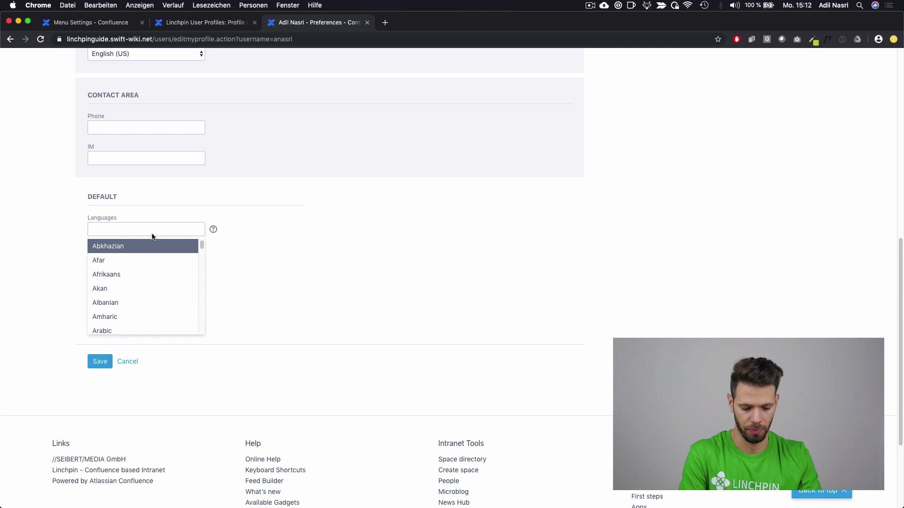
type("germa")
key("Return")
type("eng")
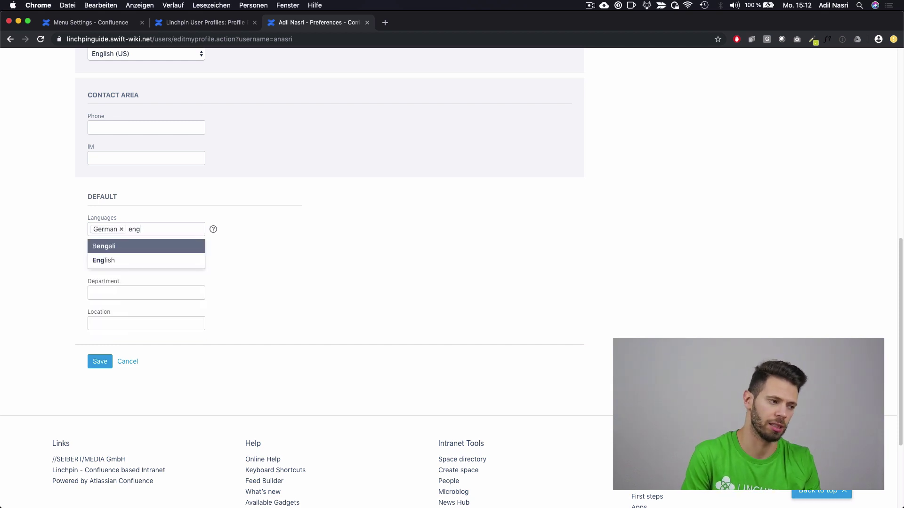
key("Down")
key("Return")
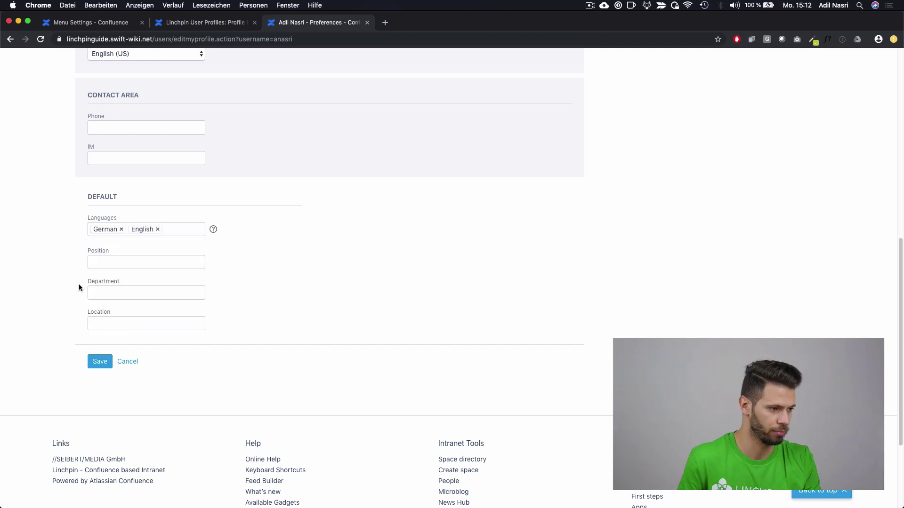
left_click(105, 363)
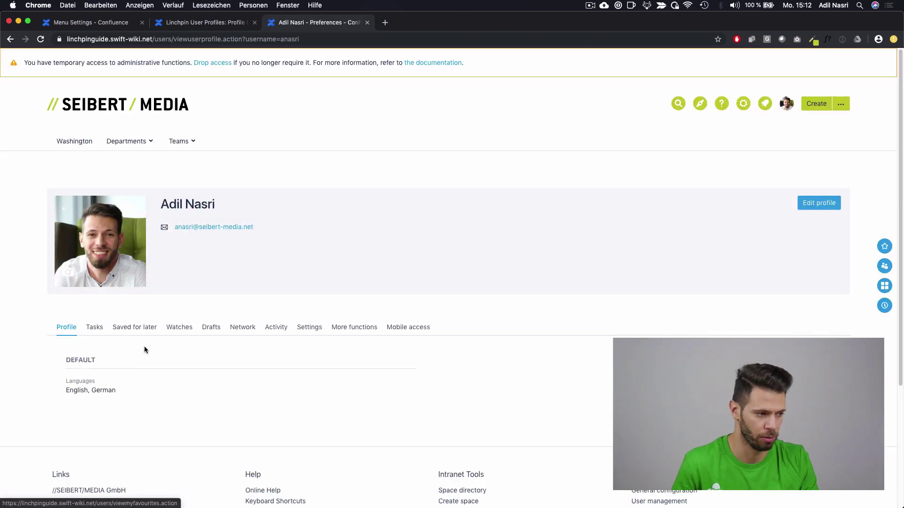
Step: Check the saved Languages value English, German, then go back to the field administration tab
left_click_drag(116, 391, 69, 380)
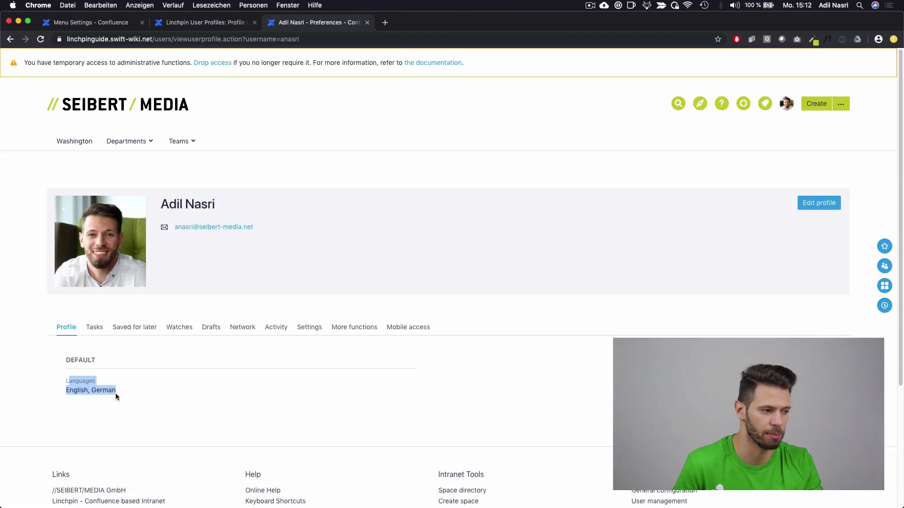
left_click(209, 403)
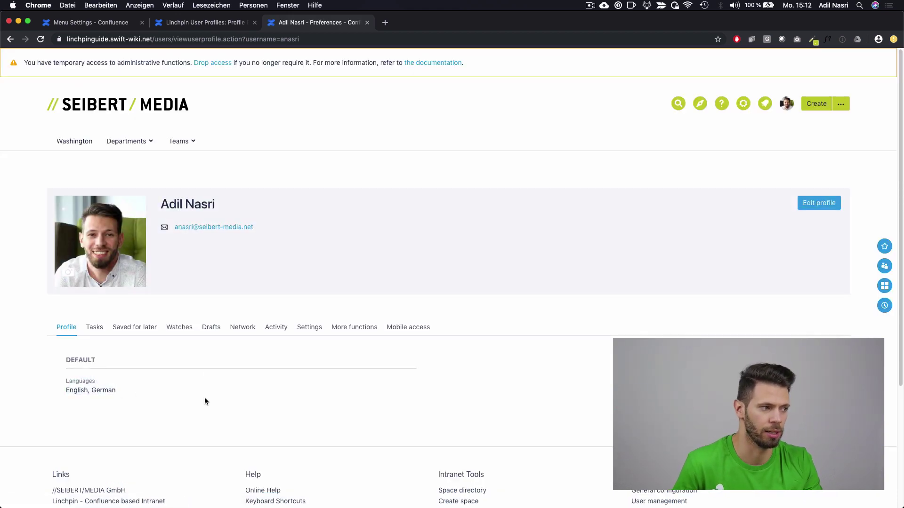
left_click(174, 26)
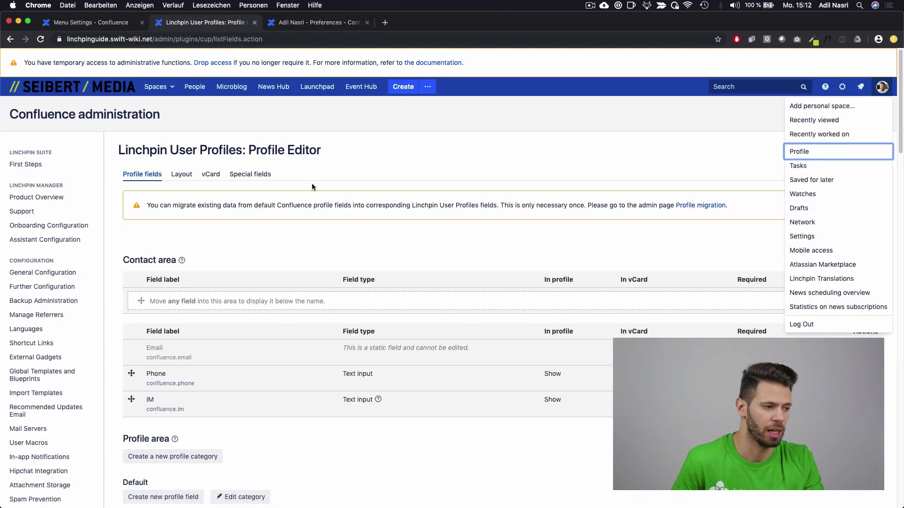
Step: Open the Location profile field and change its type to Select
scroll(306, 218, "down", 5)
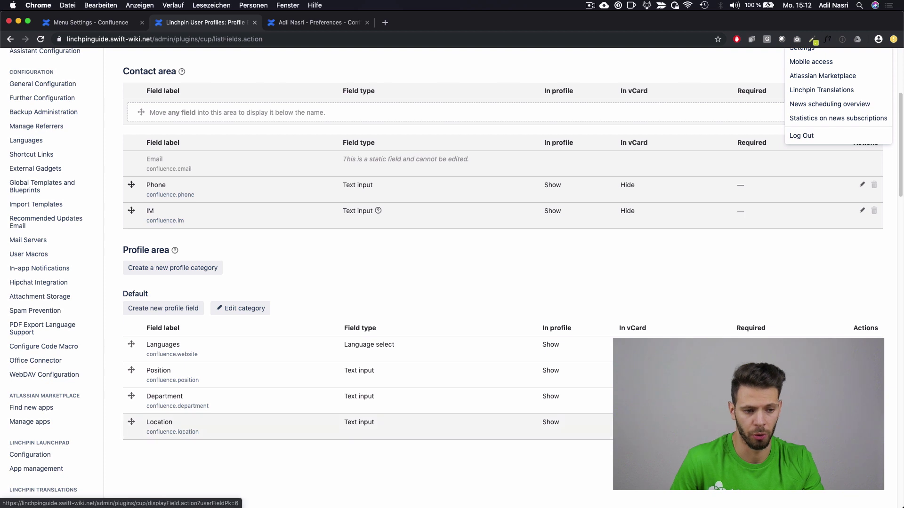
left_click(861, 422)
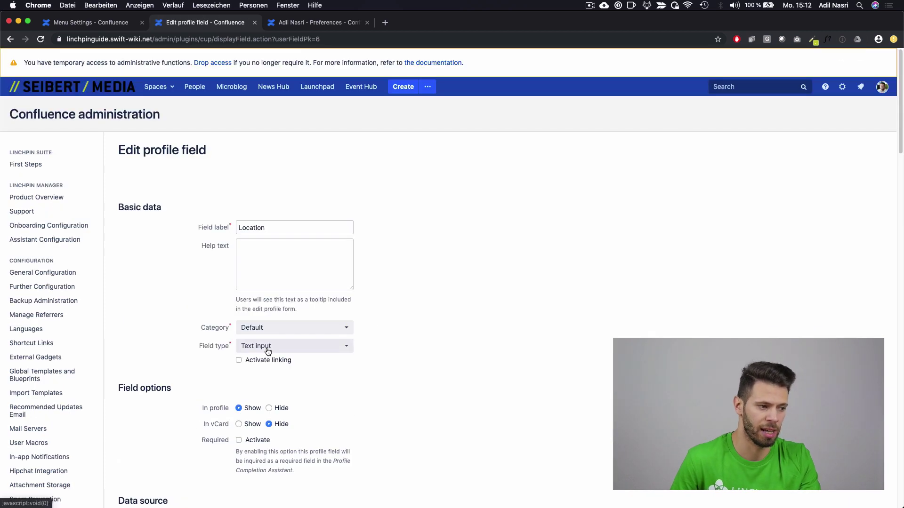
left_click(316, 346)
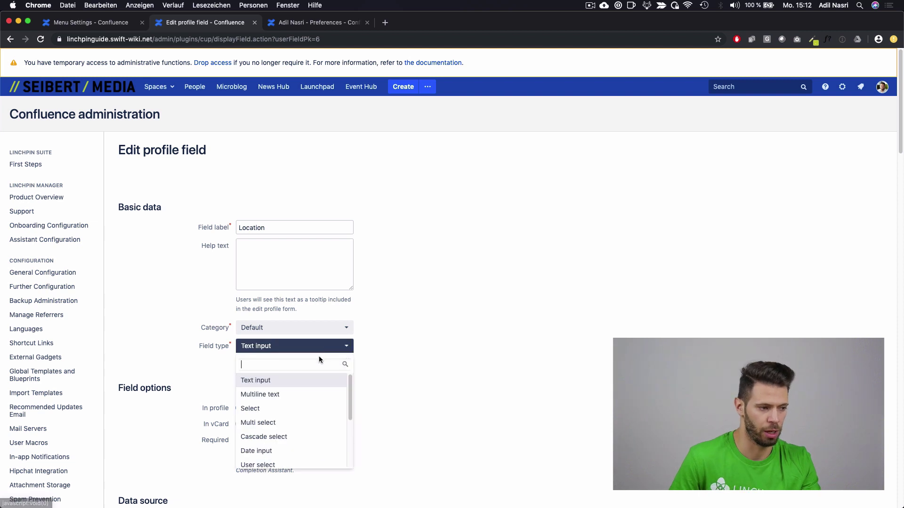
left_click(290, 414)
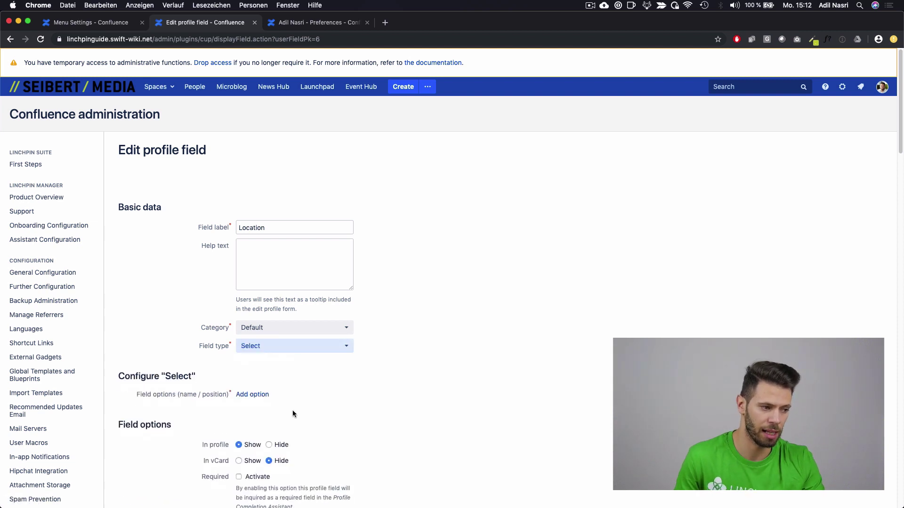
Step: Add Frankfurt and Washington as the select options and save the field
left_click(268, 396)
left_click(264, 412)
left_click(279, 398)
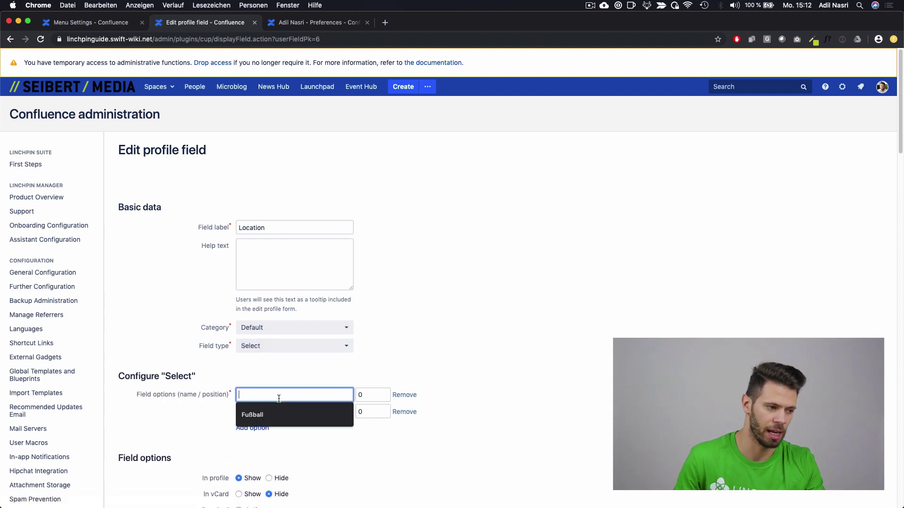
type("Frankfurt")
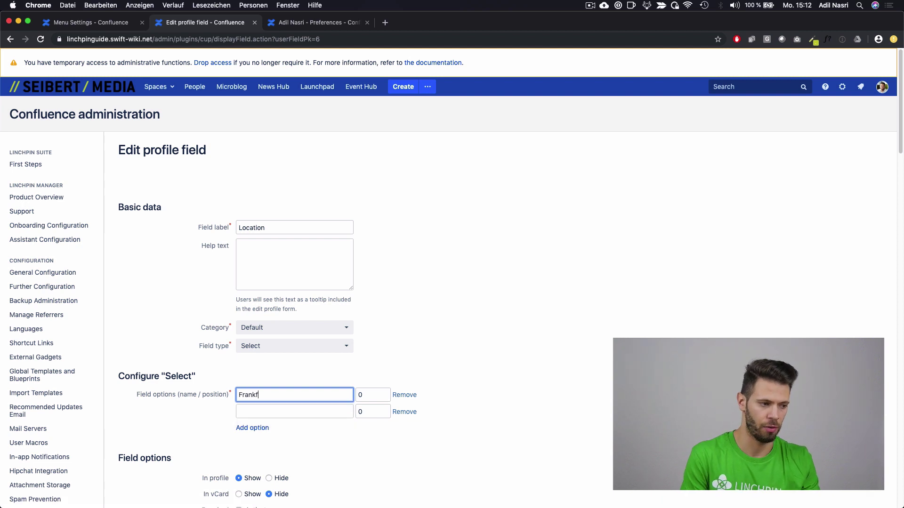
key("Tab")
key("Tab")
key("Tab")
type("Washington")
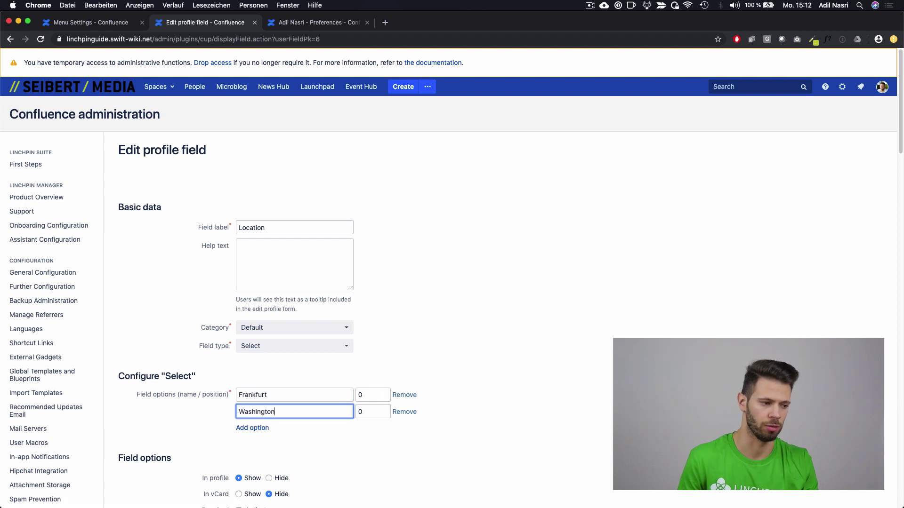
scroll(267, 386, "down", 1)
scroll(268, 388, "down", 5)
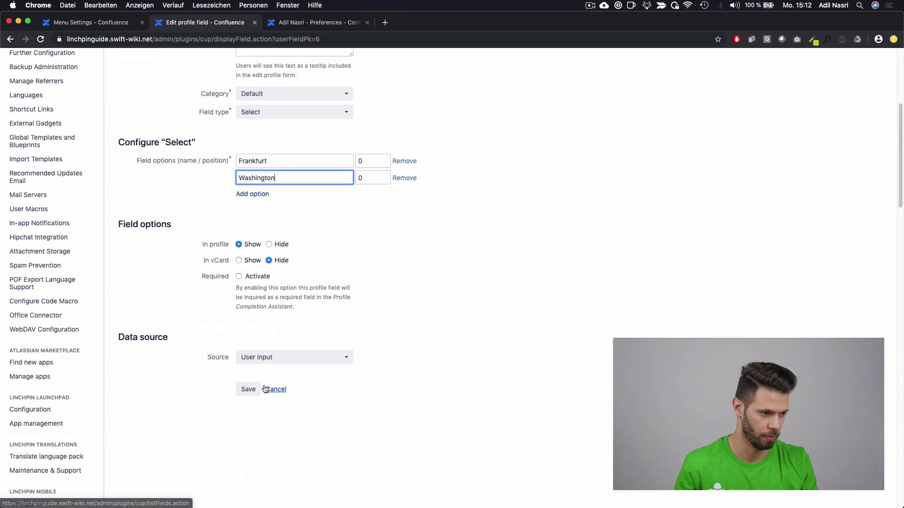
left_click(250, 390)
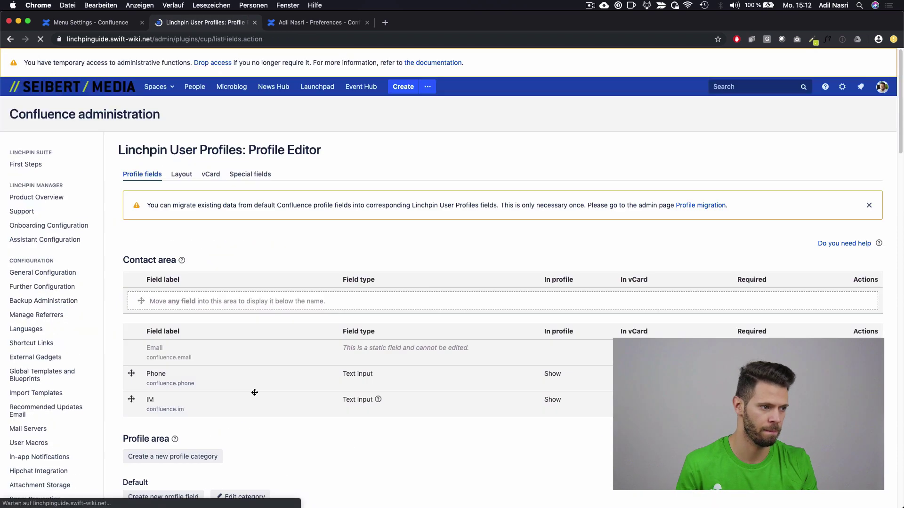
Step: Edit the profile: keep Location Washington, set Position to Atlassian Consultant, and save
left_click(346, 23)
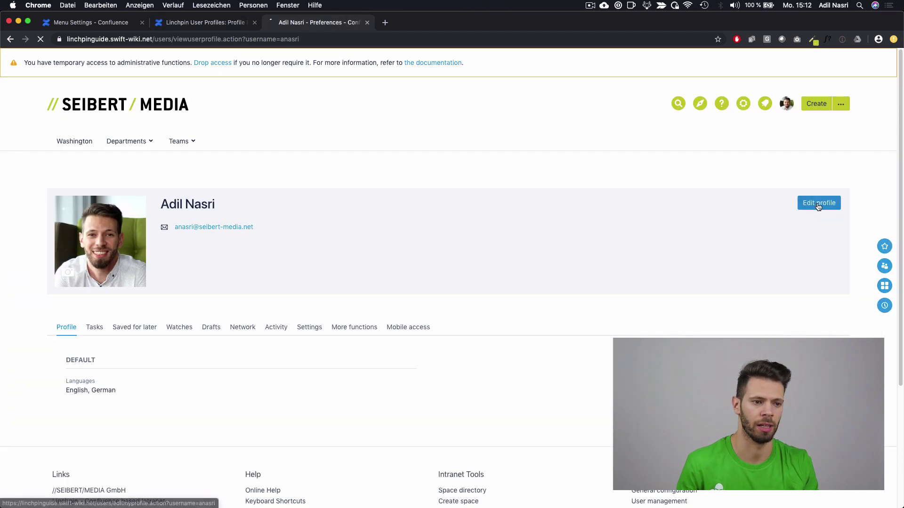
left_click(819, 203)
scroll(165, 401, "down", 3)
scroll(166, 404, "down", 5)
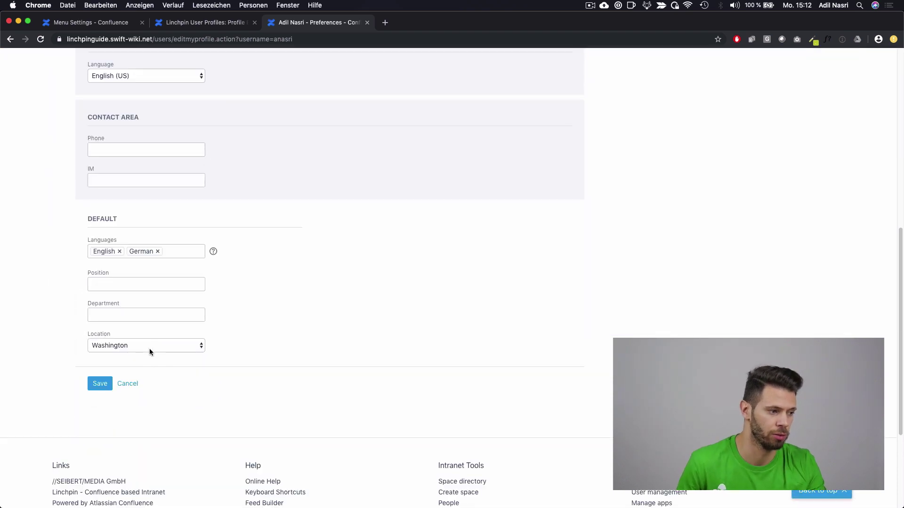
left_click(149, 348)
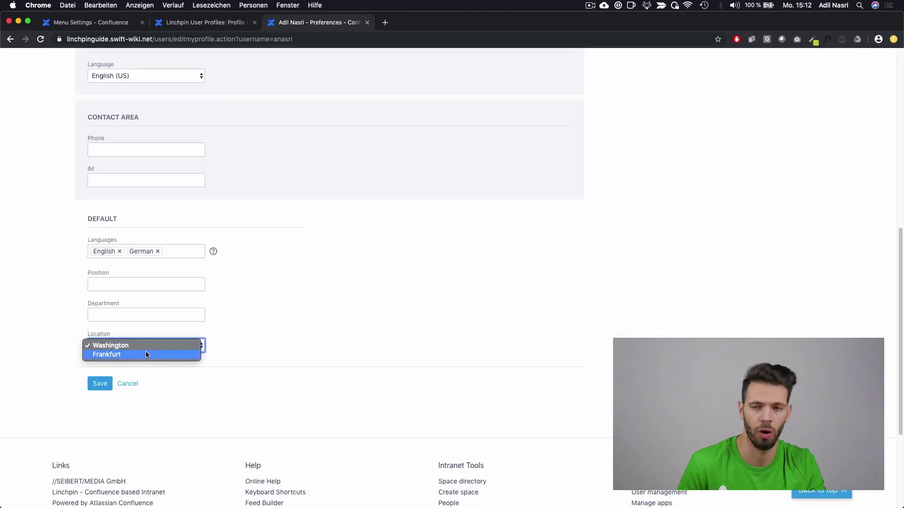
left_click(149, 346)
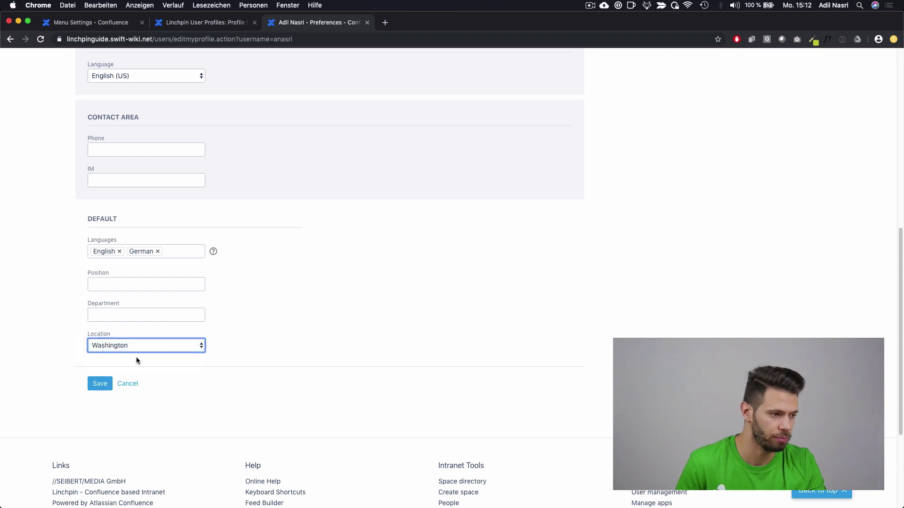
left_click(136, 284)
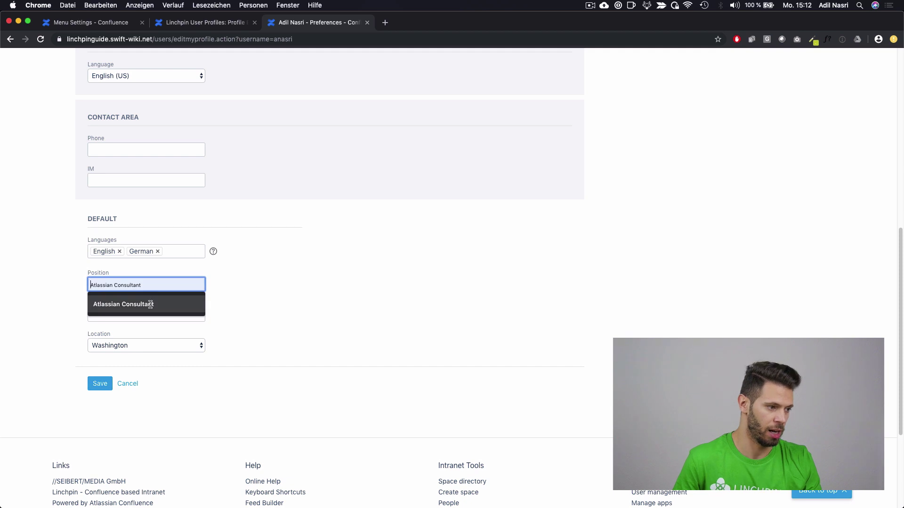
left_click(159, 304)
left_click(100, 383)
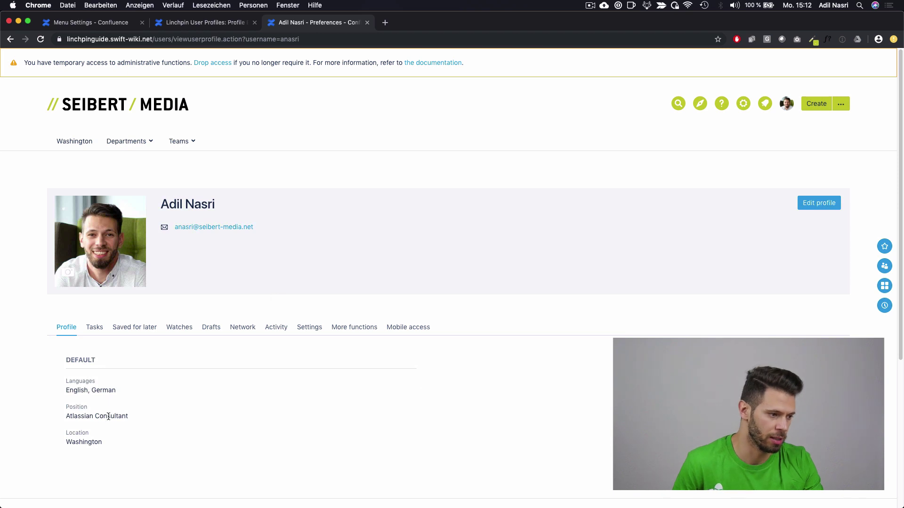
left_click_drag(69, 408, 87, 409)
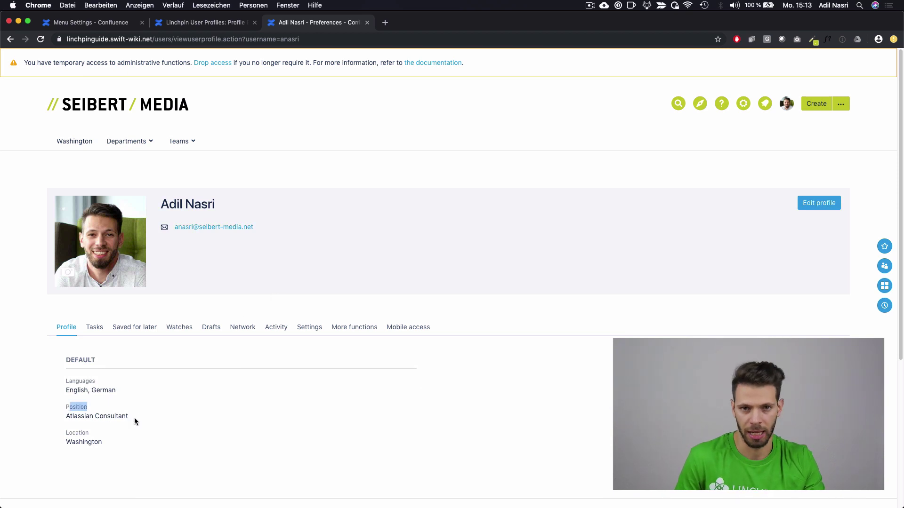
left_click(130, 421)
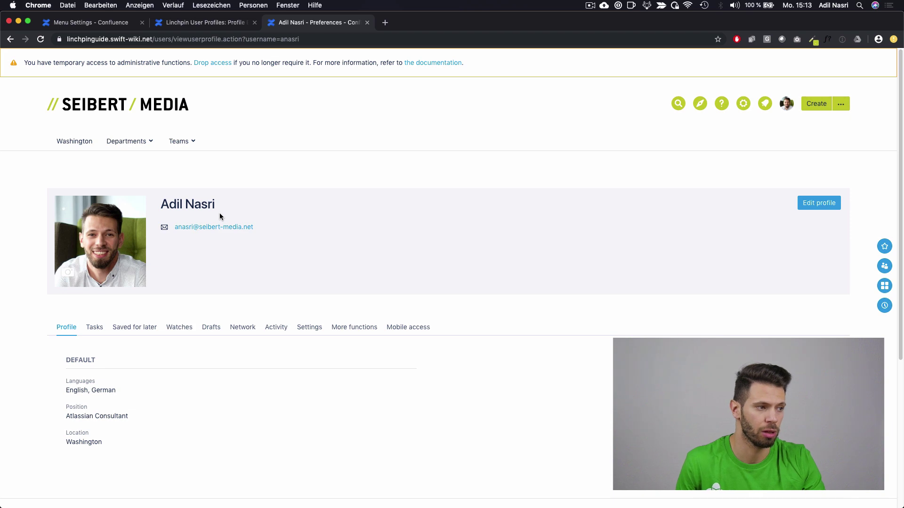
Step: Drag Position from Default into the Contact area and reload the profile to confirm Atlassian Consultant shows
left_click(203, 23)
scroll(164, 322, "down", 1)
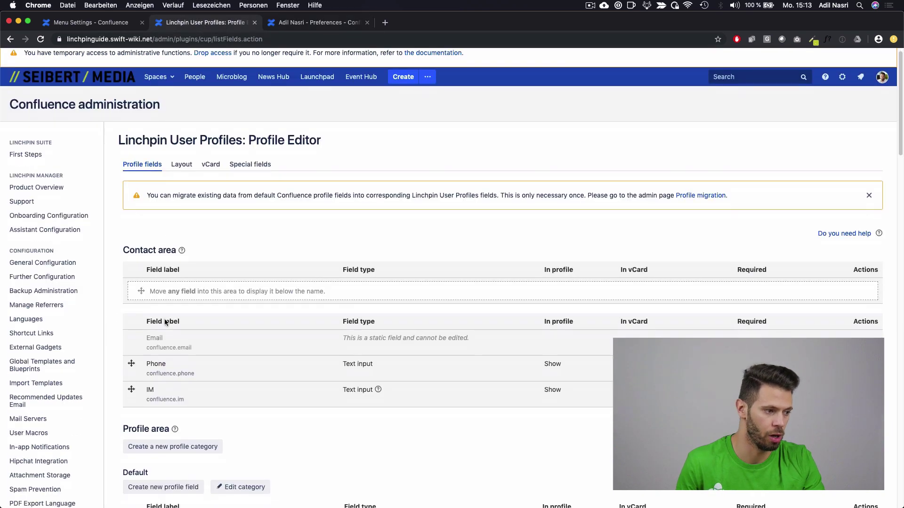
scroll(165, 321, "down", 4)
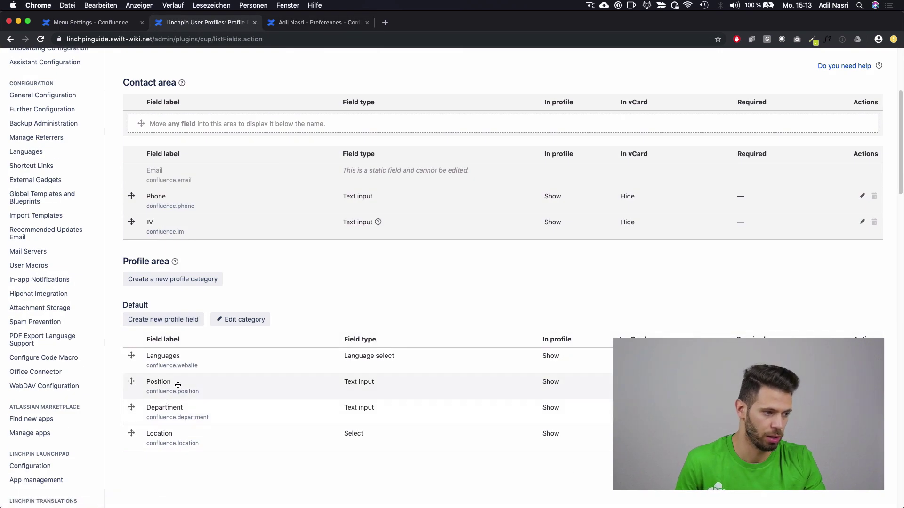
left_click_drag(178, 385, 203, 119)
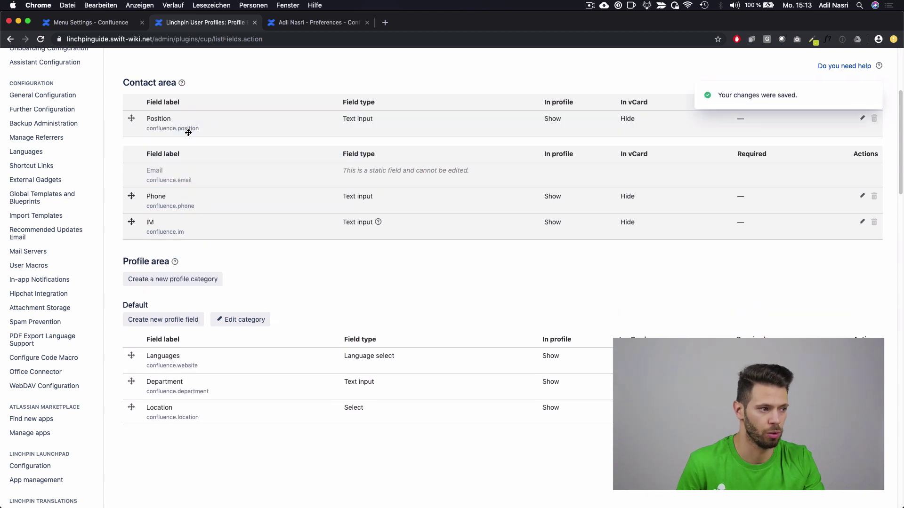
left_click(289, 24)
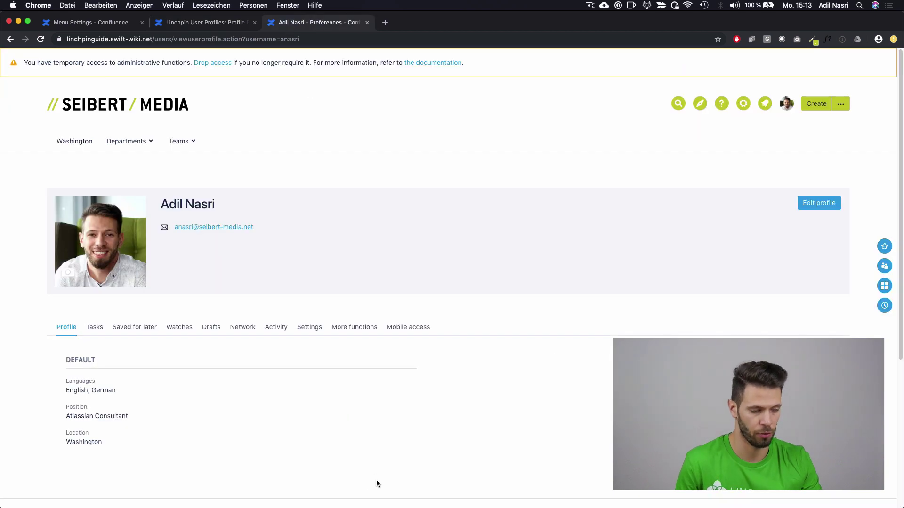
key("super+r")
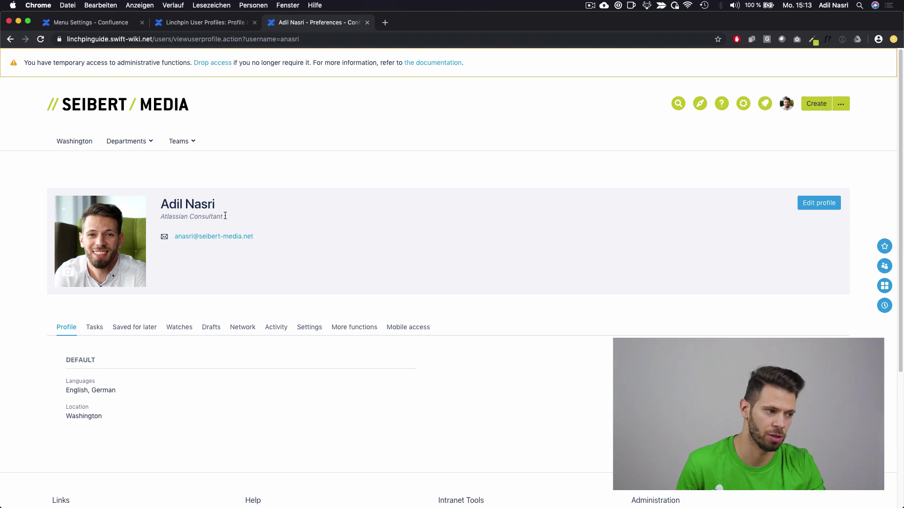
left_click_drag(224, 217, 159, 217)
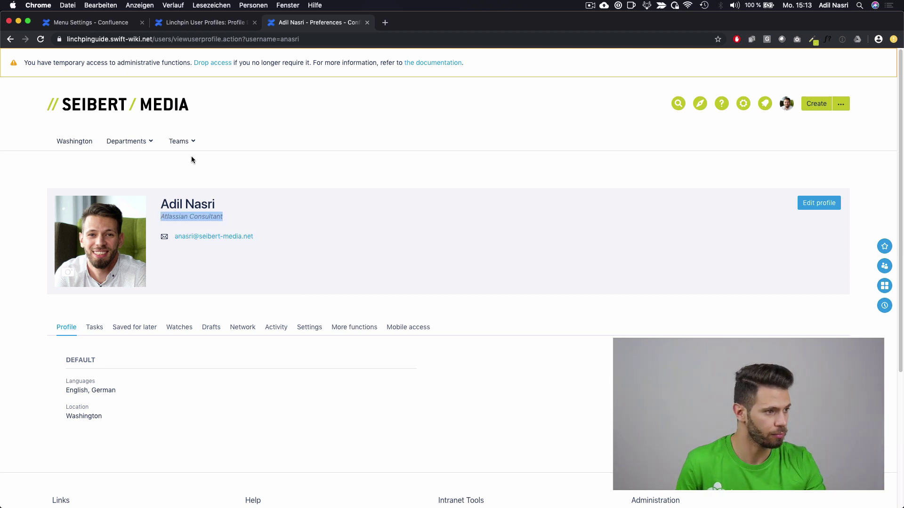
left_click(200, 25)
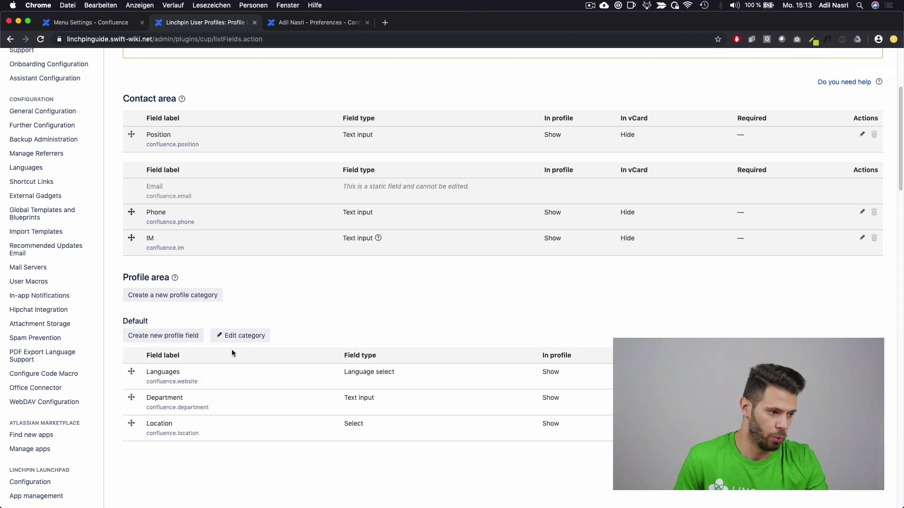
Step: Rename the Default category to 'About me' and reload the profile to see the new heading
left_click(248, 336)
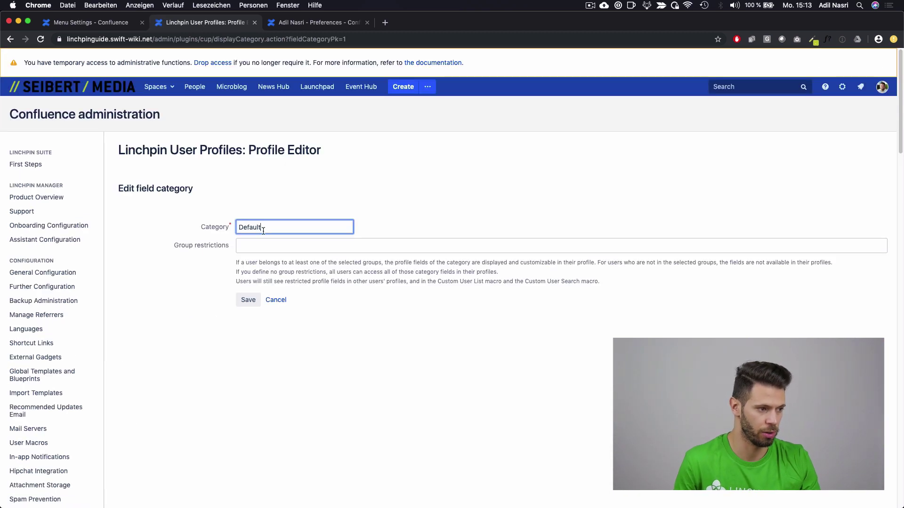
double_click(264, 229)
type("My")
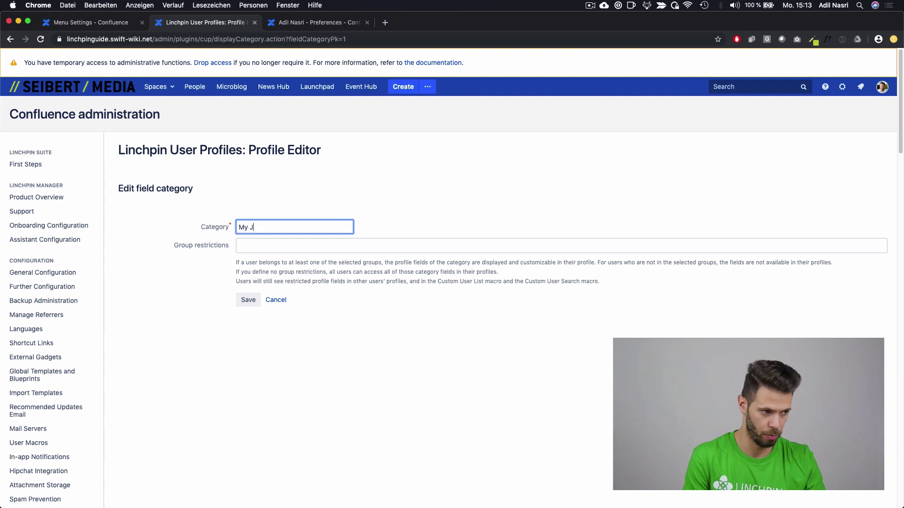
type(" J")
key("BackSpace")
key("BackSpace")
key("BackSpace")
key("BackSpace")
type("About me")
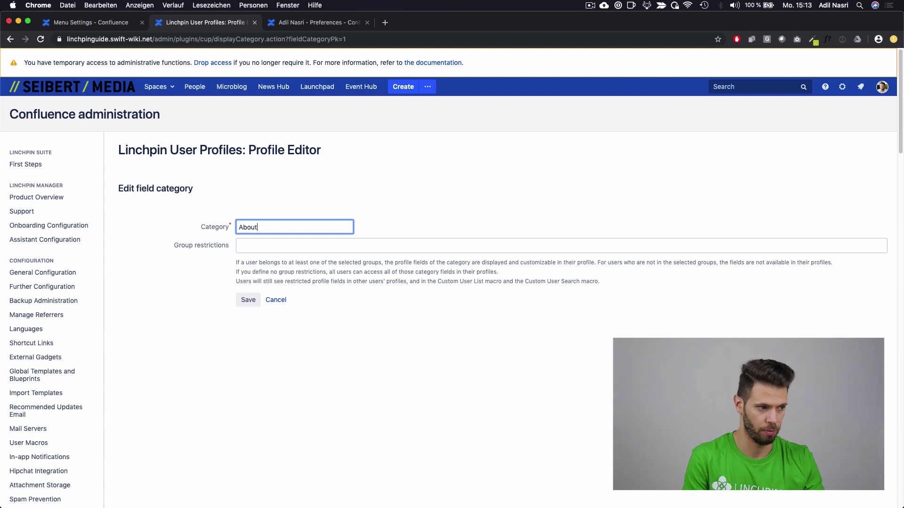
left_click(249, 301)
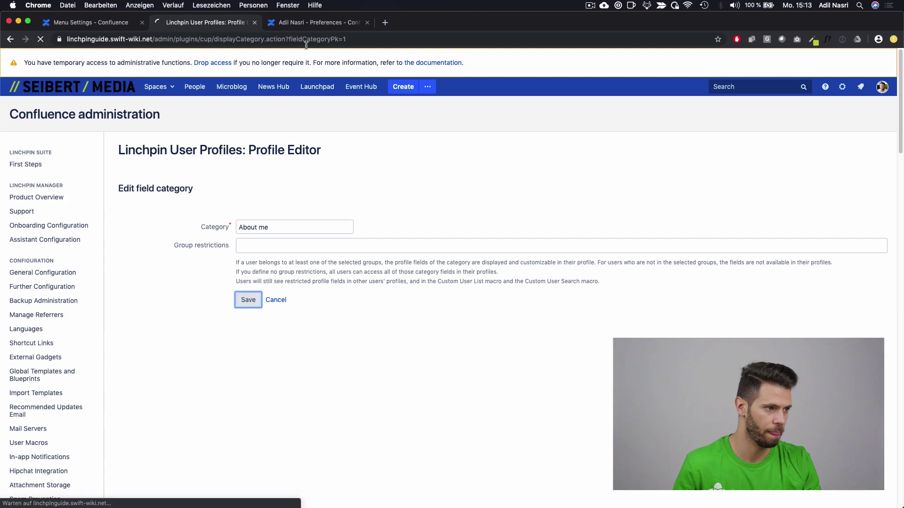
left_click(315, 23)
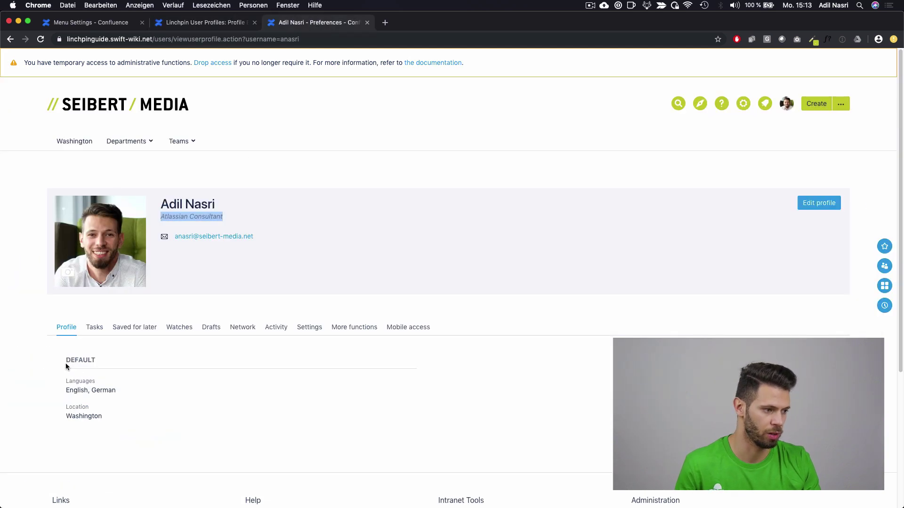
left_click_drag(65, 362, 112, 356)
key("super+r")
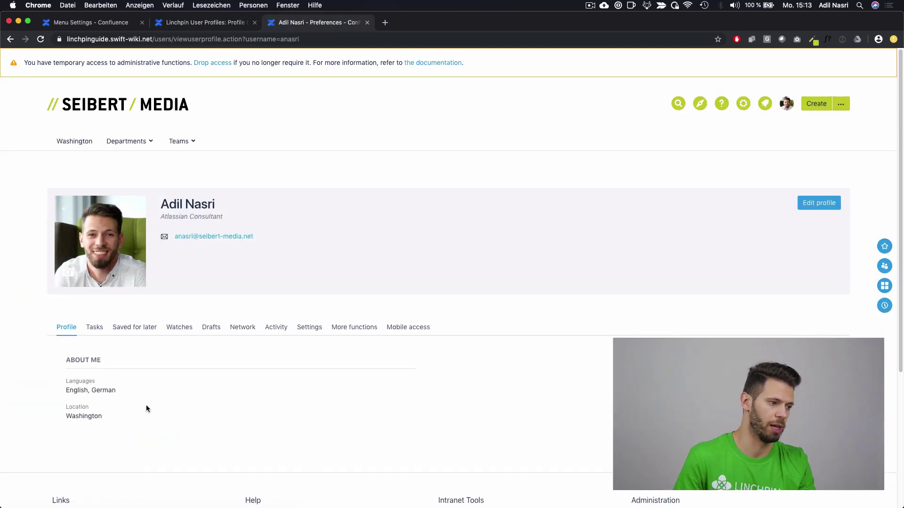
left_click(215, 28)
scroll(484, 333, "down", 5)
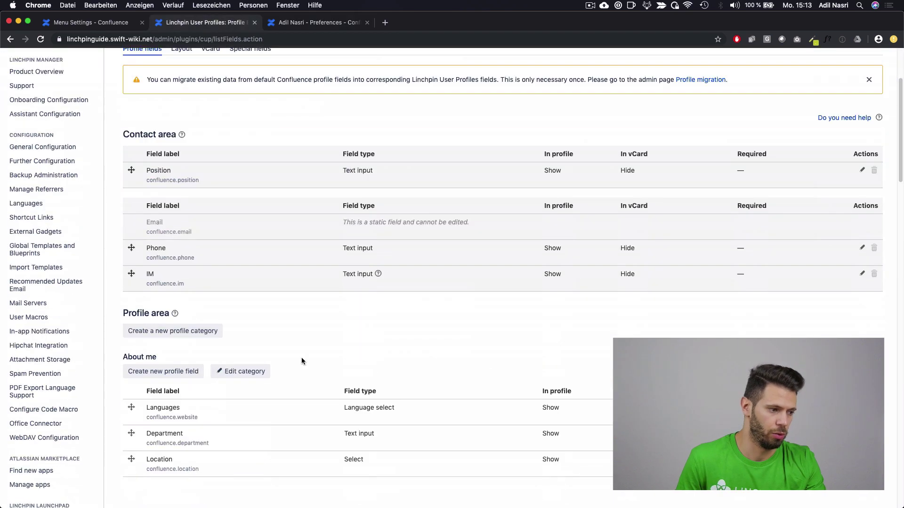
Step: Create an Expertise profile category and drag the Languages field into it
left_click(221, 330)
left_click(293, 225)
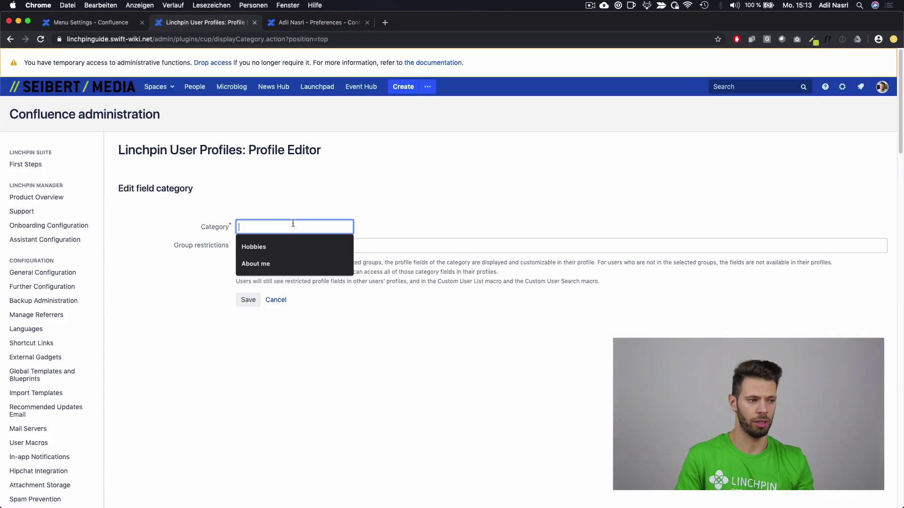
type("Expertise")
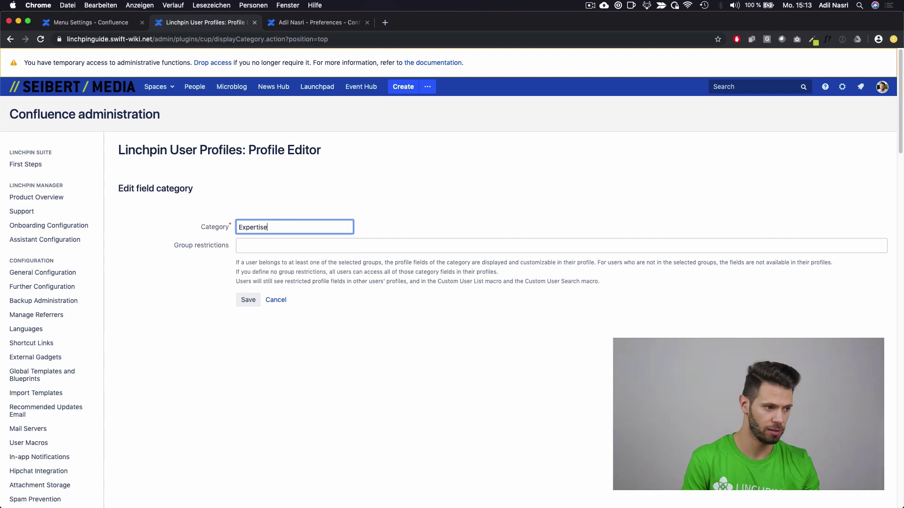
left_click(240, 304)
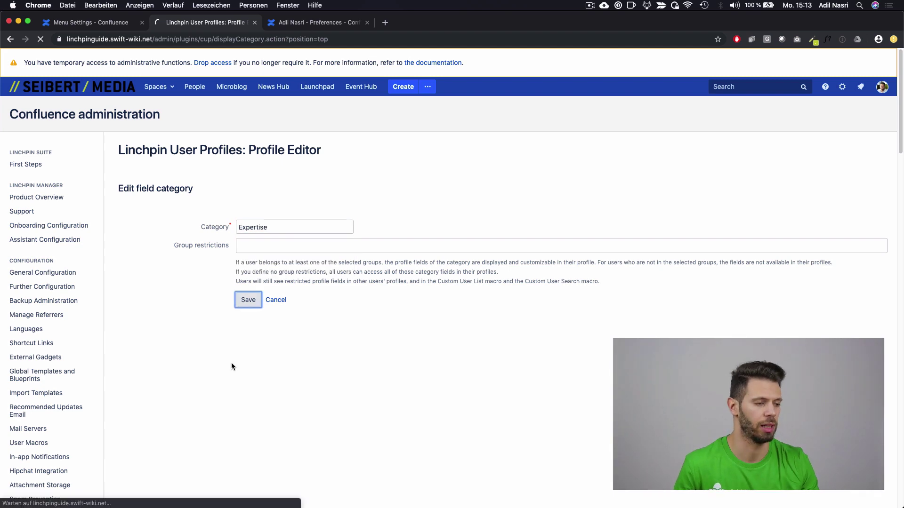
scroll(238, 368, "down", 4)
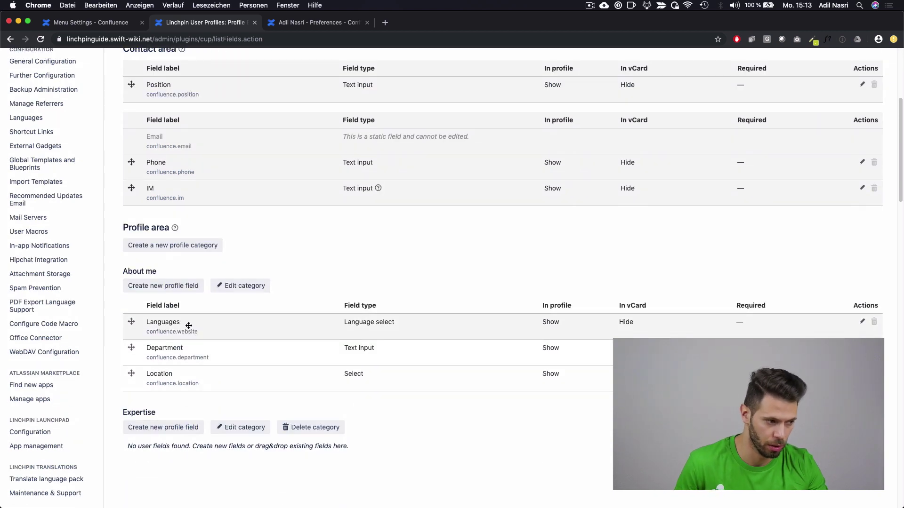
left_click_drag(189, 326, 197, 440)
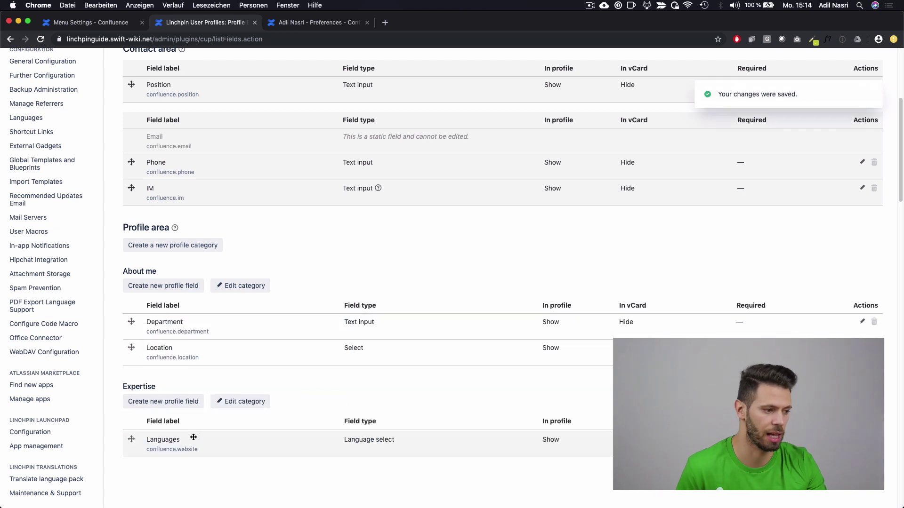
Step: Create a new Expertise field labelled Atlassian Tools with field type Multi select
left_click(185, 401)
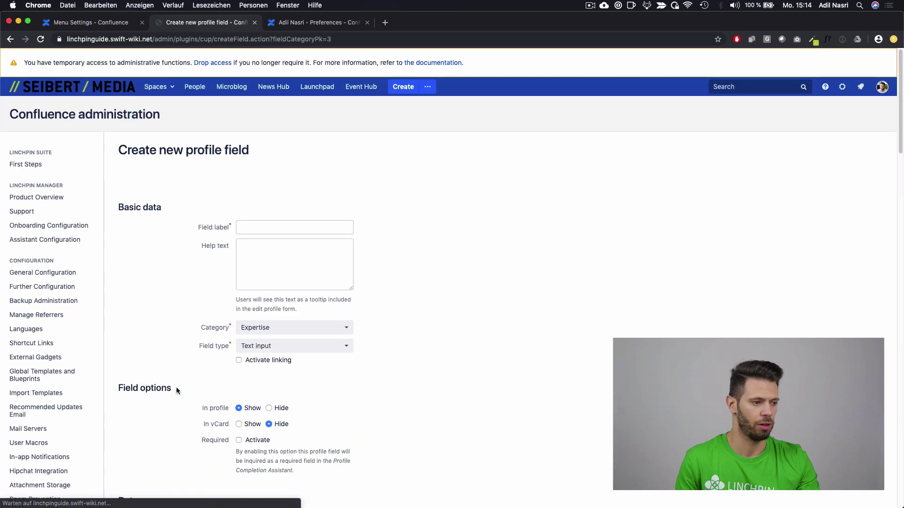
left_click(260, 224)
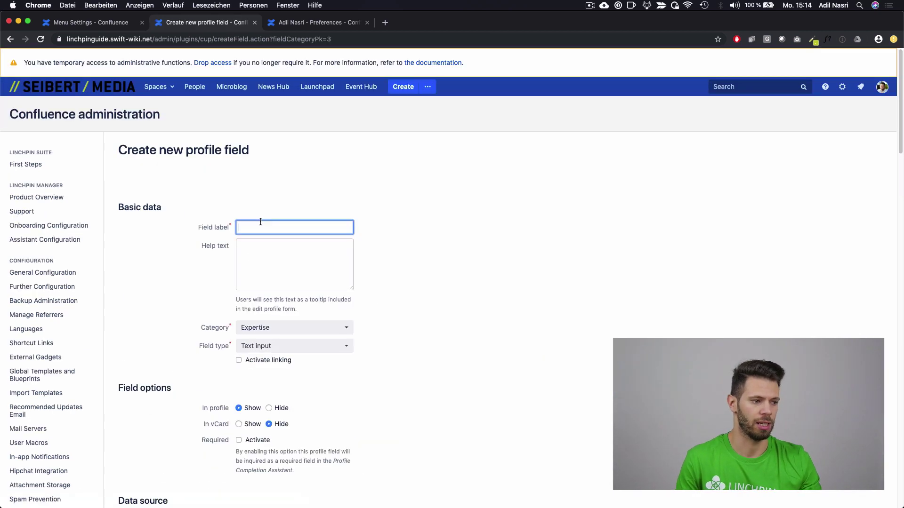
type("Atlassia")
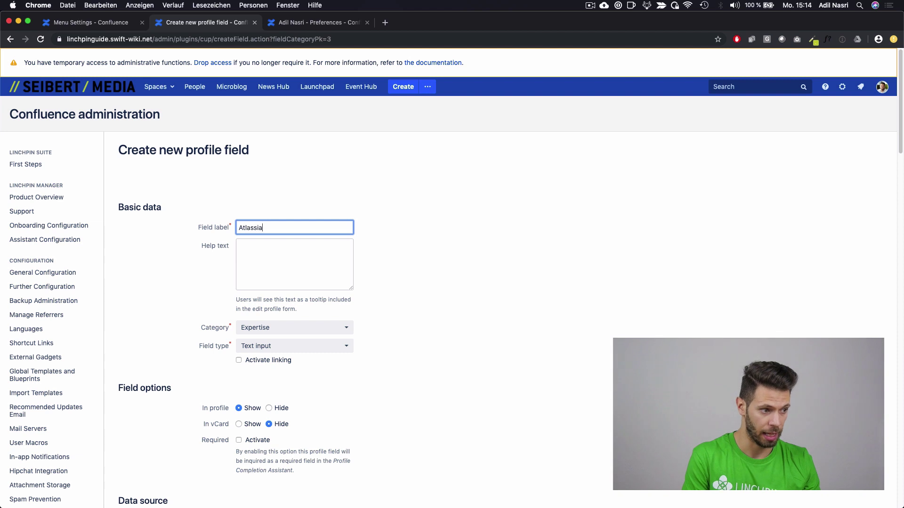
type("n Tools")
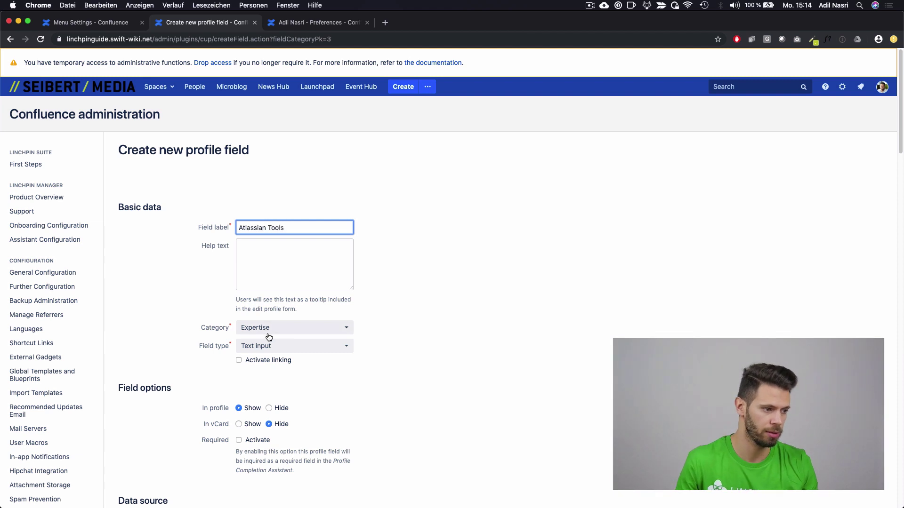
left_click(273, 346)
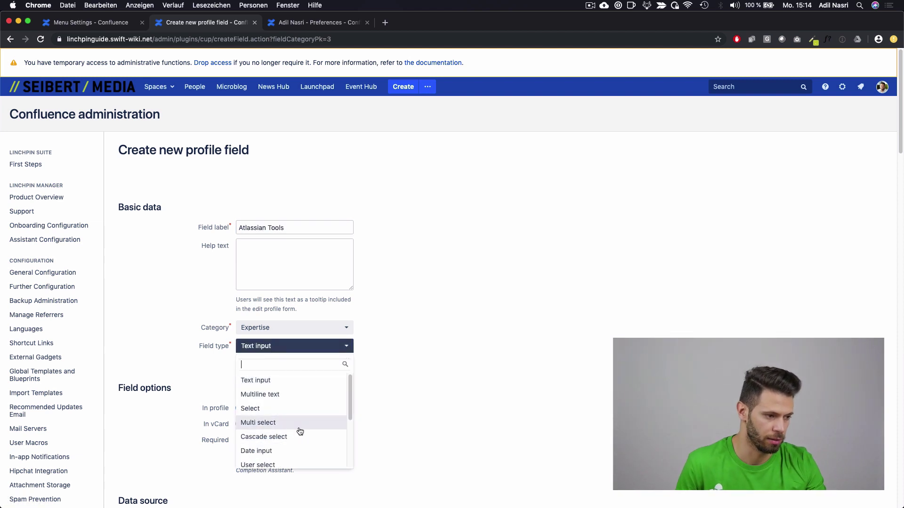
scroll(308, 452, "down", 1)
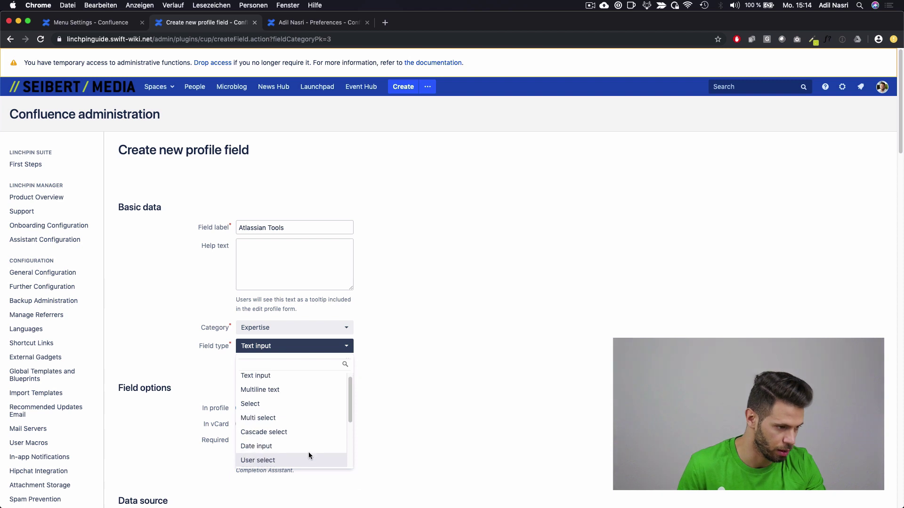
left_click(296, 423)
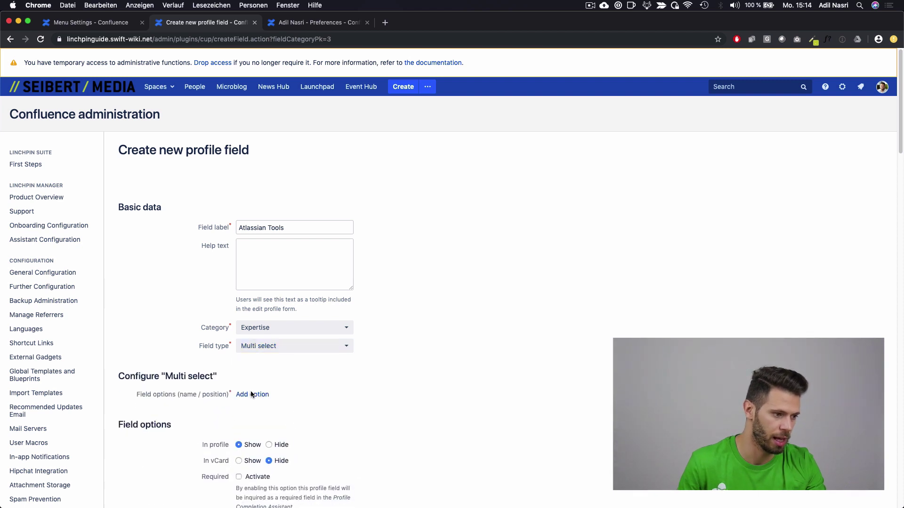
Step: Add the options Bitbucket, Confluence and Jira, then save the field
left_click(252, 412)
left_click(252, 428)
left_click(262, 396)
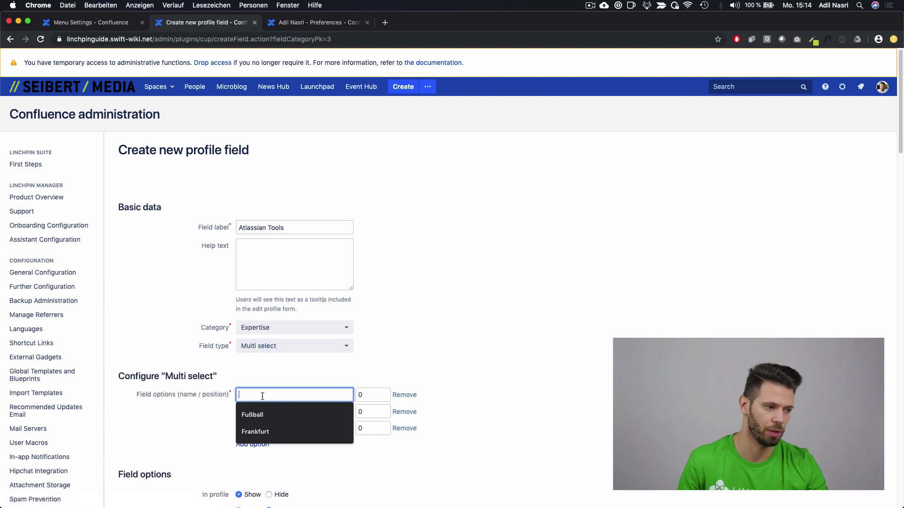
type("Bitbucket")
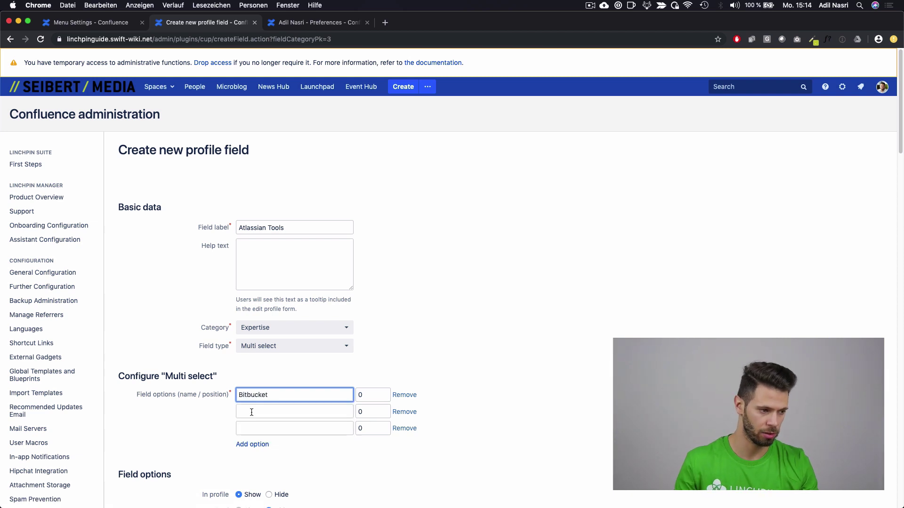
left_click(252, 413)
type("C")
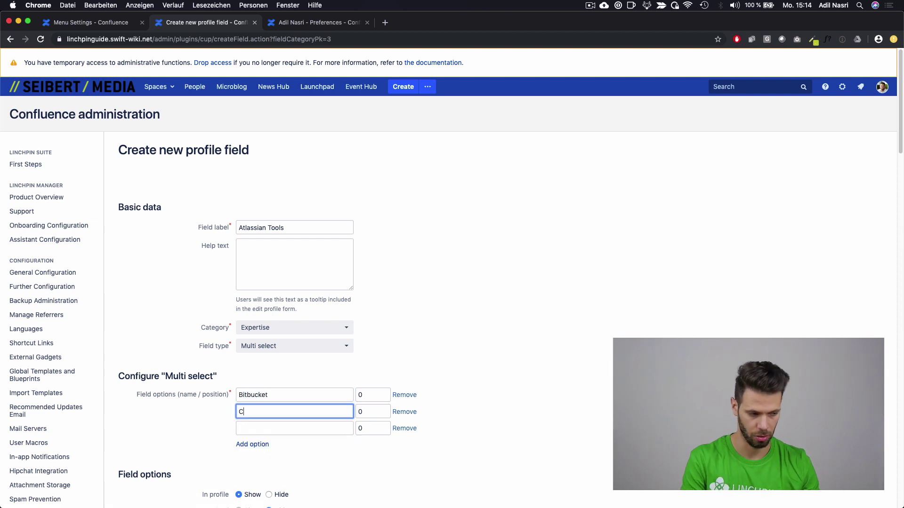
type("onfluence")
left_click(251, 428)
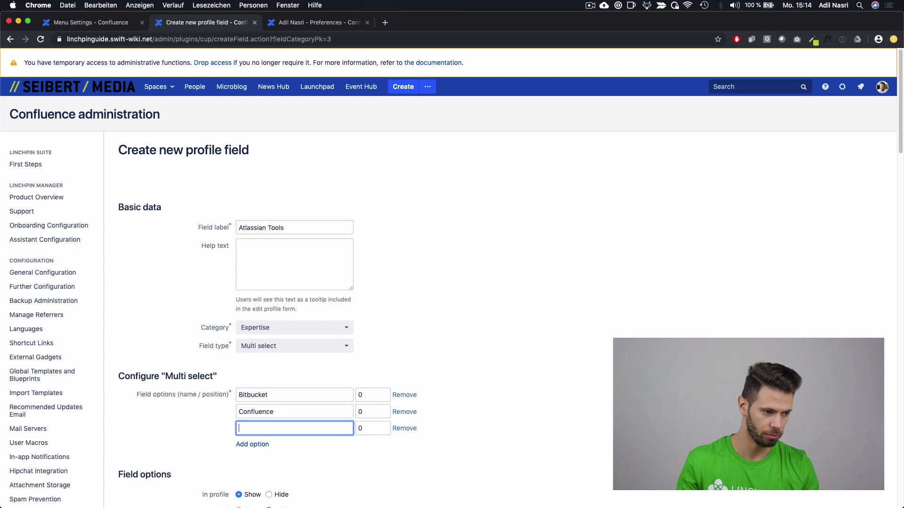
type("Jira")
scroll(257, 418, "down", 5)
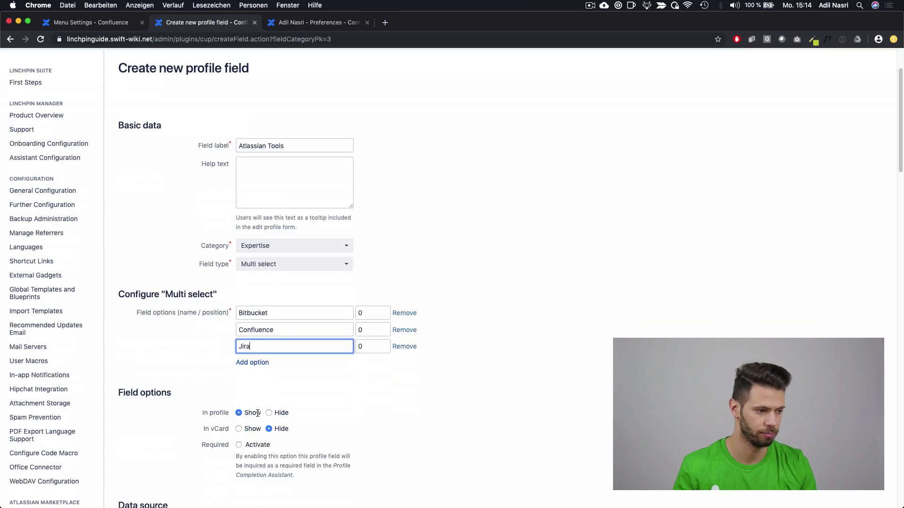
left_click(247, 483)
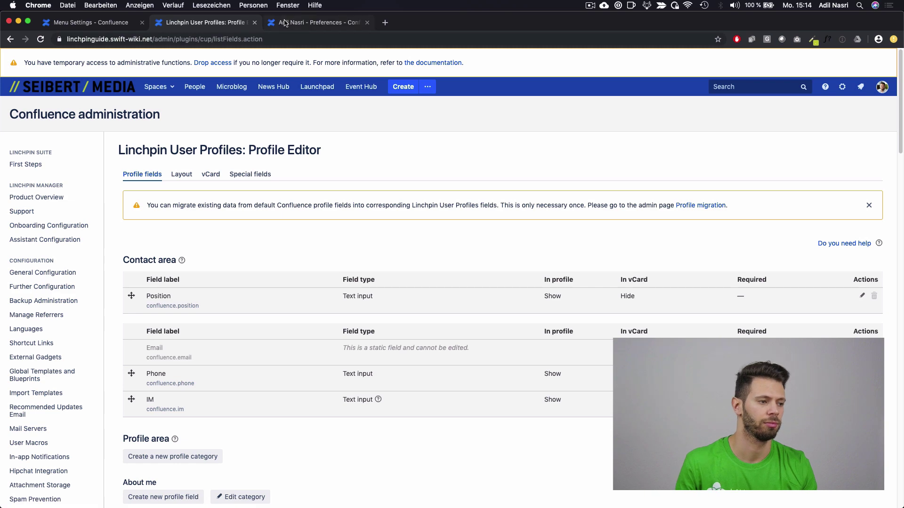
Step: Set the profile's Atlassian Tools expertise to Confluence and Jira, save, and return to Profile Editor
left_click(285, 22)
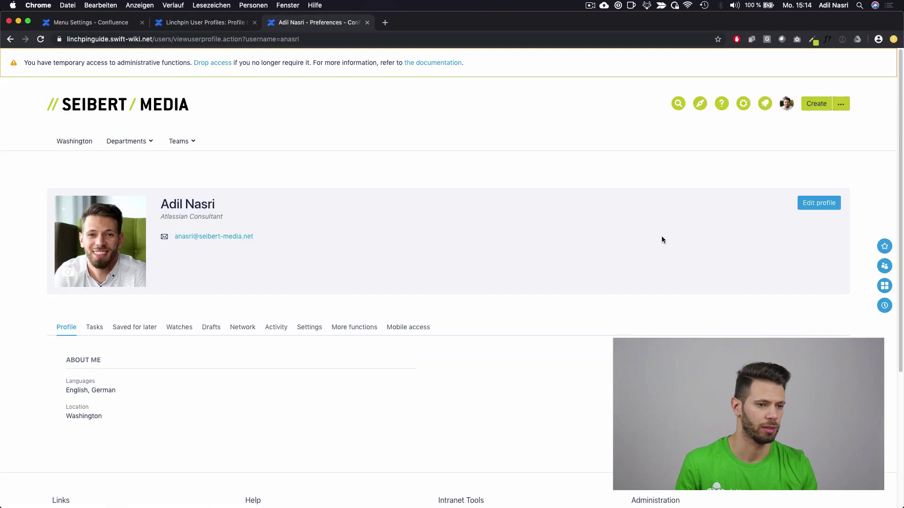
left_click(821, 203)
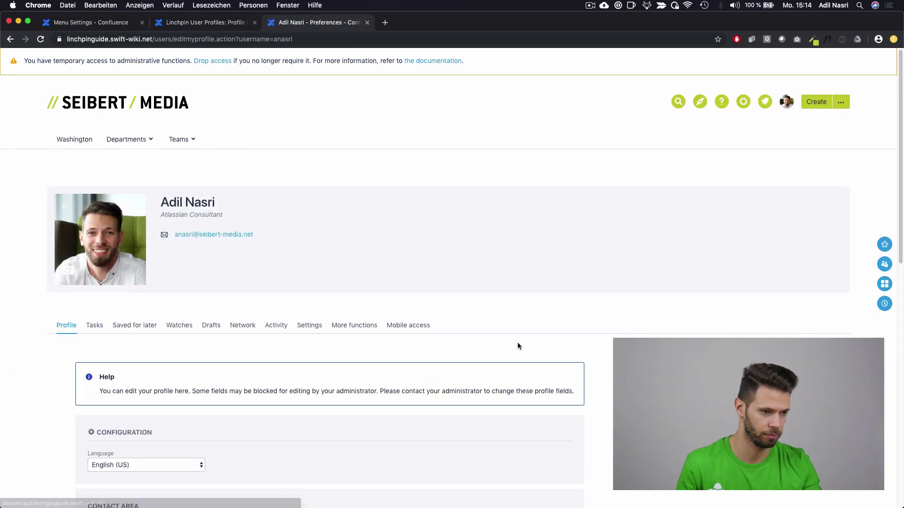
scroll(517, 343, "down", 6)
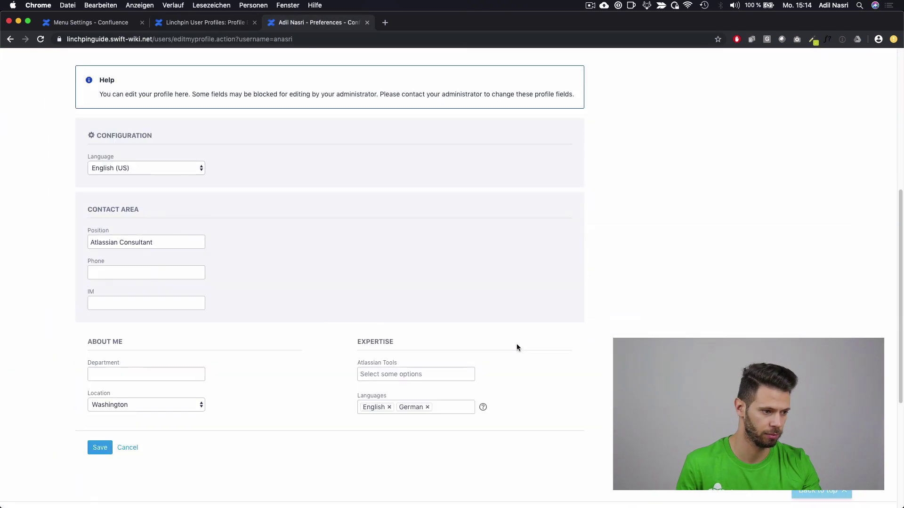
left_click(414, 374)
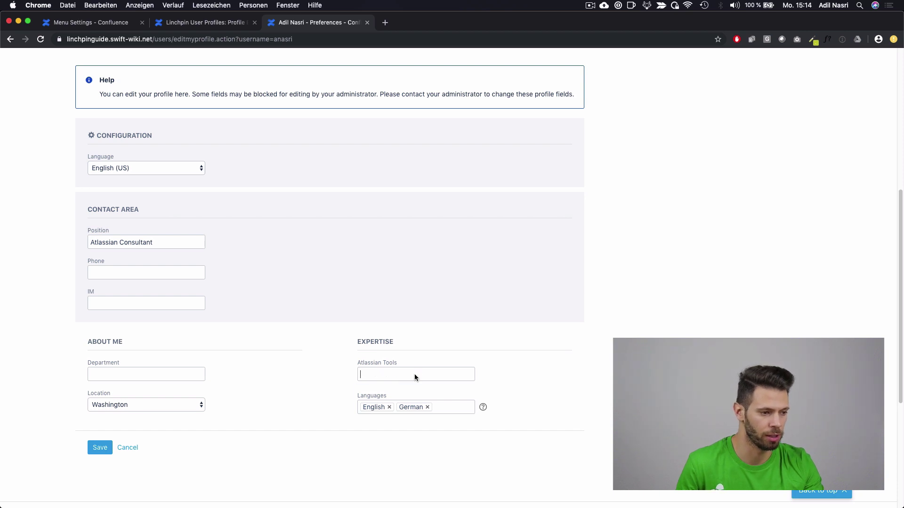
left_click(393, 405)
left_click(430, 373)
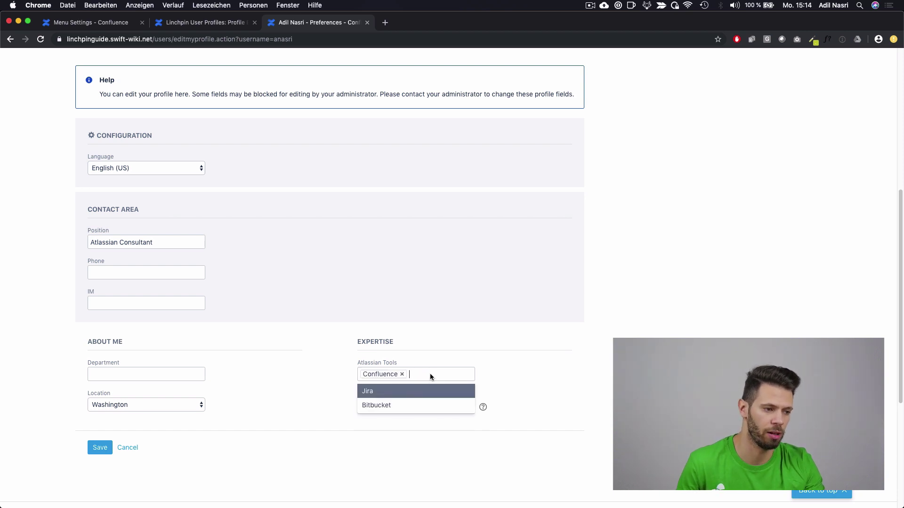
left_click(412, 391)
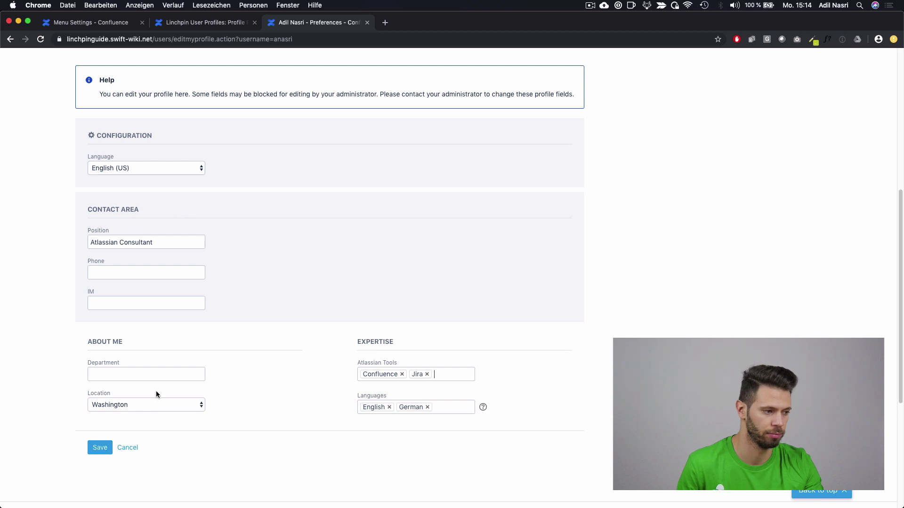
left_click(100, 448)
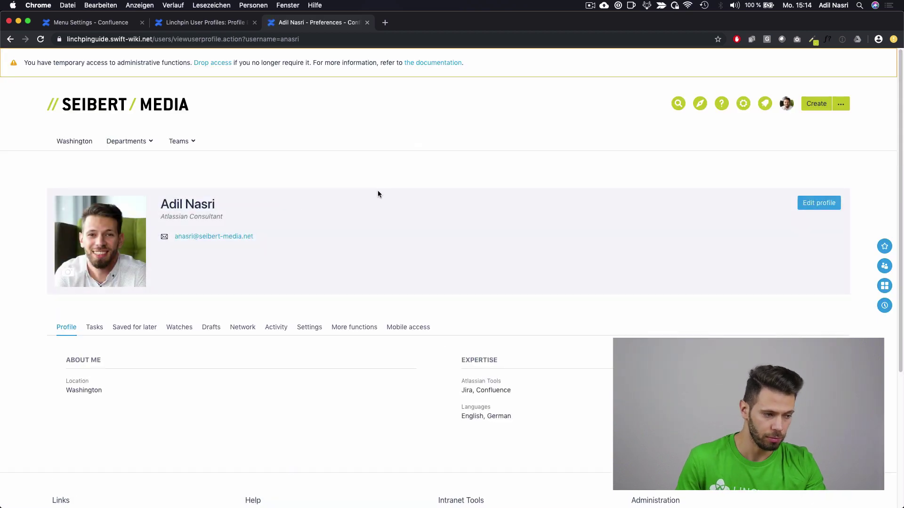
left_click(200, 22)
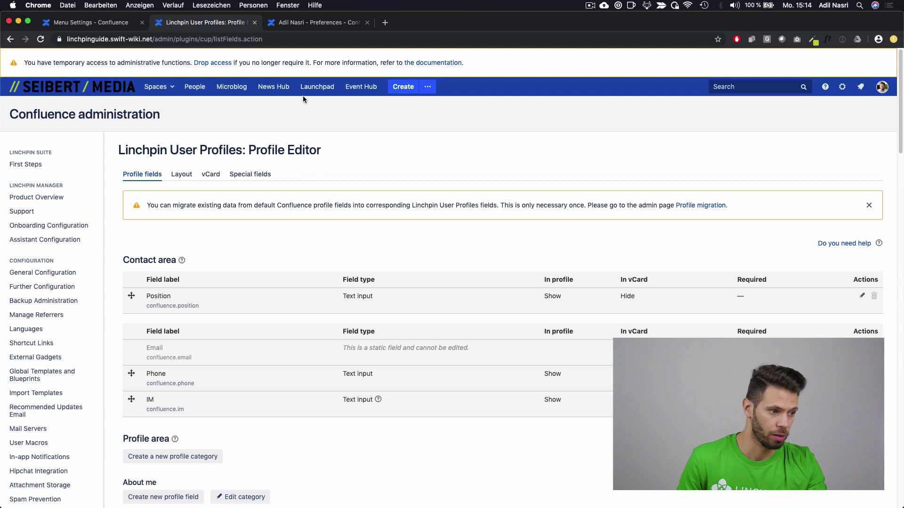
left_click(182, 177)
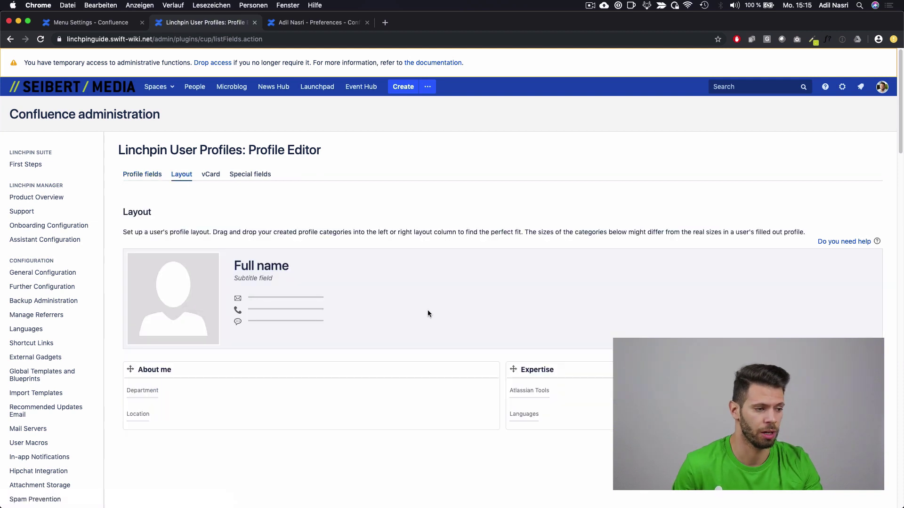
scroll(428, 313, "down", 2)
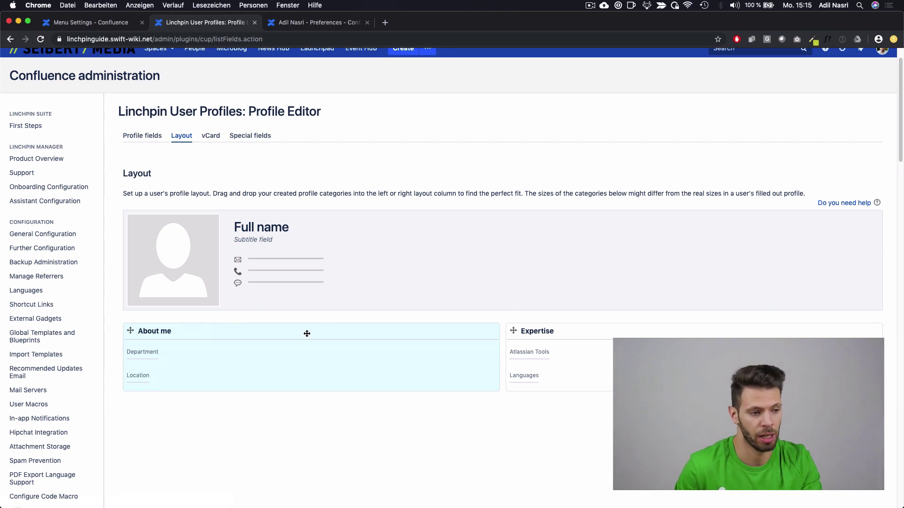
left_click_drag(307, 334, 329, 339)
left_click(313, 22)
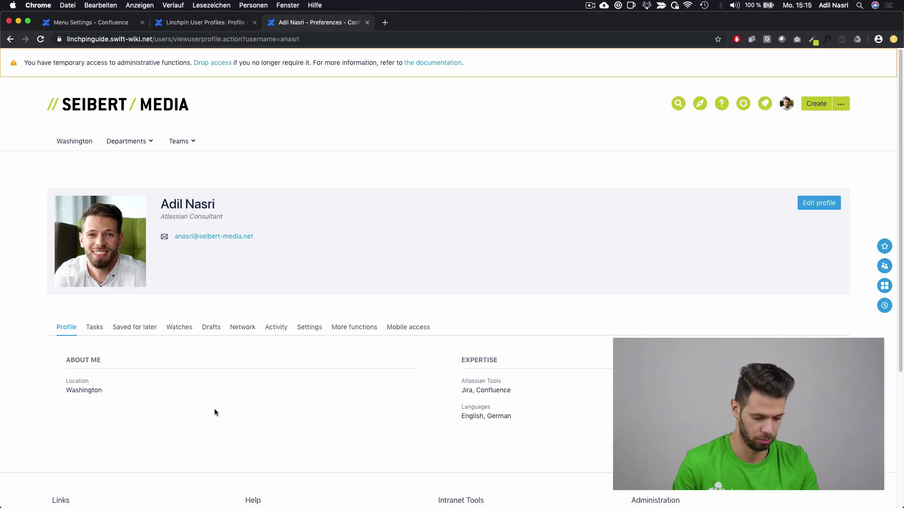
key("super+r")
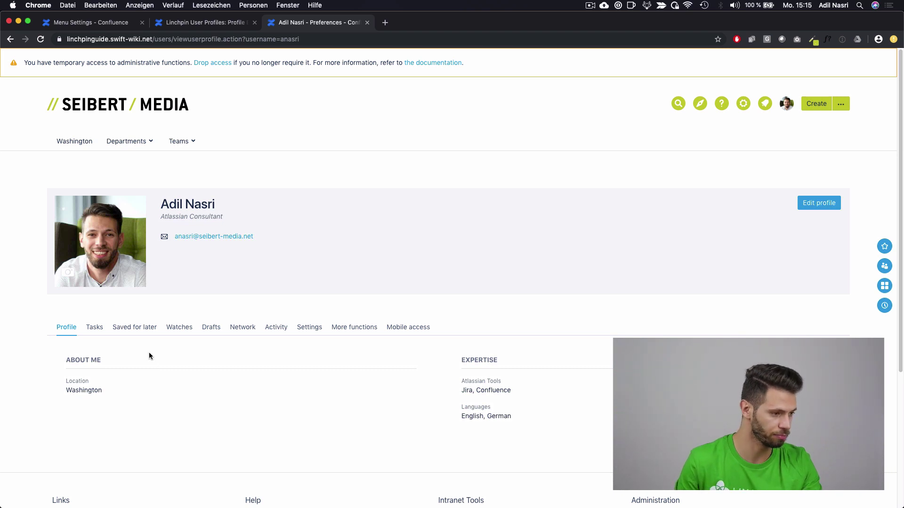
key("ctrl+shift+Tab")
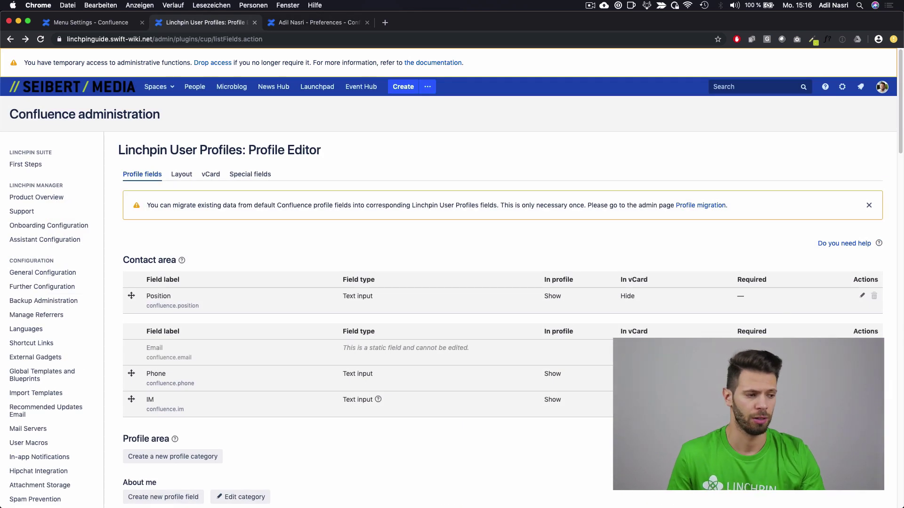
Step: Change the Phone field's type to Retrieved from LDAP and begin entering its LDAP attribute
left_click(337, 296)
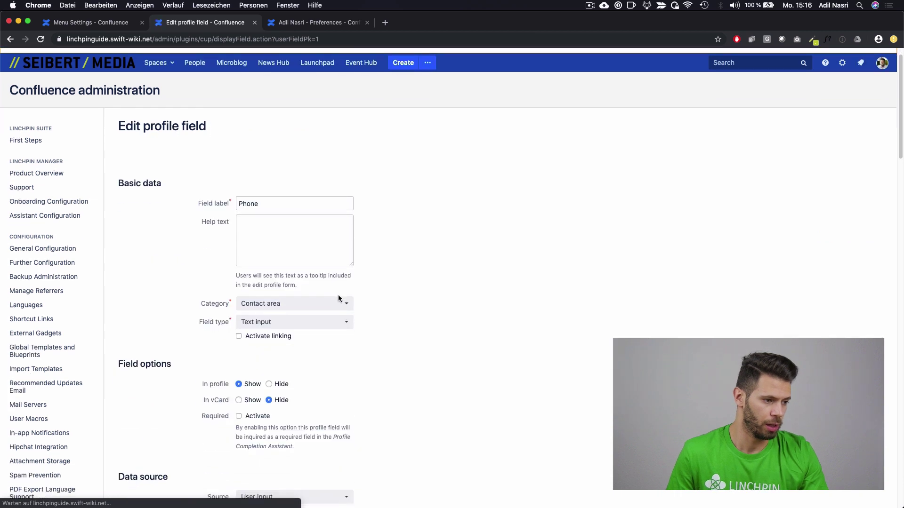
left_click(297, 309)
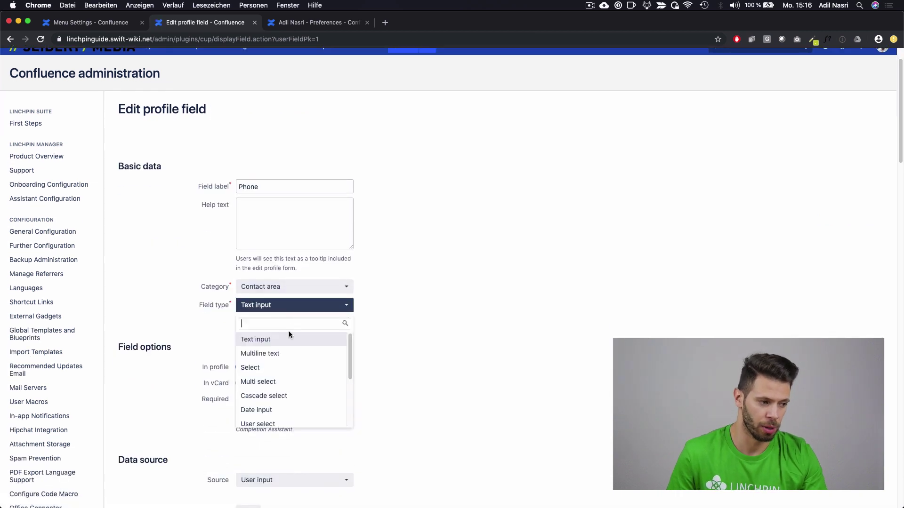
scroll(309, 371, "down", 1)
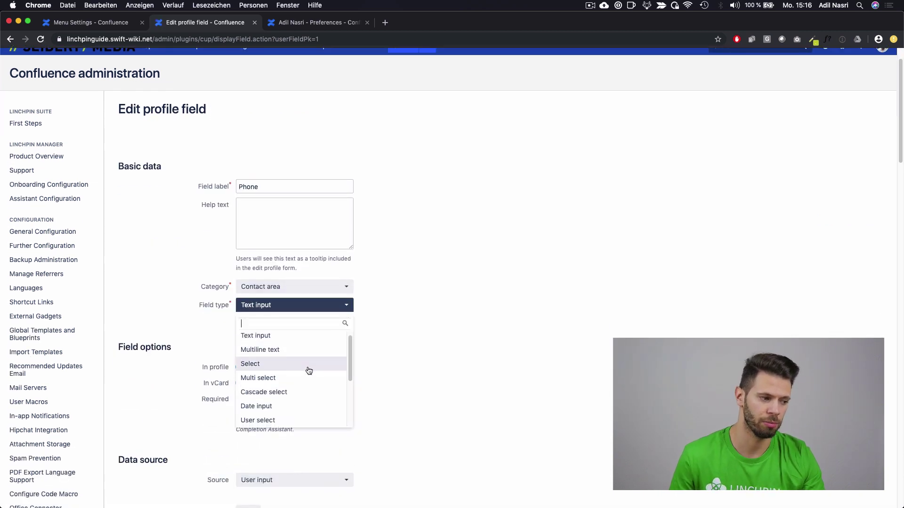
scroll(309, 371, "down", 3)
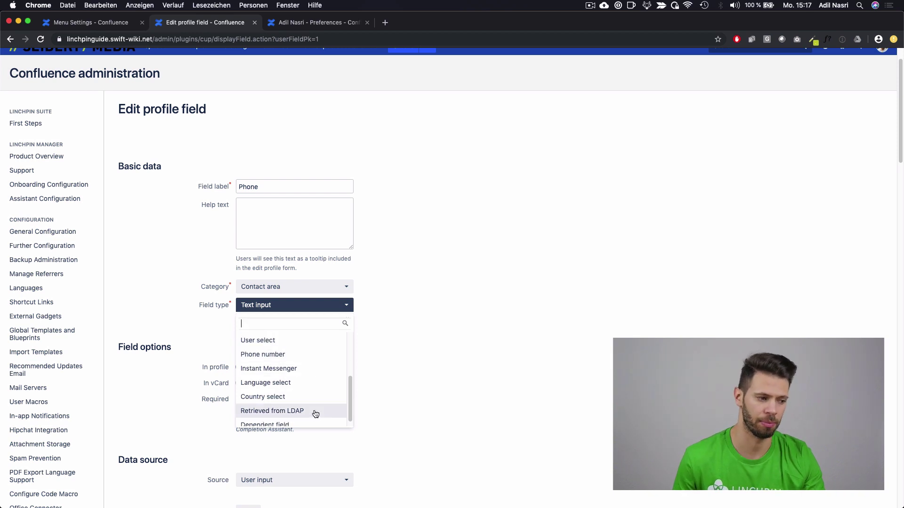
left_click(271, 411)
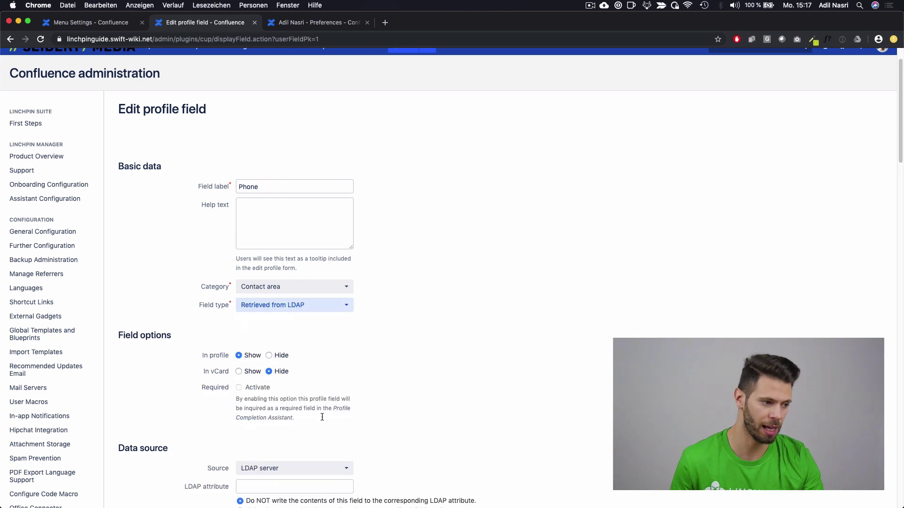
scroll(455, 418, "down", 2)
left_click(280, 400)
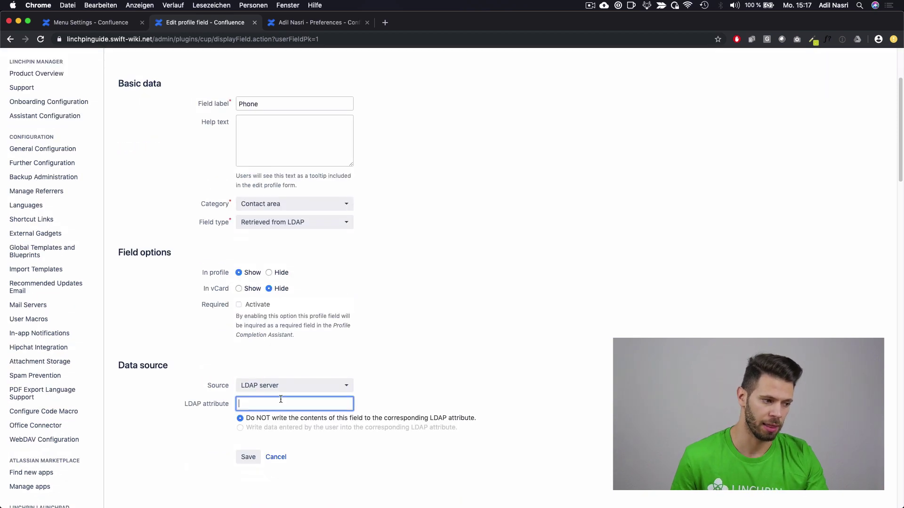
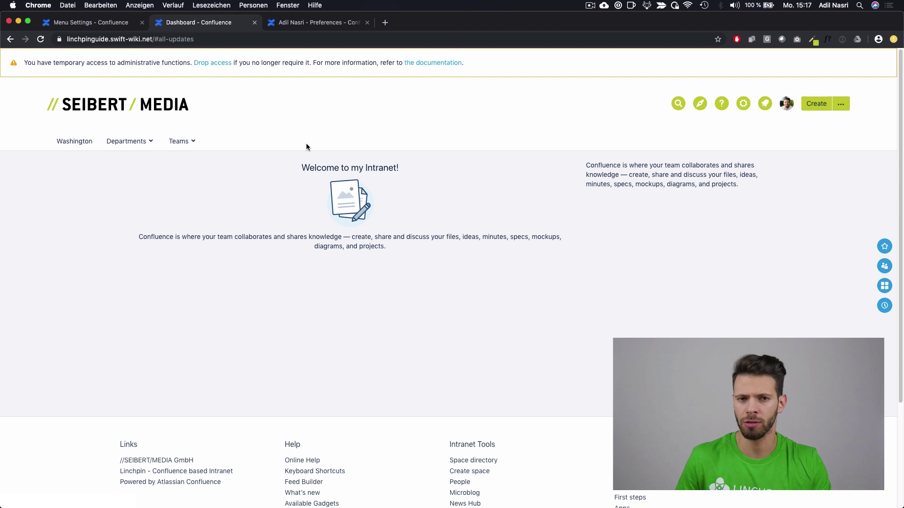
Step: Go to the Marketing space via Departments and edit its Marketing Home page
left_click(126, 141)
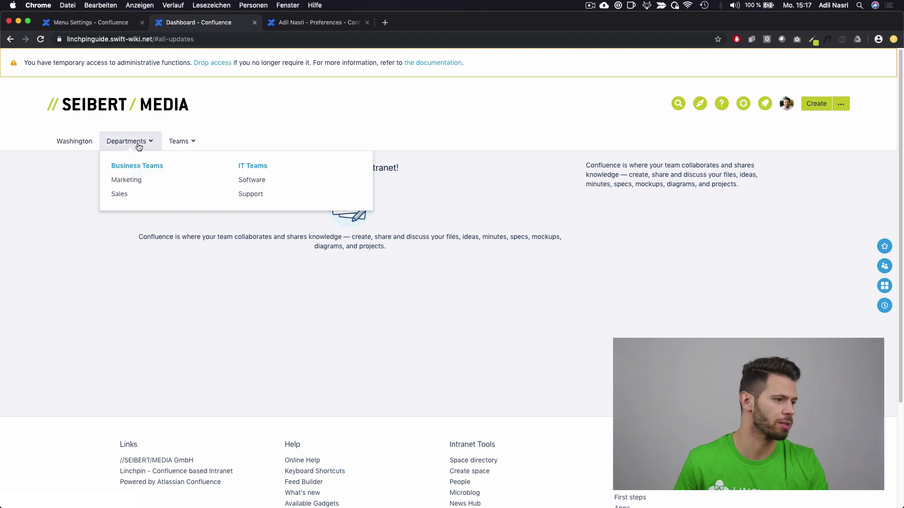
left_click(131, 183)
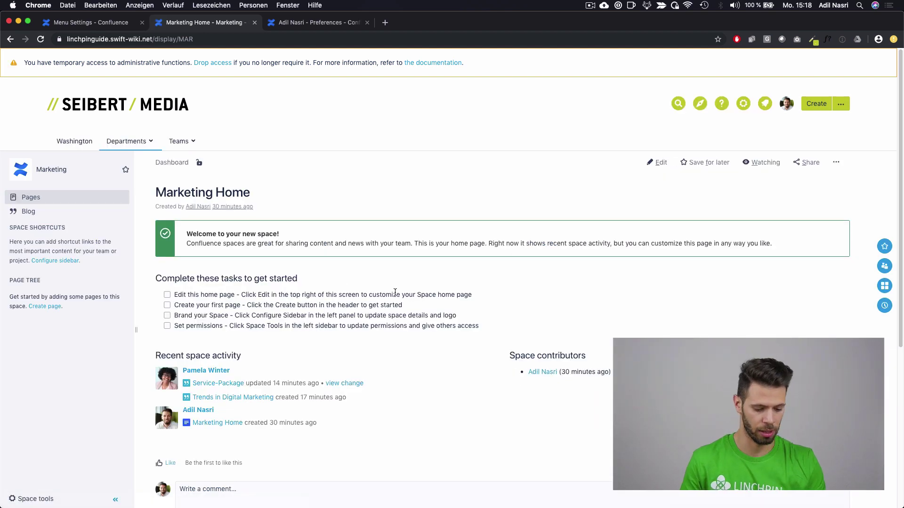
left_click(656, 163)
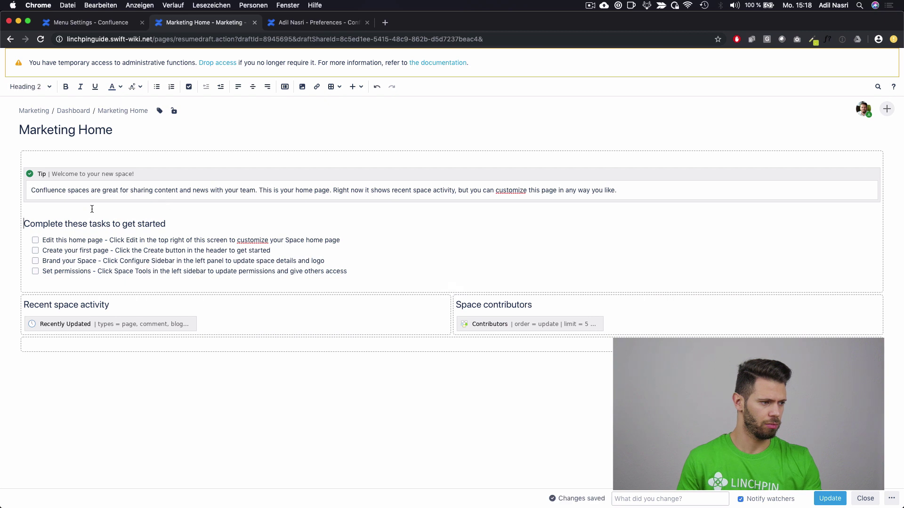
Step: Add a 'Contacts' heading line above the task list
key("Return")
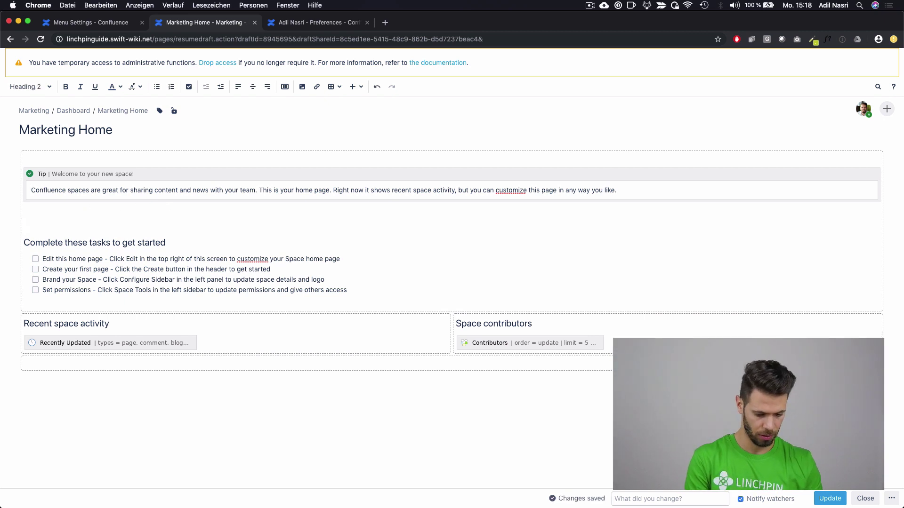
type("Contacts")
key("Return")
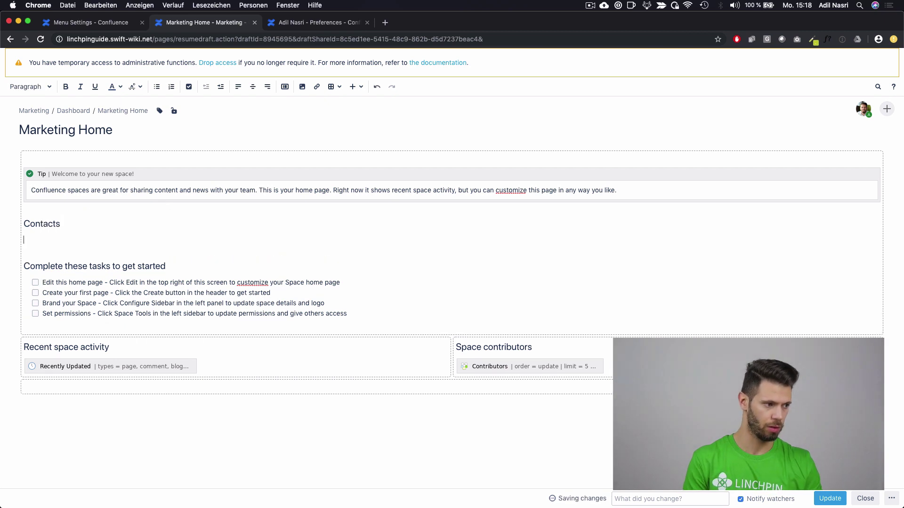
Step: Insert a Profile macro for the colleague's user under Contacts and publish the page
left_click(363, 90)
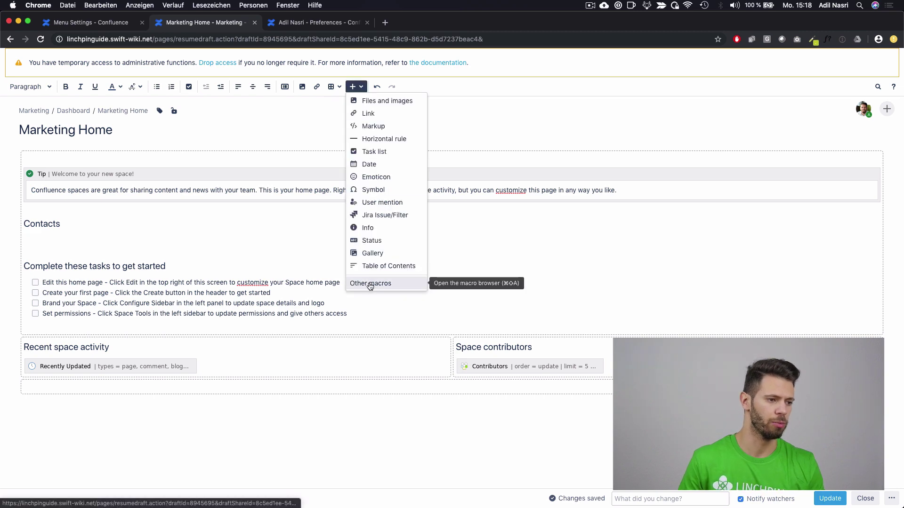
left_click(369, 284)
type("pr")
type("o")
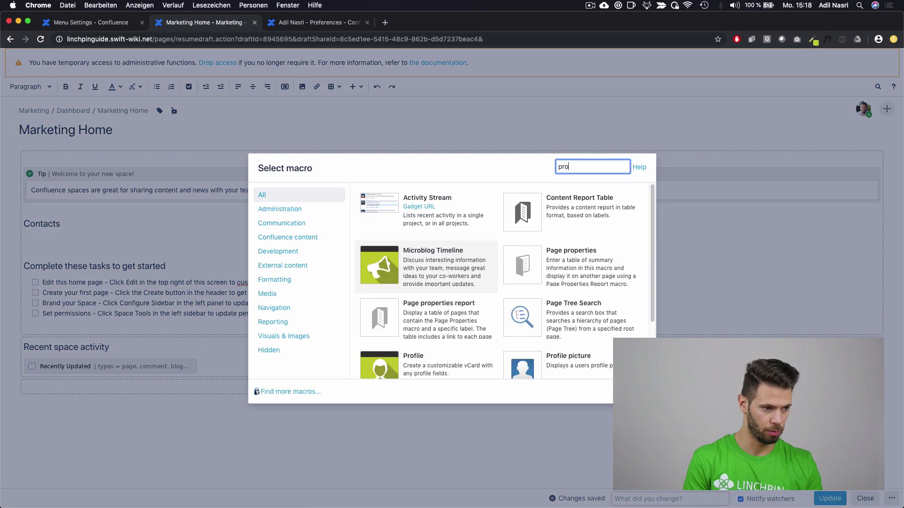
type("file")
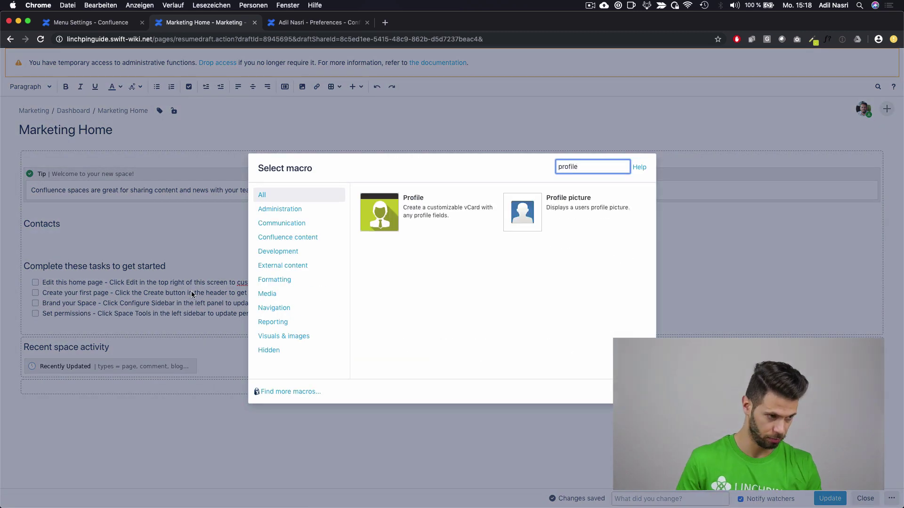
left_click(397, 232)
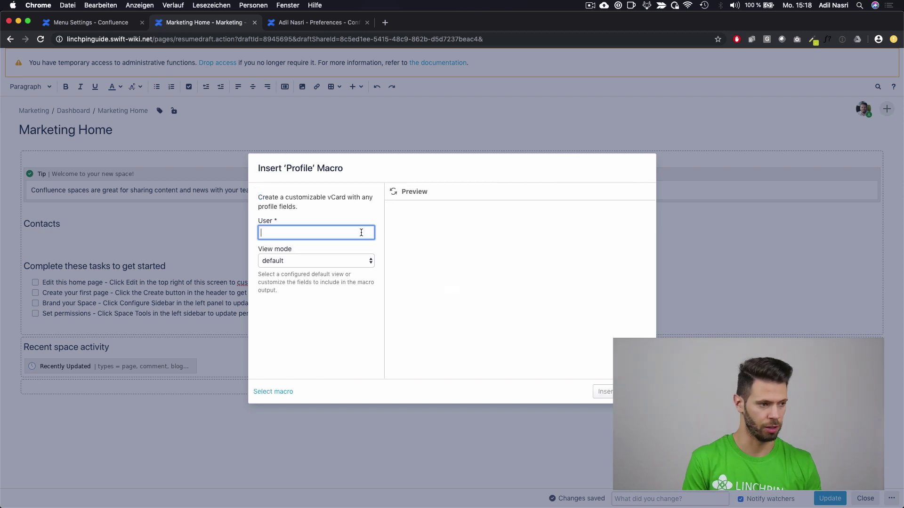
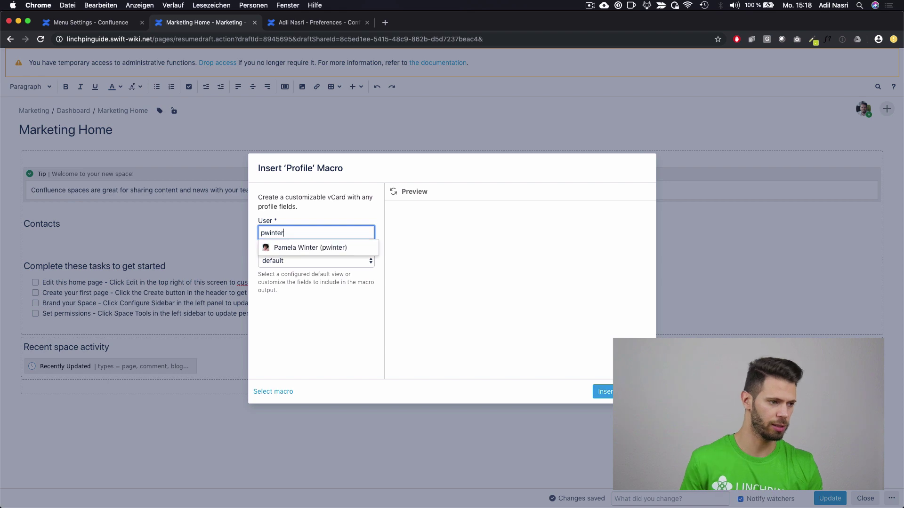
left_click(351, 247)
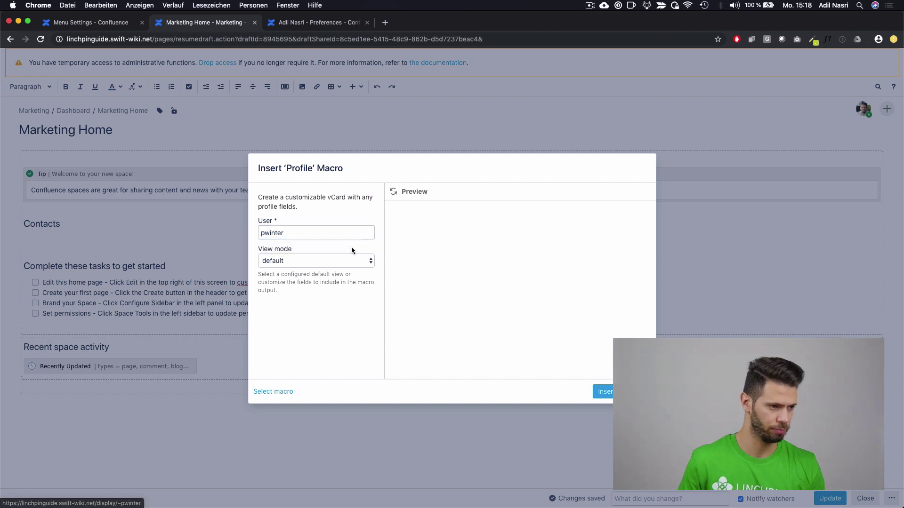
left_click(595, 394)
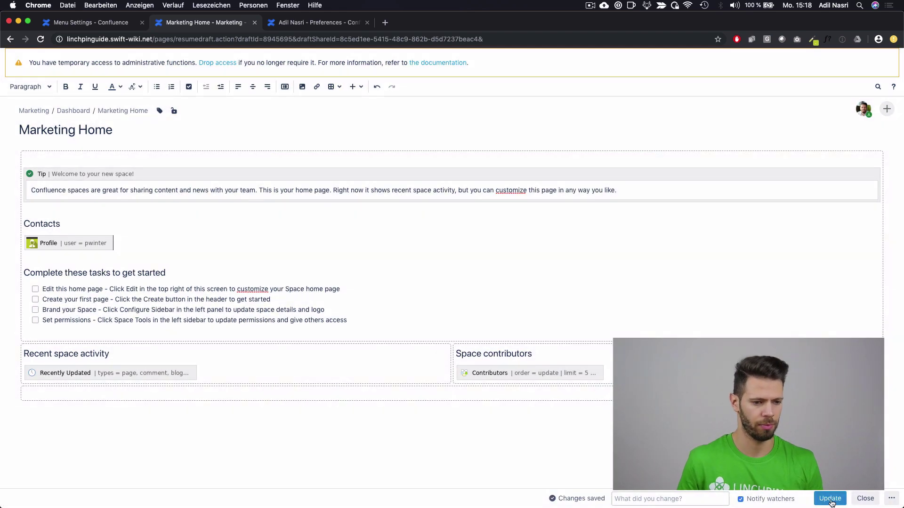
left_click(829, 498)
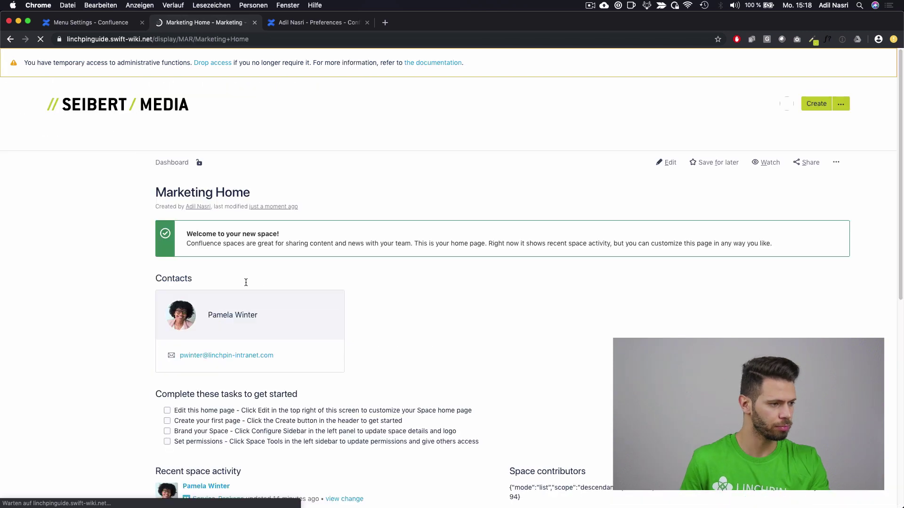
Step: Reopen Marketing Home for editing and add a blank line below the profile card
left_click_drag(301, 359, 181, 309)
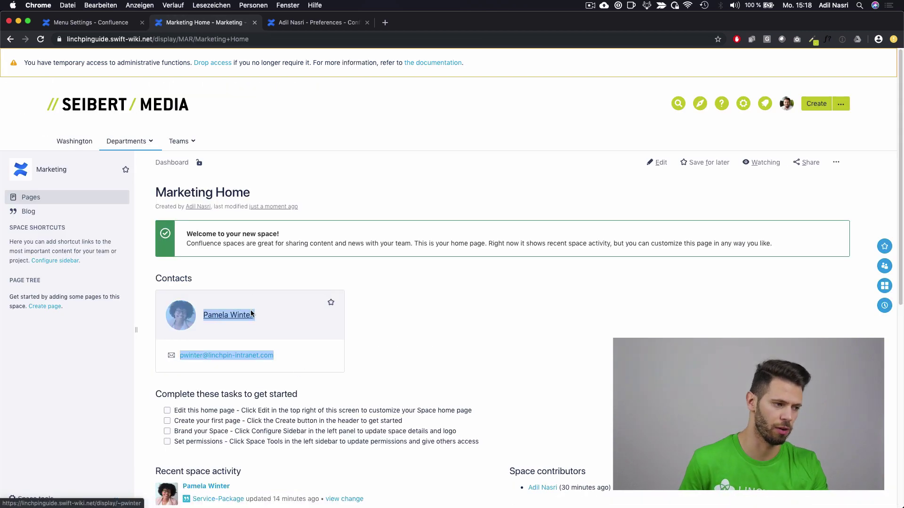
left_click(173, 288)
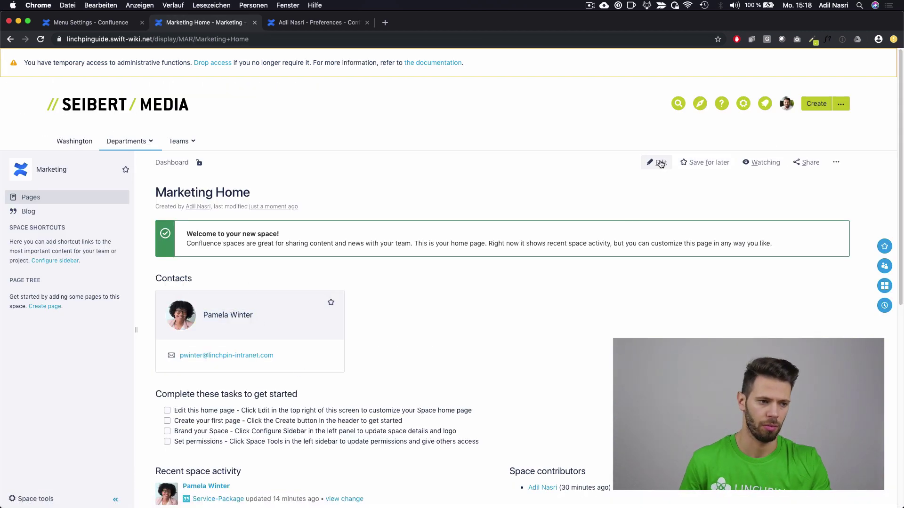
left_click(657, 163)
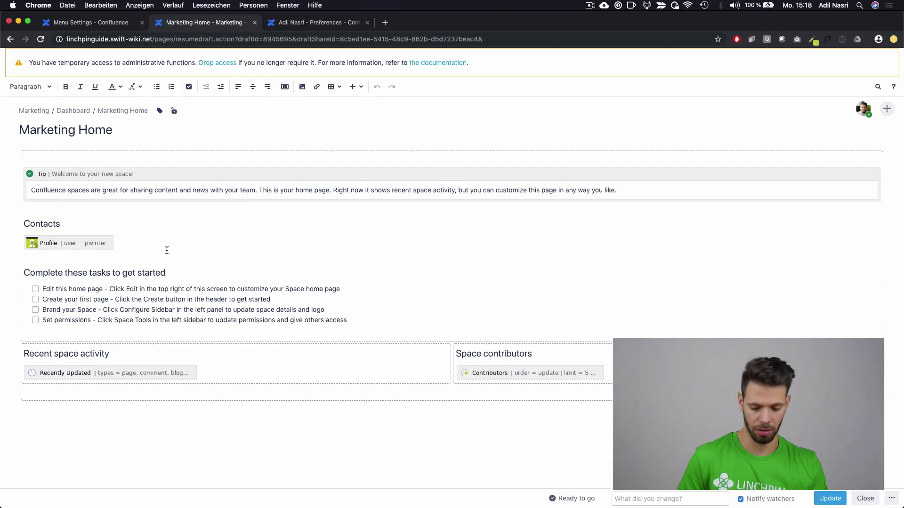
left_click(167, 250)
key("Return")
Step: Copy the profile card and paste a duplicate on the blank line below
left_click(106, 243)
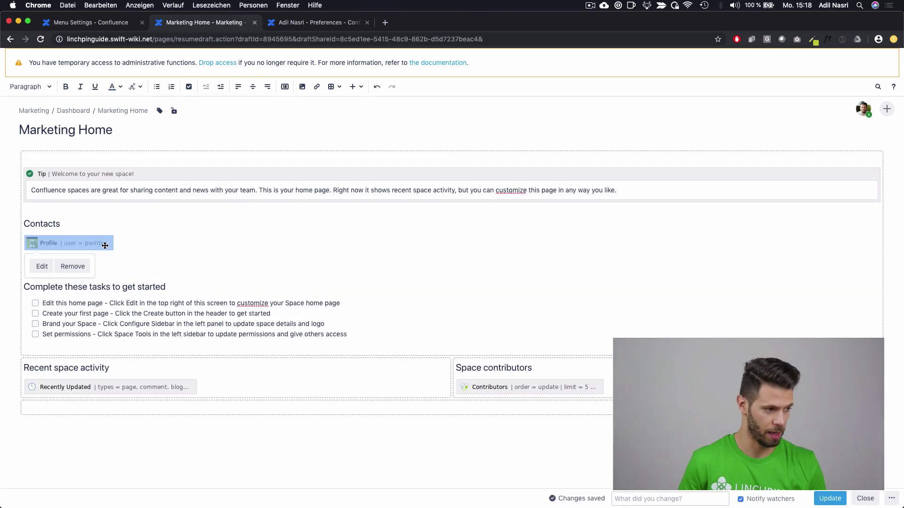
key("super+c")
left_click(98, 285)
left_click(100, 266)
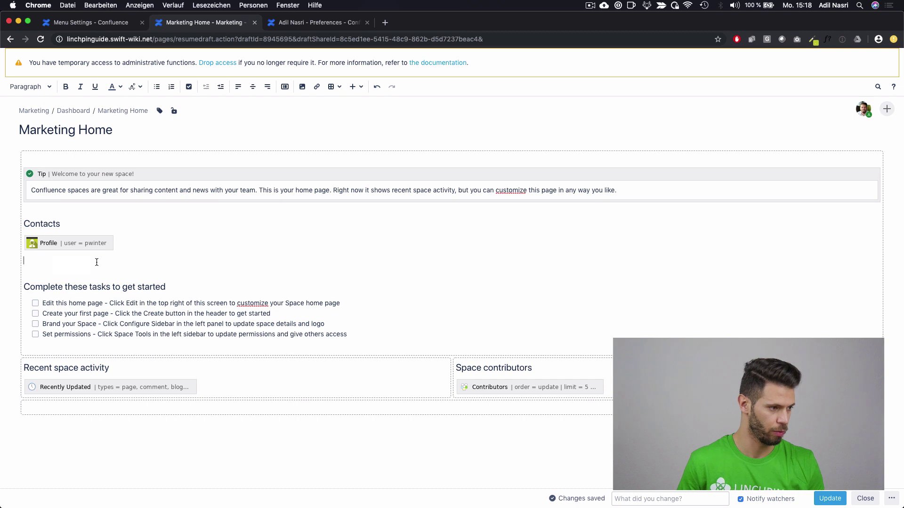
key("super+v")
Step: Point the copied Profile macro at your own account, save it, and publish
double_click(75, 263)
double_click(262, 228)
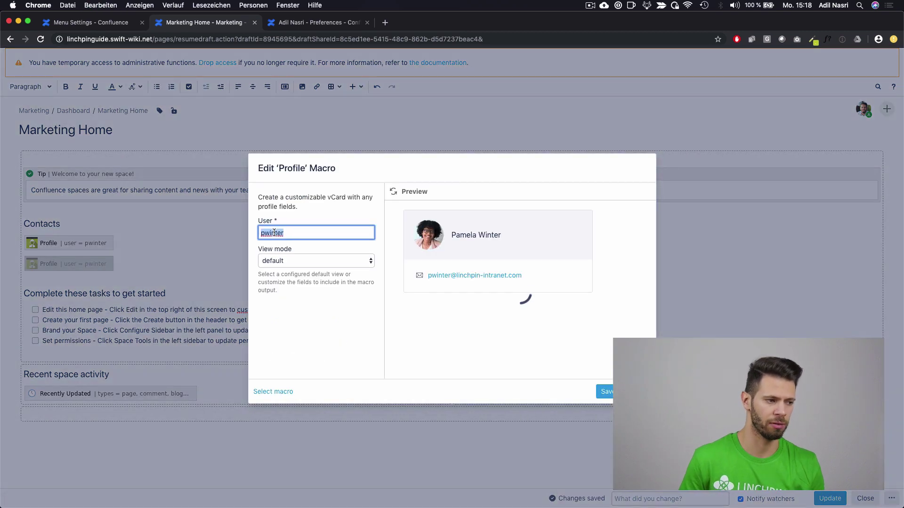
type("anasri")
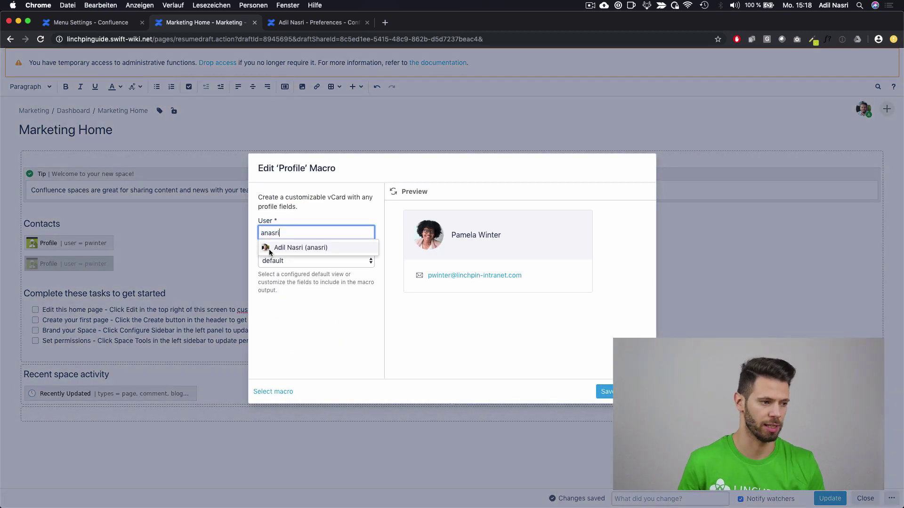
left_click(292, 247)
left_click(606, 392)
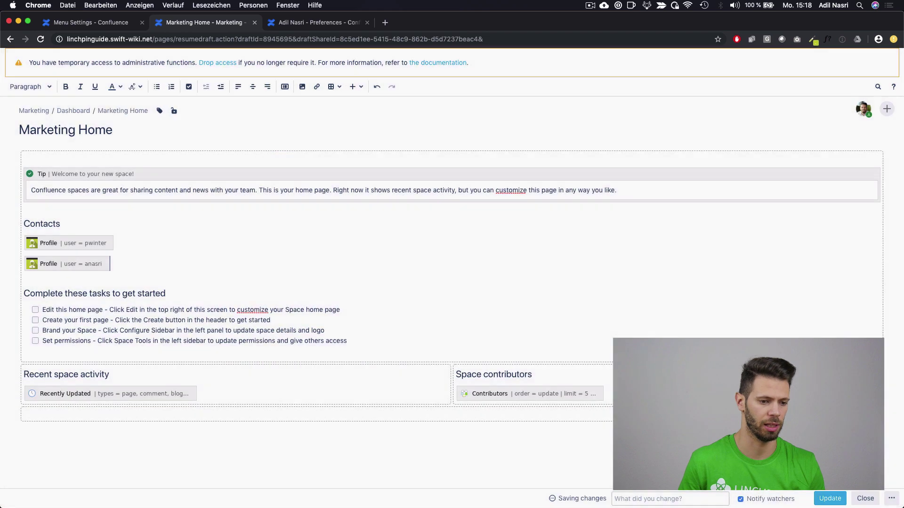
left_click(829, 496)
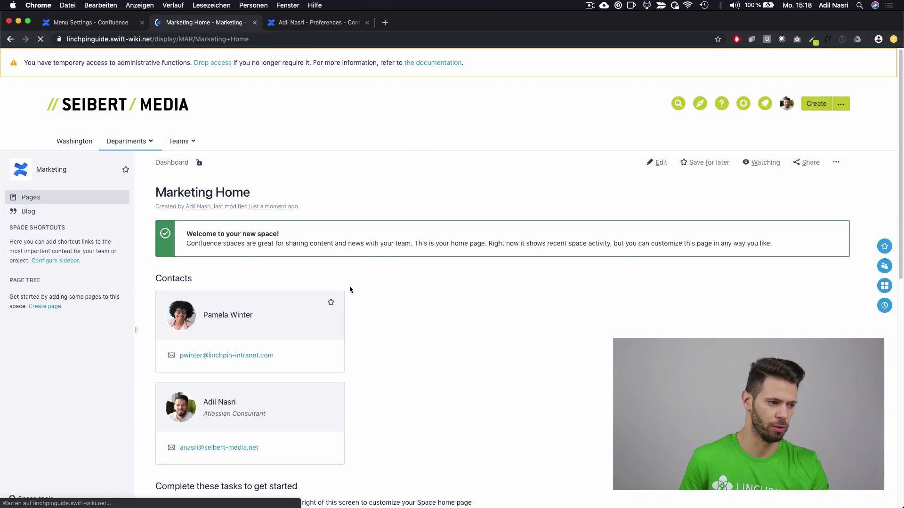
Step: Scroll to the first Contacts card and open the colleague's user profile from it
scroll(339, 289, "down", 1)
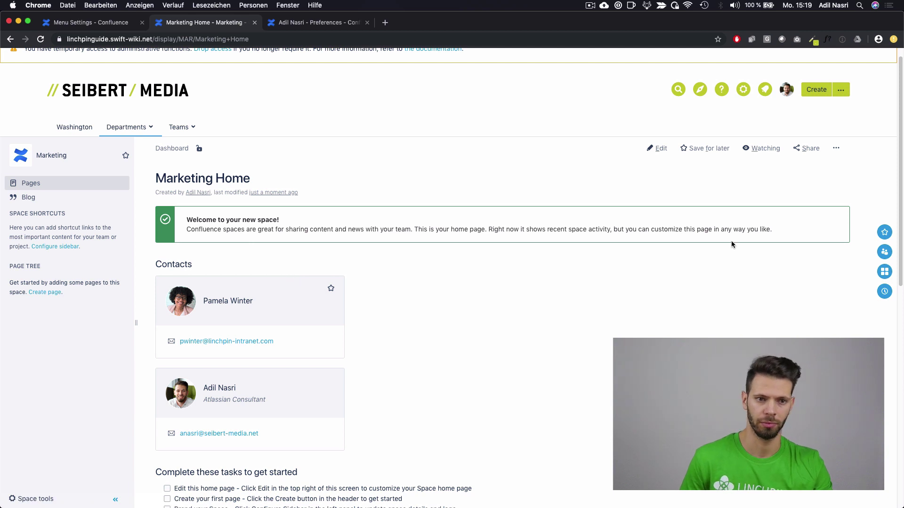
left_click(235, 302)
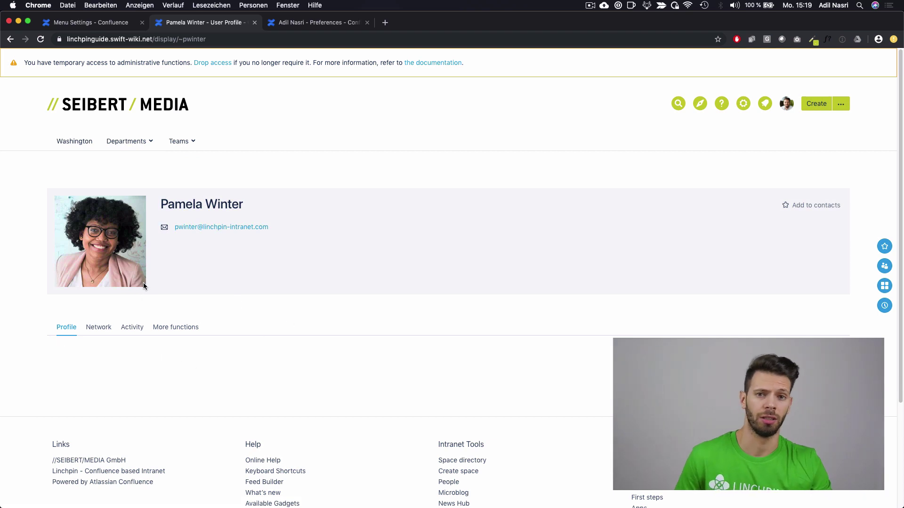
Step: Log out, sign in with the colleague's username and password, and open her Profil page
left_click(786, 105)
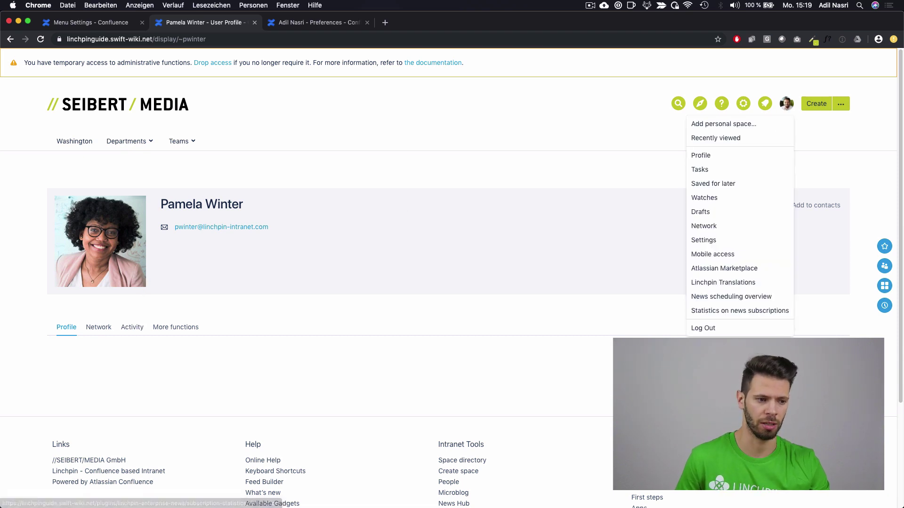
left_click(700, 327)
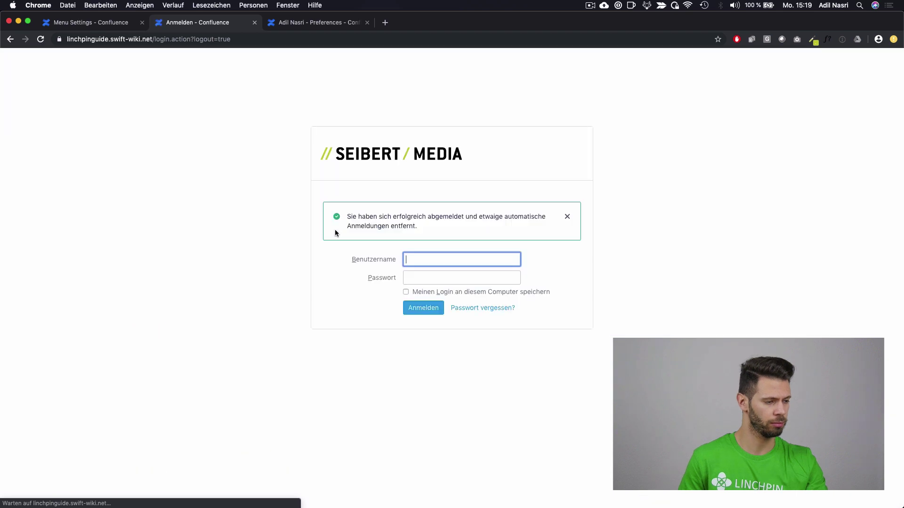
key("Tab")
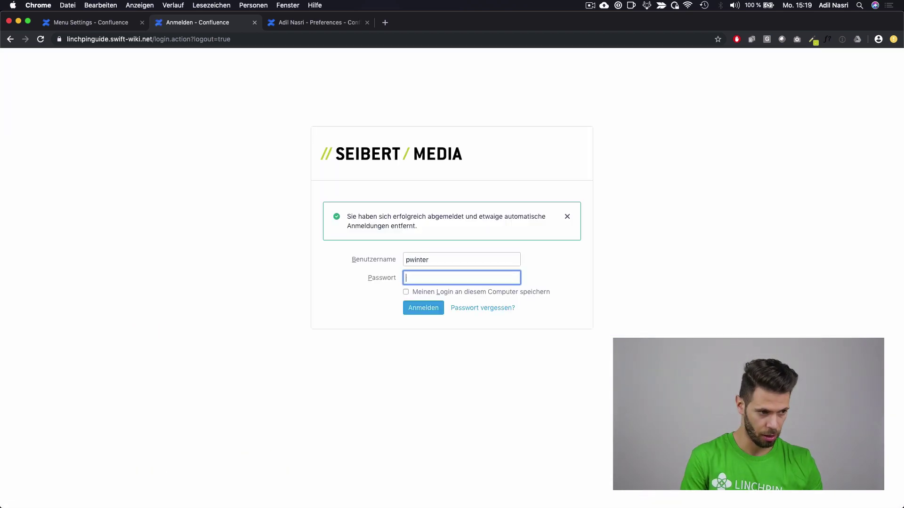
key("Return")
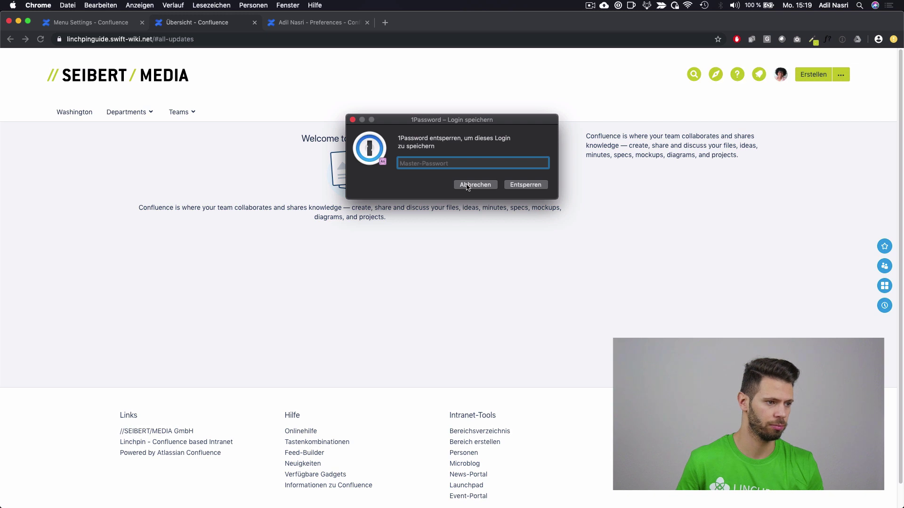
left_click(468, 186)
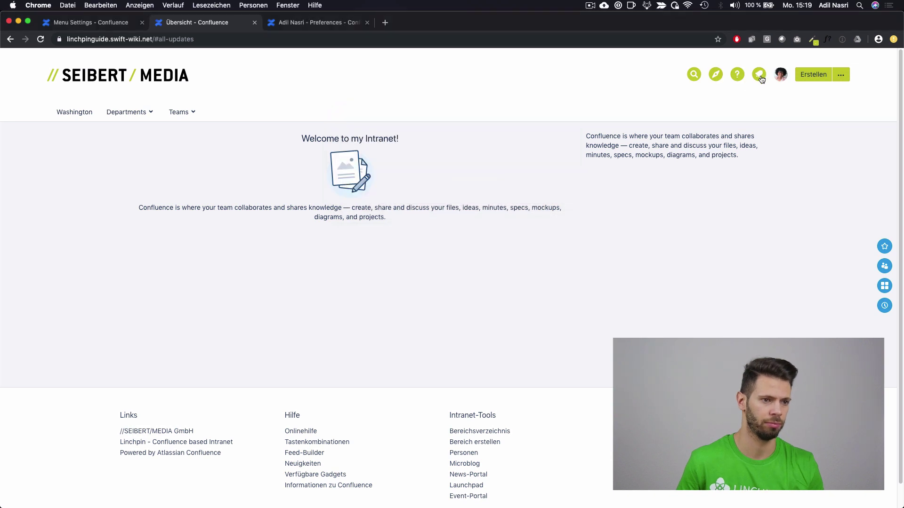
left_click(781, 75)
left_click(738, 127)
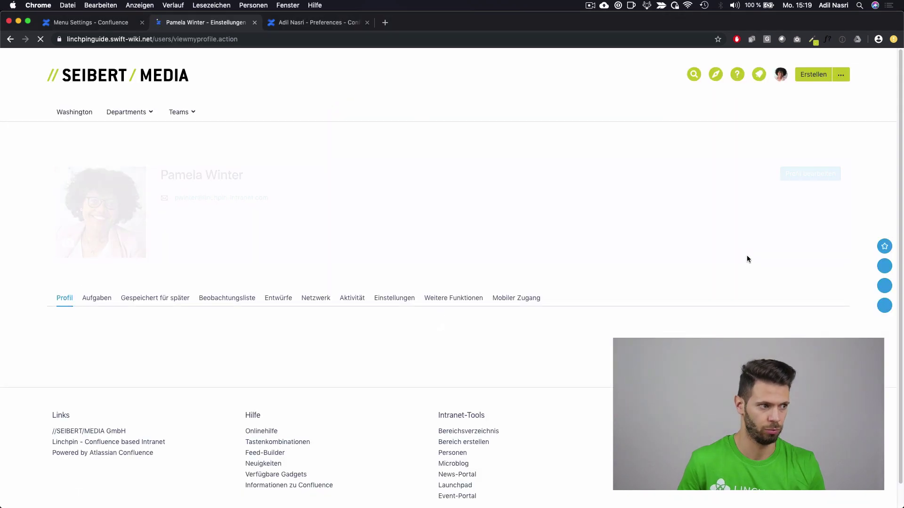
Step: Change the profile's Systemsprache to English (US) and save it
left_click(800, 176)
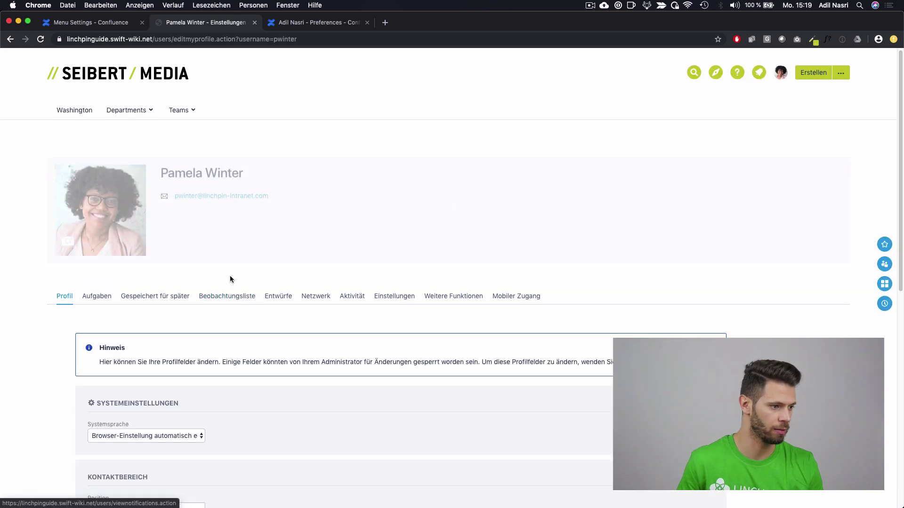
scroll(230, 276, "down", 10)
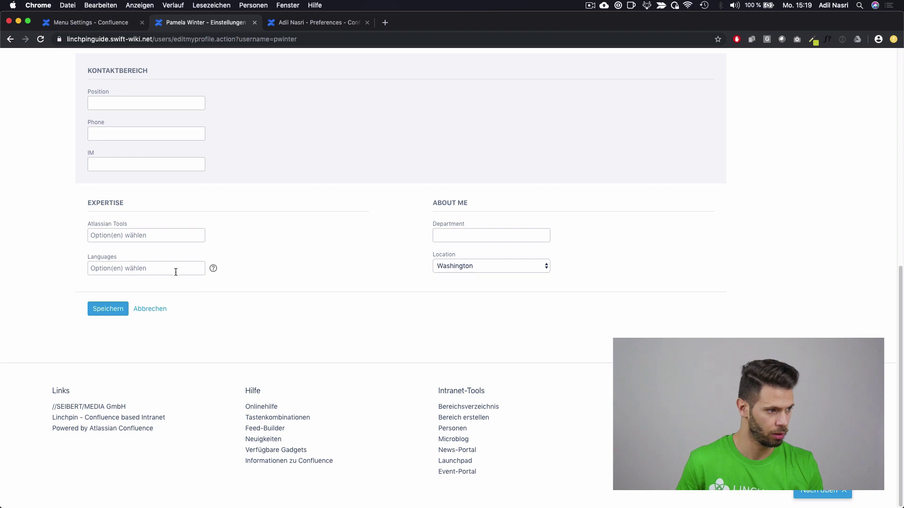
scroll(176, 272, "up", 10)
left_click(152, 437)
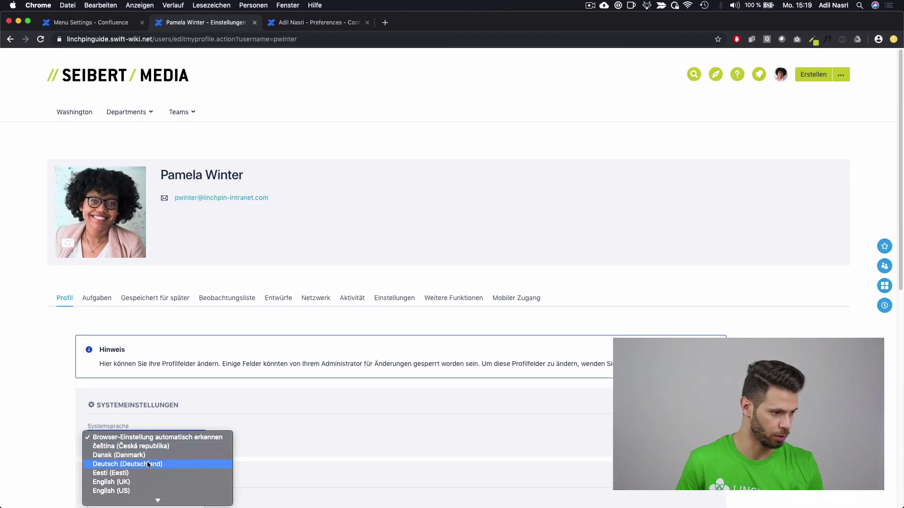
left_click(148, 490)
scroll(282, 376, "down", 12)
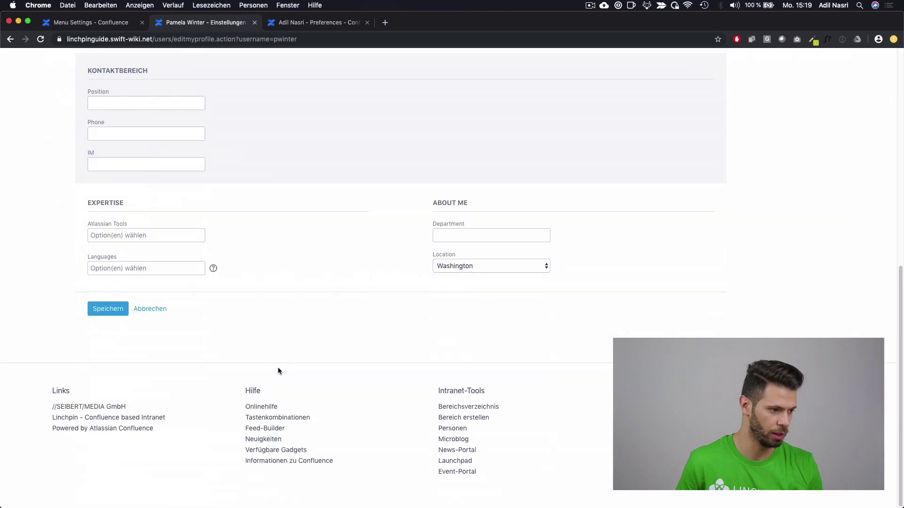
left_click(103, 309)
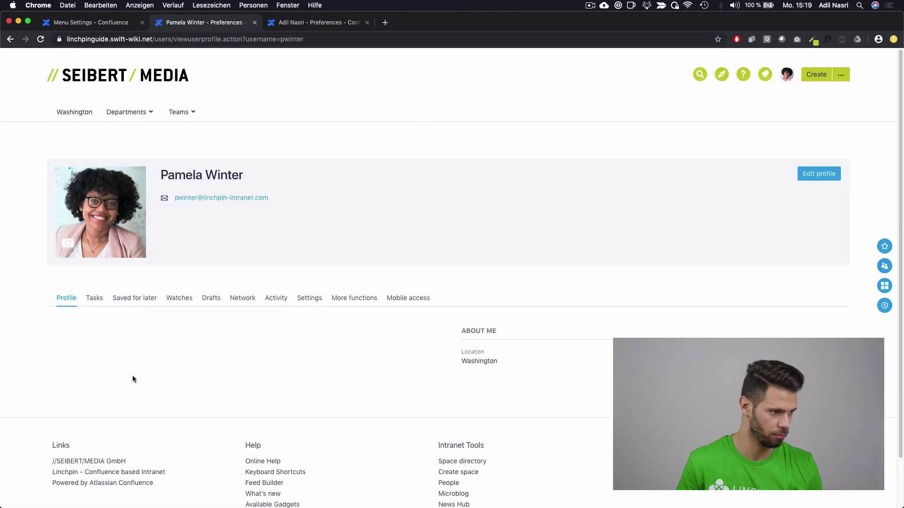
Step: Edit the profile to add Confluence under Atlassian Tools and French under Languages
left_click(821, 174)
scroll(194, 344, "down", 5)
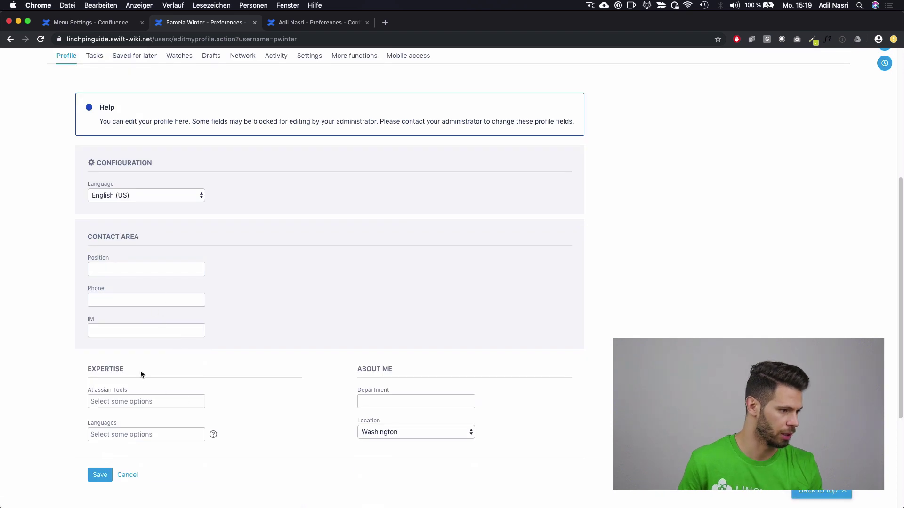
left_click(135, 407)
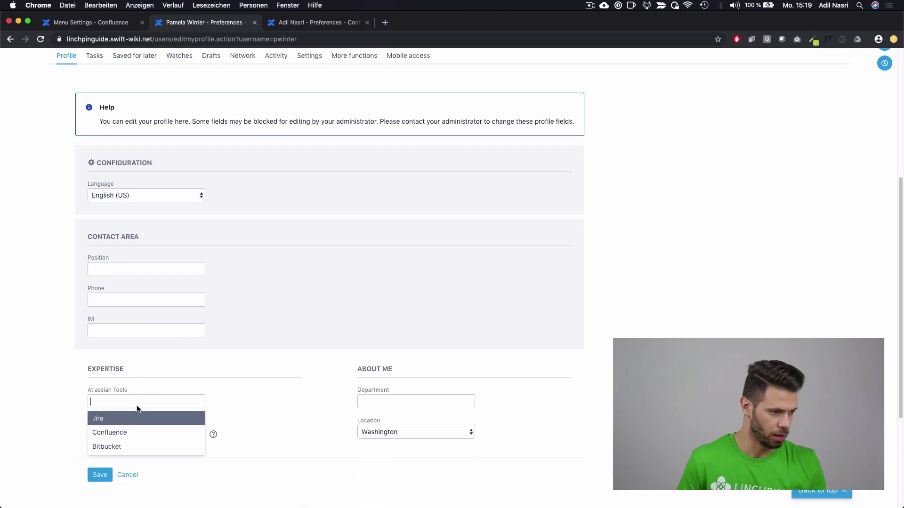
left_click(130, 435)
left_click(132, 436)
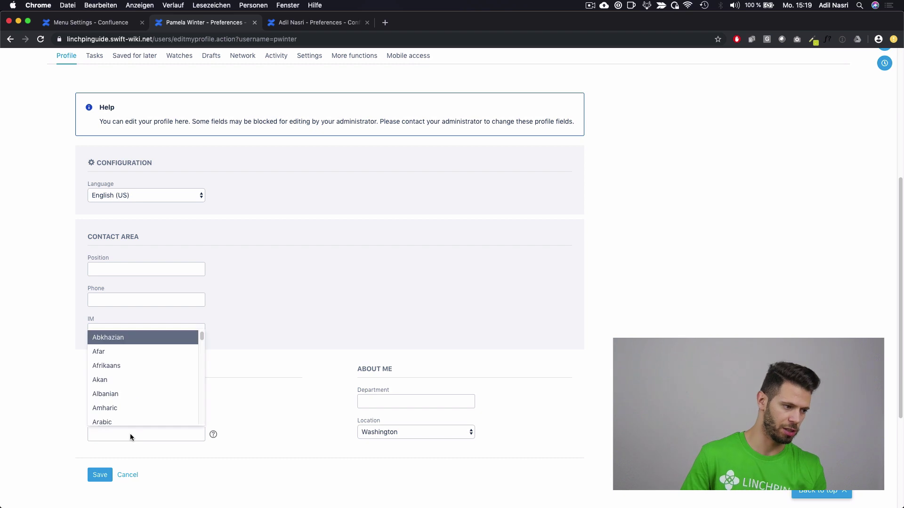
type("f")
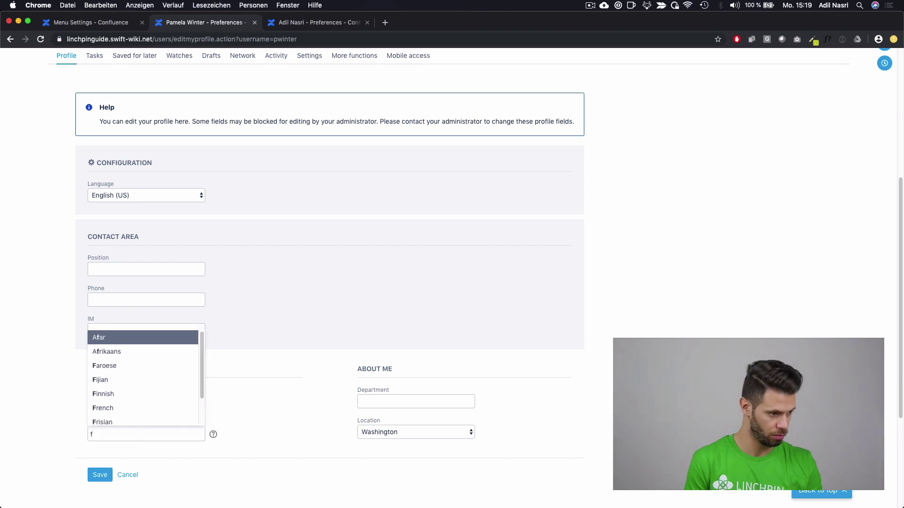
type("re")
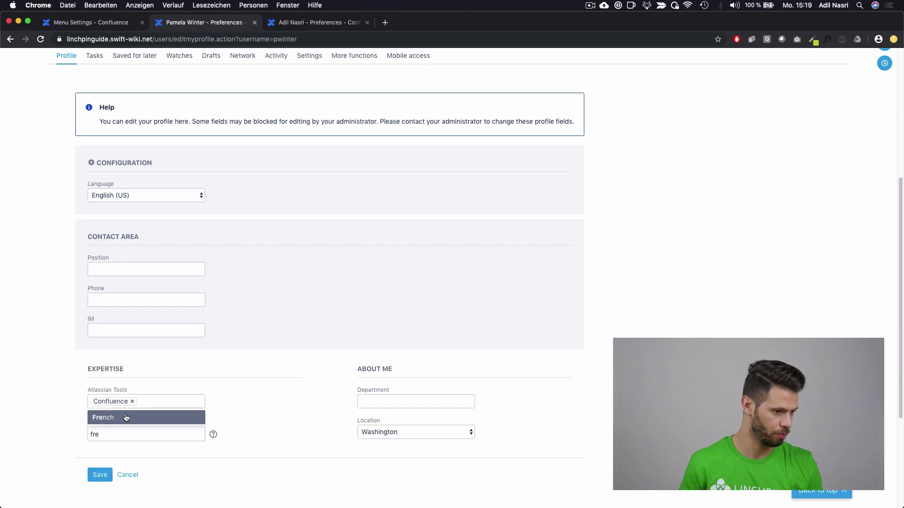
left_click(124, 419)
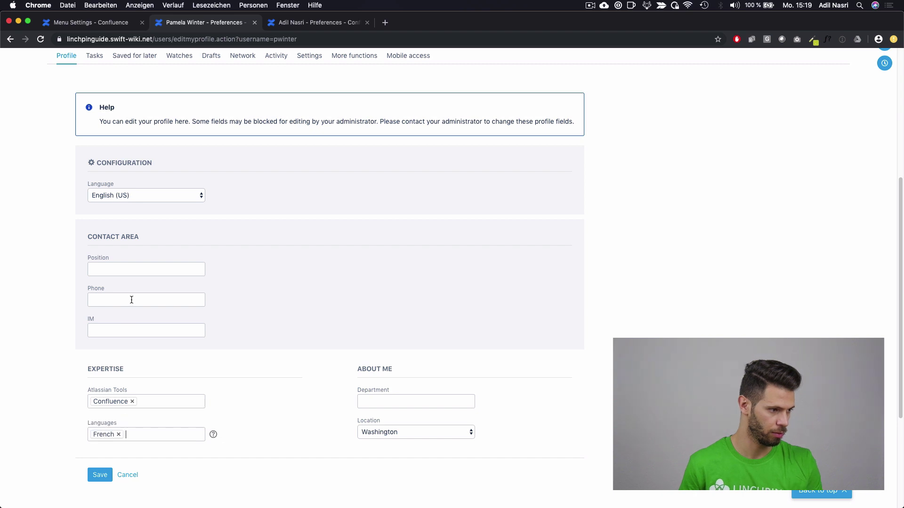
Step: Set Position to Marketing Manager and save the profile
left_click(138, 270)
type("HR Manager")
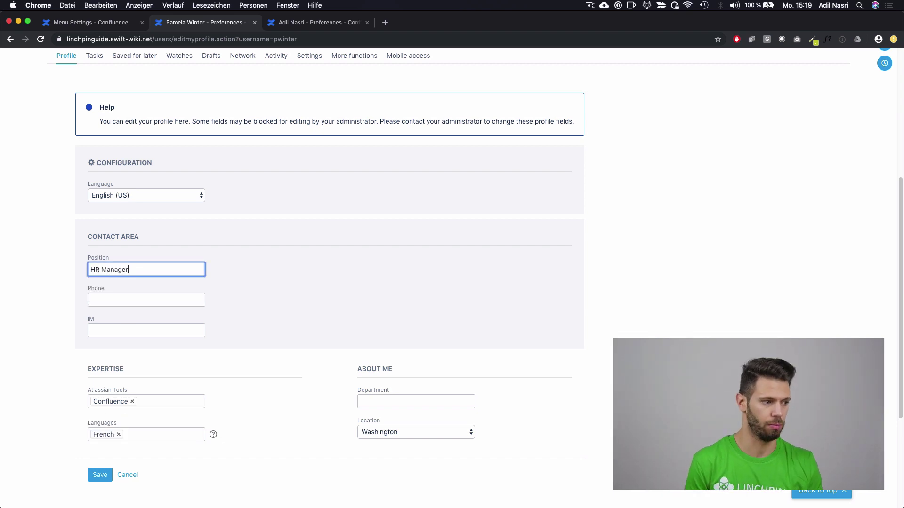
key("BackSpace")
key("BackSpace")
key("BackSpace")
type("Marketing")
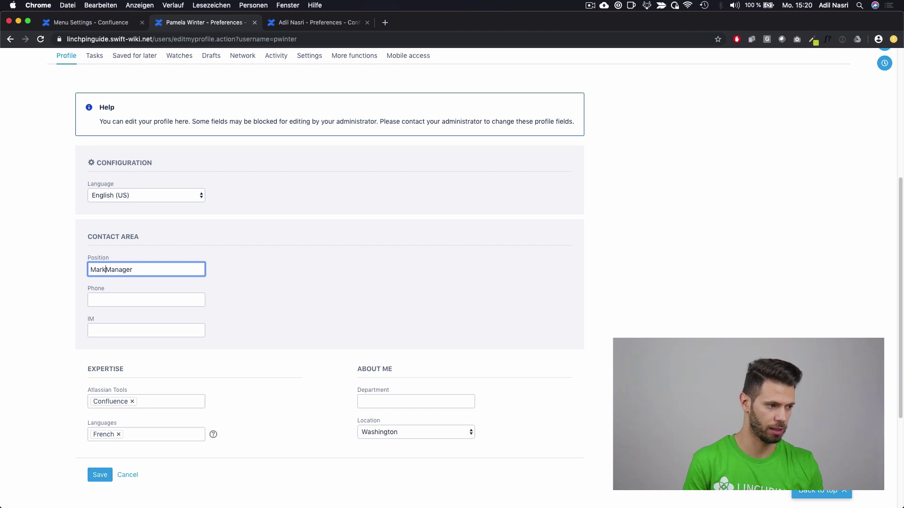
left_click(100, 475)
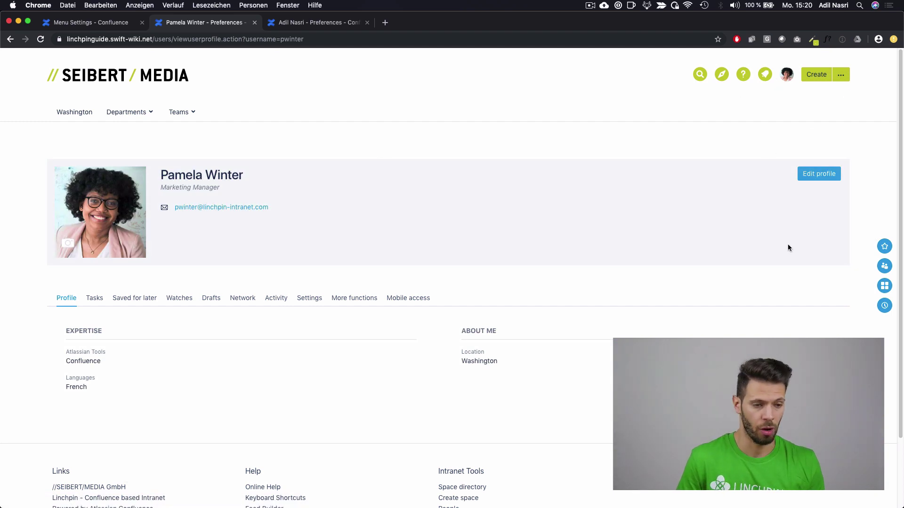
left_click(884, 268)
left_click(720, 89)
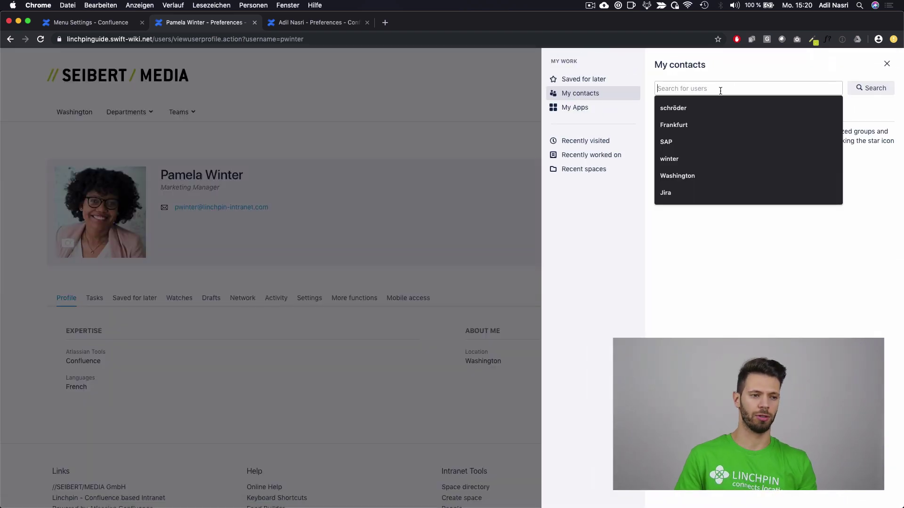
type("adil")
key("Return")
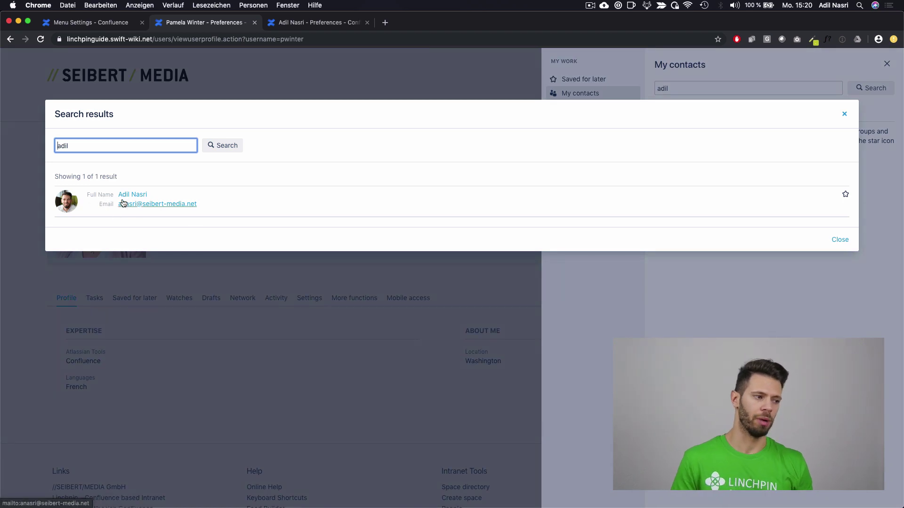
double_click(106, 147)
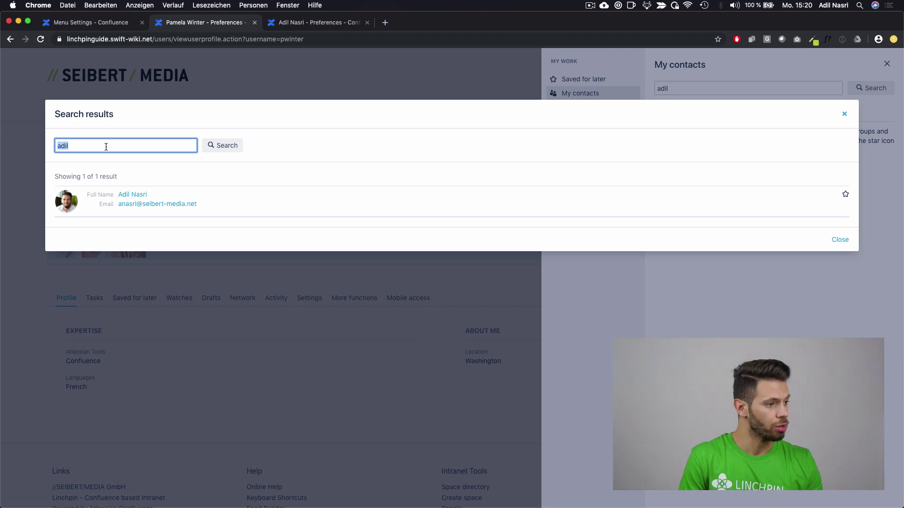
type("washington")
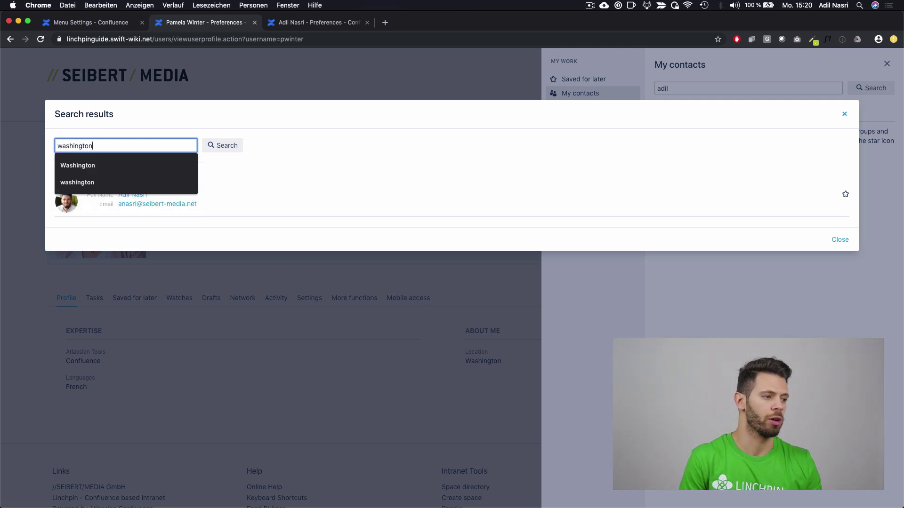
key("Return")
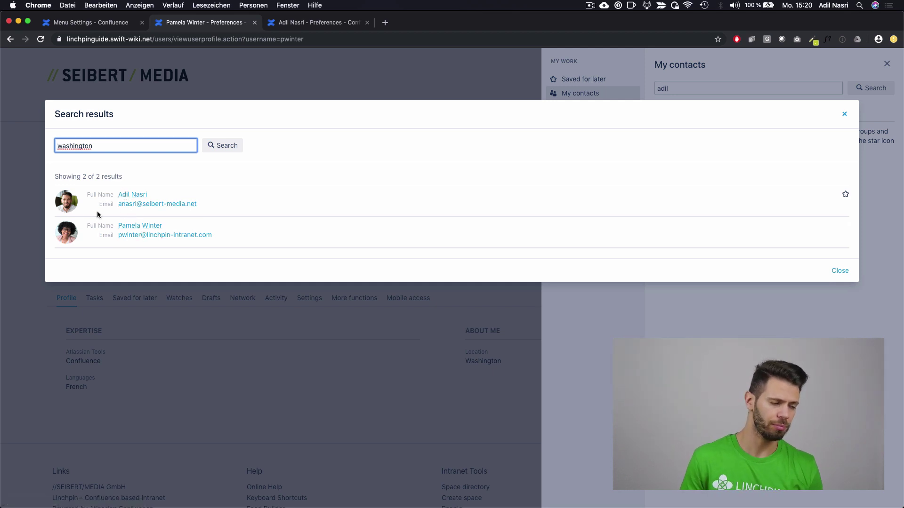
double_click(151, 146)
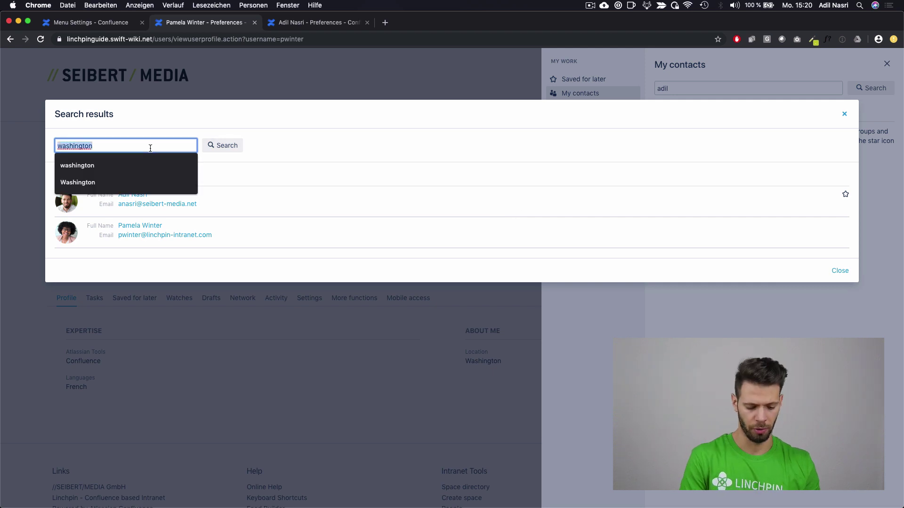
type("bitbucket")
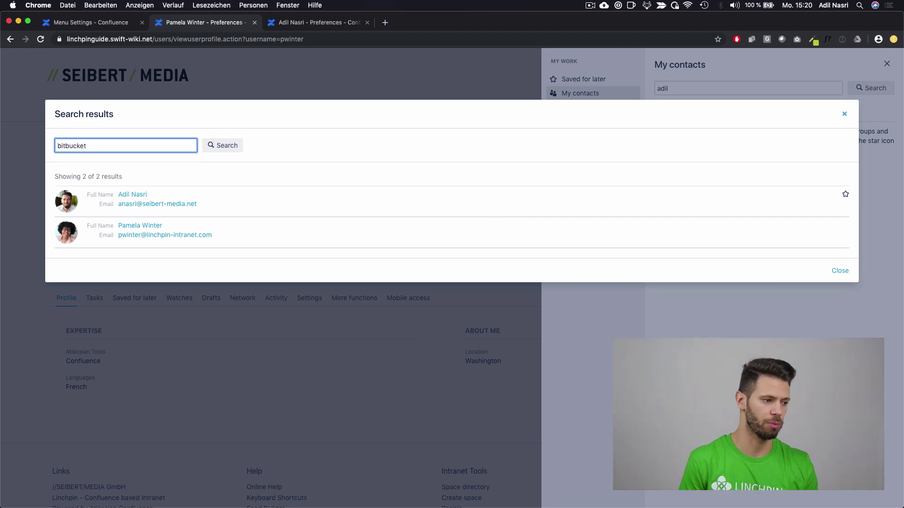
key("super+a")
type("conf")
key("Return")
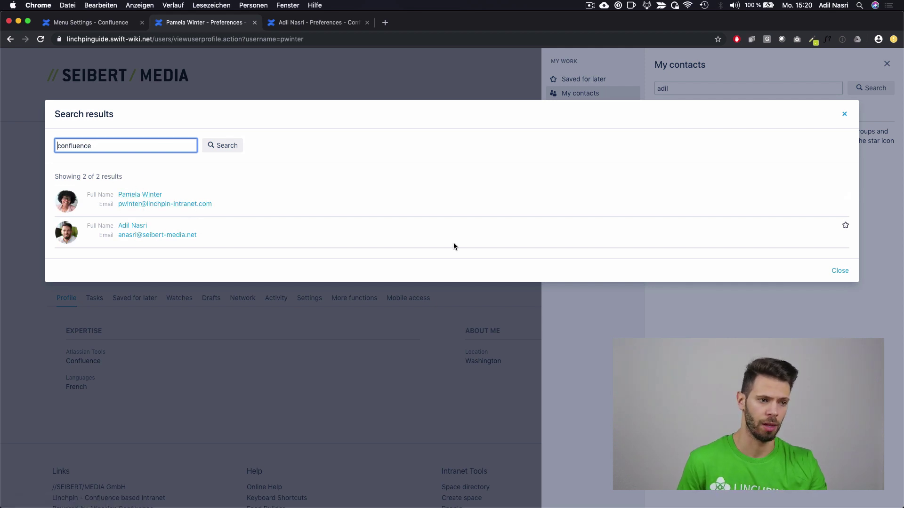
left_click(421, 238)
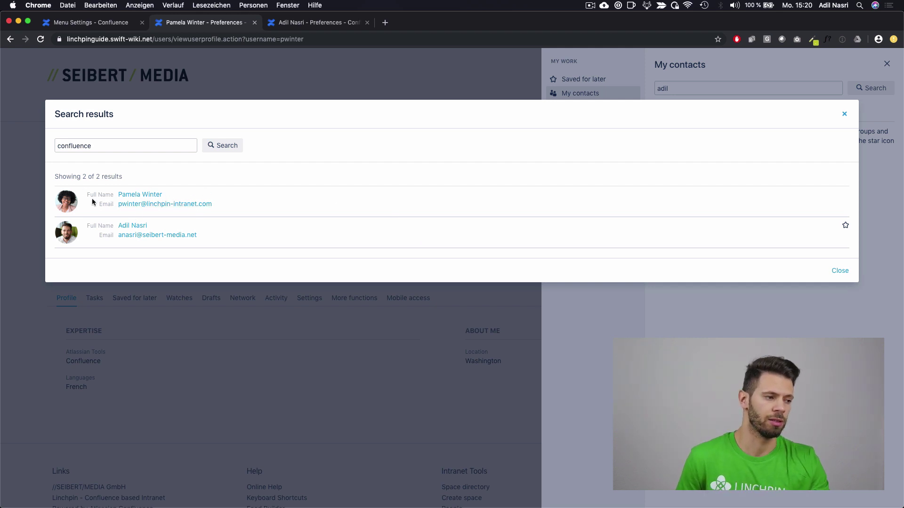
left_click(840, 271)
left_click(533, 238)
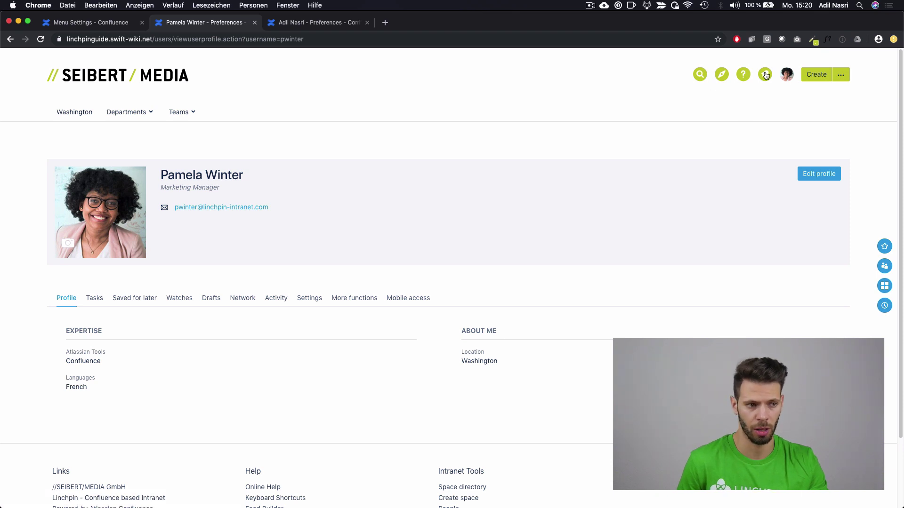
Step: Log out and sign back in with the administrator account
left_click(788, 79)
left_click(754, 270)
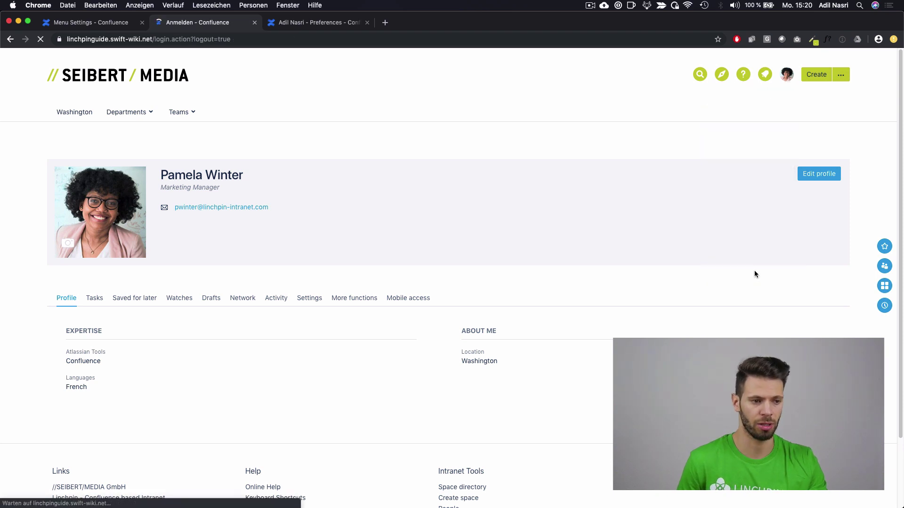
type("anasri")
key("Tab")
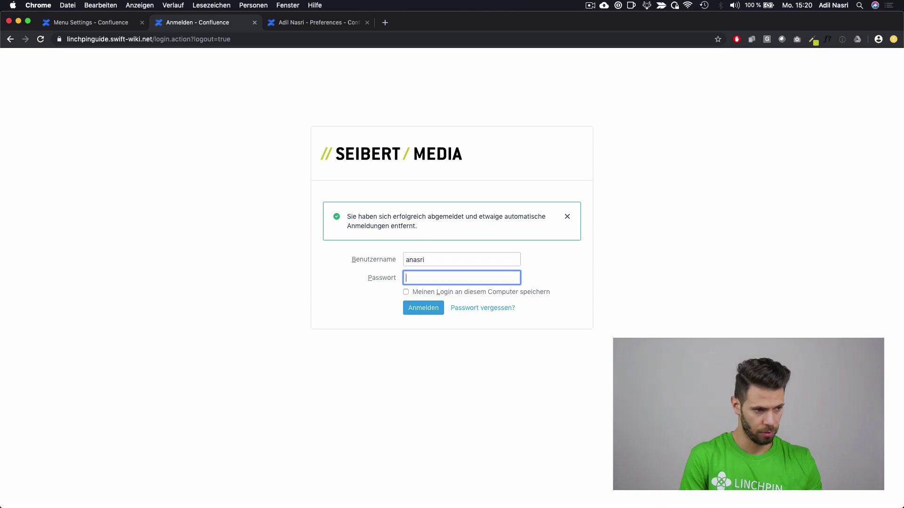
key("Return")
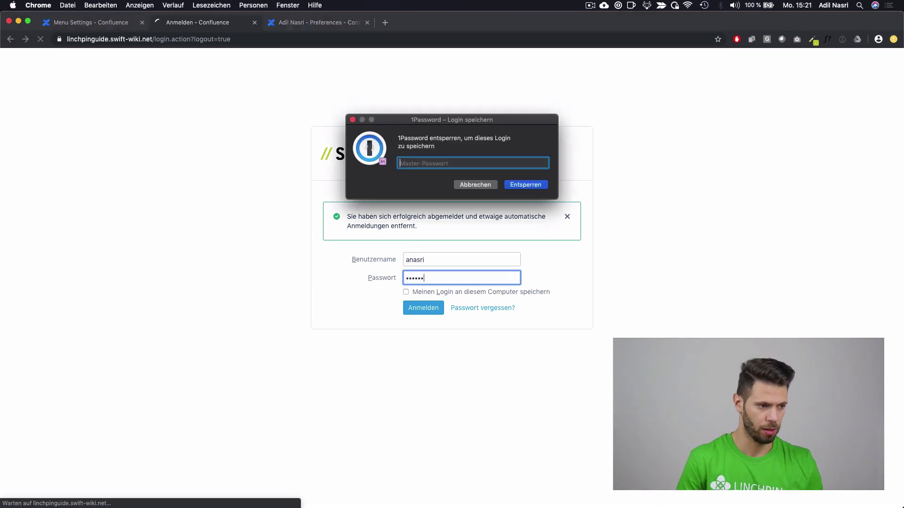
left_click(484, 186)
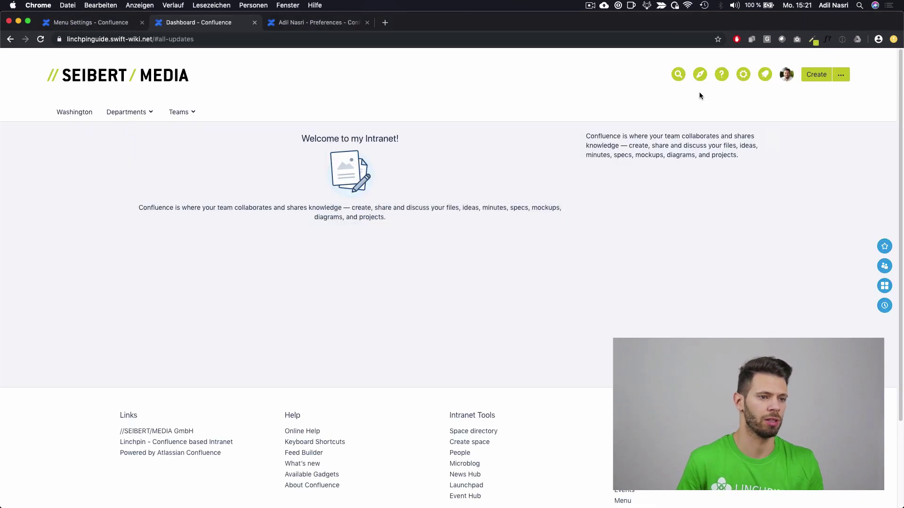
Step: Open the Linchpin Theme configuration, confirm the admin password, and expand Linchpin Sidebar
left_click(744, 74)
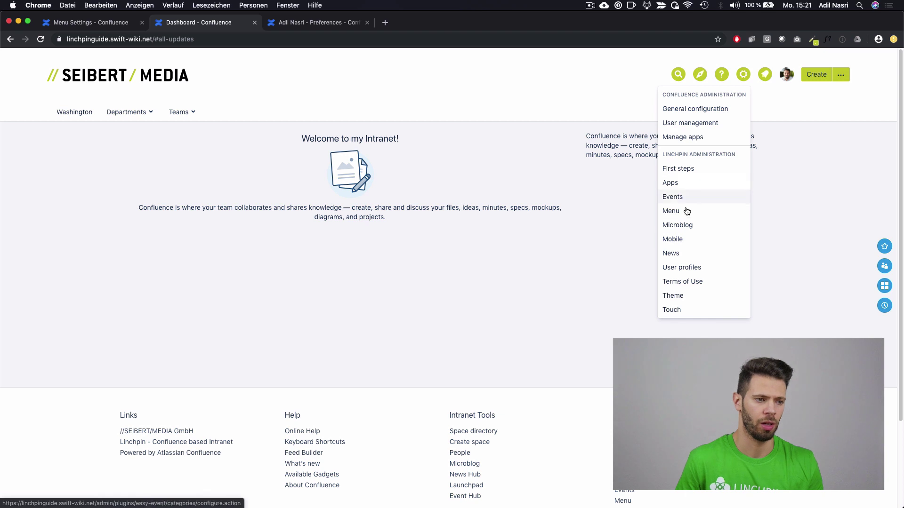
left_click(692, 296)
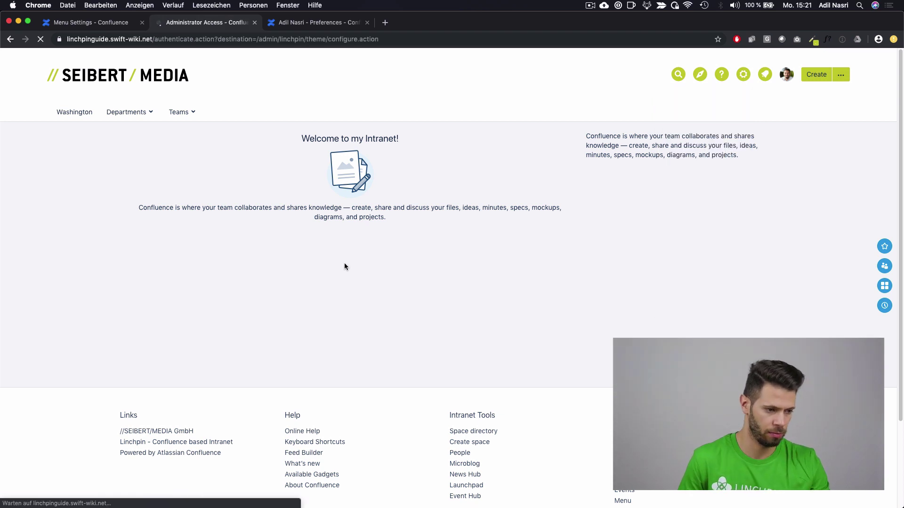
type("••••••")
key("Return")
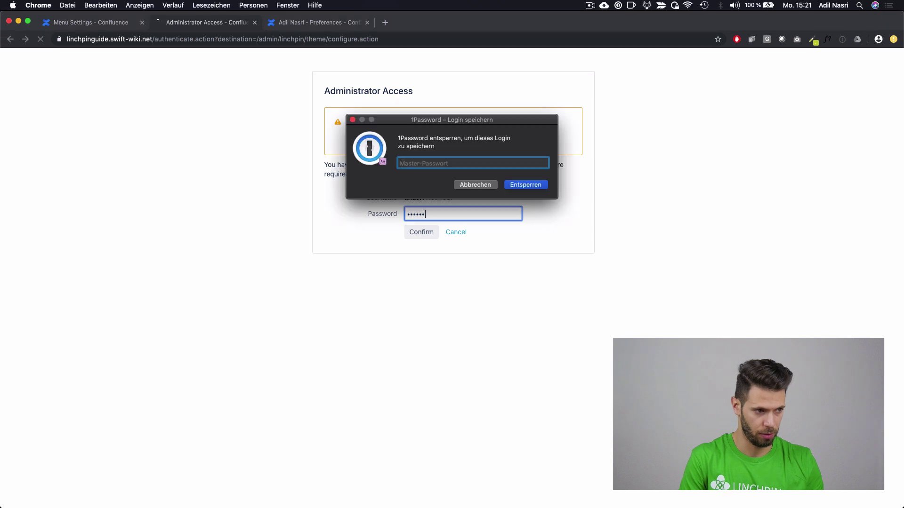
key("Escape")
scroll(255, 298, "down", 3)
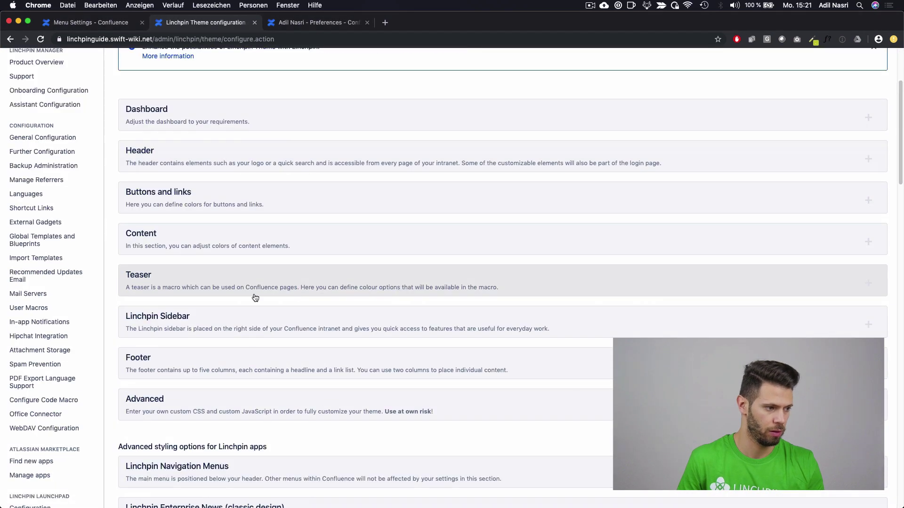
left_click(197, 329)
scroll(207, 324, "down", 5)
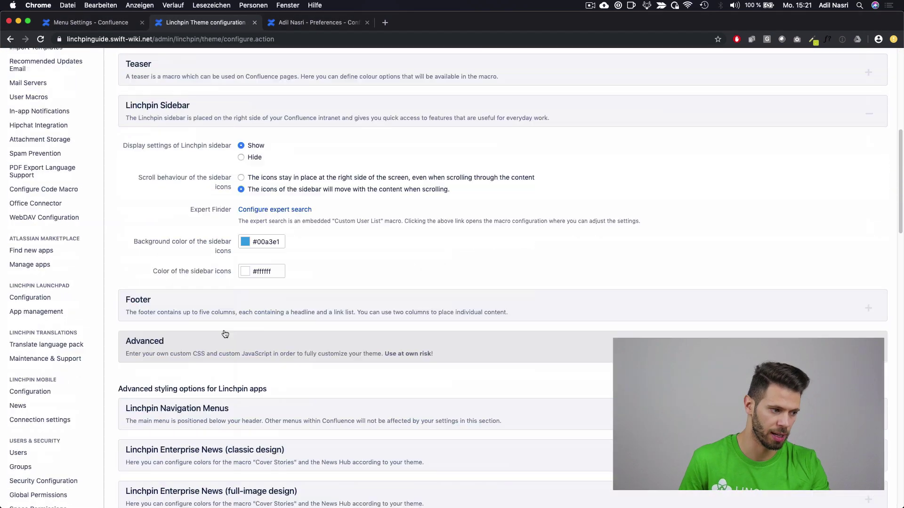
Step: Open Configure expert search and leave Profile fields to search empty
left_click(288, 210)
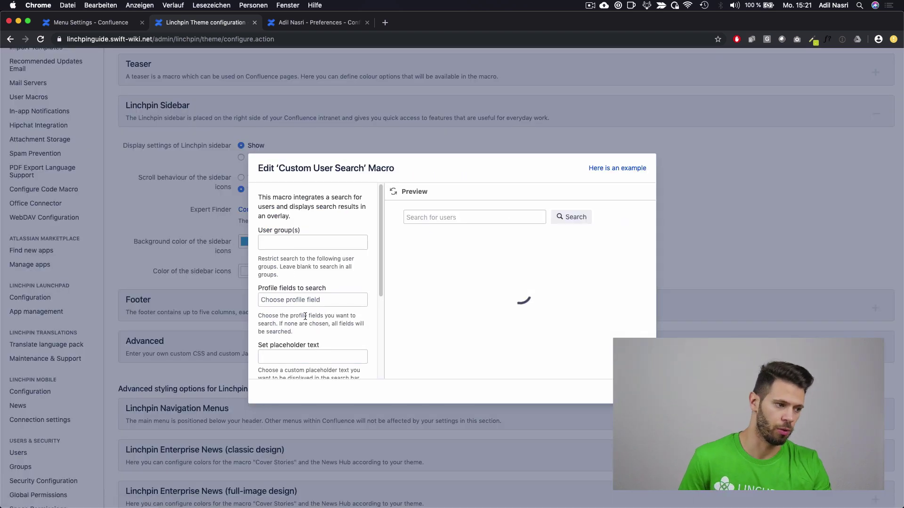
left_click(313, 300)
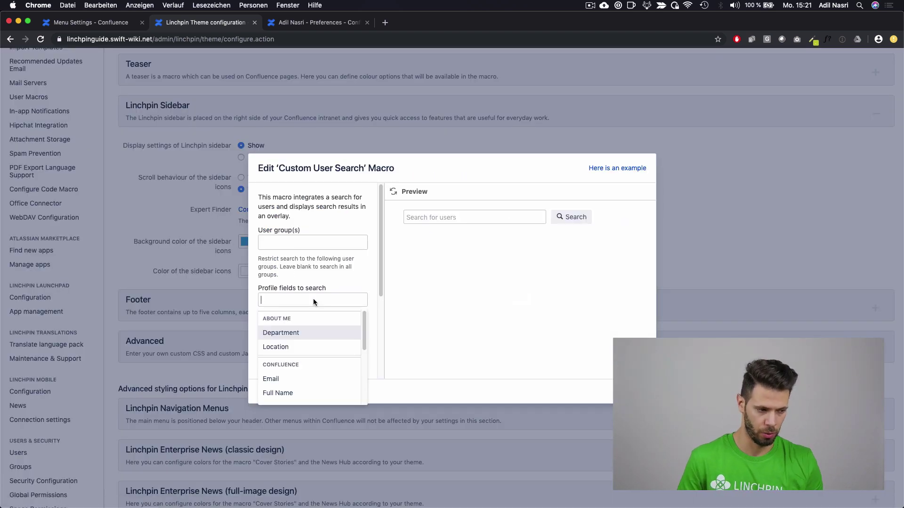
type("loc")
key("Return")
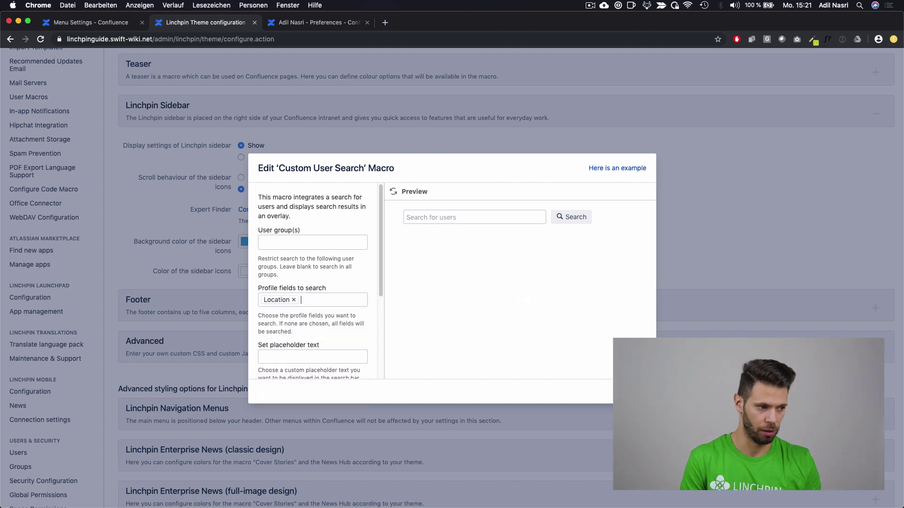
key("BackSpace")
key("Escape")
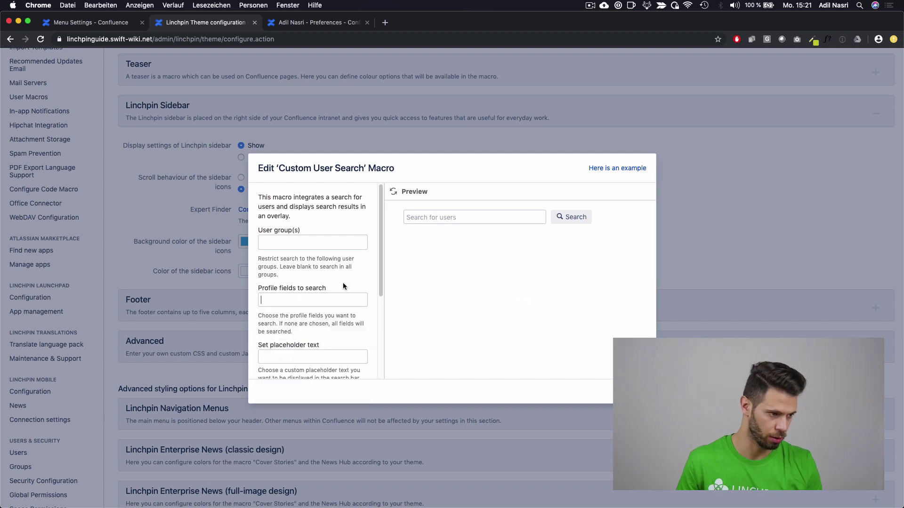
scroll(289, 361, "down", 3)
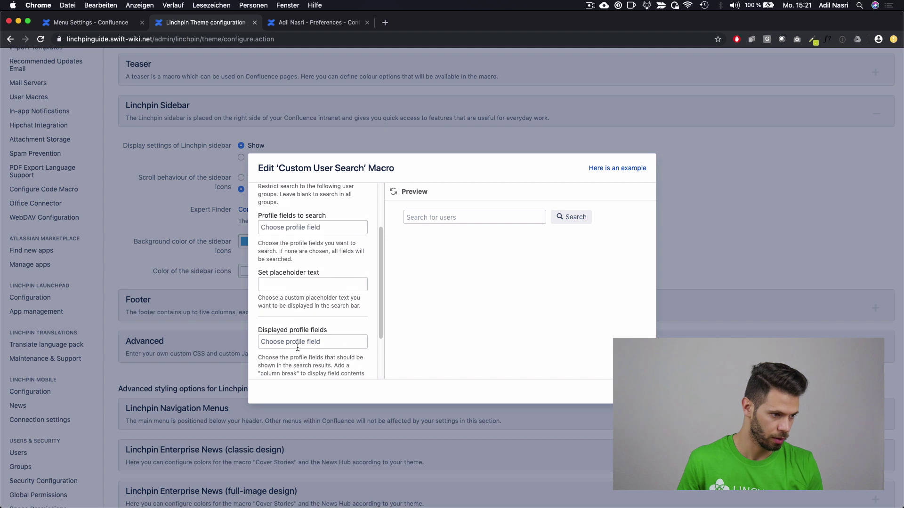
Step: Add Location and Atlassian Tools to Displayed profile fields and apply the settings
left_click(311, 342)
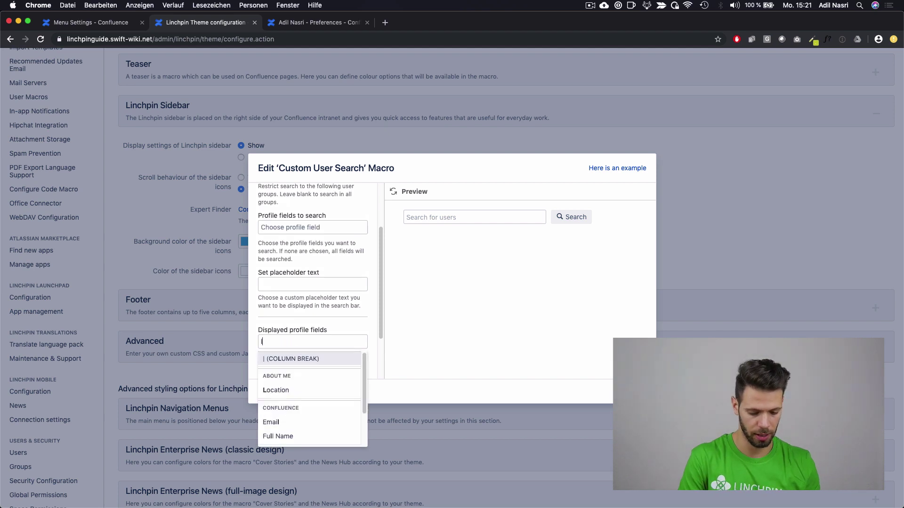
type("location")
key("Return")
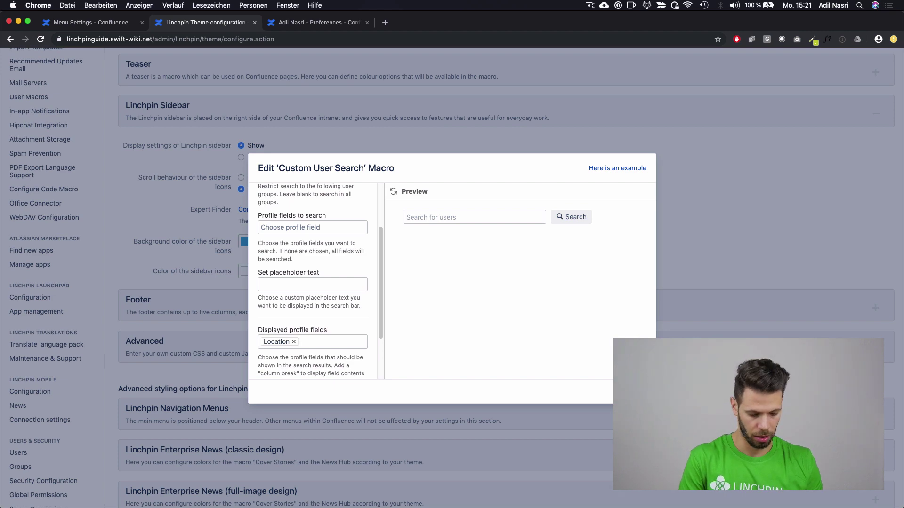
type("at")
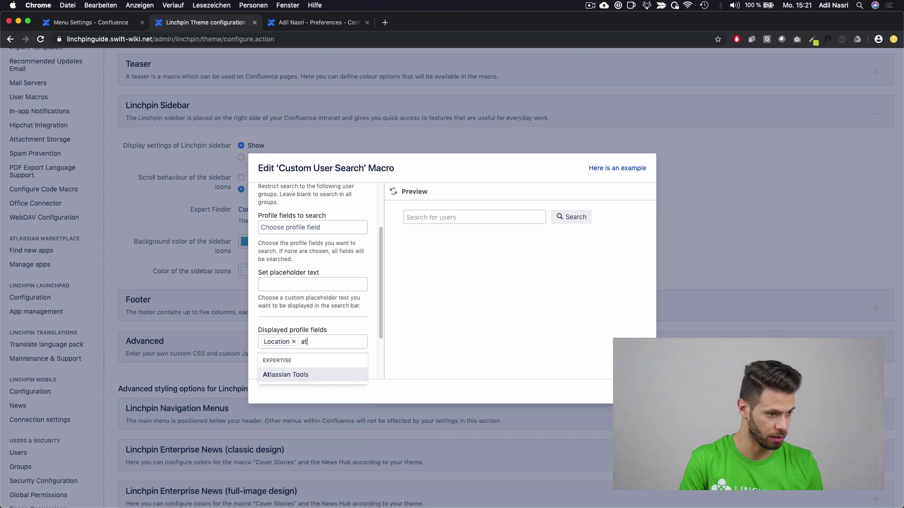
key("Return")
left_click(628, 391)
scroll(544, 433, "down", 5)
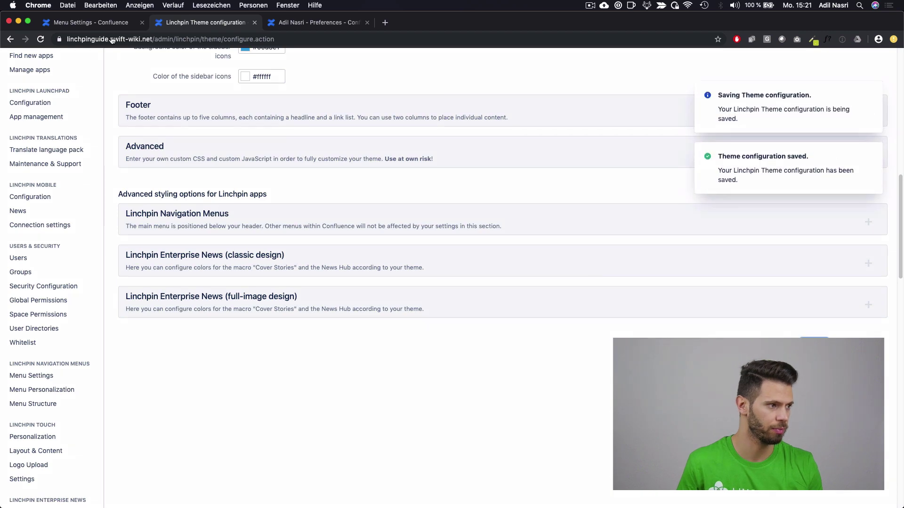
scroll(120, 98, "up", 15)
Step: From the dashboard, open My contacts and search users for 'washington'
left_click(71, 86)
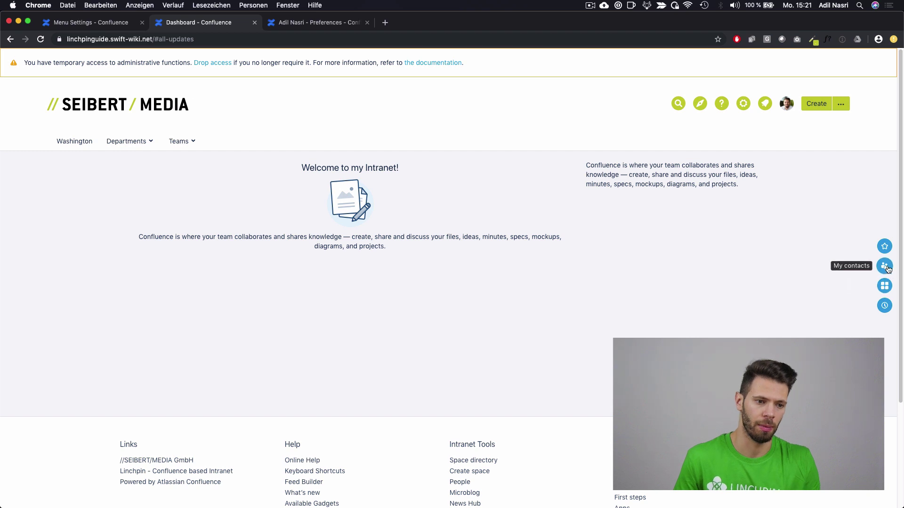
left_click(885, 266)
left_click(715, 89)
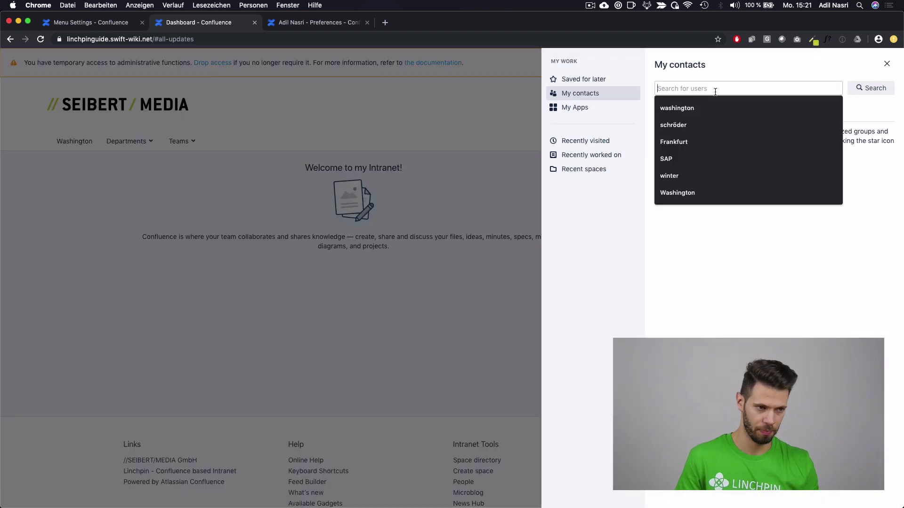
type("washington")
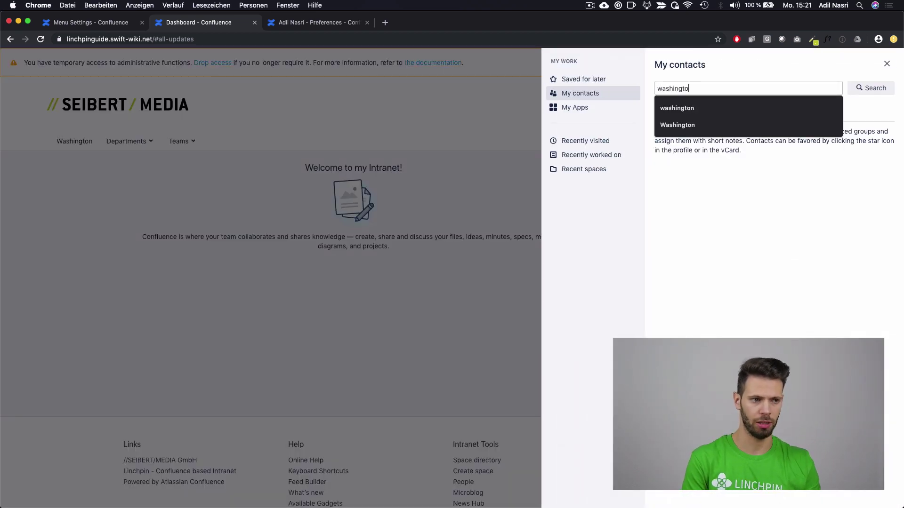
key("Return")
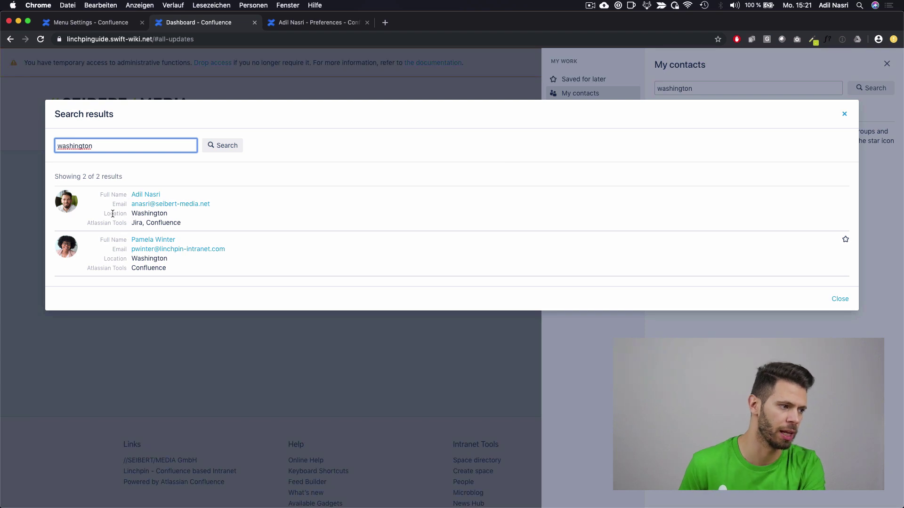
Step: Review the results' Location values, then close the search results and contacts panel
left_click_drag(100, 215, 167, 214)
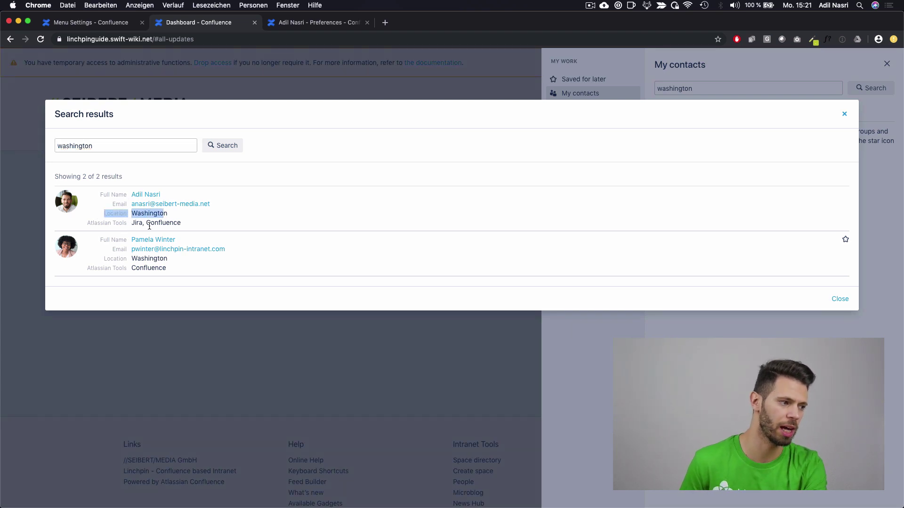
left_click(148, 225)
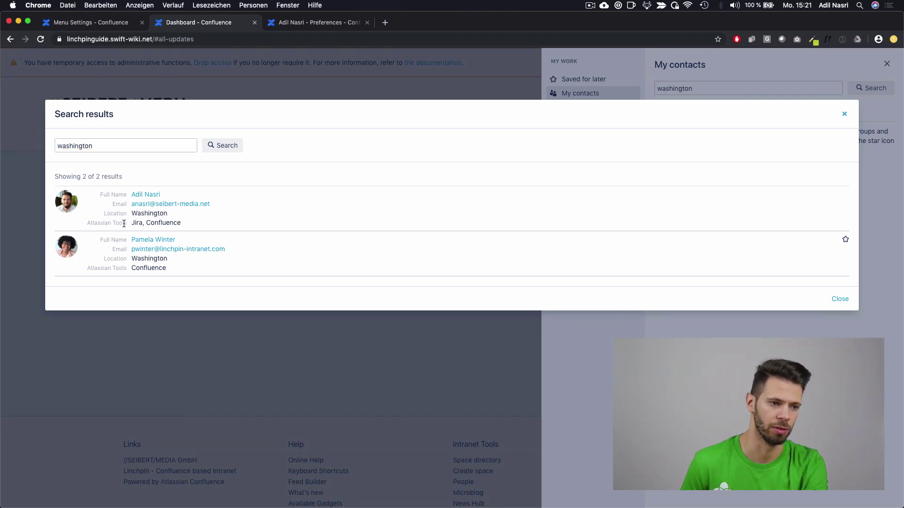
left_click(840, 299)
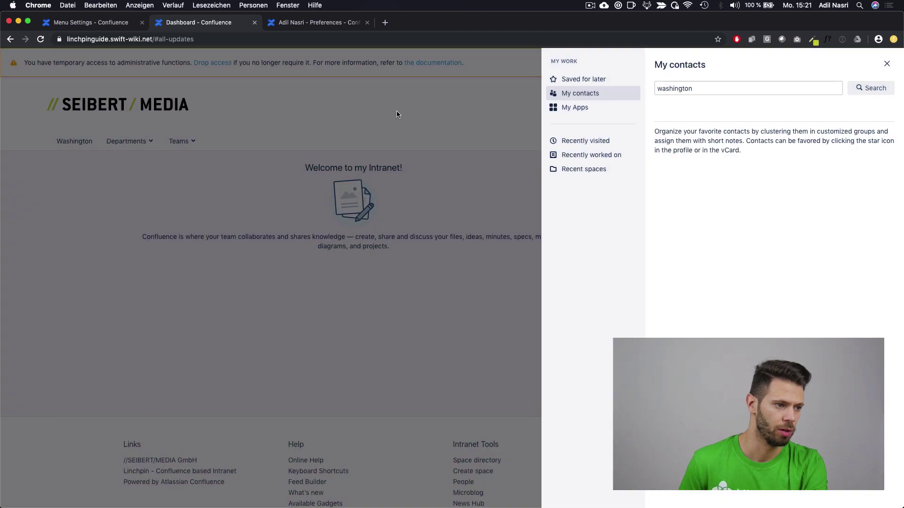
left_click(398, 117)
Step: Open the expert search configuration under Linchpin Sidebar in the Linchpin theme settings
left_click(738, 106)
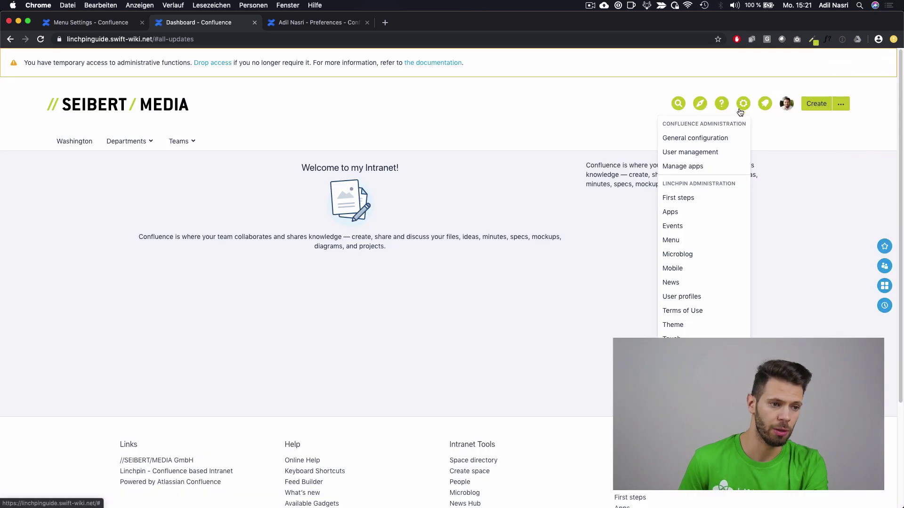
left_click(698, 325)
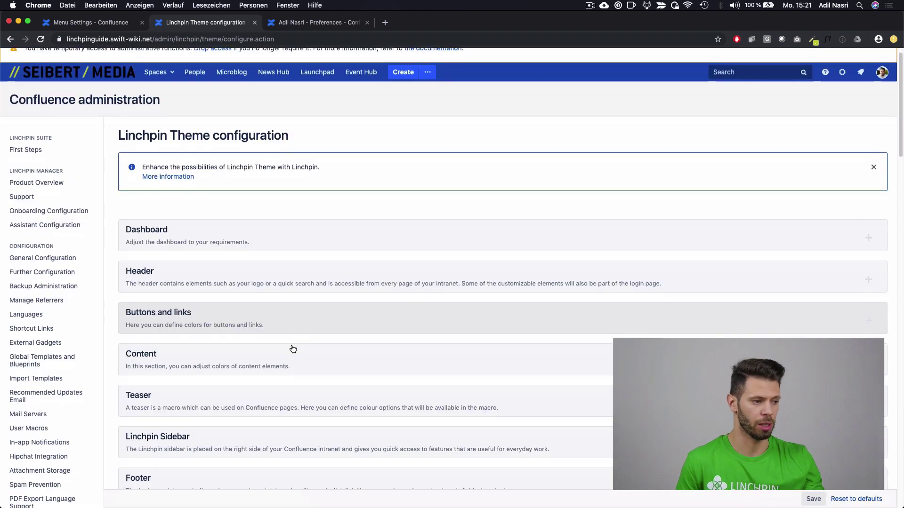
scroll(293, 349, "down", 2)
left_click(236, 362)
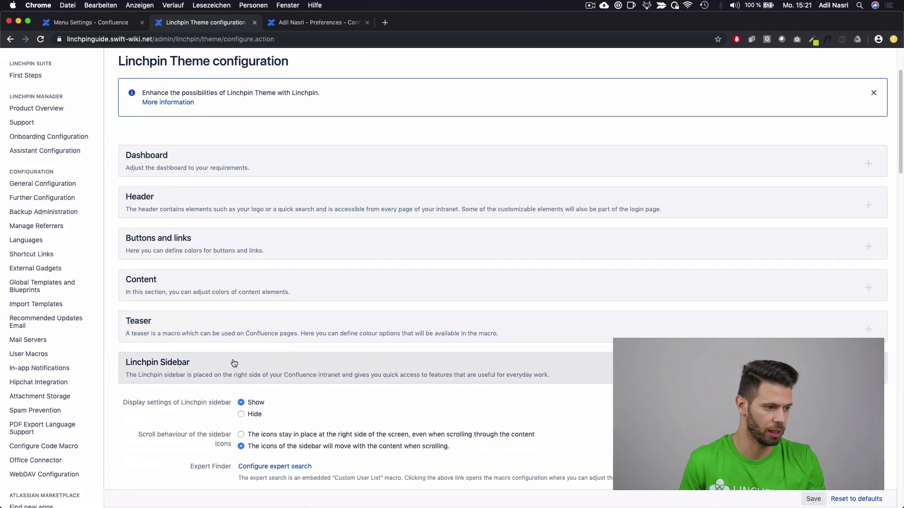
scroll(234, 360, "down", 3)
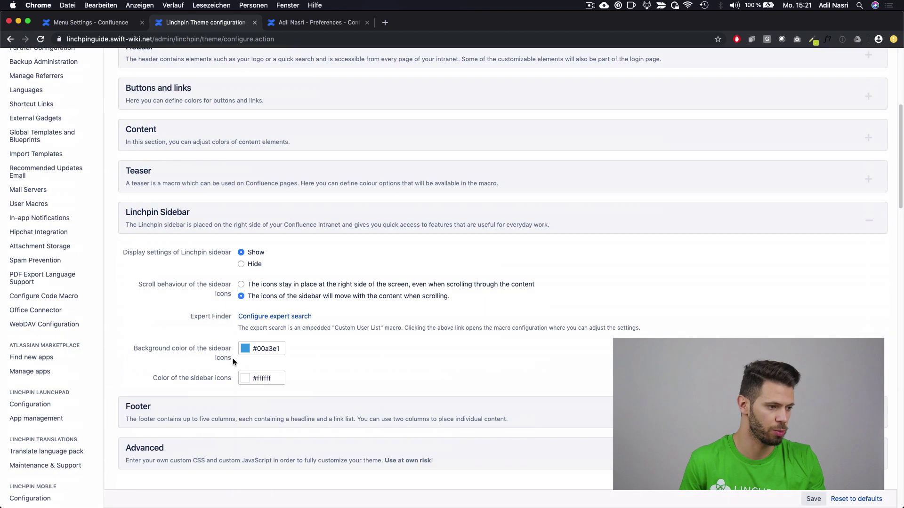
left_click(281, 322)
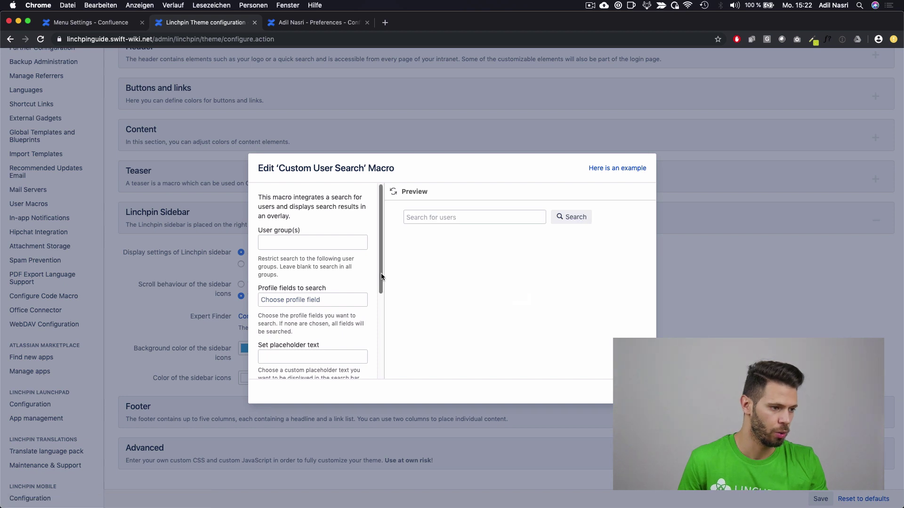
Step: Add Languages as an expert-search filtering profile field, save the theme, and return to the dashboard
left_click_drag(382, 276, 374, 363)
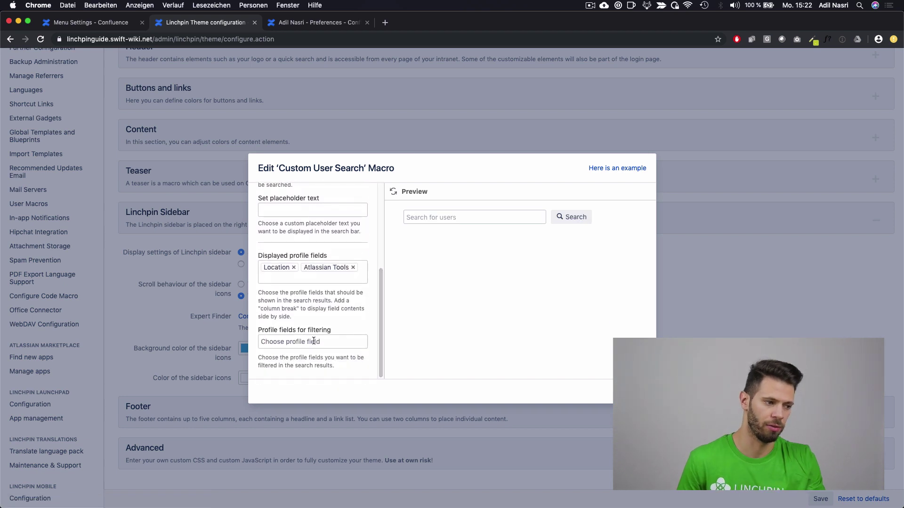
left_click(329, 342)
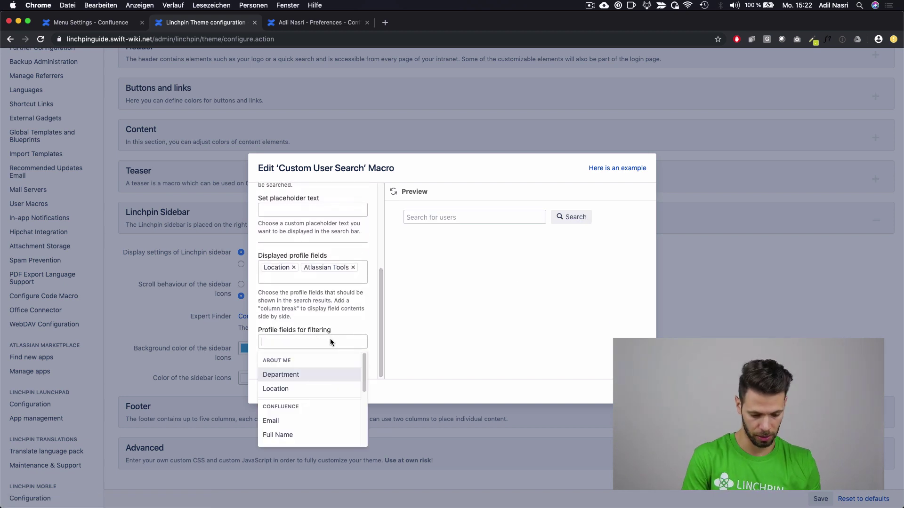
type("lan")
key("Return")
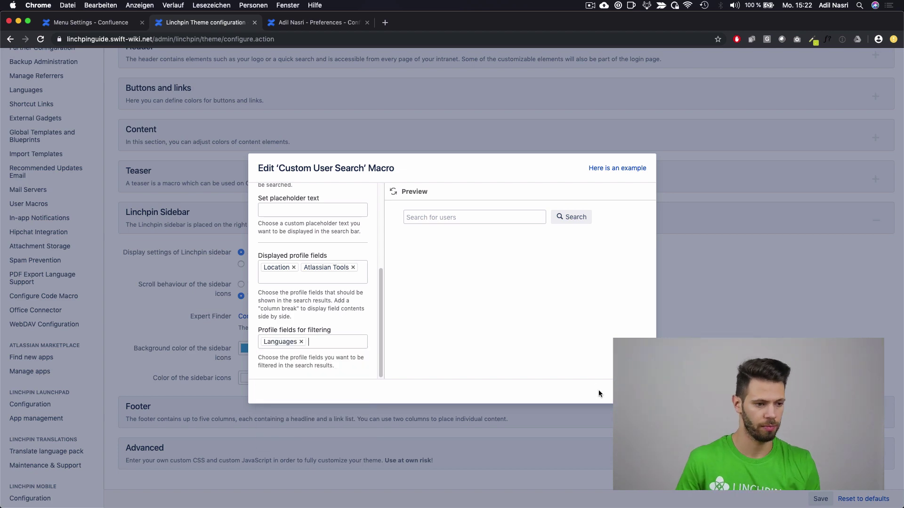
left_click(601, 394)
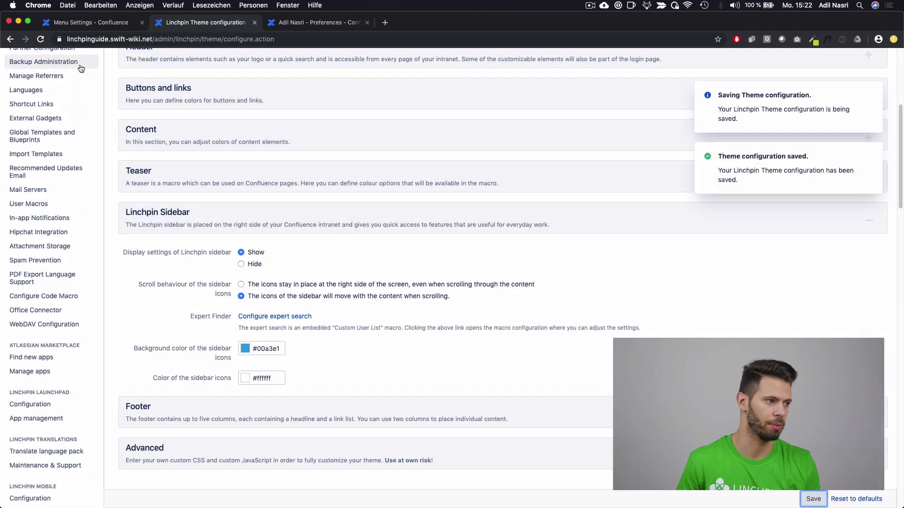
scroll(254, 255, "up", 5)
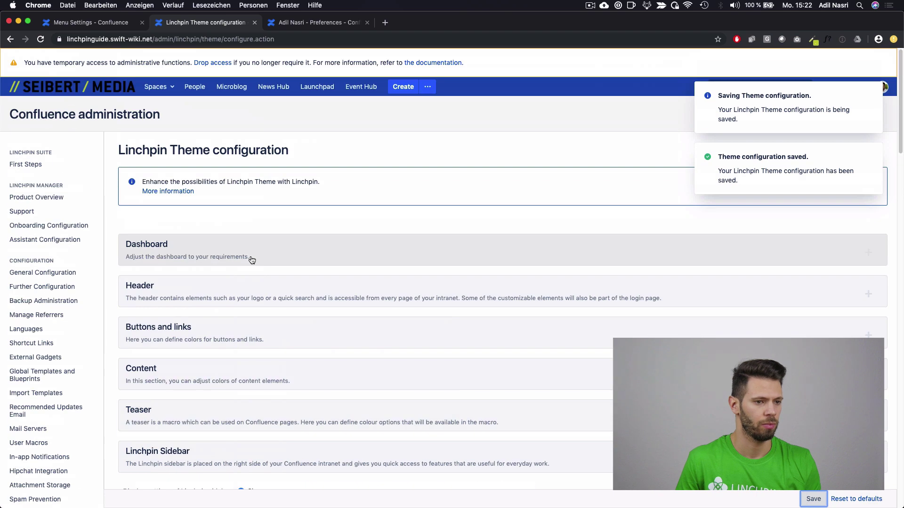
left_click(69, 94)
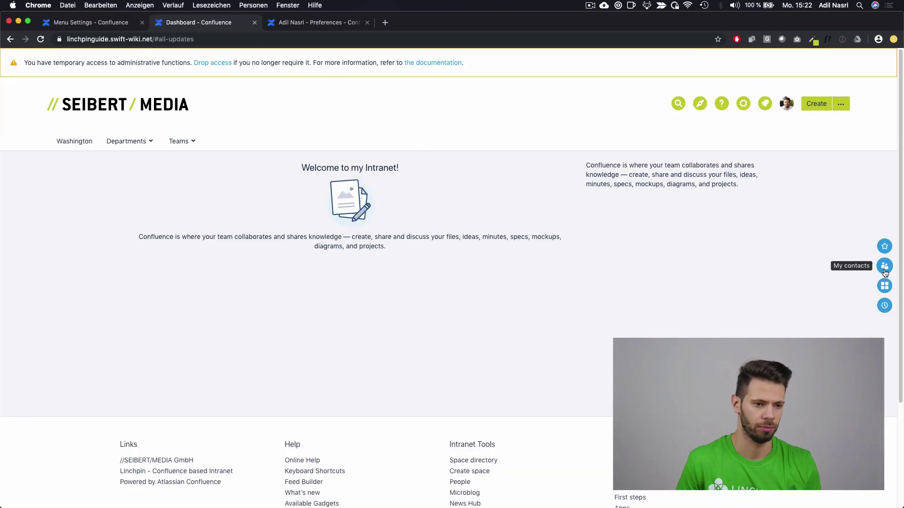
Step: Search users for 'confluence', filter Languages to French, and open the one remaining colleague's profile
left_click(884, 266)
left_click(722, 89)
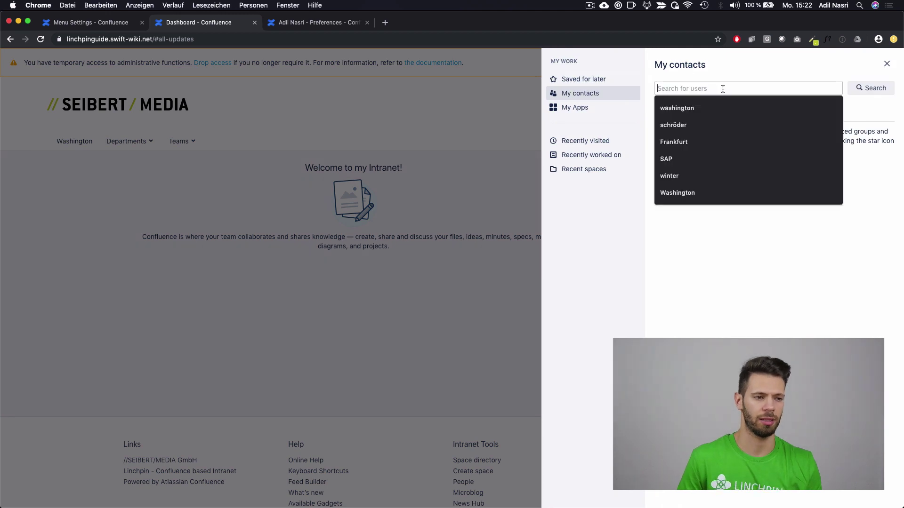
type("conflue")
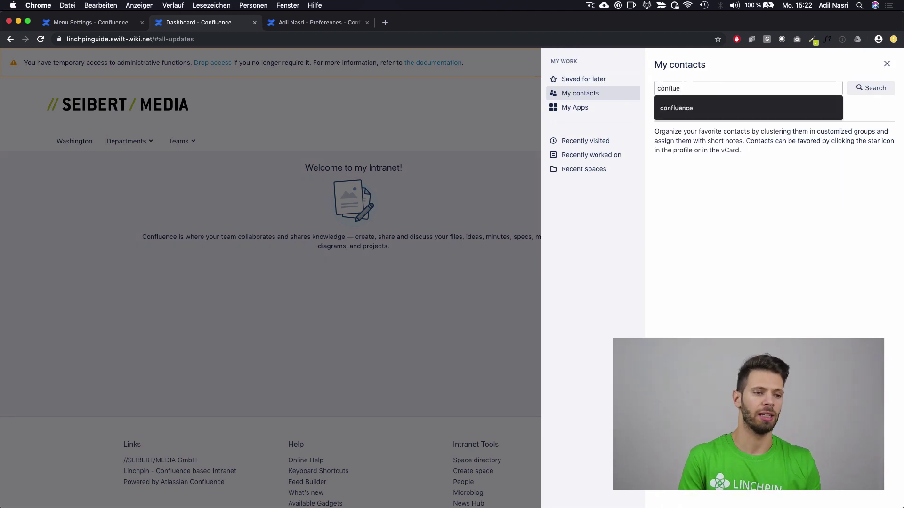
type("nce")
key("Return")
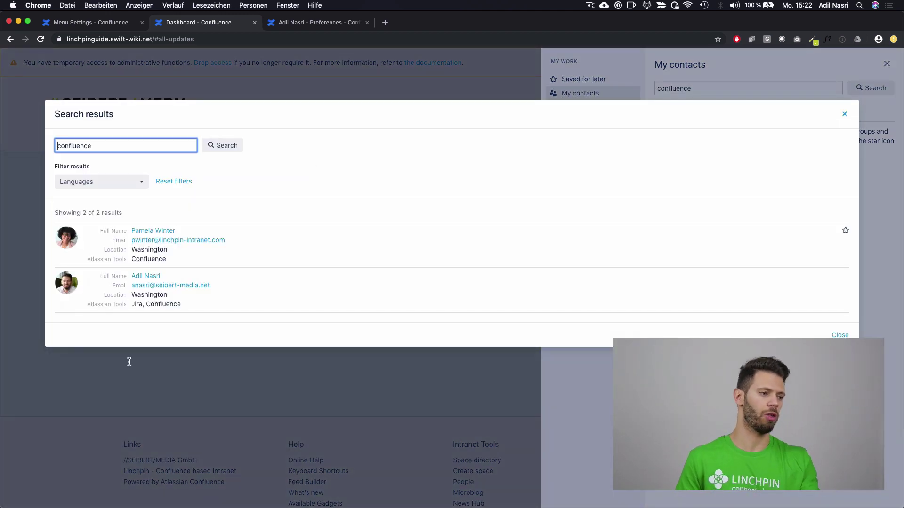
left_click(113, 183)
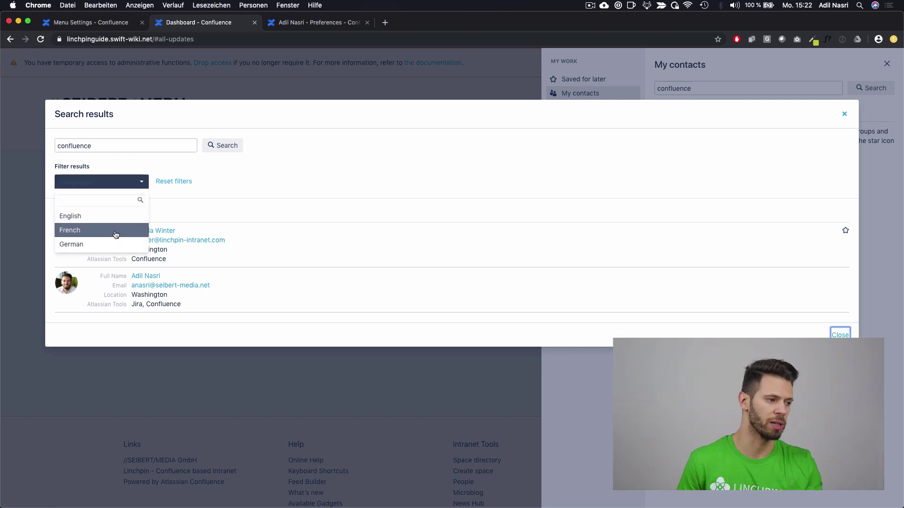
left_click(115, 235)
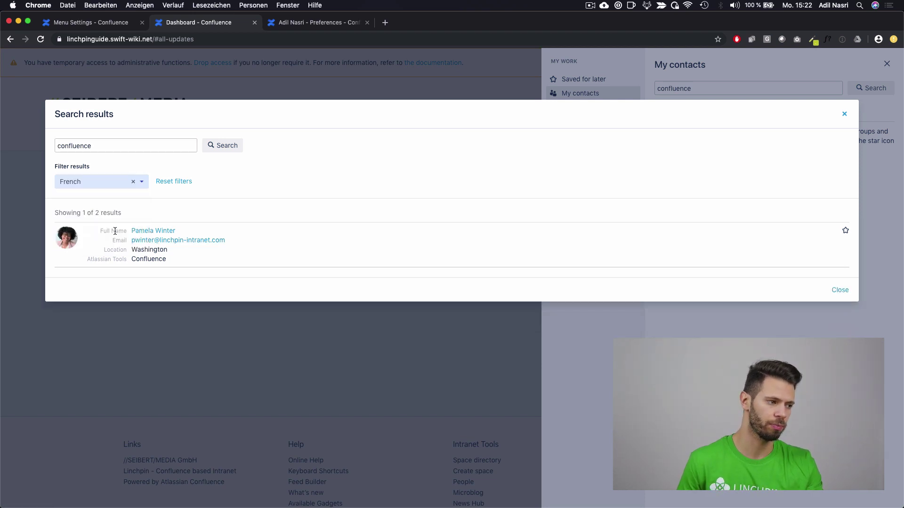
left_click(168, 231)
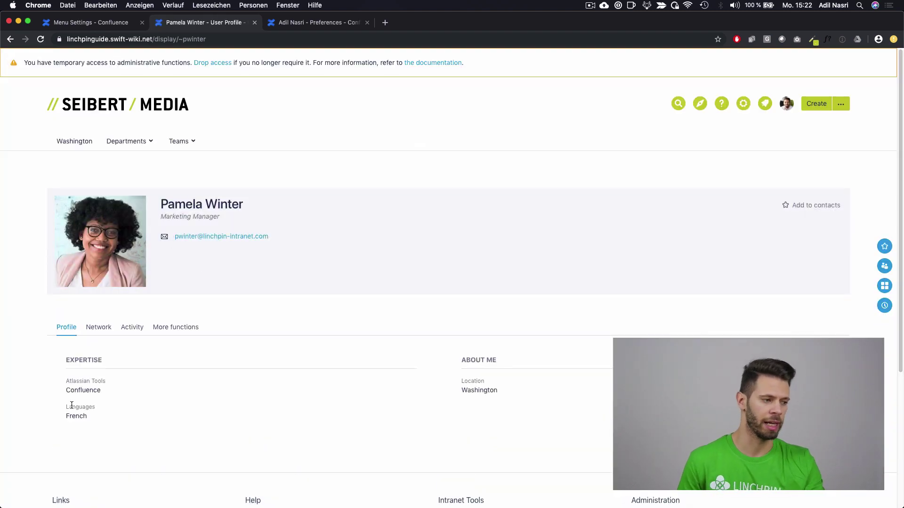
Step: Add the French-speaking colleague to contacts, verify them in My contacts, then go to Departments > Marketing
left_click(76, 419)
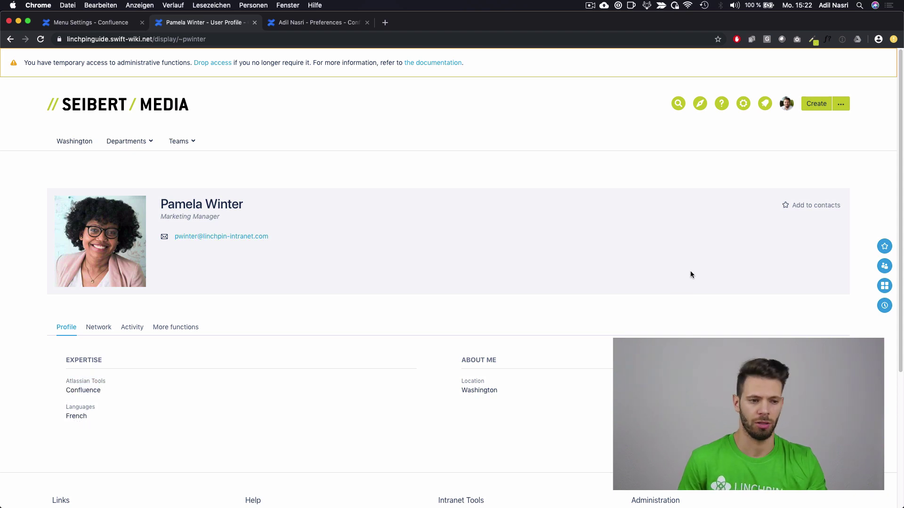
left_click(825, 206)
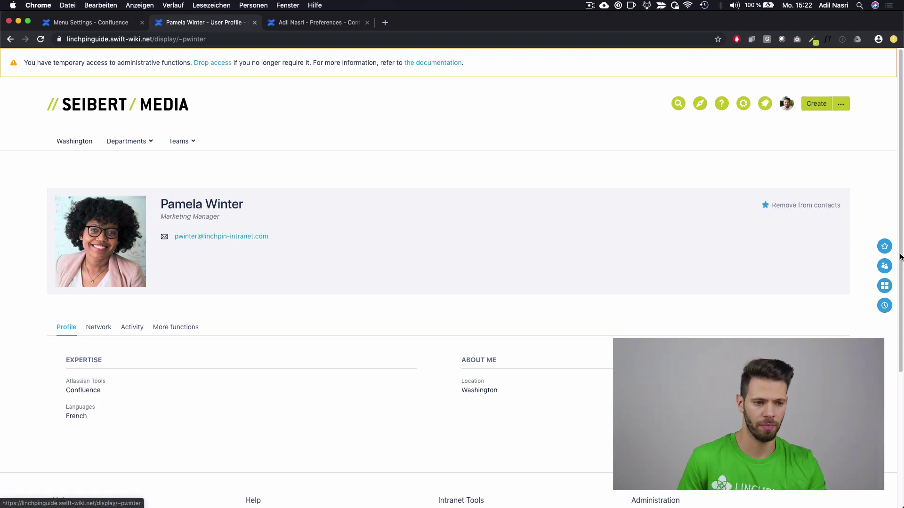
left_click(884, 266)
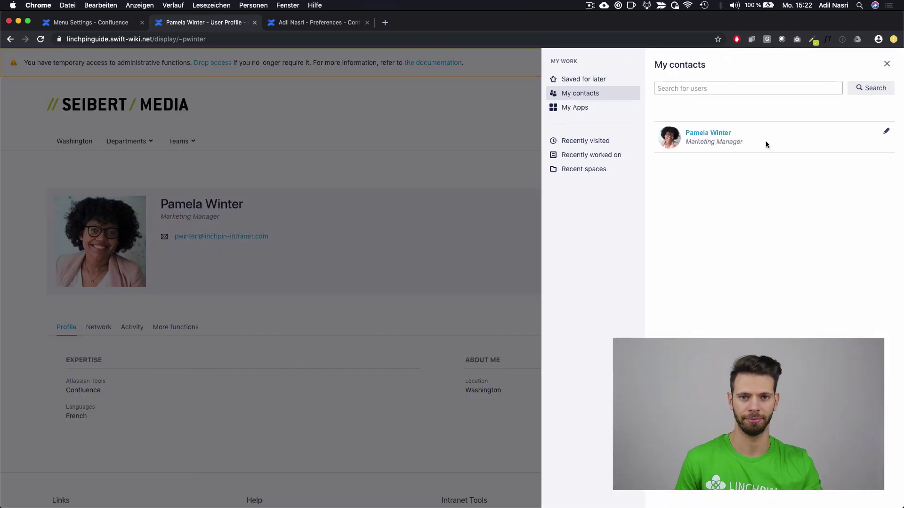
left_click(437, 185)
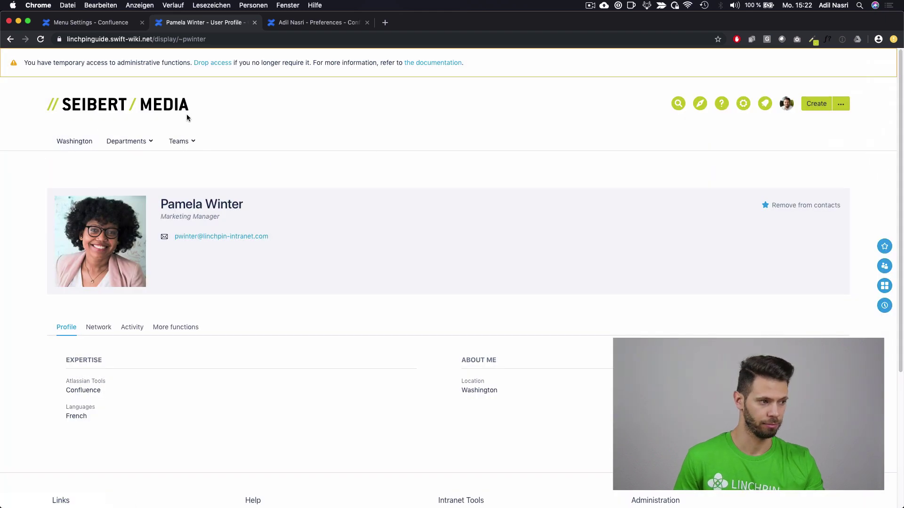
mouse_move(149, 140)
left_click(132, 180)
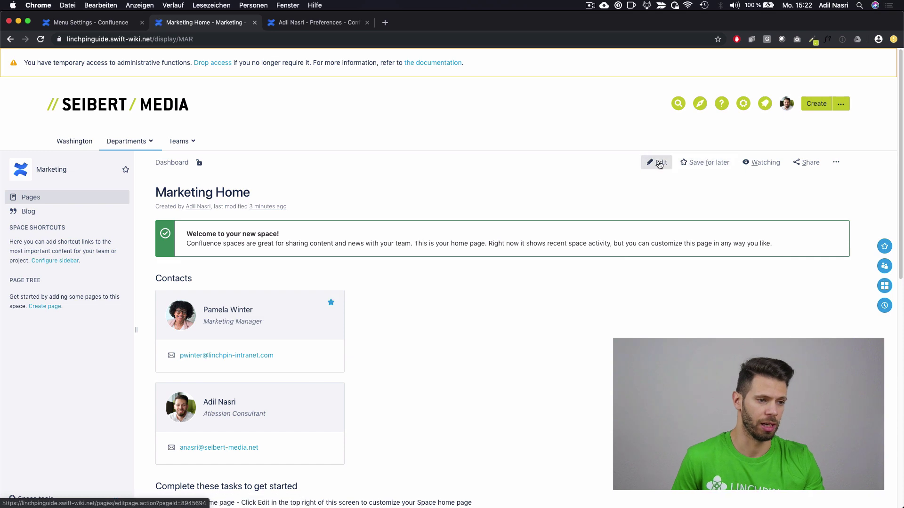
Step: Delete the Recent space activity heading and macro on Marketing Home, adding h2 'Everyone from Washington'
left_click(656, 162)
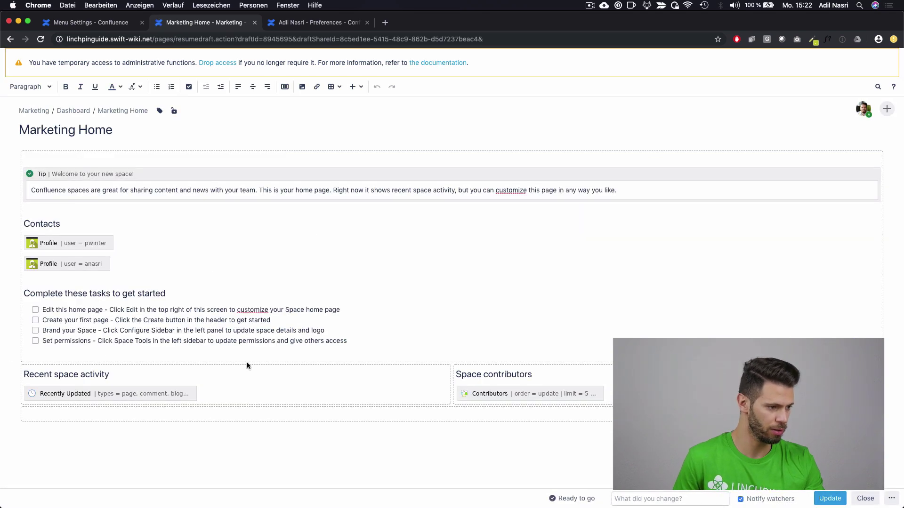
left_click_drag(299, 387, 16, 373)
key("BackSpace")
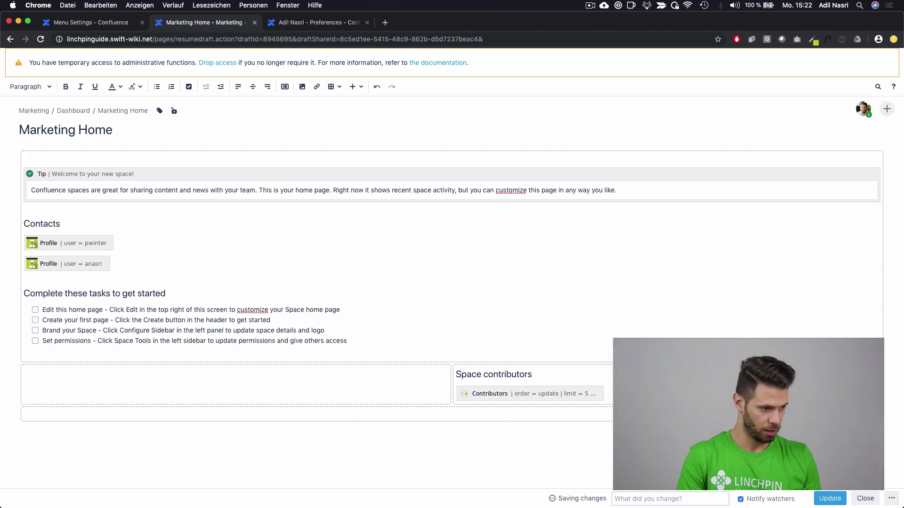
type("h2.")
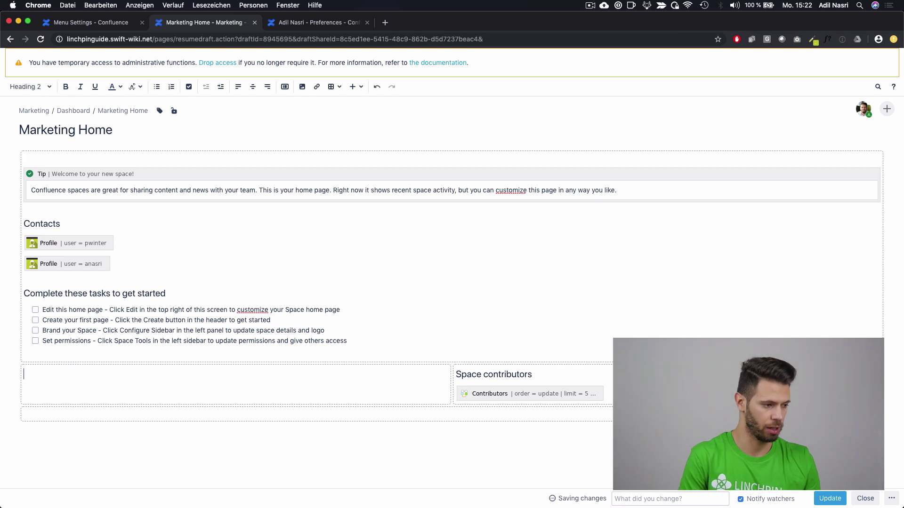
type("Everyo")
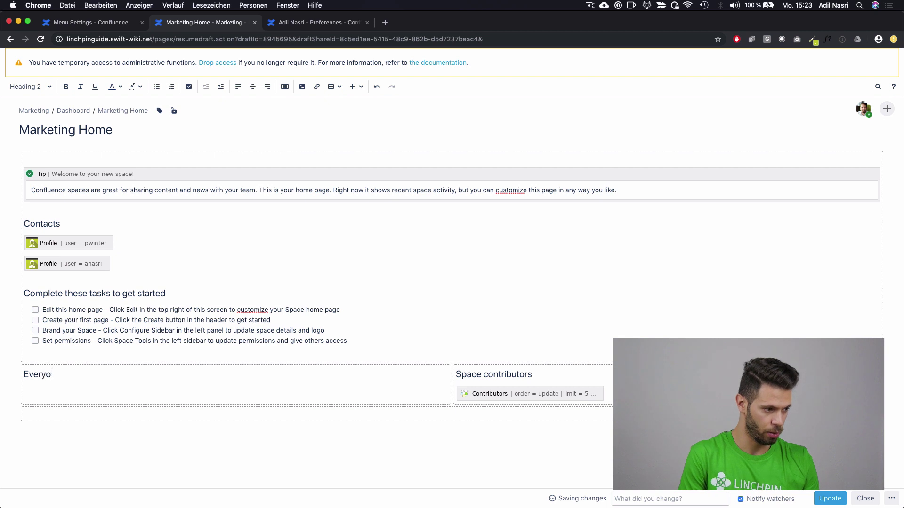
type("ne from Washin")
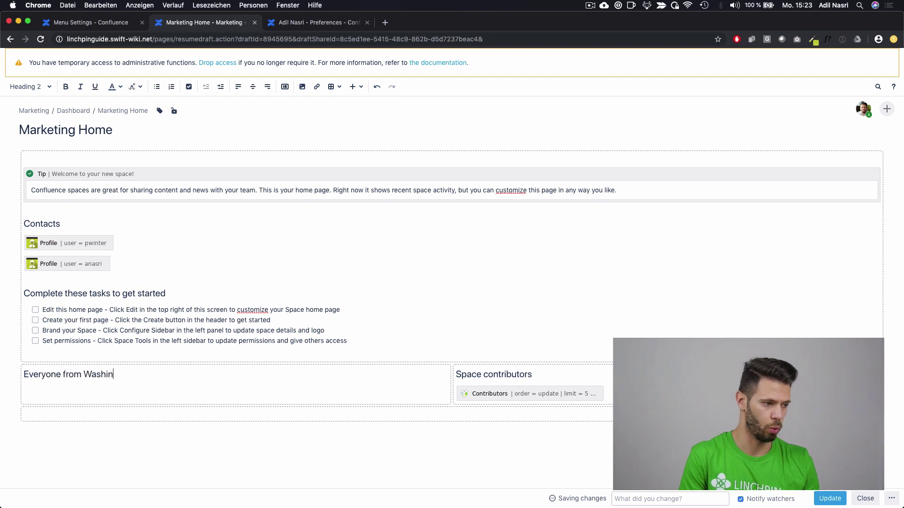
type("gton")
key("Return")
left_click(354, 87)
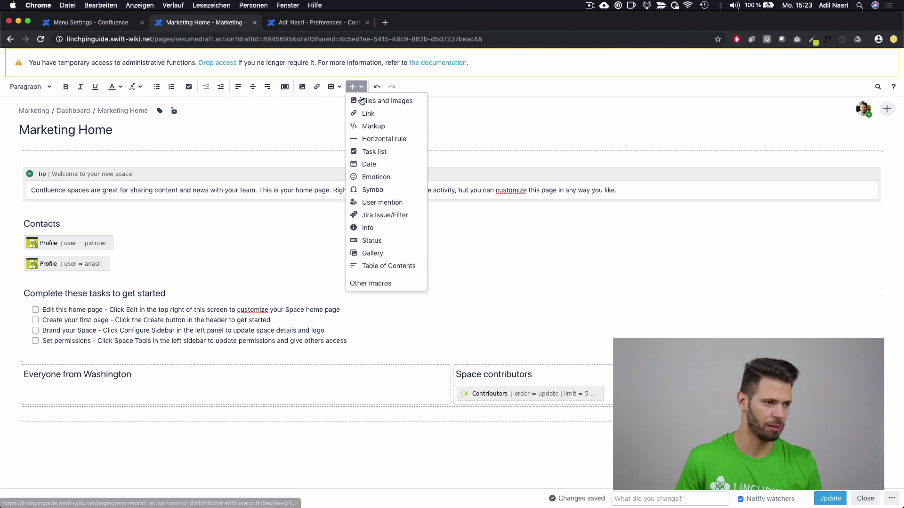
Step: Insert a Customized User List macro filtered by Location 'Washington' and publish the page
left_click(396, 282)
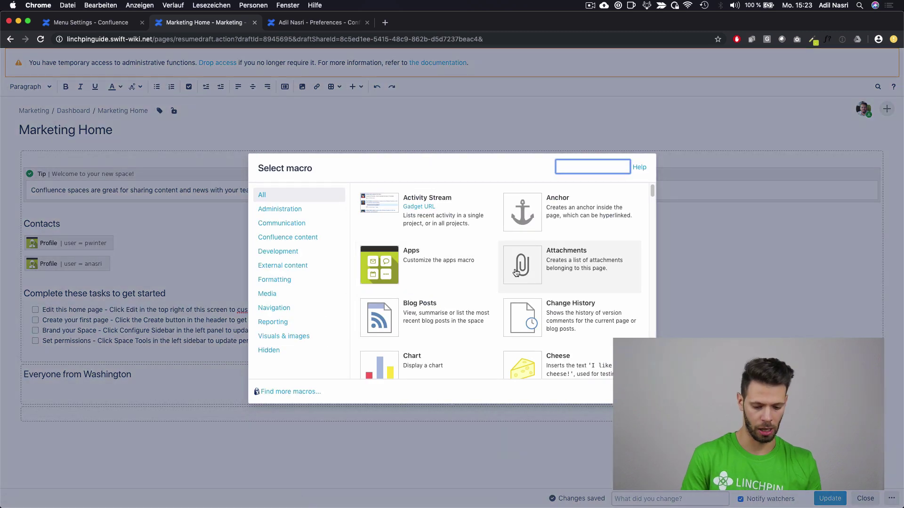
type("cus")
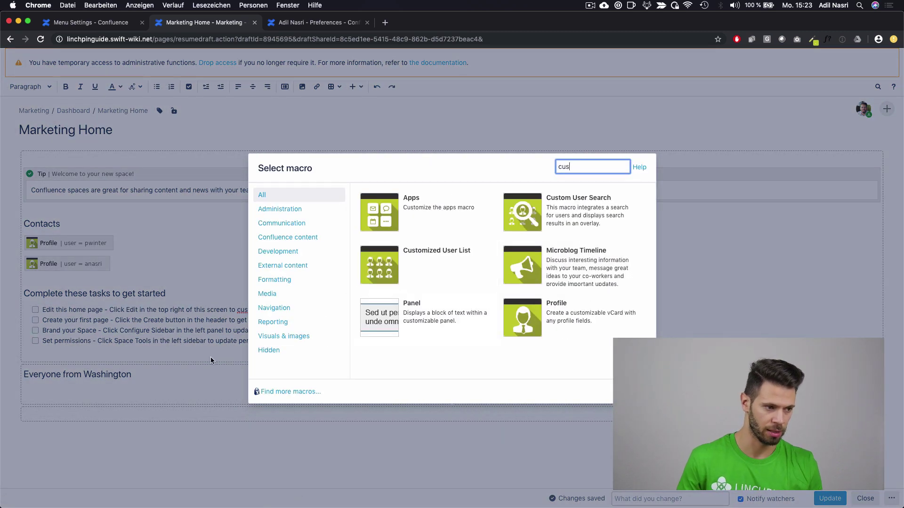
left_click(407, 271)
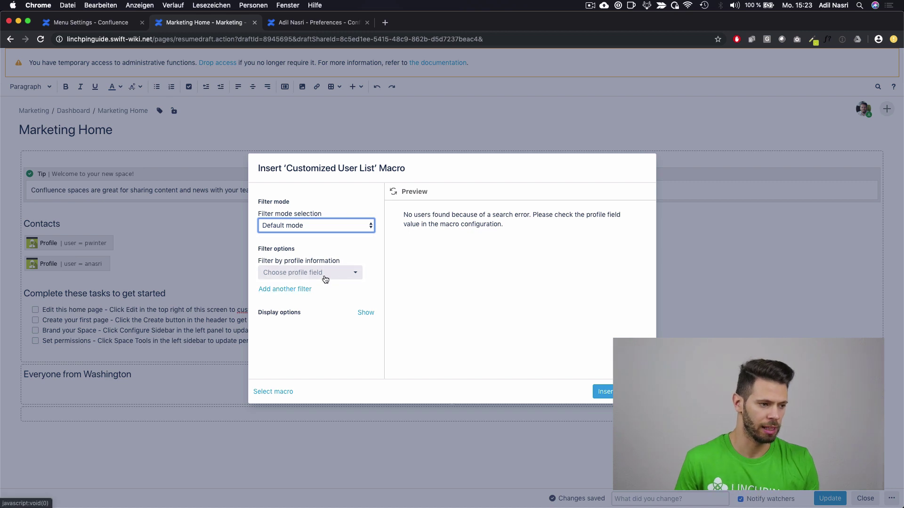
left_click(324, 275)
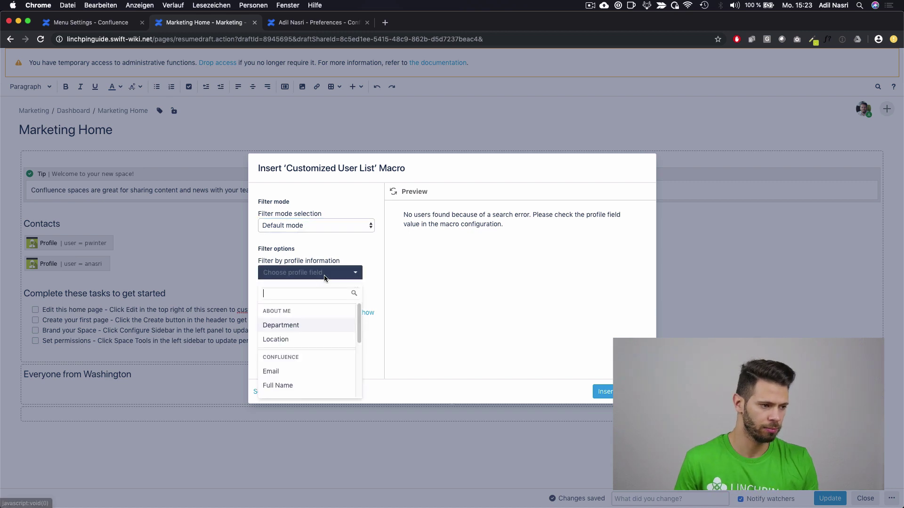
left_click(312, 340)
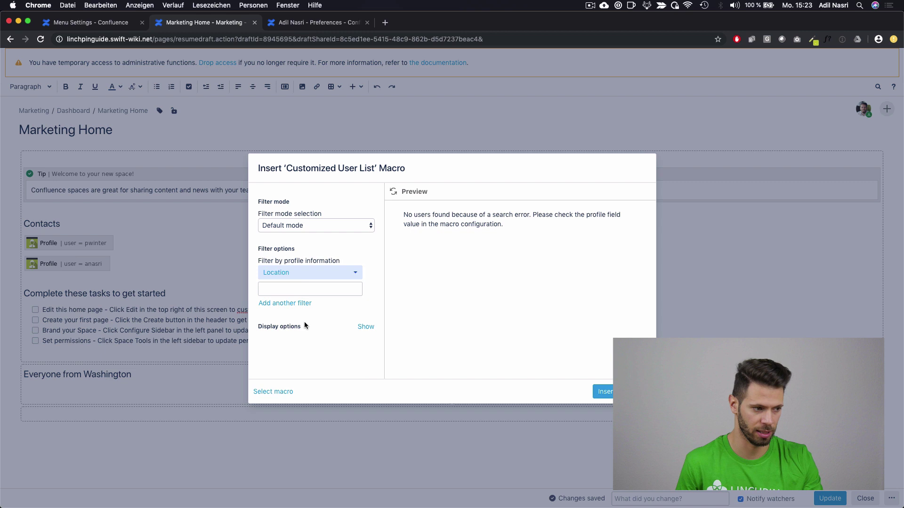
left_click(320, 289)
type("Washington")
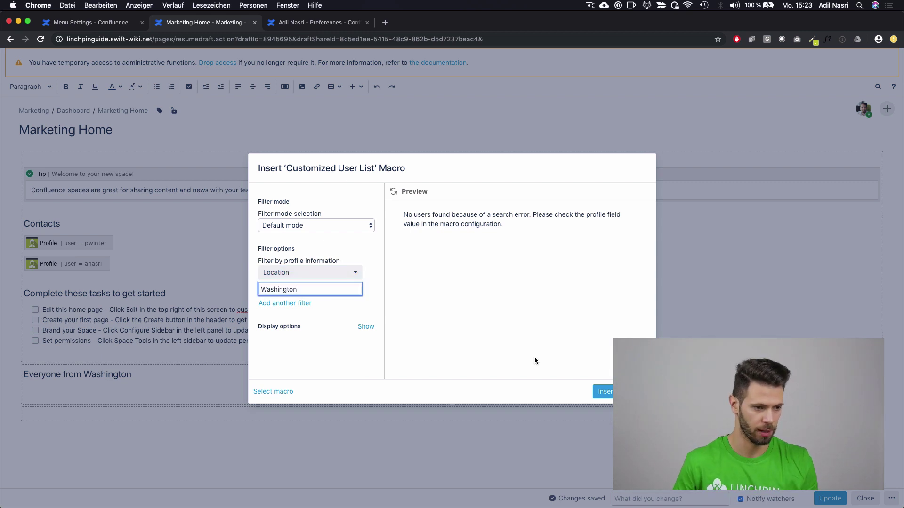
left_click(605, 393)
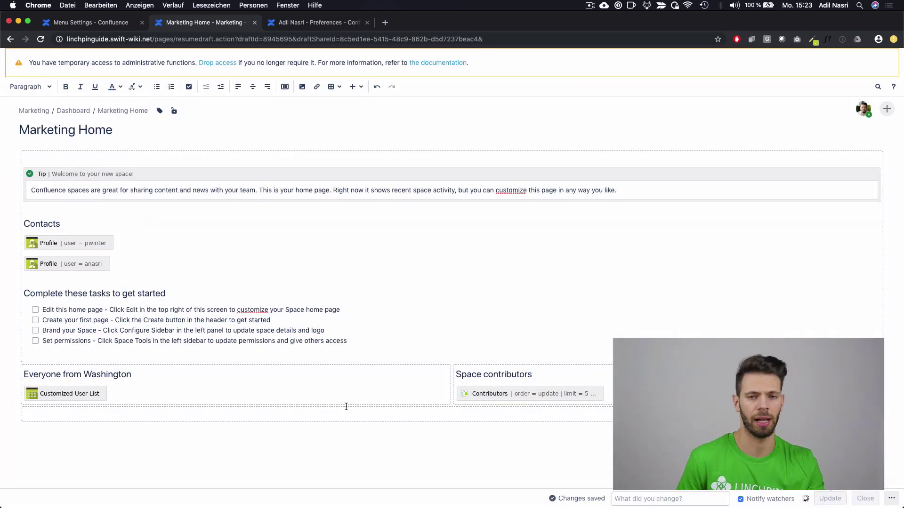
key("super+s")
Step: Add Department and Atlassian Tools to the user list's displayed profile fields and save the macro
scroll(236, 353, "down", 10)
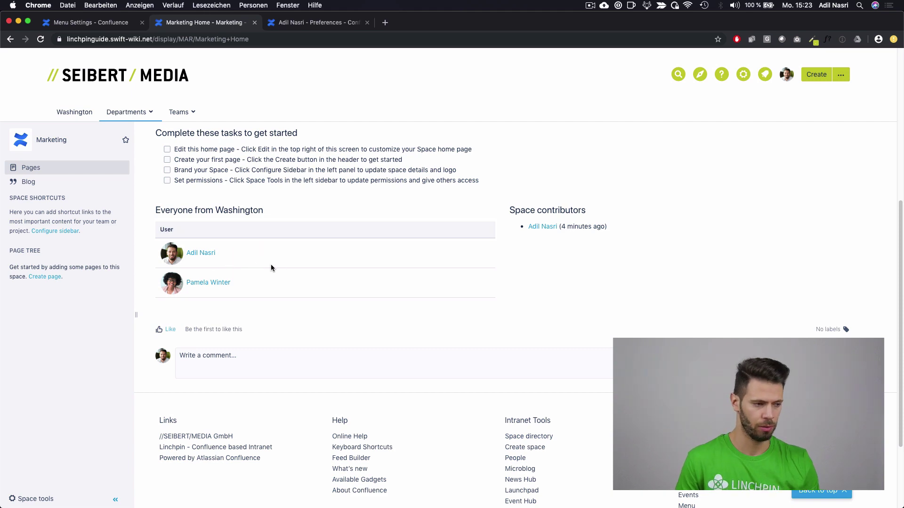
scroll(671, 173, "up", 5)
left_click(657, 134)
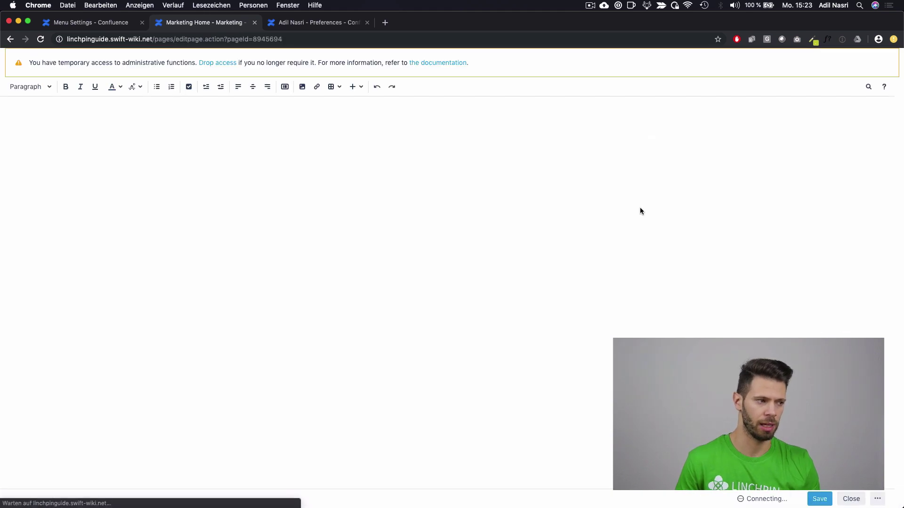
left_click(77, 396)
double_click(87, 396)
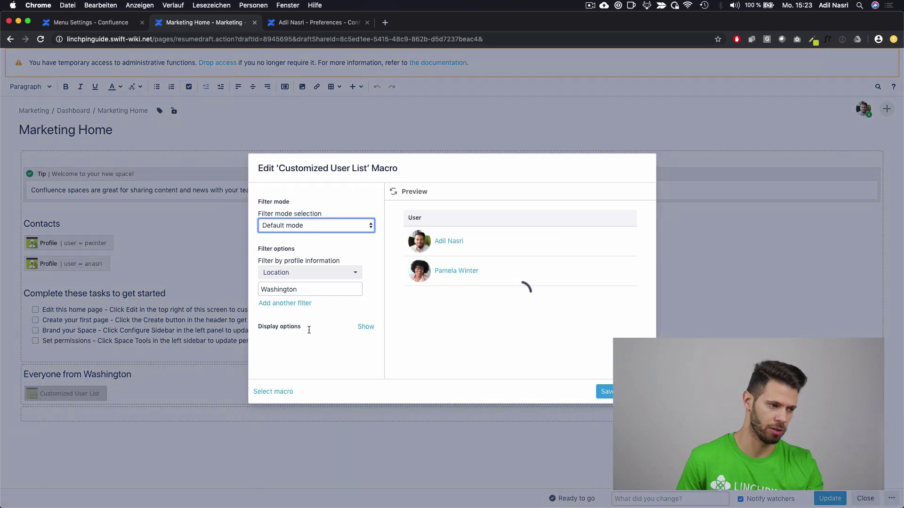
left_click(366, 327)
scroll(329, 333, "down", 1)
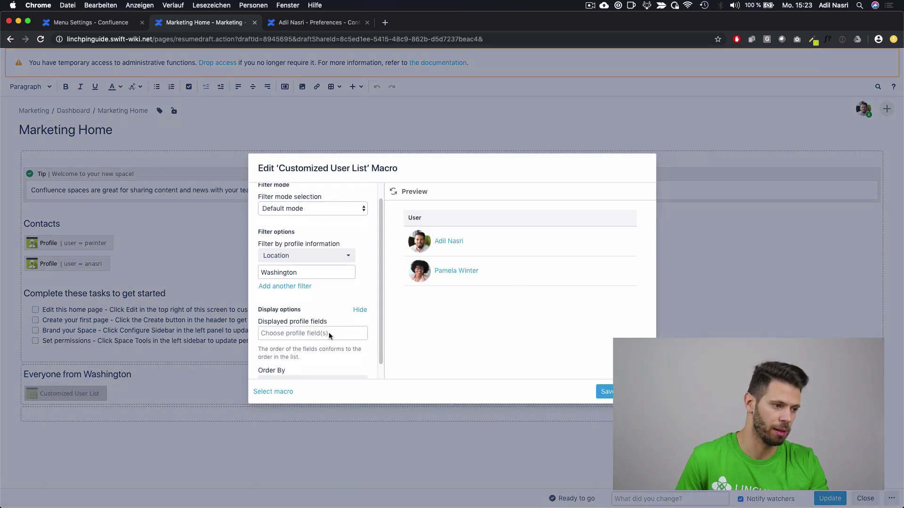
left_click(319, 333)
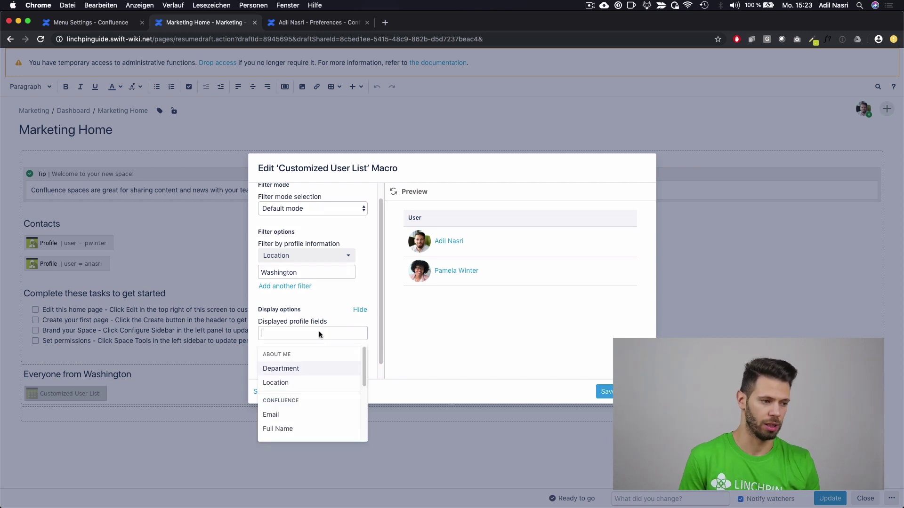
key("Return")
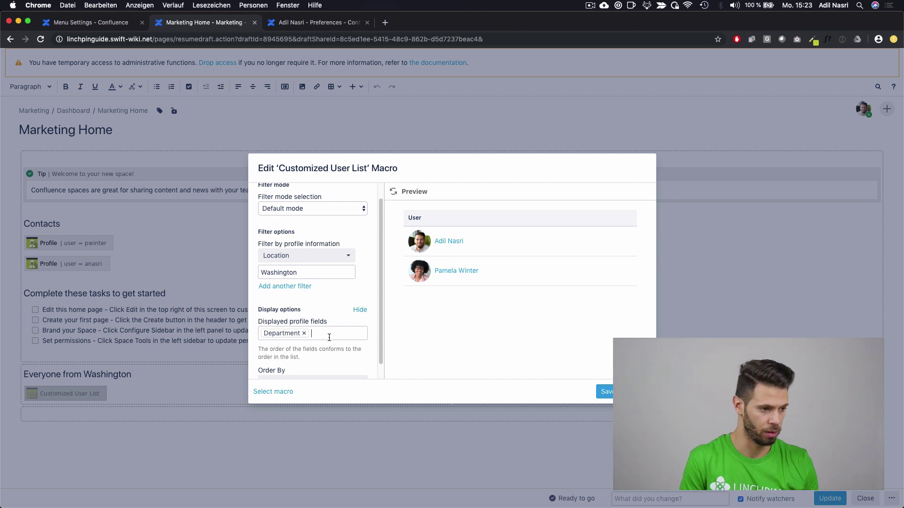
type("atl")
left_click(327, 367)
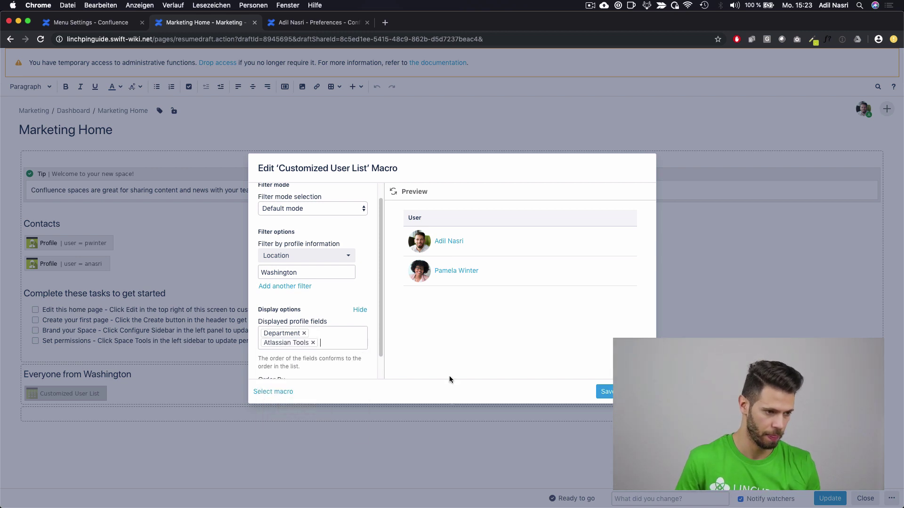
left_click(605, 391)
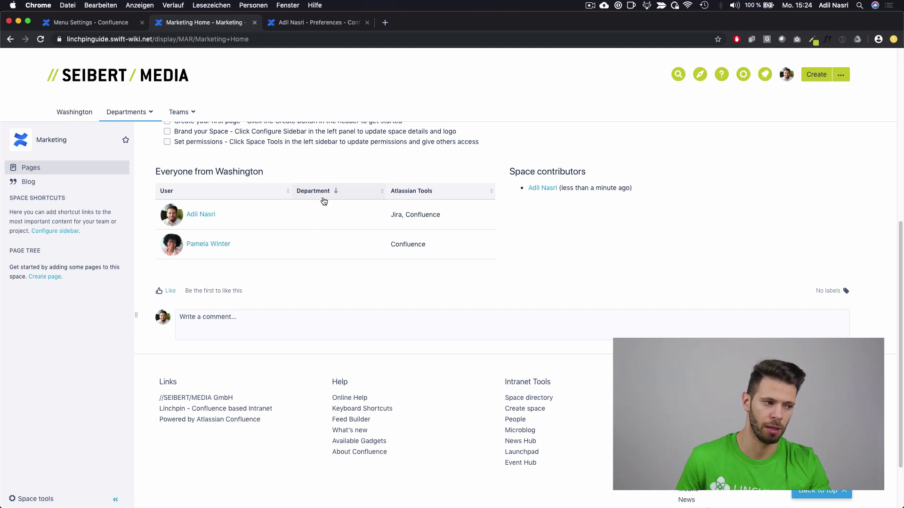
Step: Save 'Marketing' in your profile's Department field, then go to Departments > Marketing
left_click(787, 75)
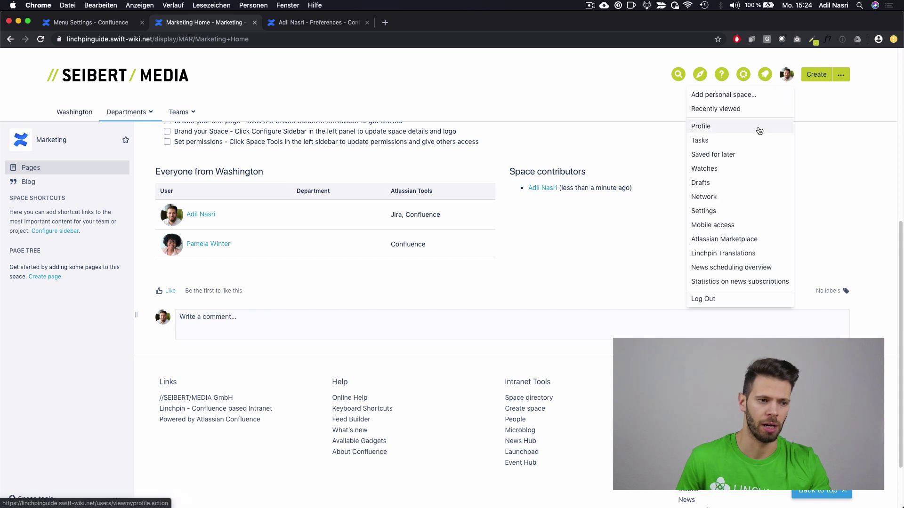
left_click(760, 127)
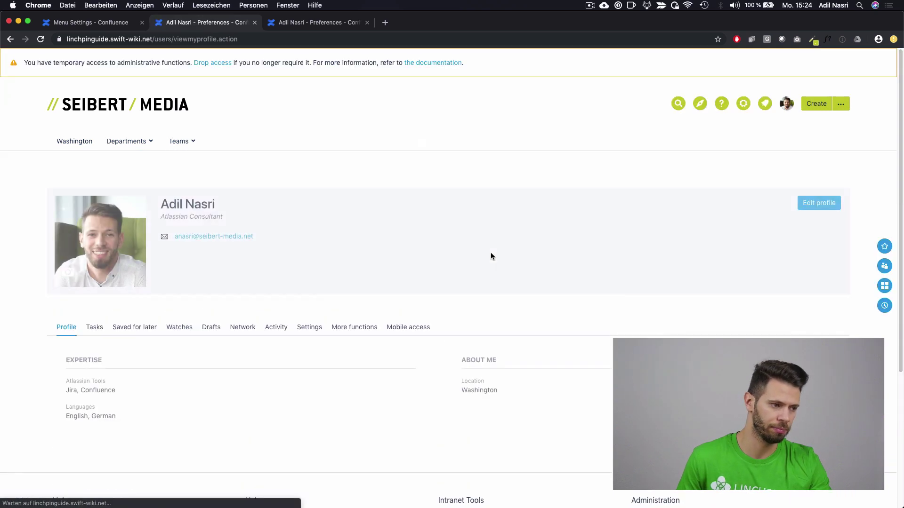
left_click(813, 207)
scroll(238, 318, "down", 6)
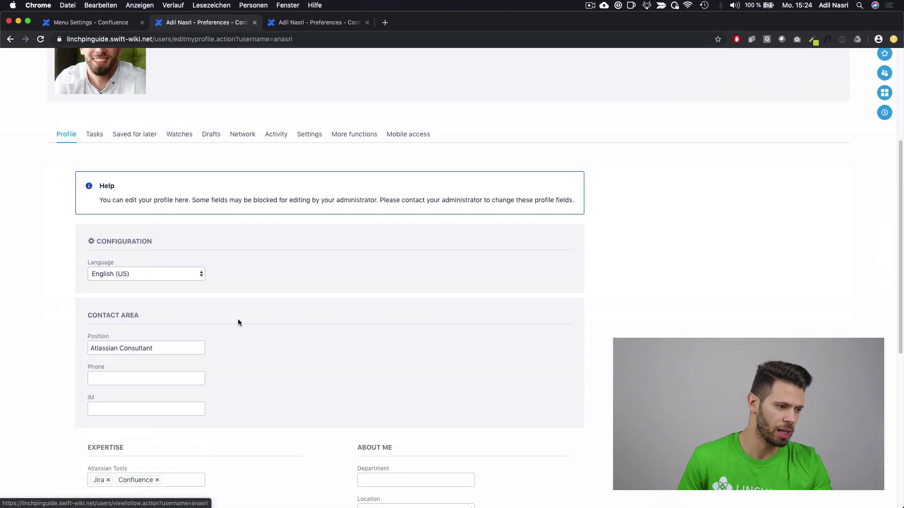
left_click(405, 401)
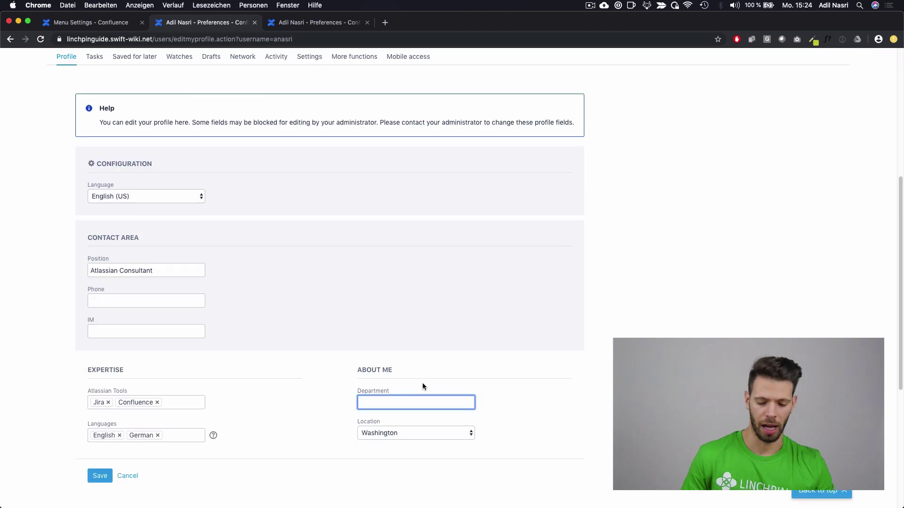
type("Marketing")
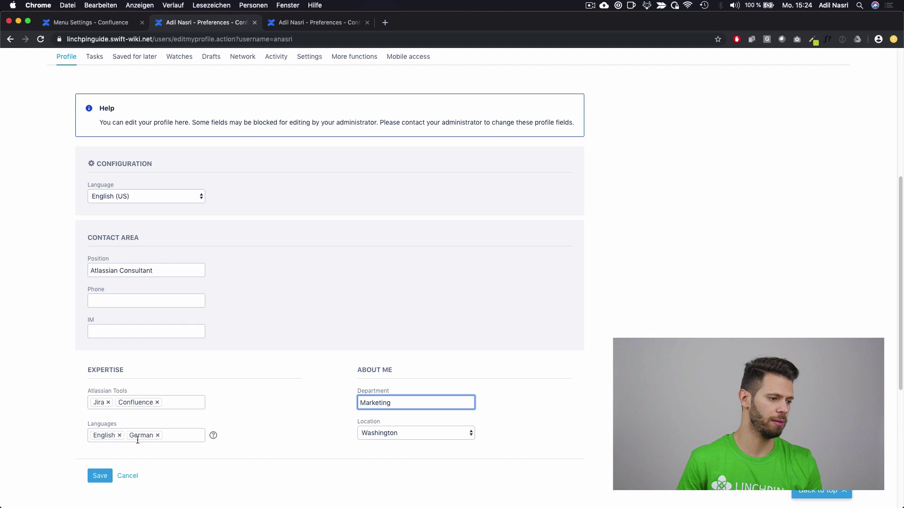
left_click(99, 476)
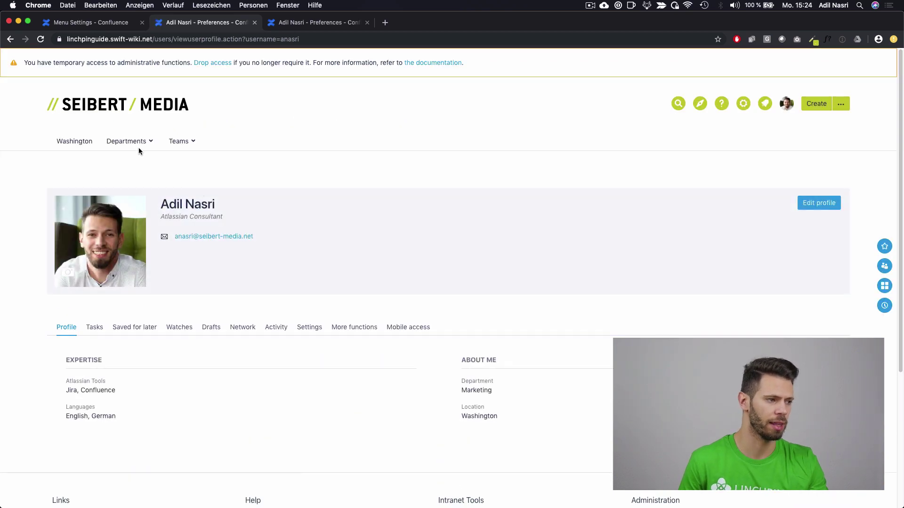
left_click(138, 147)
left_click(132, 181)
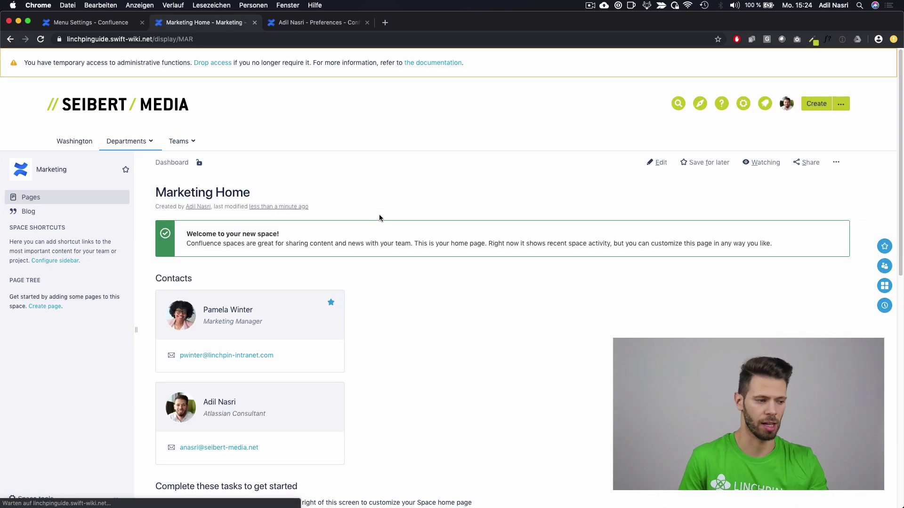
Step: Scroll to the Everyone from Washington table and check that the Department column shows Marketing
scroll(380, 218, "down", 7)
left_click_drag(328, 289, 293, 292)
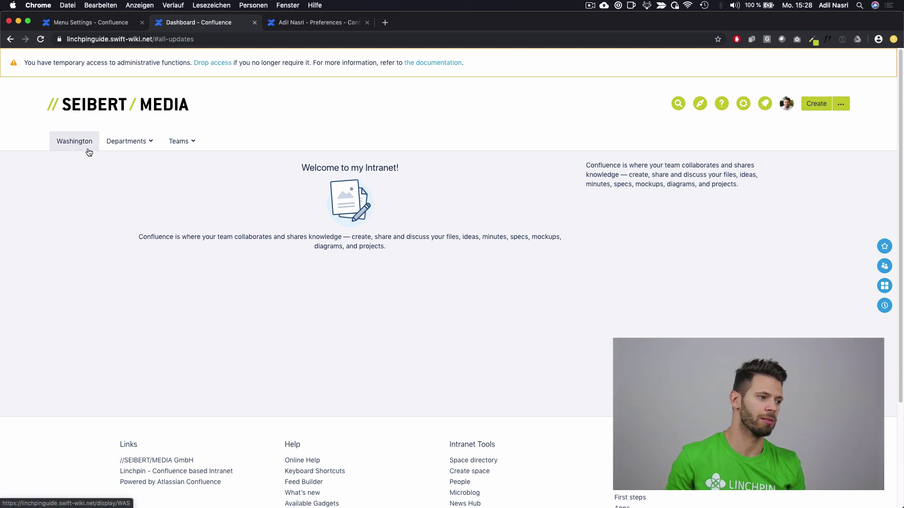
Step: Edit your own profile, pick Frankfurt from the Location list, and save
mouse_move(188, 149)
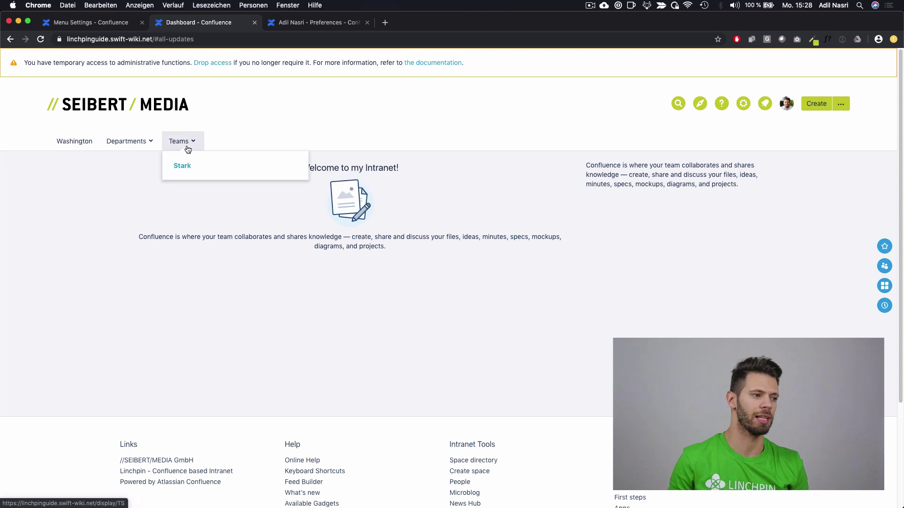
left_click(787, 104)
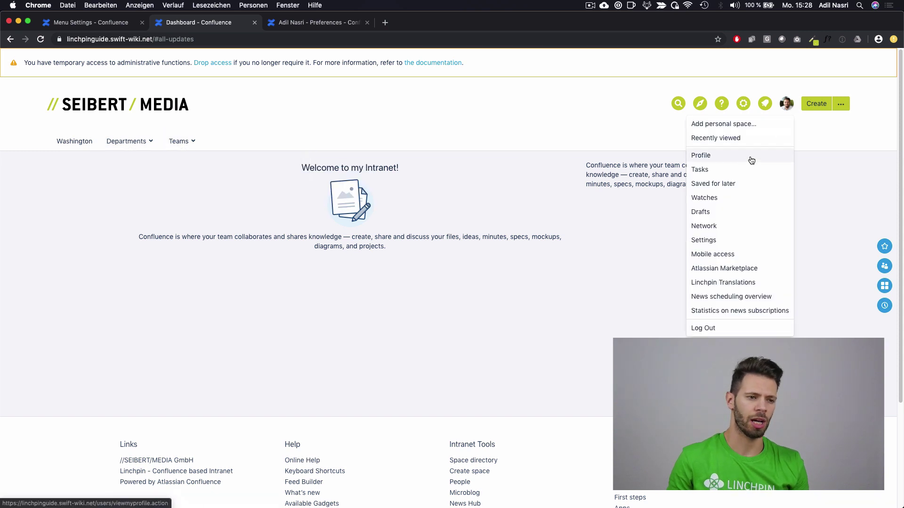
left_click(746, 159)
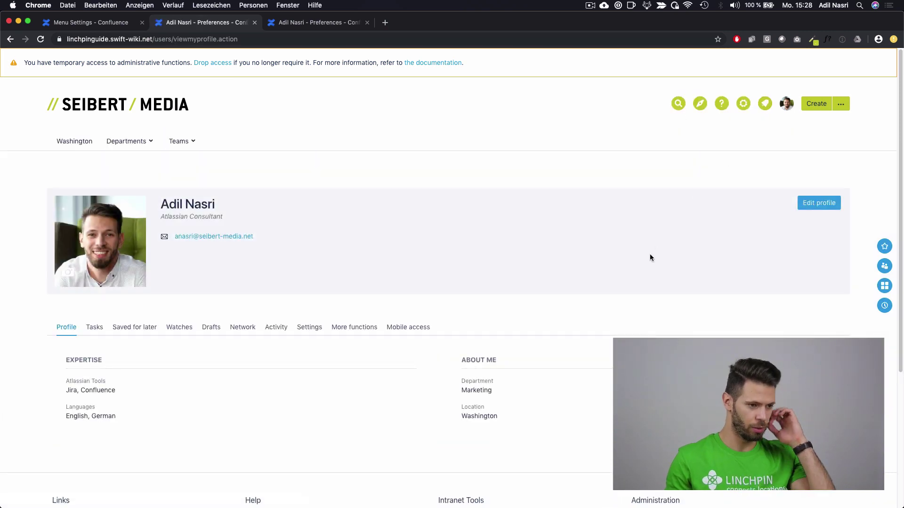
left_click(817, 208)
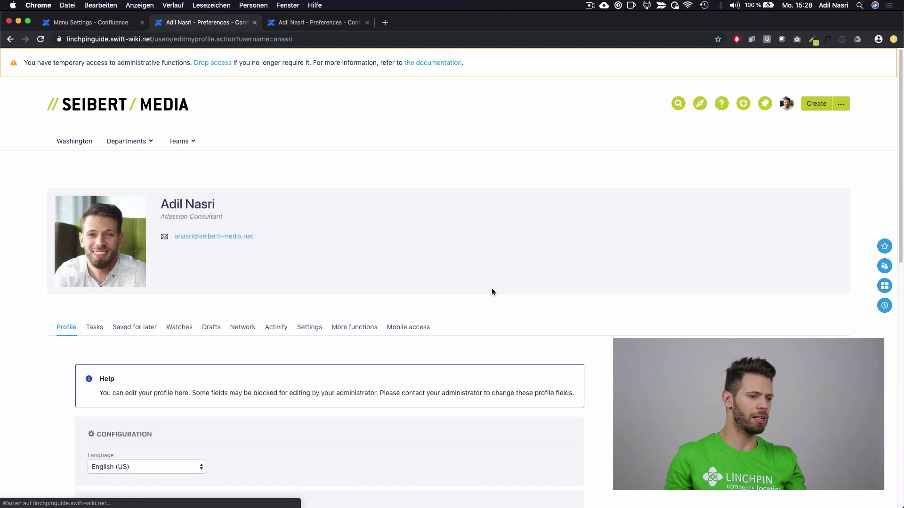
scroll(499, 292, "down", 10)
scroll(471, 273, "down", 3)
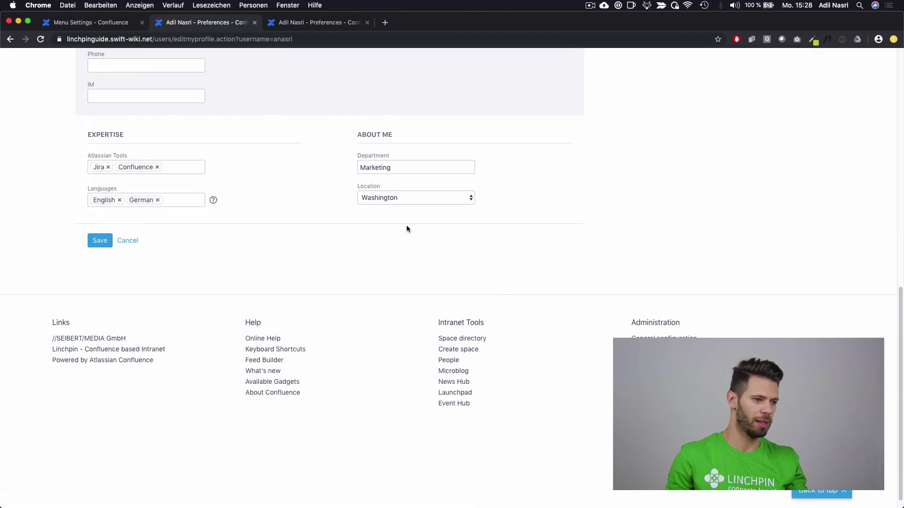
left_click(393, 199)
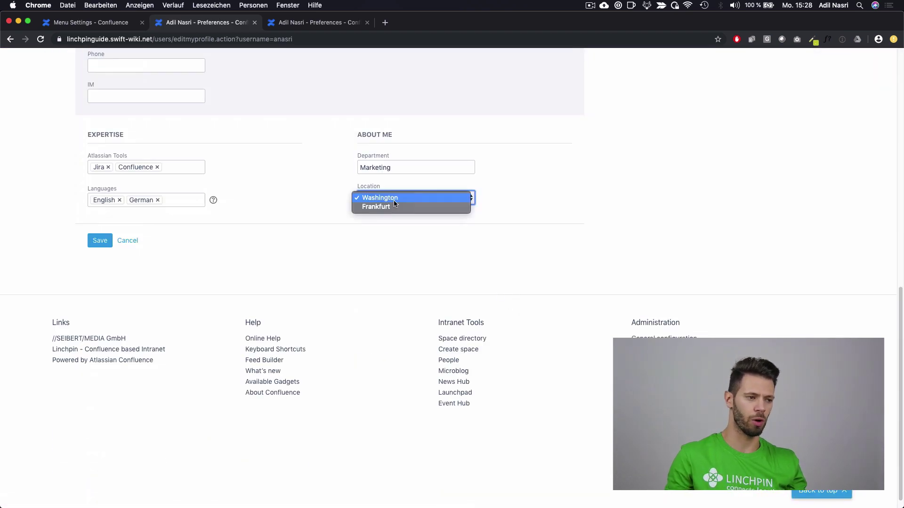
left_click(398, 208)
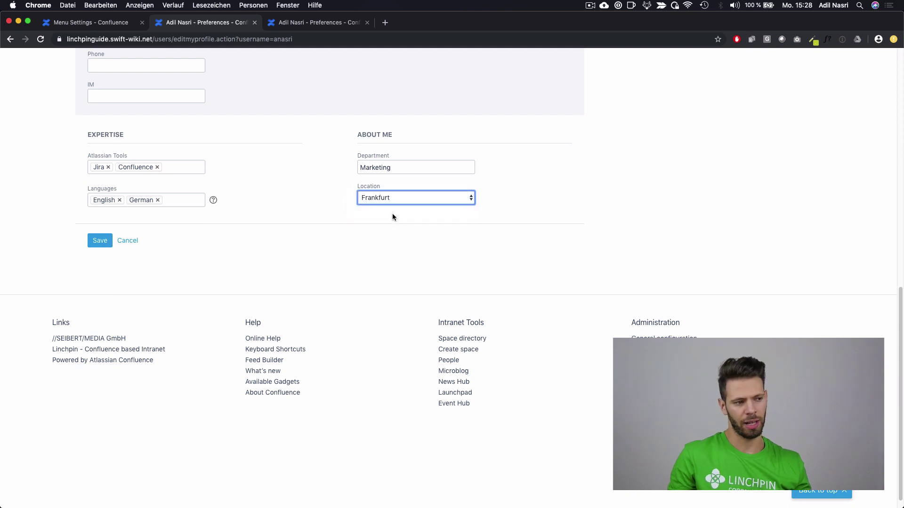
left_click(100, 241)
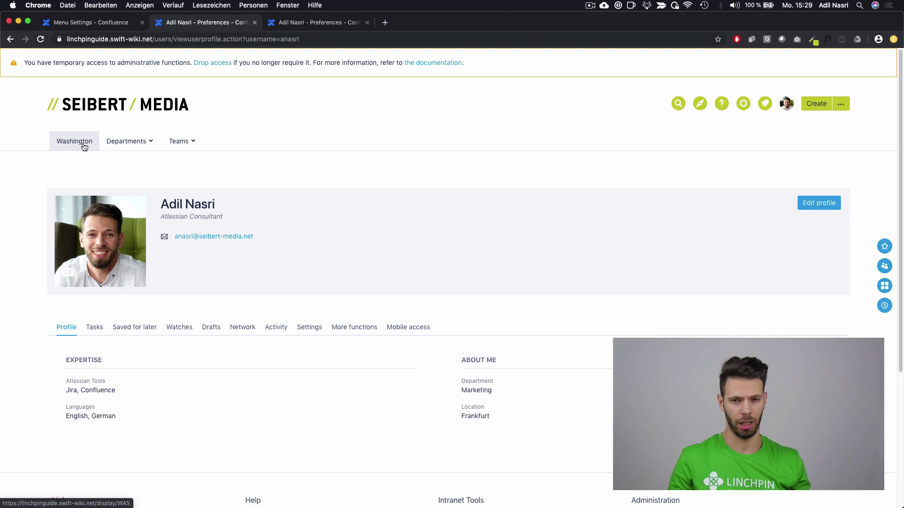
Step: On the Linchpin menu's Personalization tab, choose Location as the primary attribute and save attributes
left_click(744, 103)
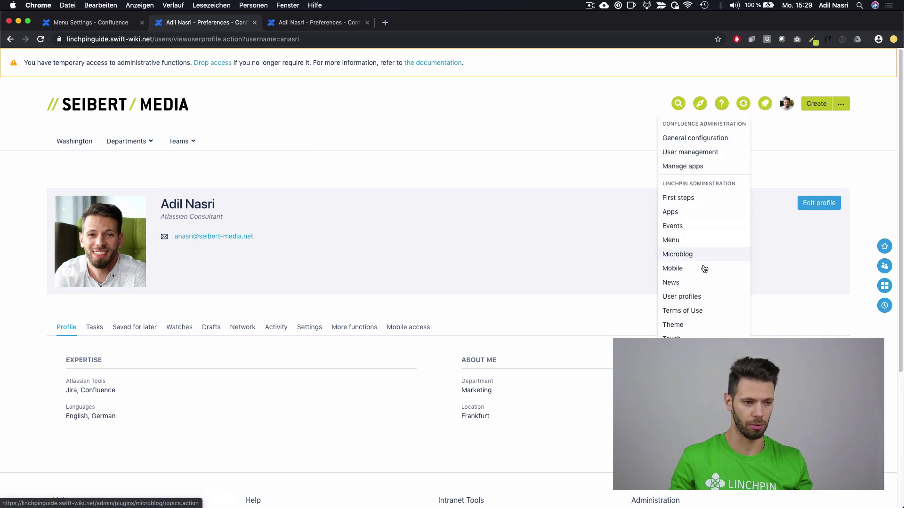
left_click(691, 243)
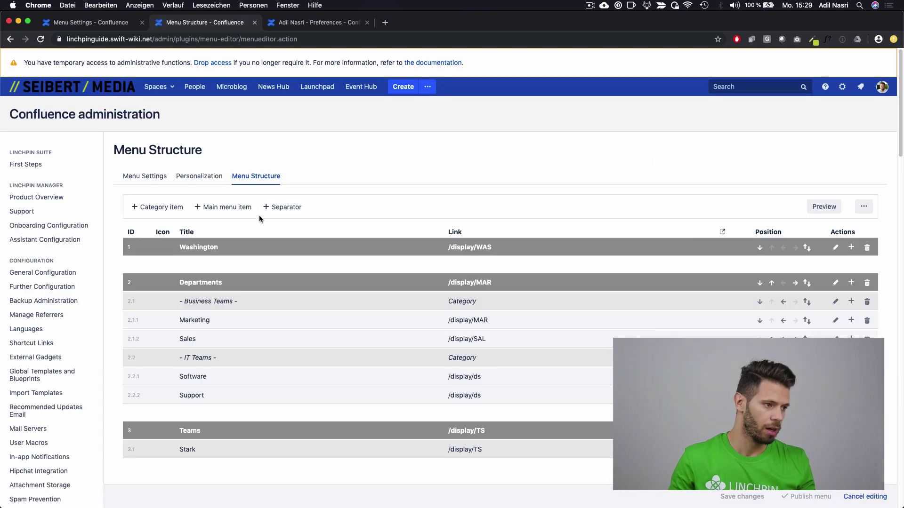
left_click(216, 185)
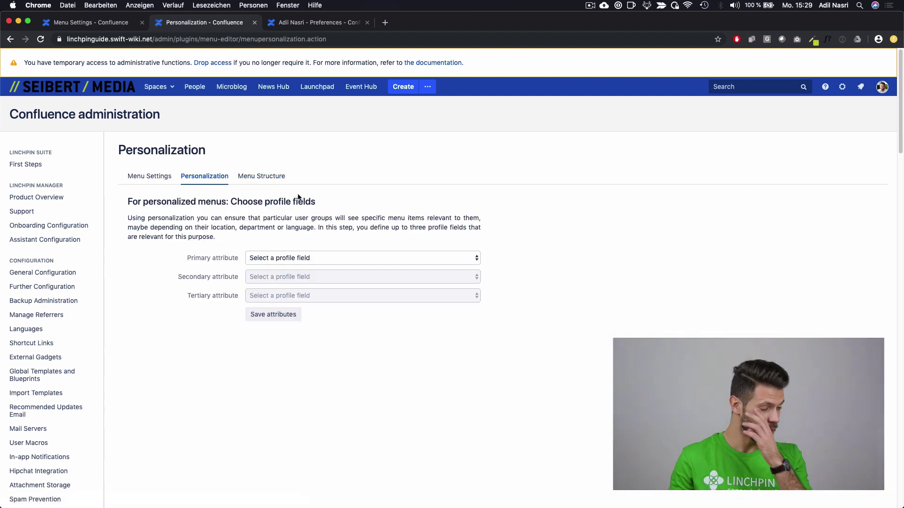
left_click(311, 258)
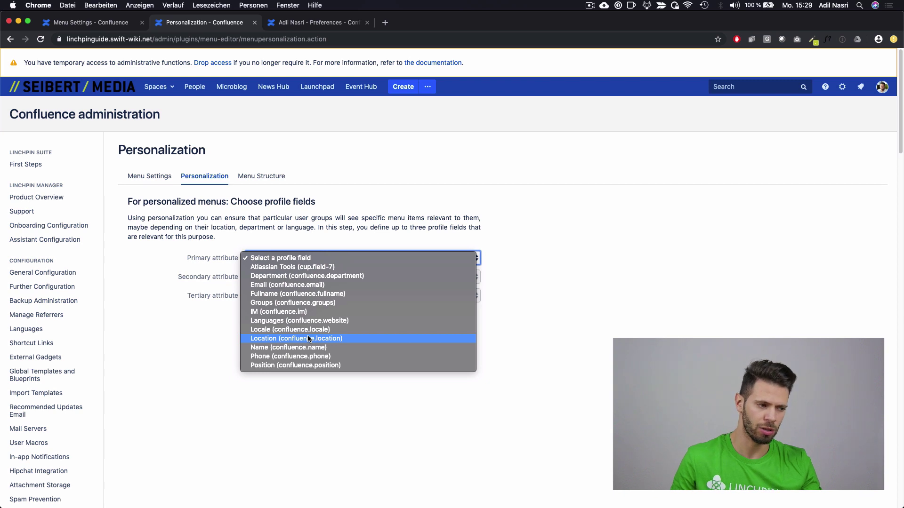
left_click(308, 338)
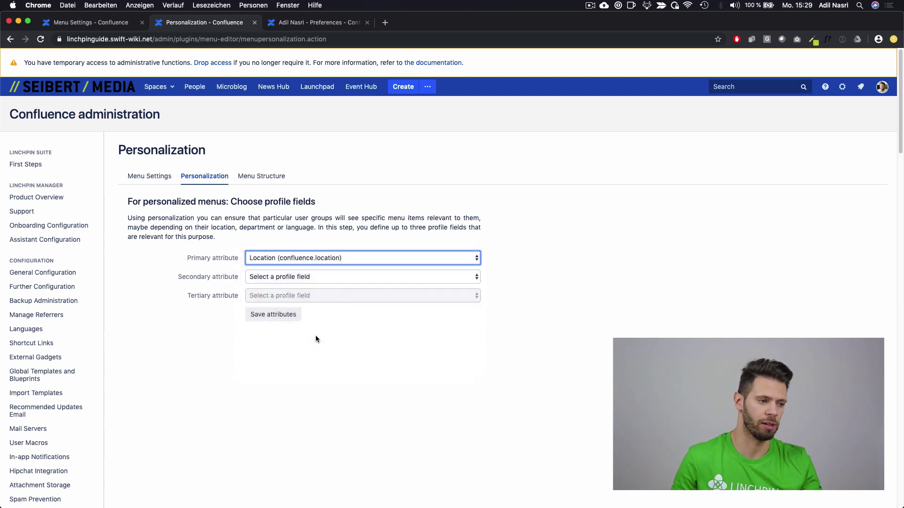
left_click(337, 322)
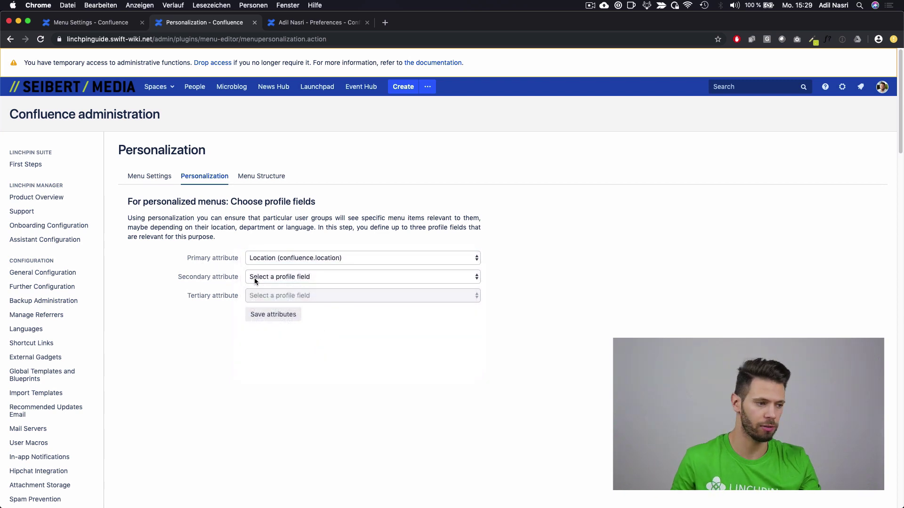
left_click(290, 315)
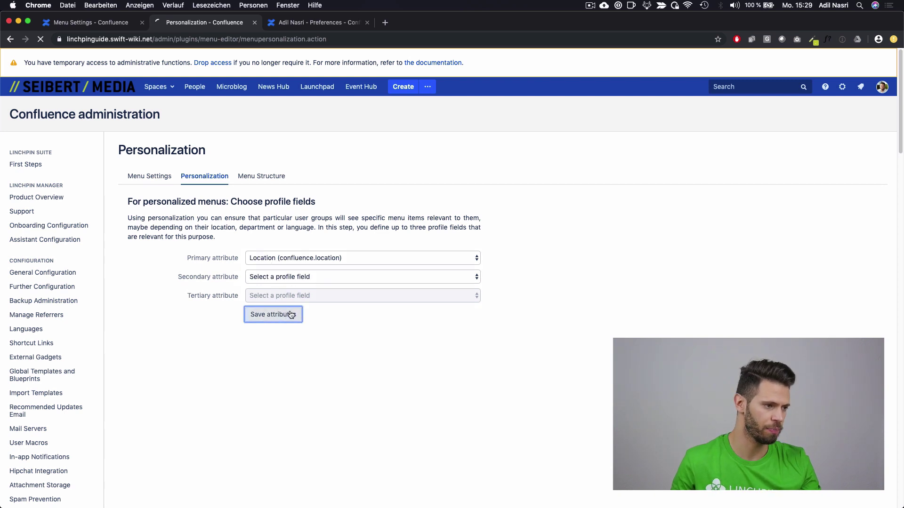
Step: Set the Washington menu entry's Location to Washington, publish the menu, and go back to the dashboard
left_click(262, 178)
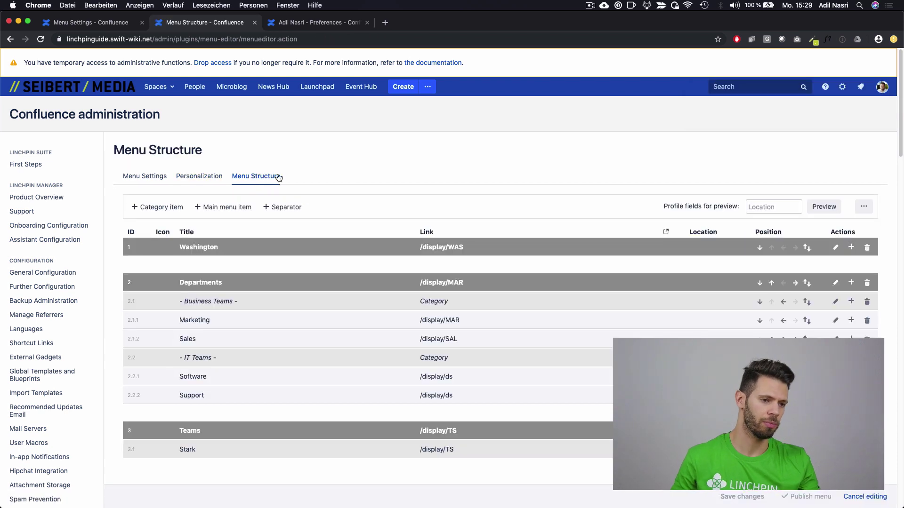
left_click_drag(688, 232, 721, 235)
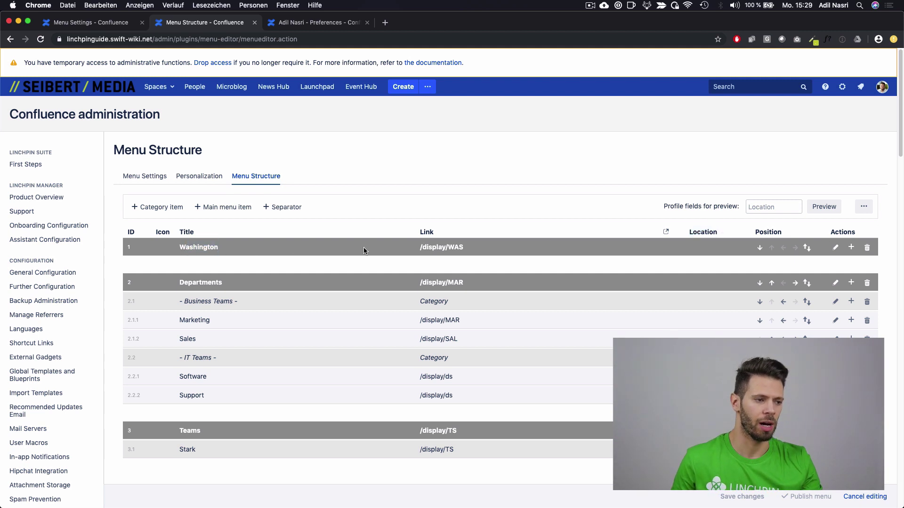
left_click(834, 248)
left_click(717, 251)
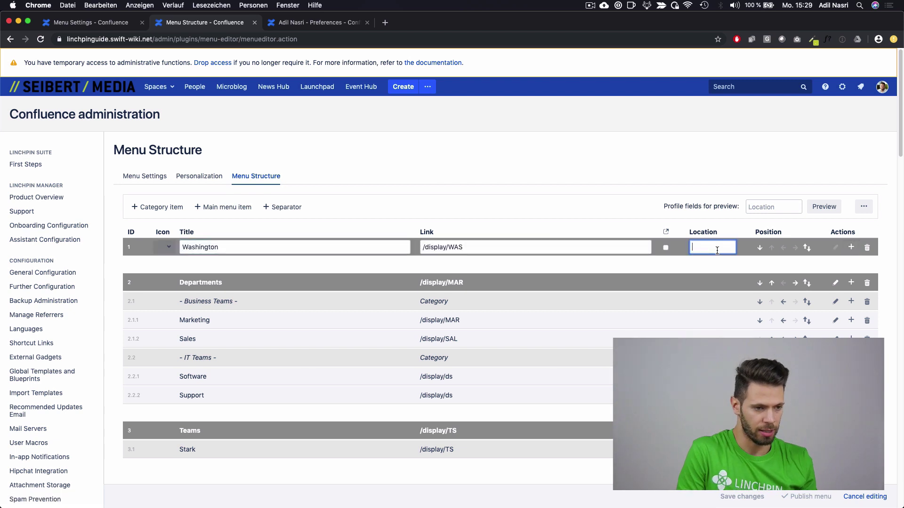
type("Washington")
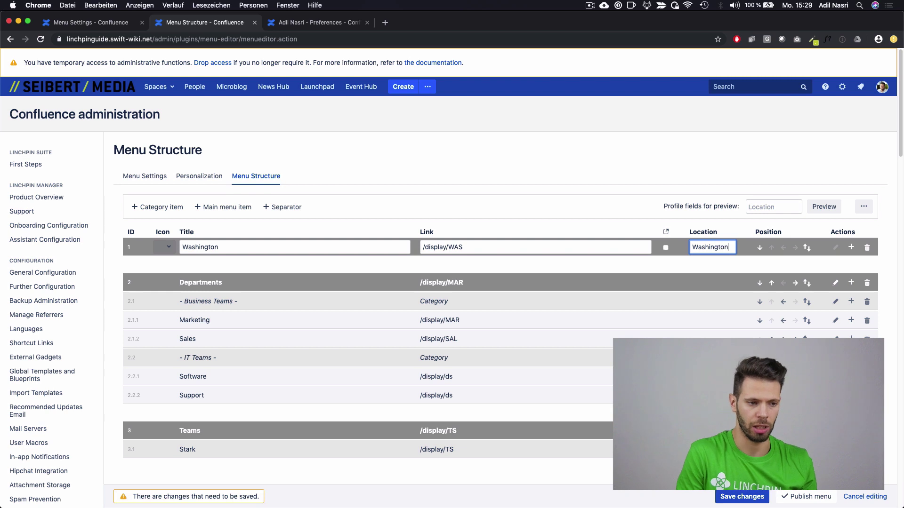
left_click(815, 497)
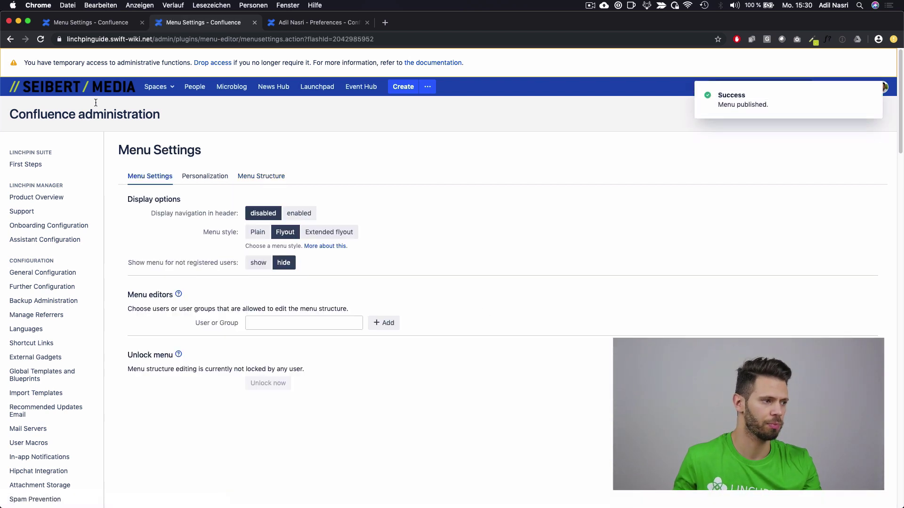
left_click(87, 98)
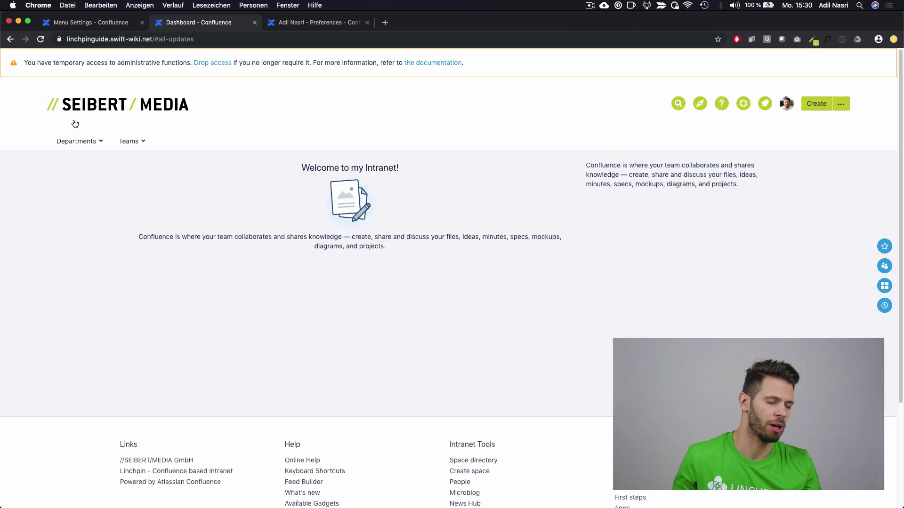
Step: Edit the user profile, change its Location from Frankfurt to Washington, and save it
mouse_move(127, 144)
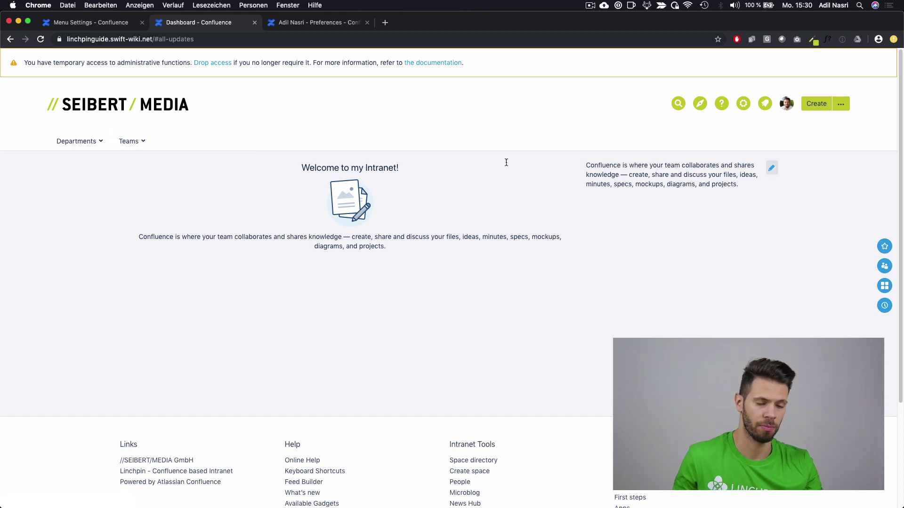
left_click(783, 105)
left_click(744, 156)
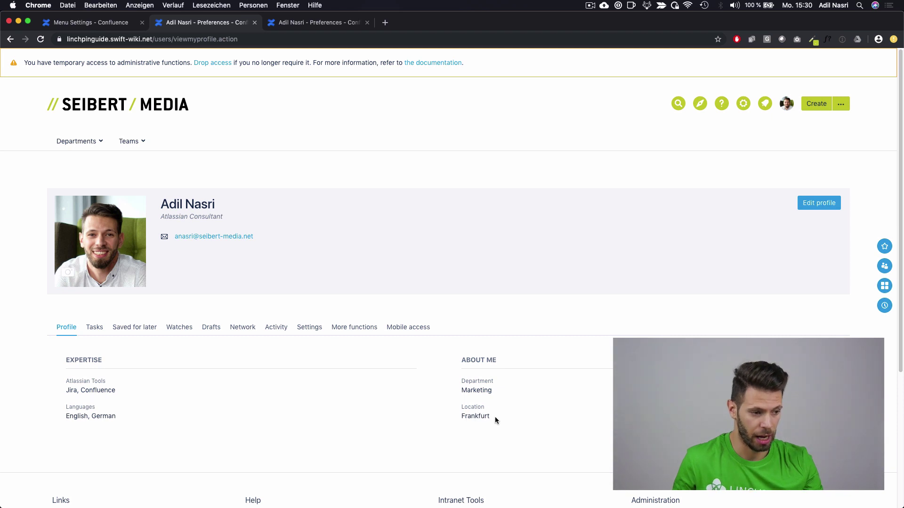
left_click_drag(495, 417, 466, 417)
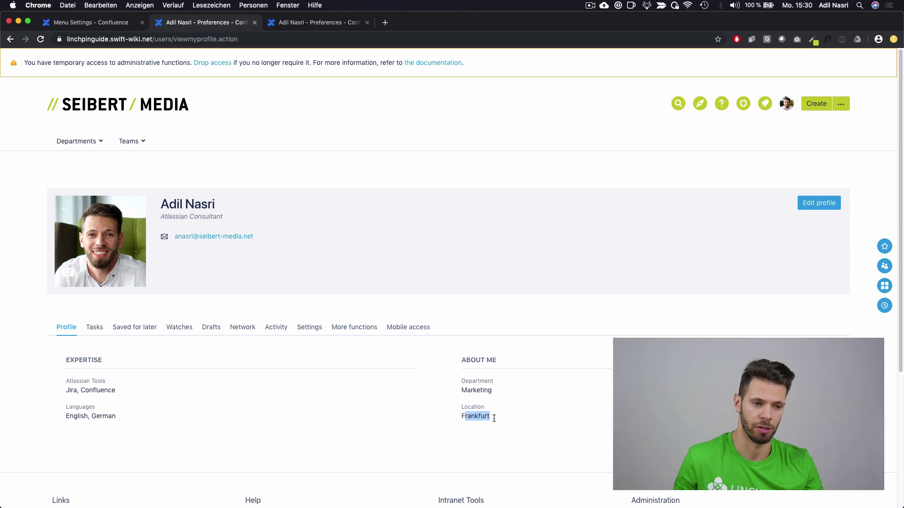
left_click(530, 417)
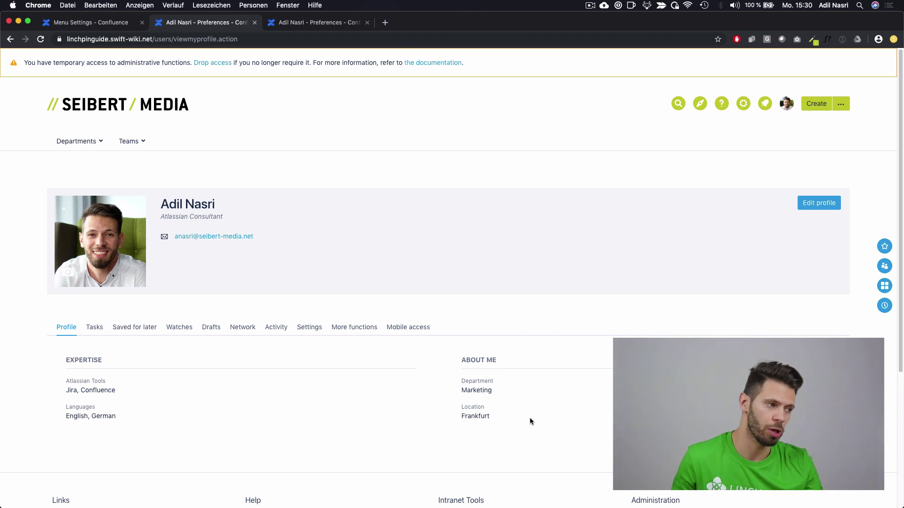
left_click(819, 203)
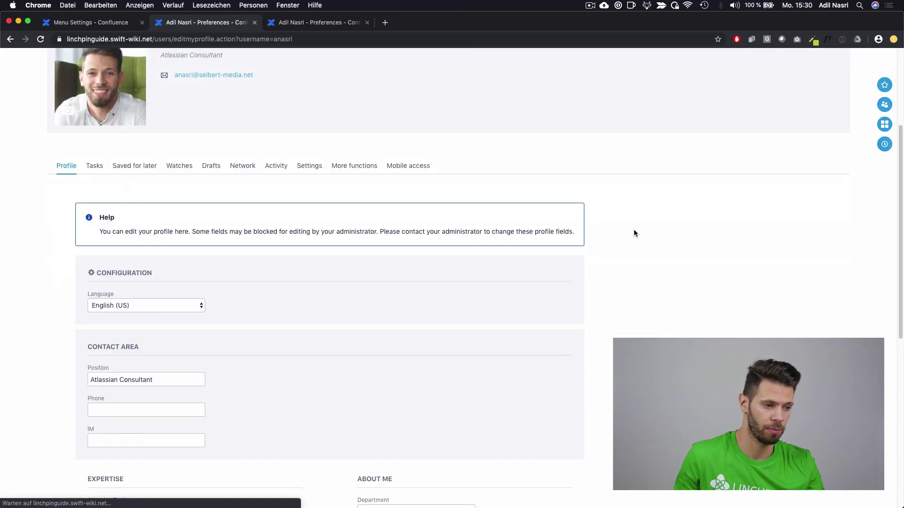
scroll(633, 229, "down", 6)
left_click(412, 252)
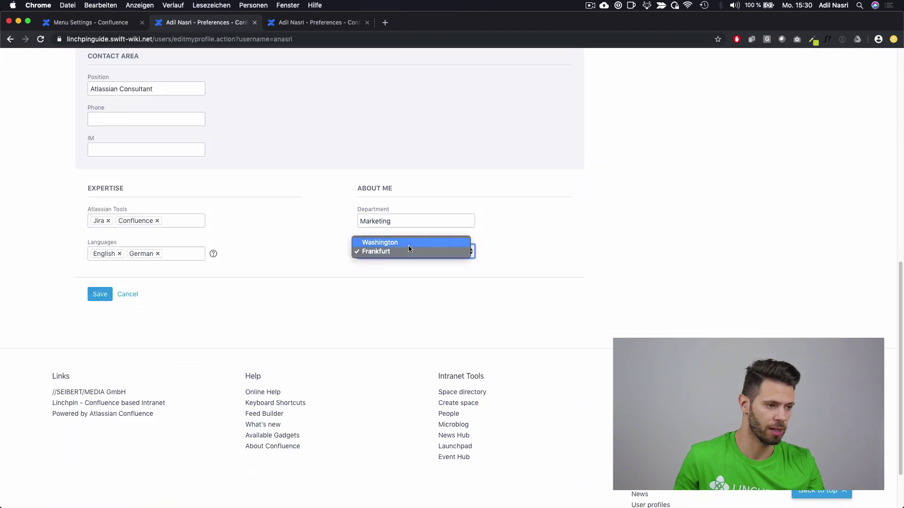
left_click(98, 295)
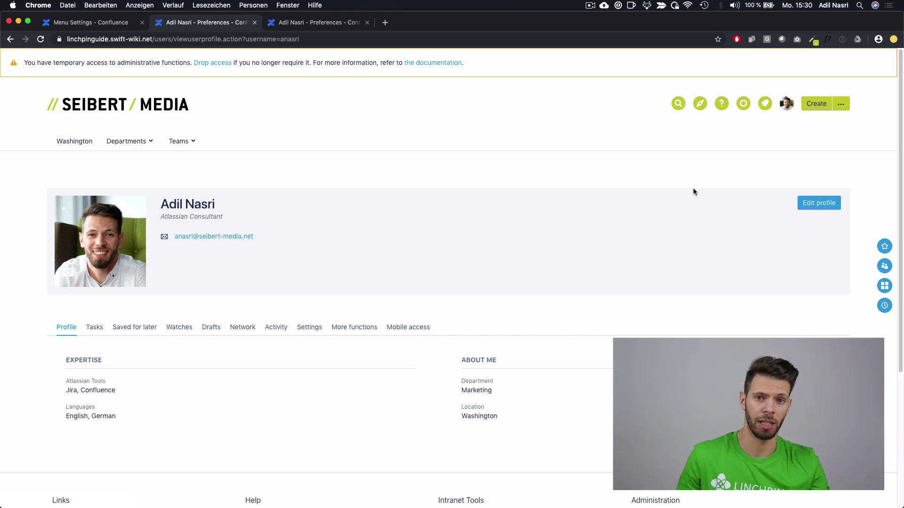
Step: Add a 'Frankfurt' main menu item linked to the Frankfurt space (/display/FRAN) and publish the menu
left_click(745, 110)
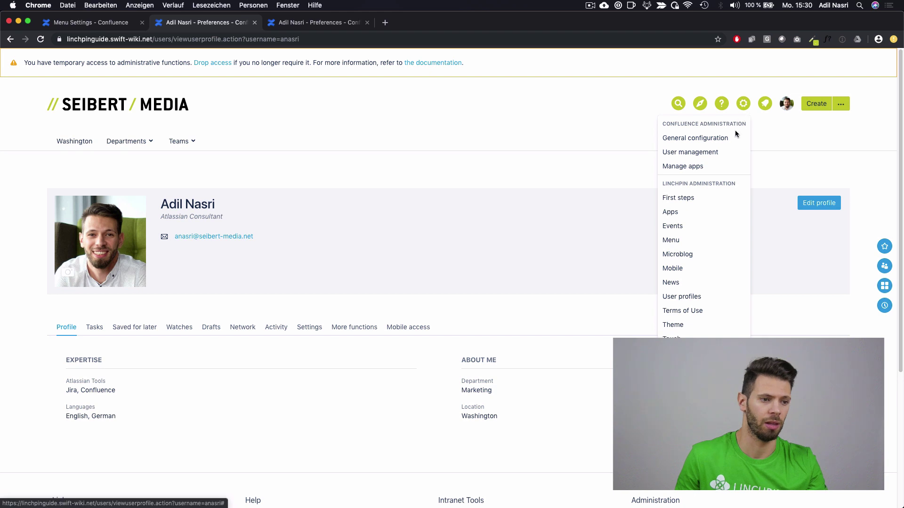
left_click(703, 244)
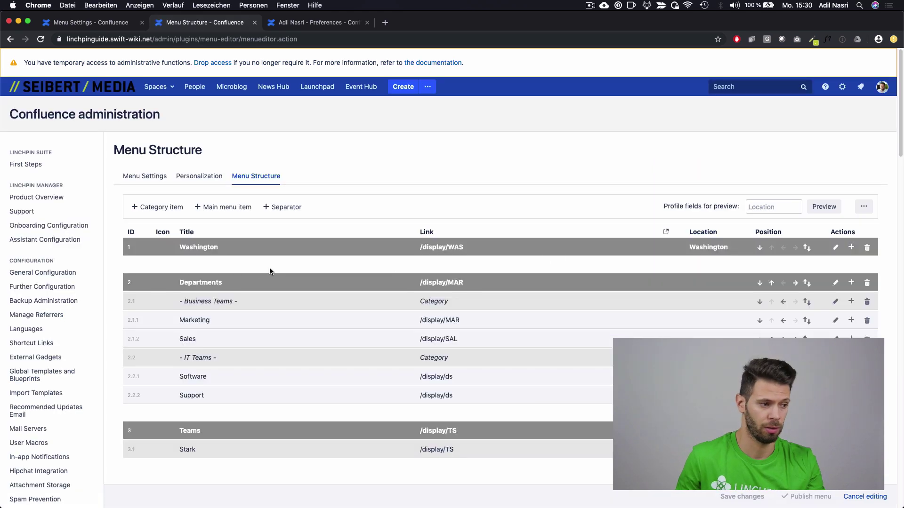
scroll(287, 259, "down", 1)
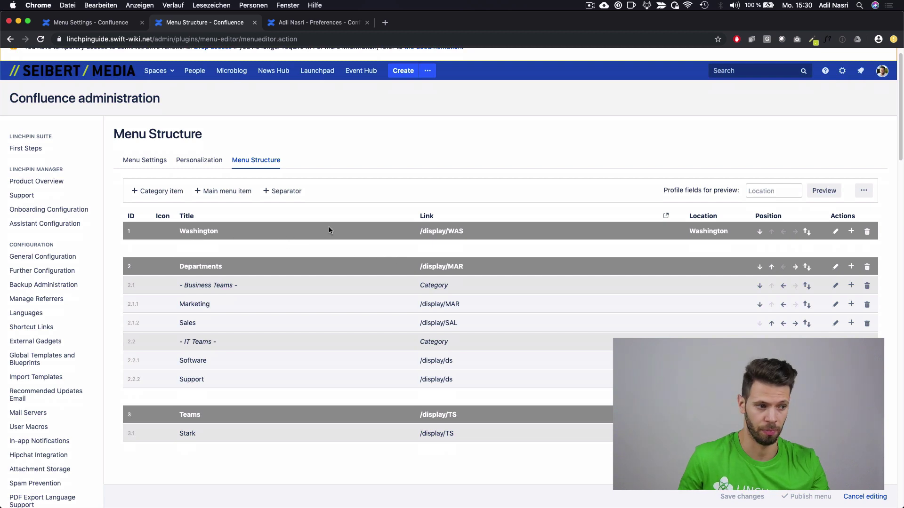
left_click(223, 191)
scroll(258, 363, "down", 2)
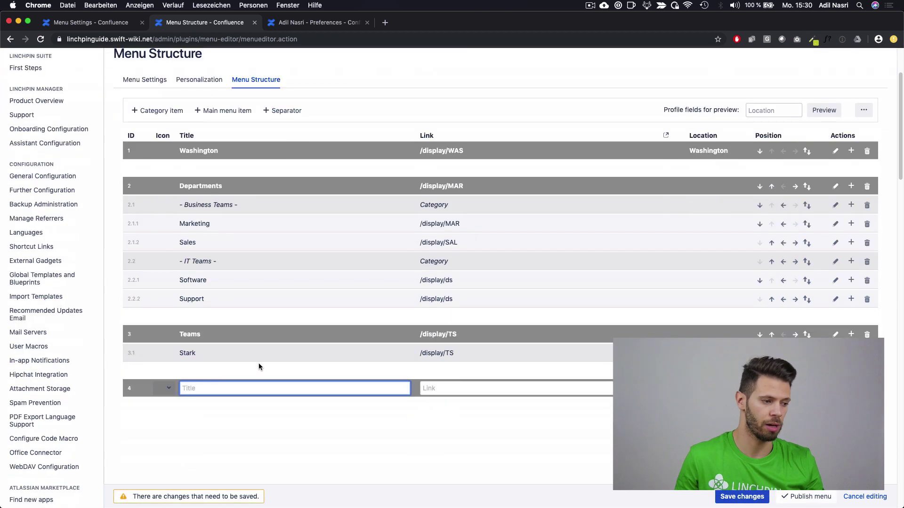
type("Frankfurt")
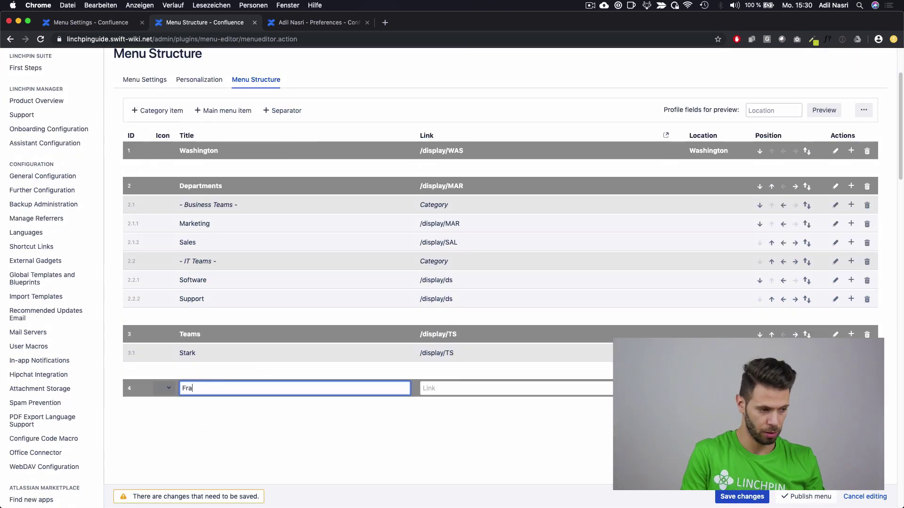
key("Tab")
type("Frankf")
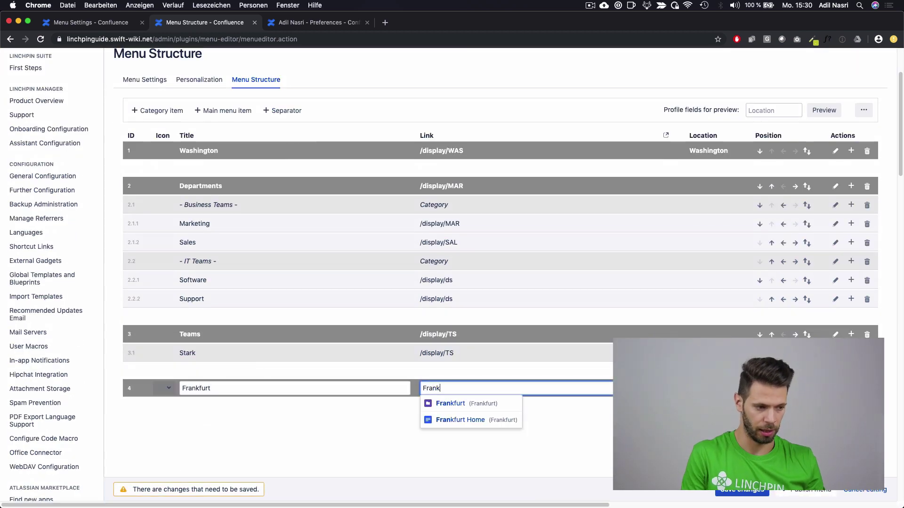
left_click(477, 404)
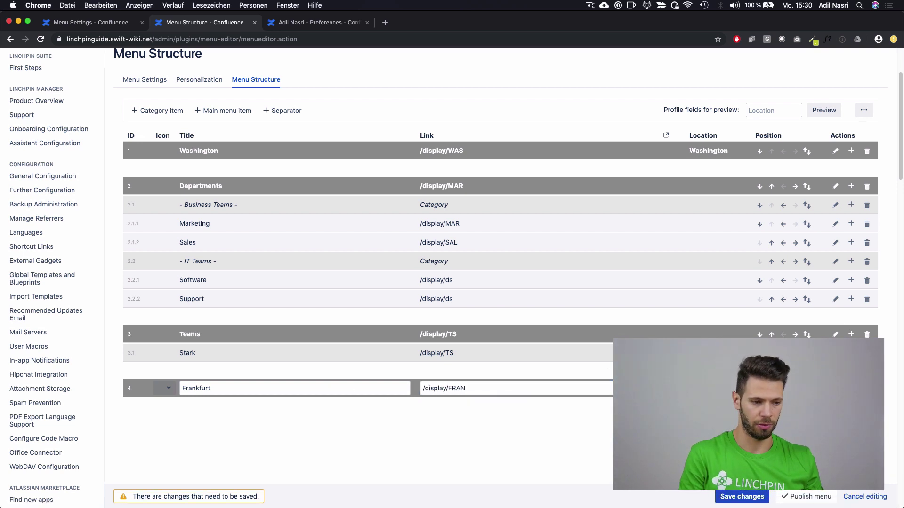
left_click(805, 497)
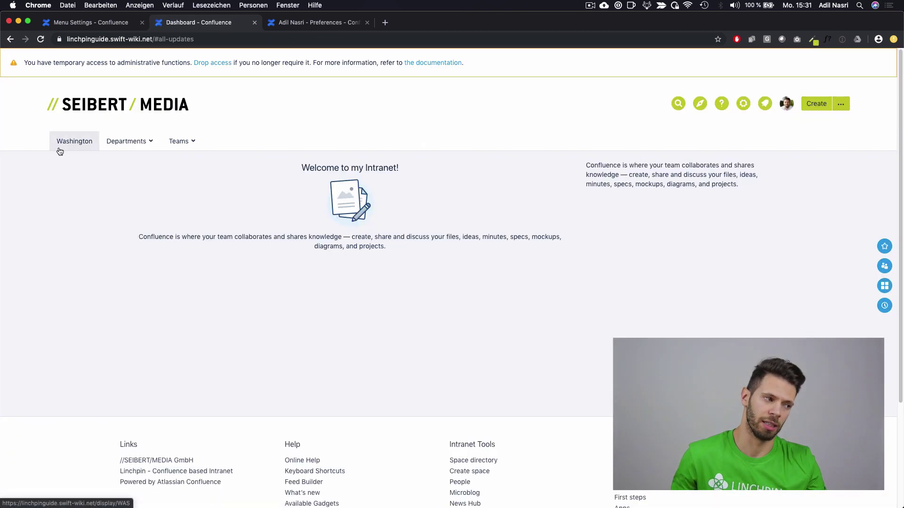
Step: Edit the user profile, choose Frankfurt as its Location, and save it
left_click(786, 104)
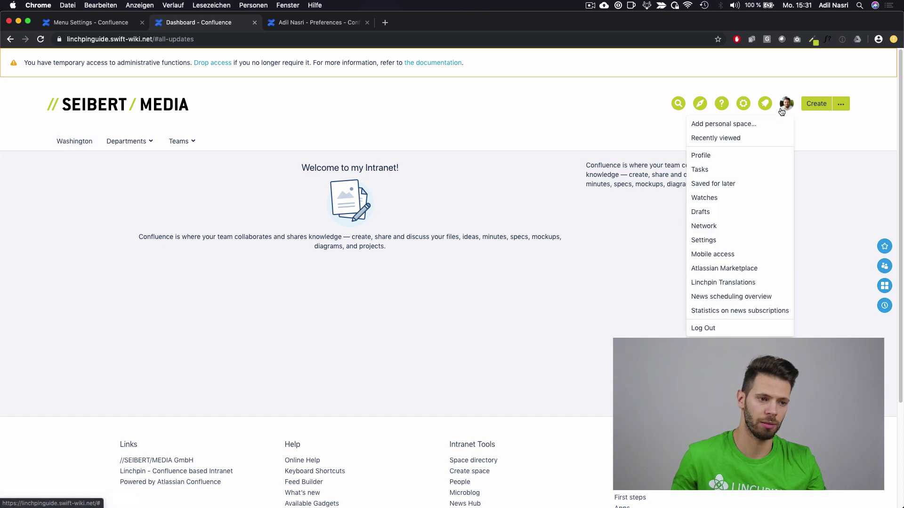
left_click(739, 152)
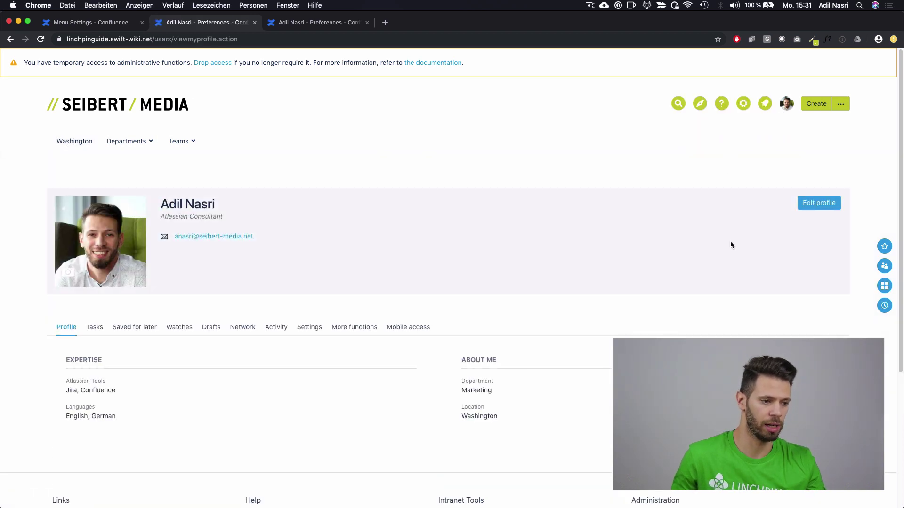
left_click(819, 203)
scroll(539, 326, "down", 7)
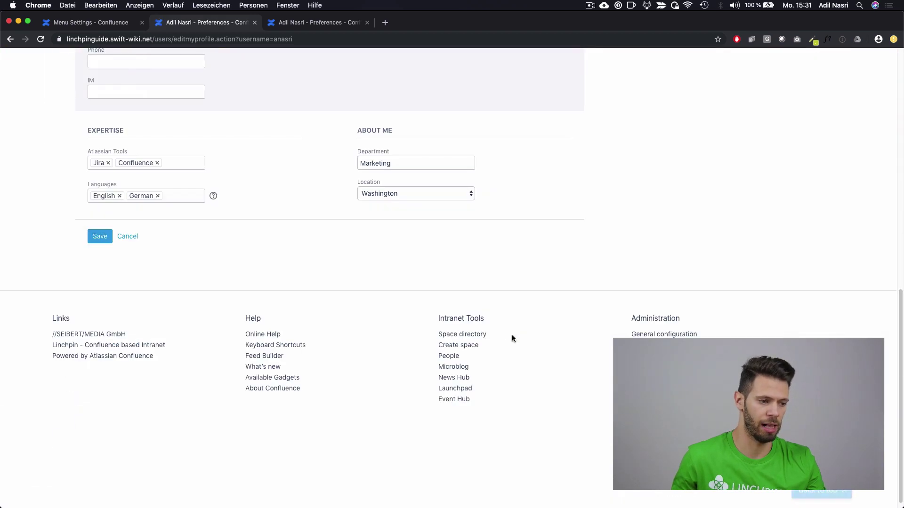
left_click(411, 193)
key("Return")
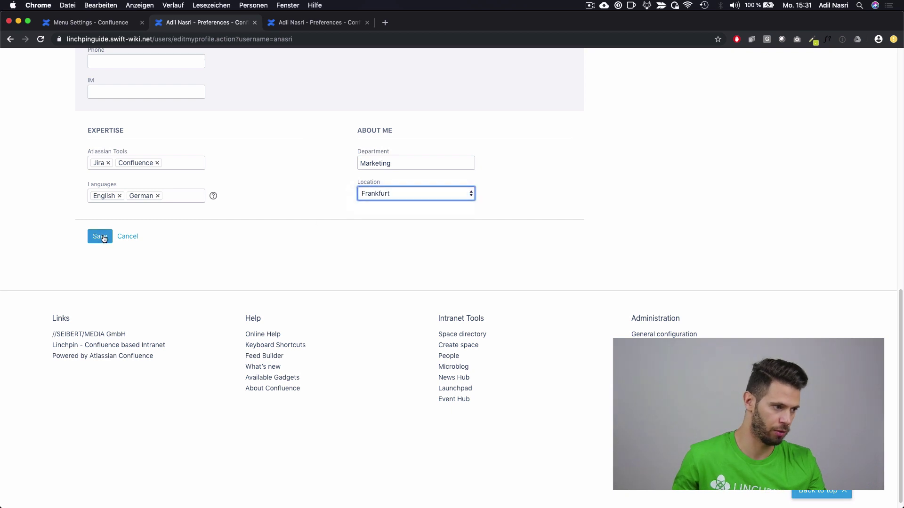
left_click(100, 235)
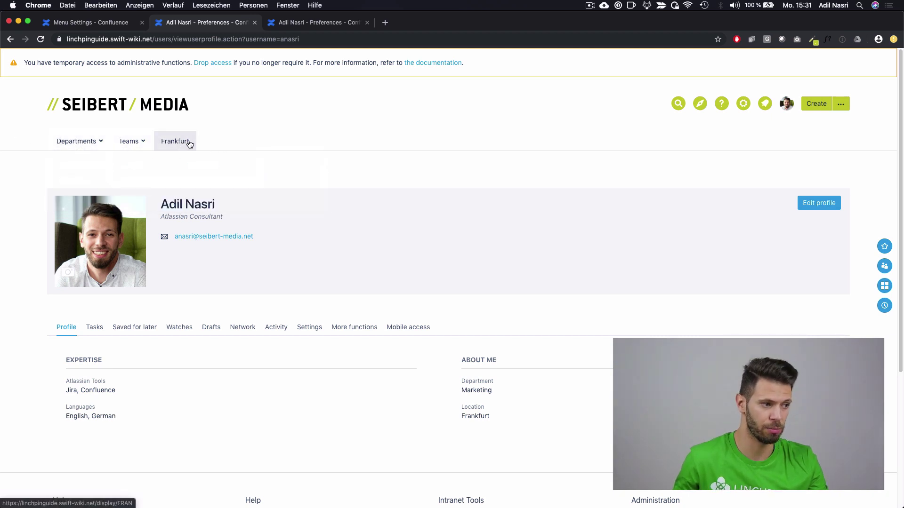
left_click(744, 108)
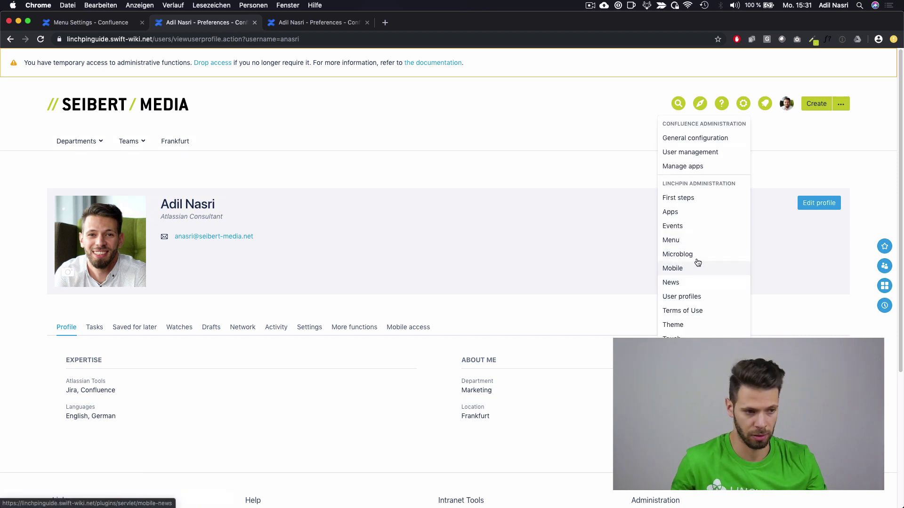
Step: Drag the Frankfurt menu item above Washington to the top, republish the menu, and return to the dashboard
left_click(692, 241)
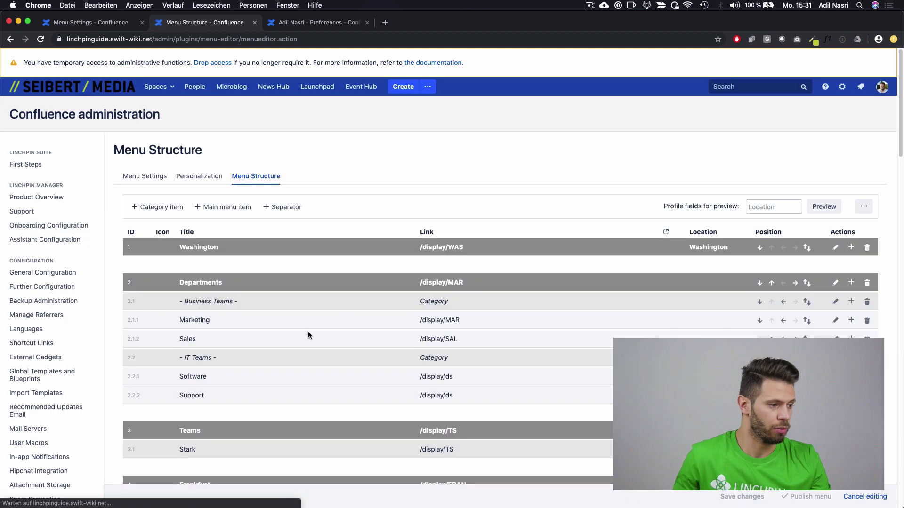
scroll(307, 335, "down", 2)
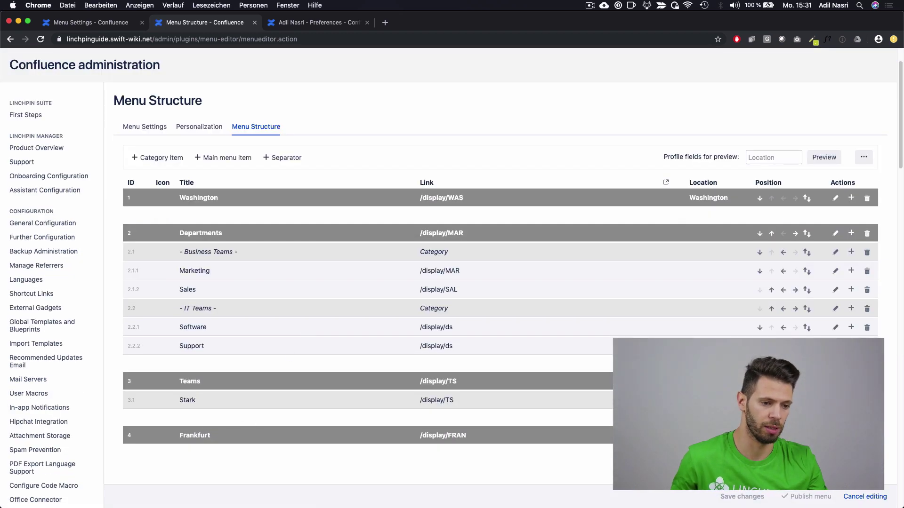
left_click_drag(807, 435, 806, 199)
left_click(808, 493)
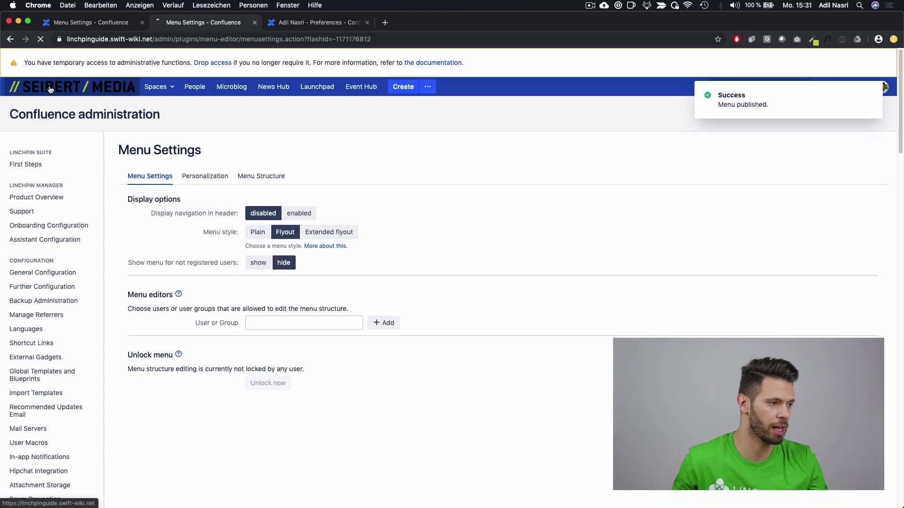
left_click(51, 90)
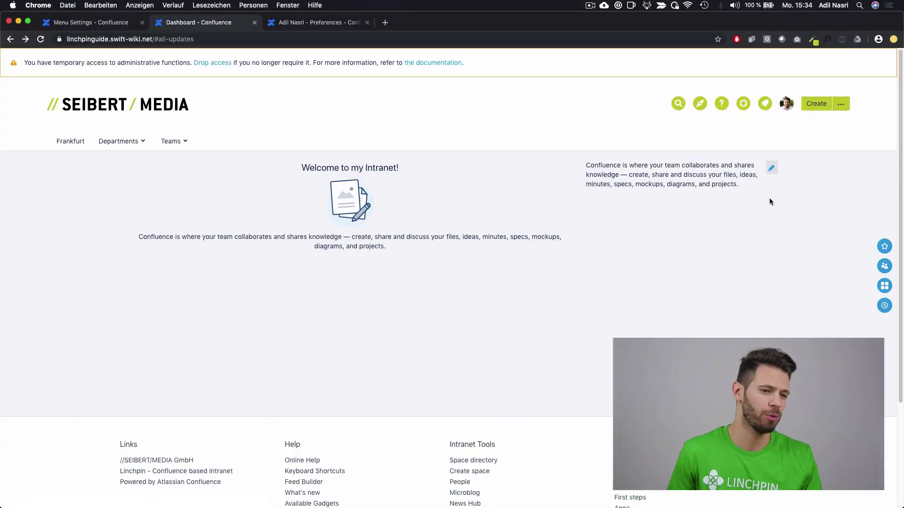
Step: Edit the Default Welcome Message template and delete the welcome text from its left cell
left_click(771, 168)
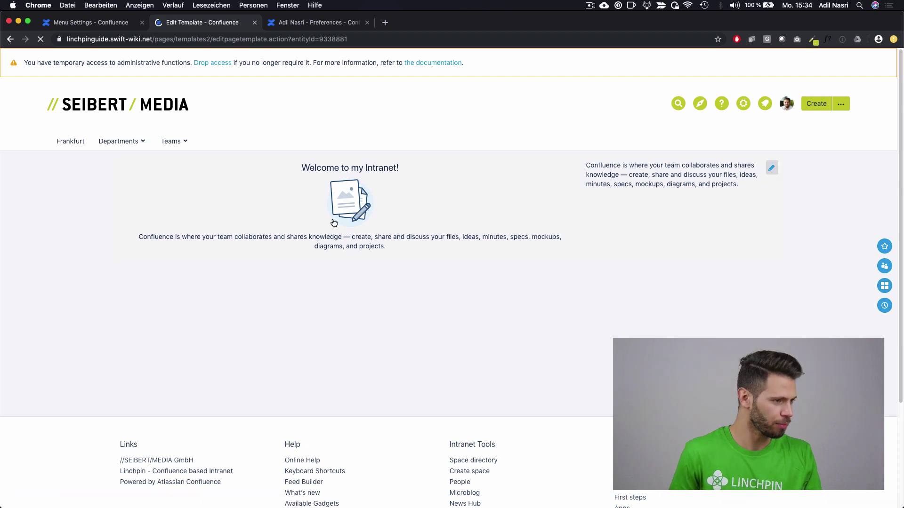
key("ctrl+a")
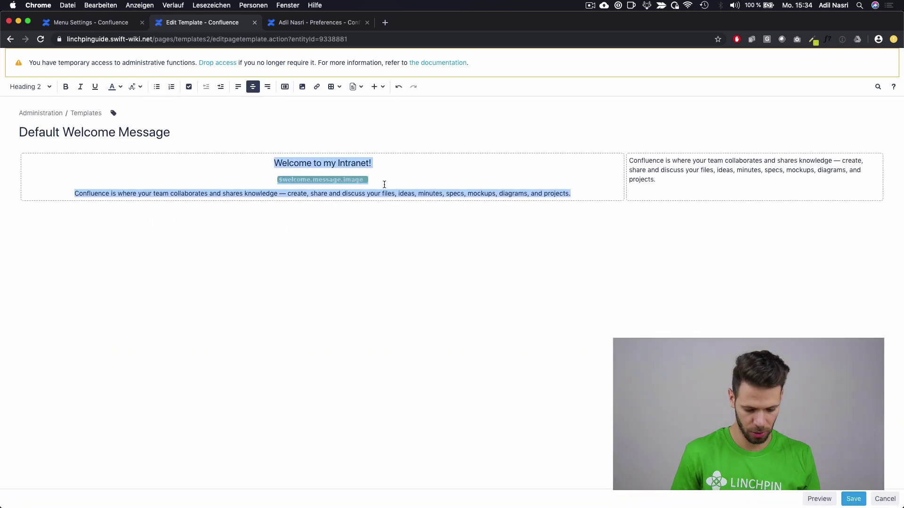
key("BackSpace")
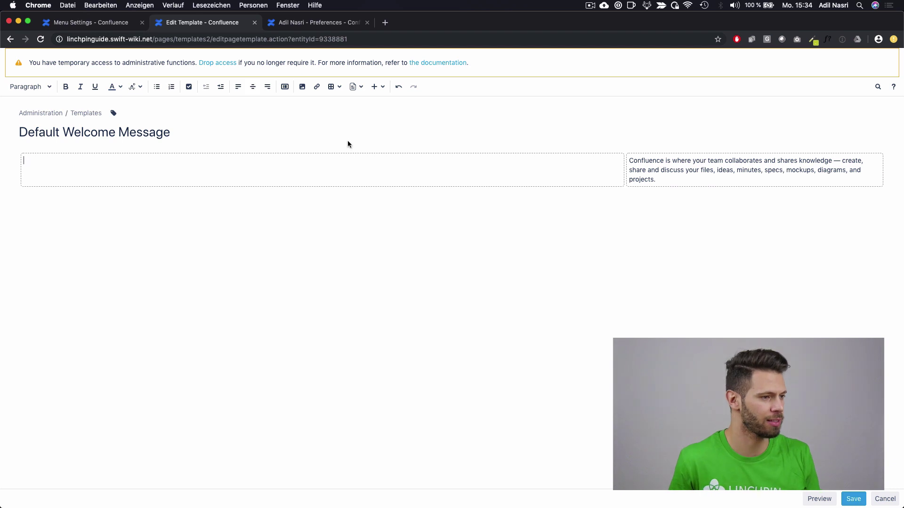
Step: Insert the Cover Stories macro with its default four-tile layout into the emptied left cell
left_click(375, 86)
left_click(384, 284)
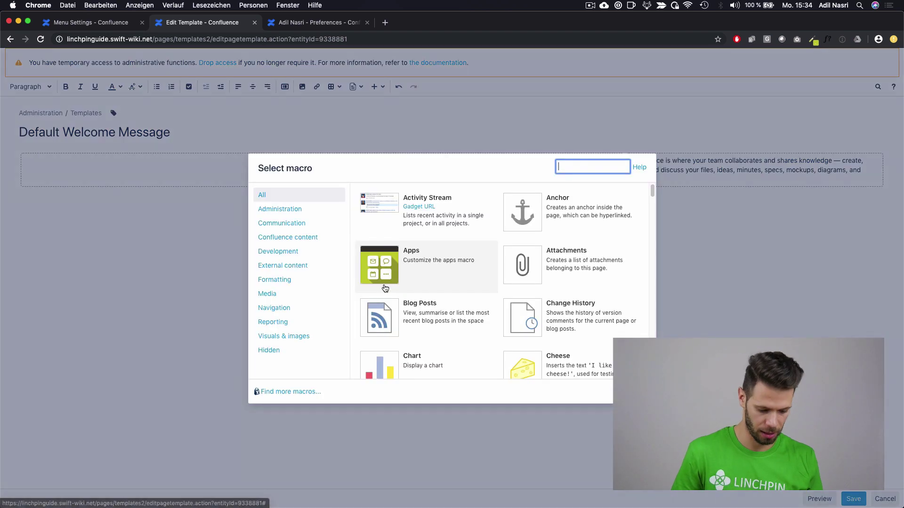
type("cover")
left_click(389, 219)
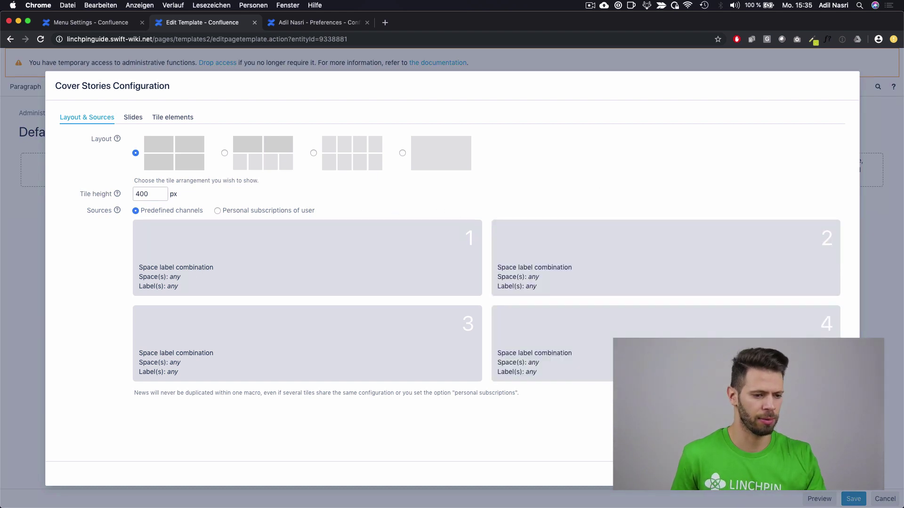
left_click(817, 474)
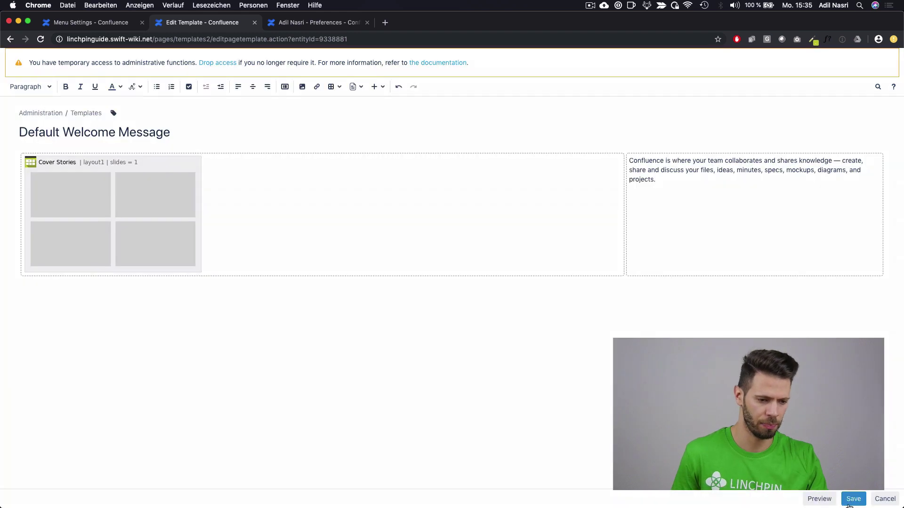
Step: Save the welcome template and scroll through the new Cover Stories tiles on the dashboard
left_click(853, 499)
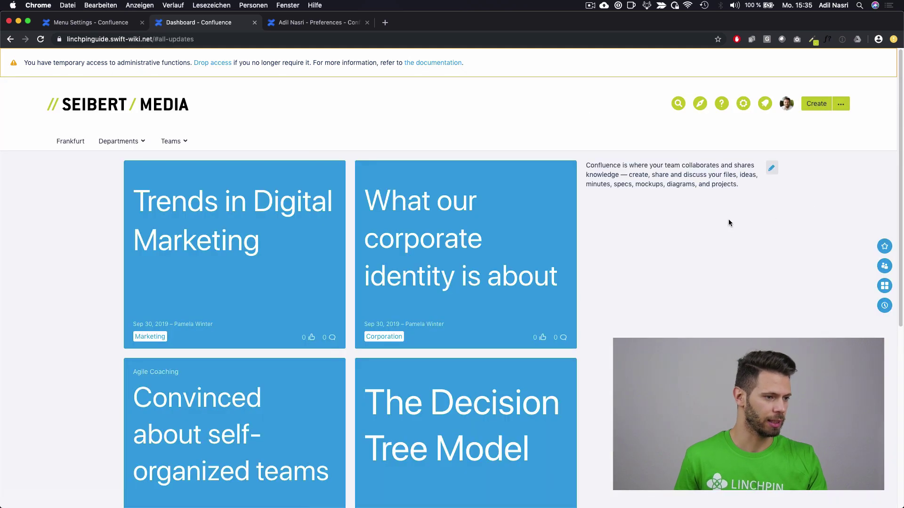
scroll(115, 261, "down", 1)
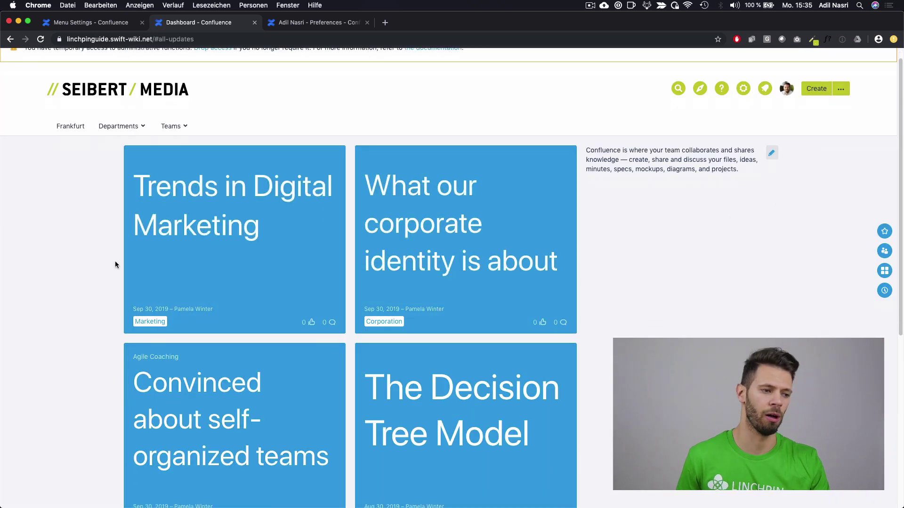
scroll(112, 262, "down", 5)
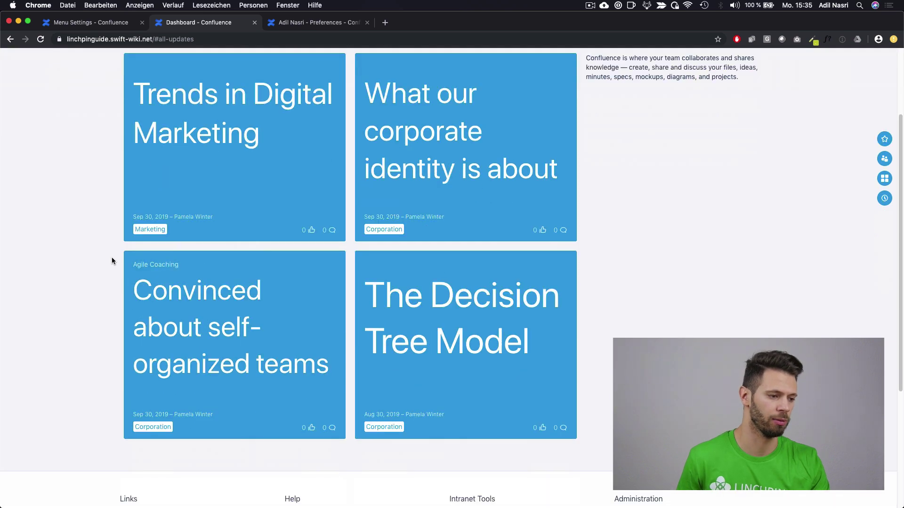
scroll(123, 255, "up", 6)
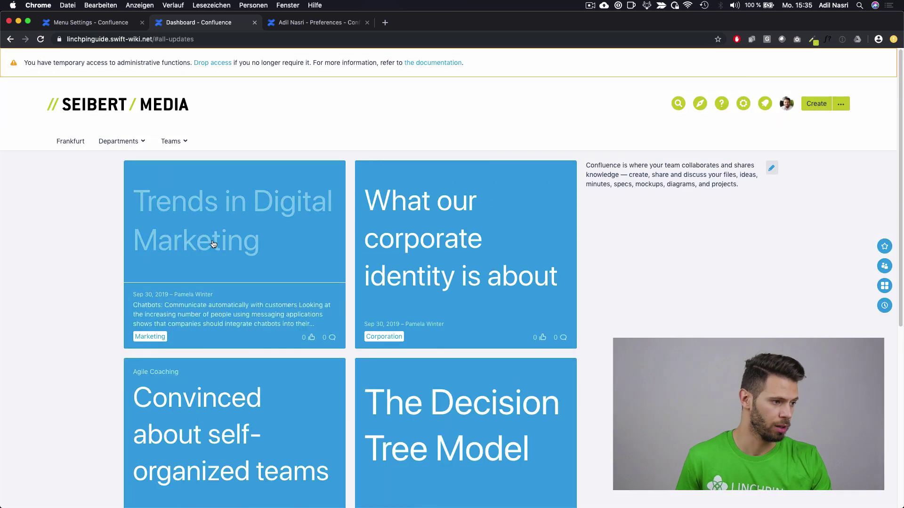
Step: Preview the Trends in Digital Marketing post, then open 'What our corporate identity is about' for editing
left_click(225, 237)
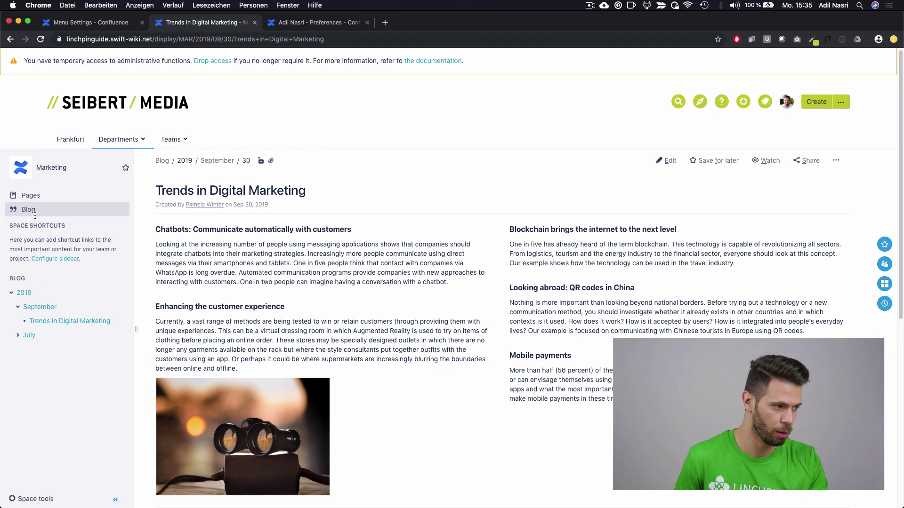
left_click(172, 118)
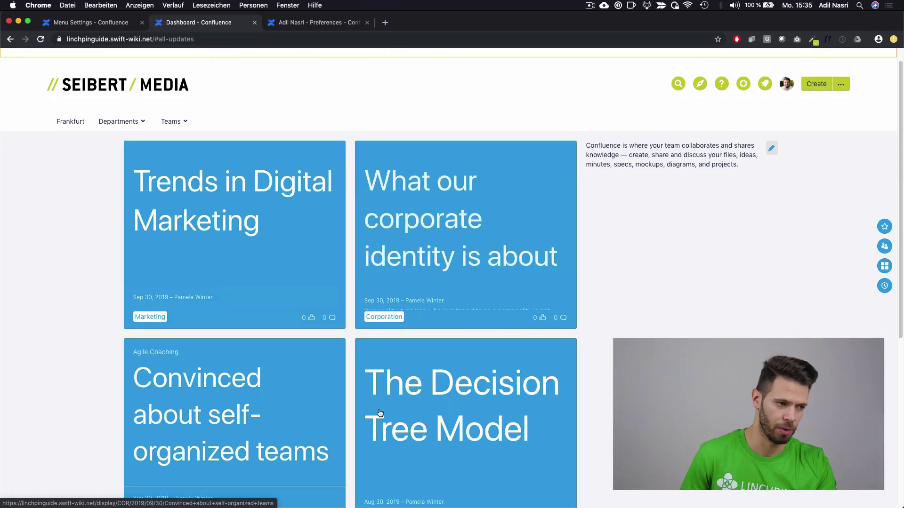
left_click(412, 210)
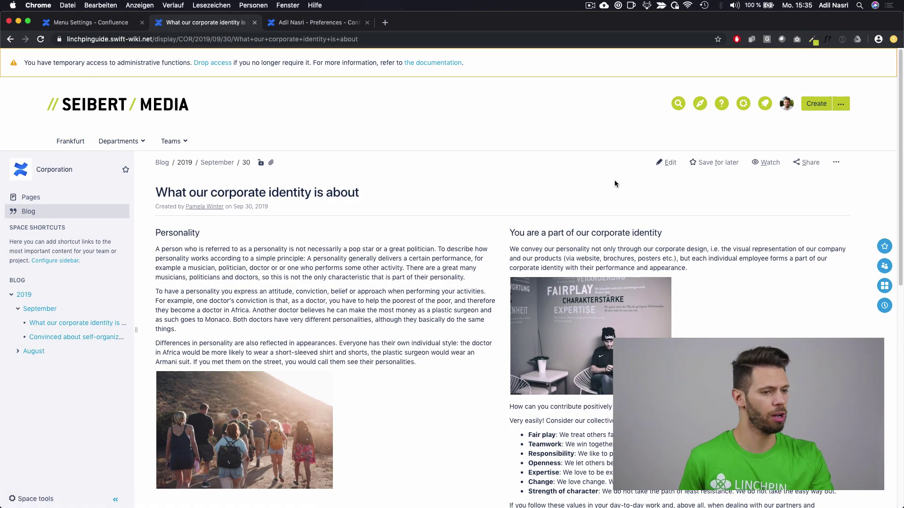
left_click(665, 163)
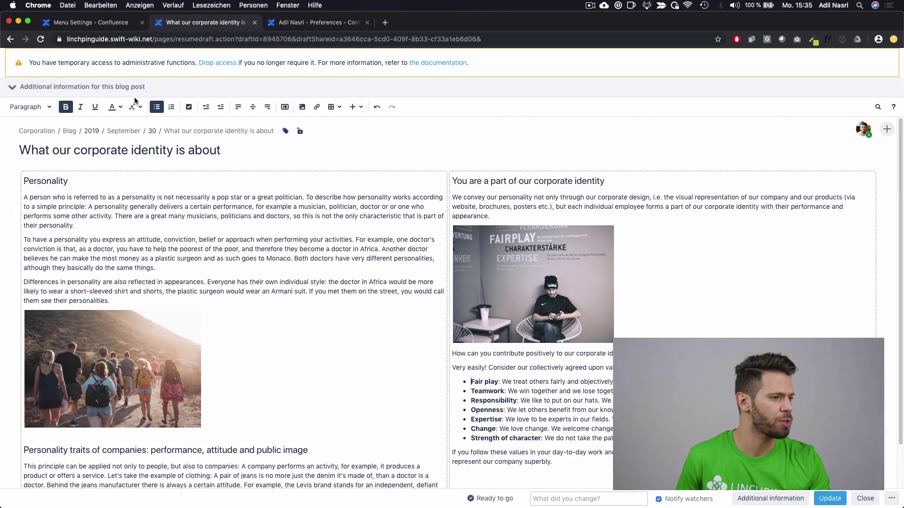
Step: Give the corporate identity post the kicker 'This is a kicker' and lead paragraph 'This is my intro text'
left_click(88, 92)
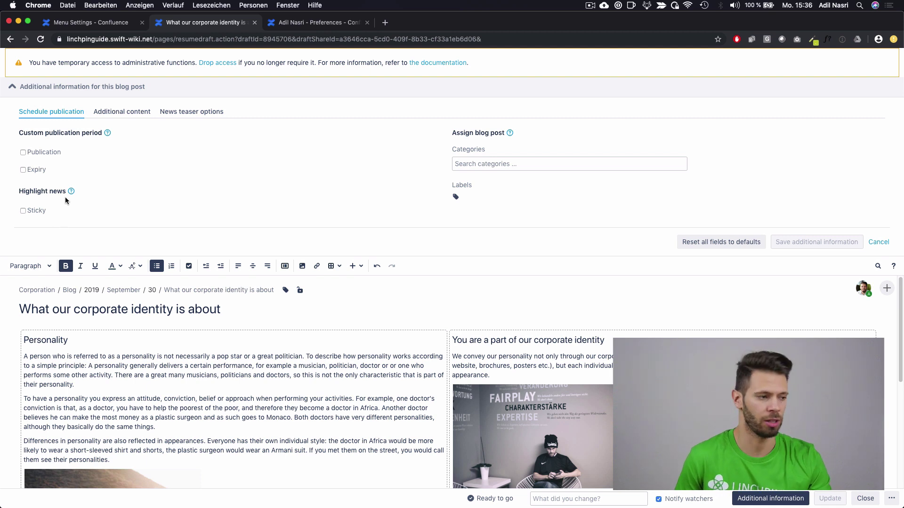
left_click(495, 166)
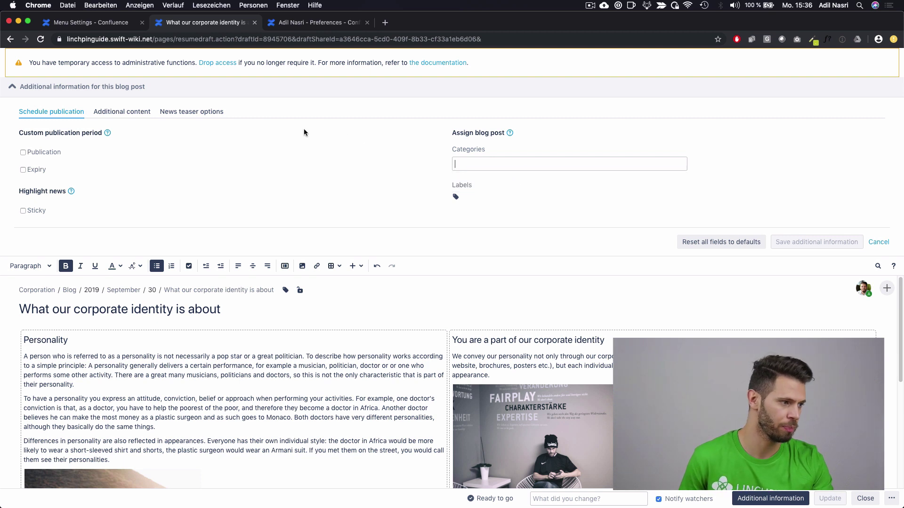
left_click(138, 119)
left_click(161, 149)
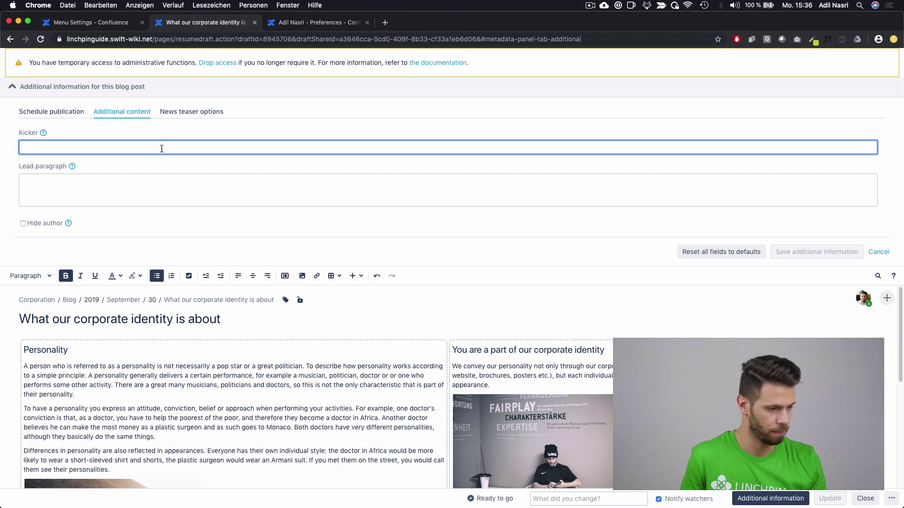
type("This is a kicker")
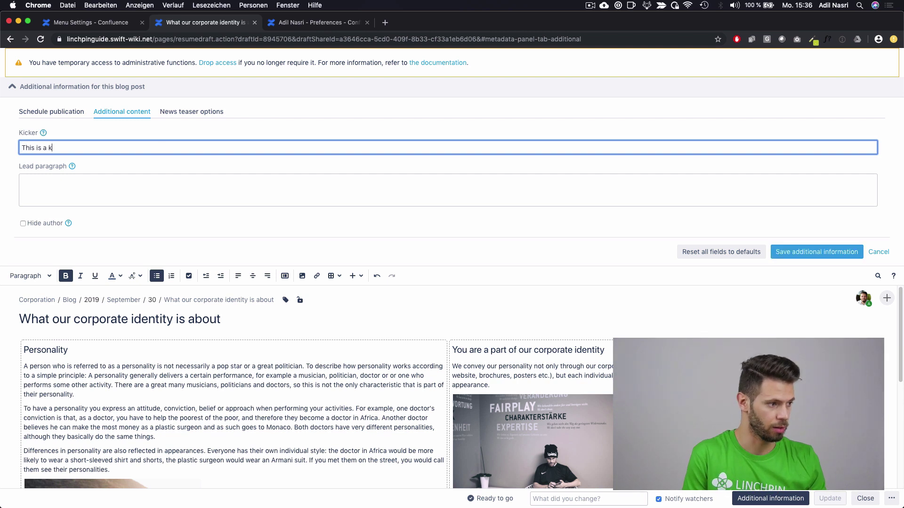
left_click(129, 197)
type("This is")
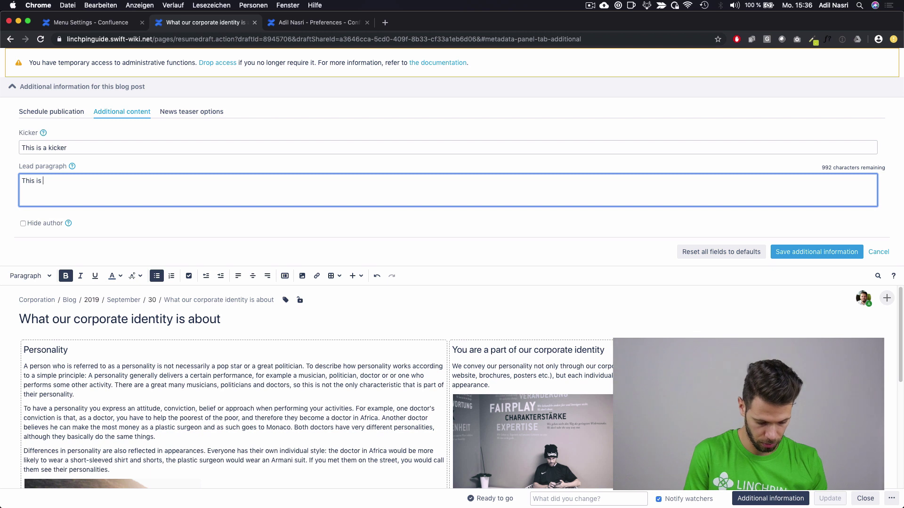
type(" my intro text.")
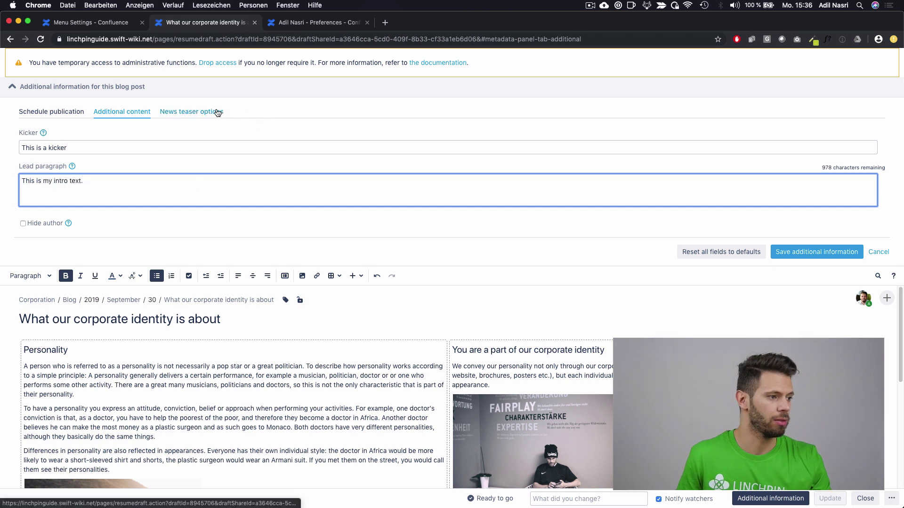
left_click(218, 112)
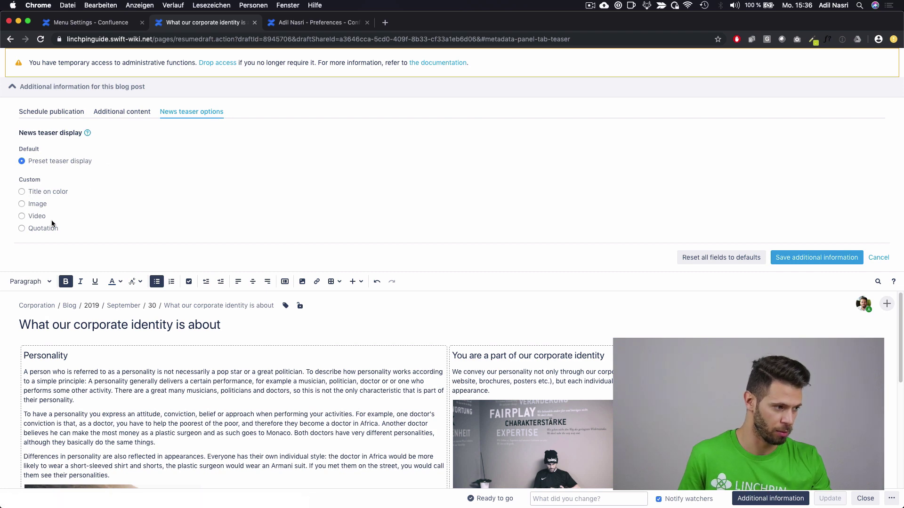
Step: Set stock2.jpeg as the post's custom teaser image and save the additional information
left_click(40, 205)
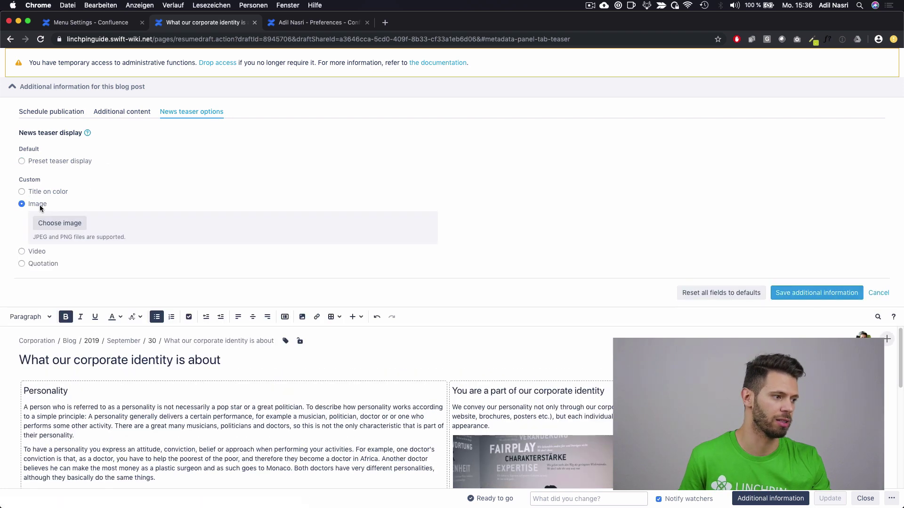
left_click(66, 223)
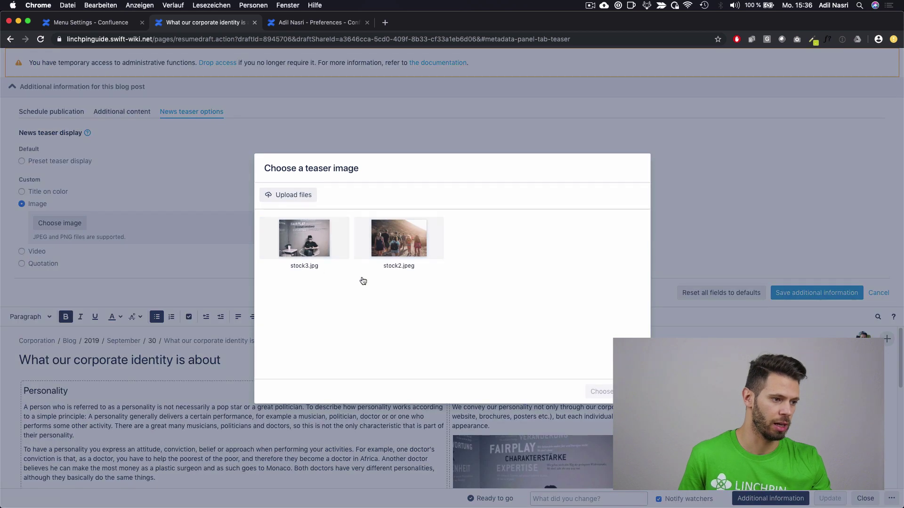
left_click(387, 250)
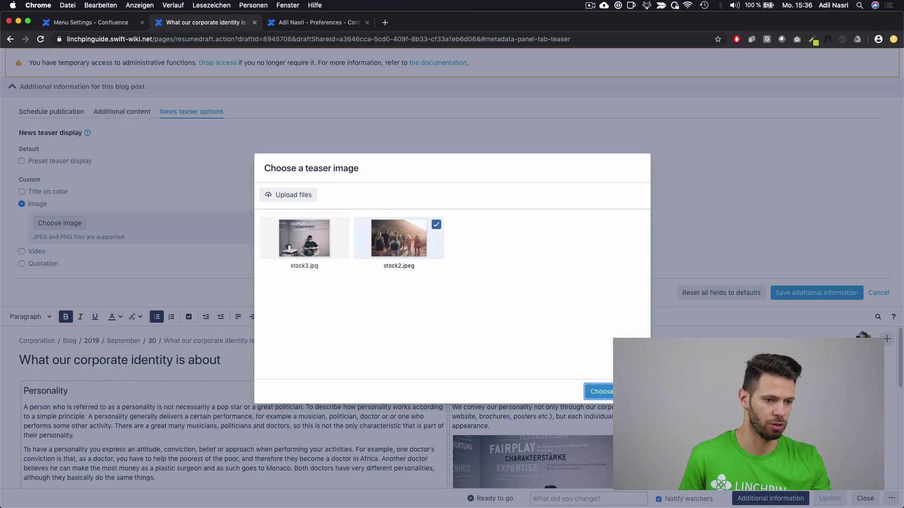
left_click(601, 392)
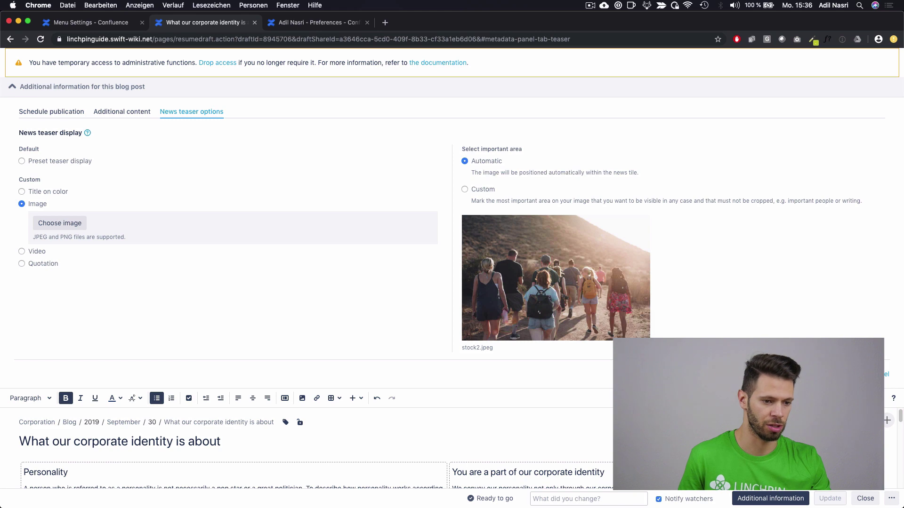
left_click(854, 374)
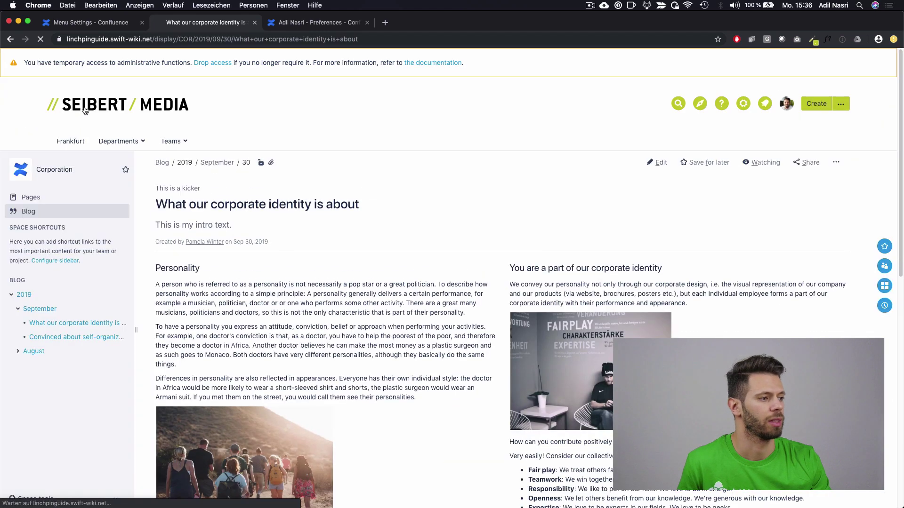
Step: From the dashboard, open the 'Convinced about self-organized teams' post
left_click(81, 118)
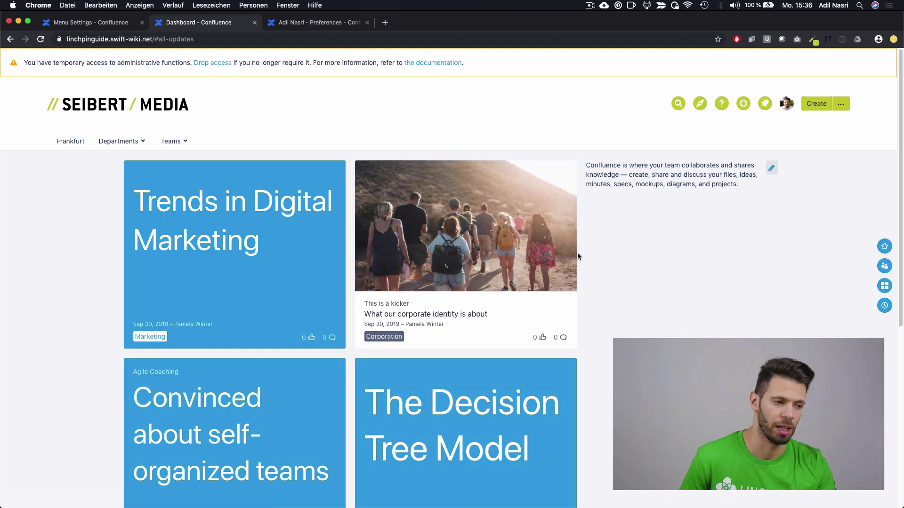
scroll(620, 264, "down", 3)
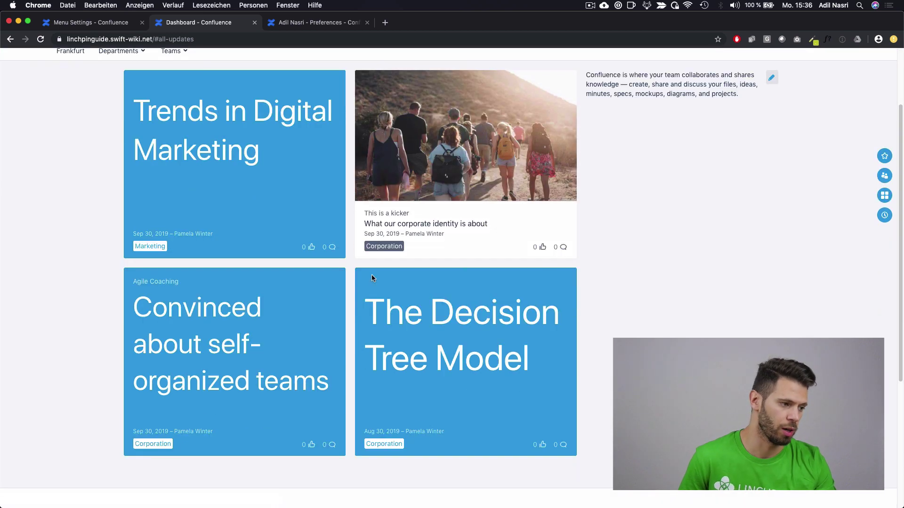
left_click(236, 337)
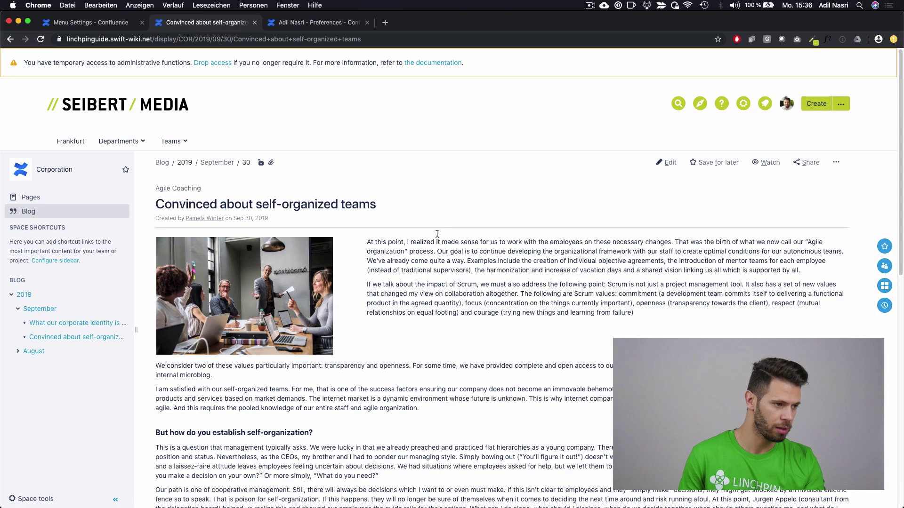
Step: Edit the self-organized teams post and display its news teaser options
left_click(666, 162)
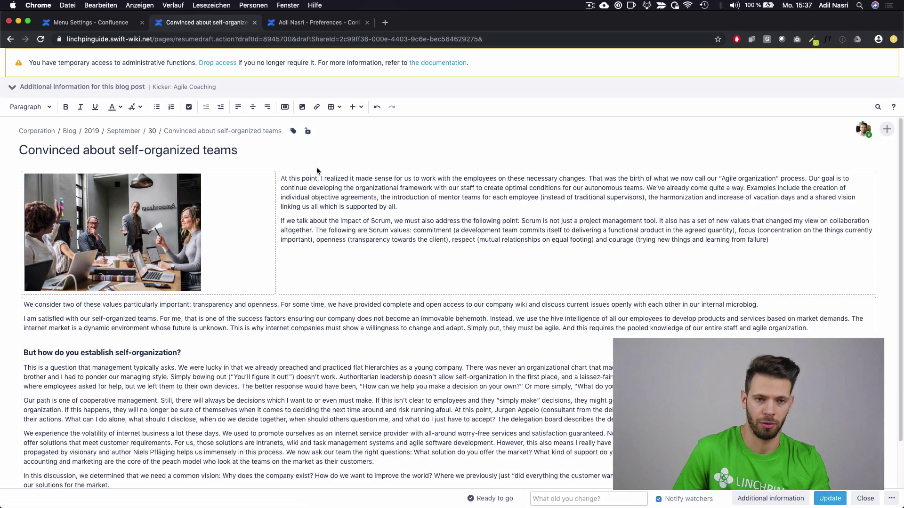
left_click(180, 91)
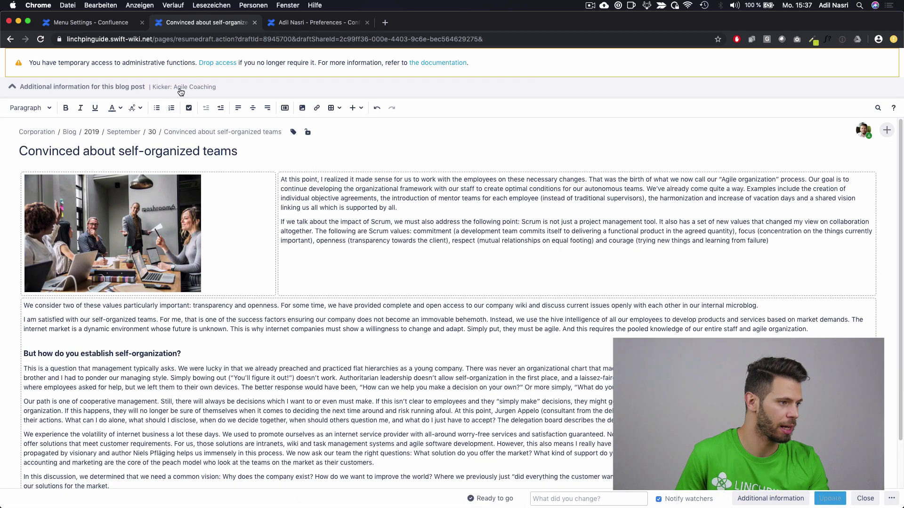
left_click(183, 112)
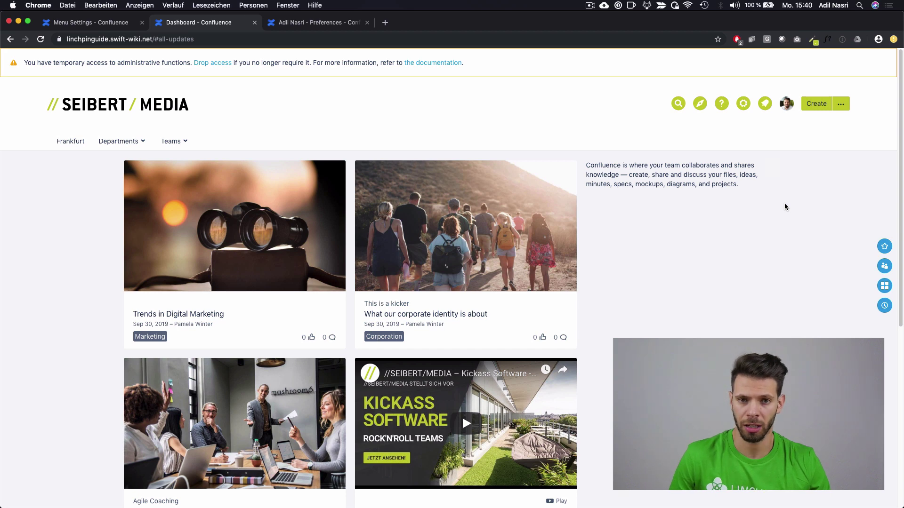
Step: Go back to the Edit Template page for the Default Welcome Message
mouse_move(777, 199)
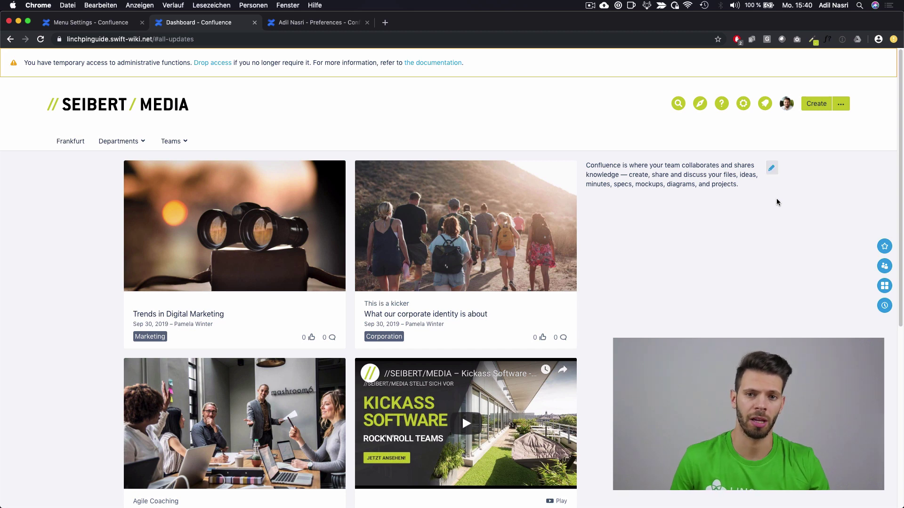
mouse_move(423, 243)
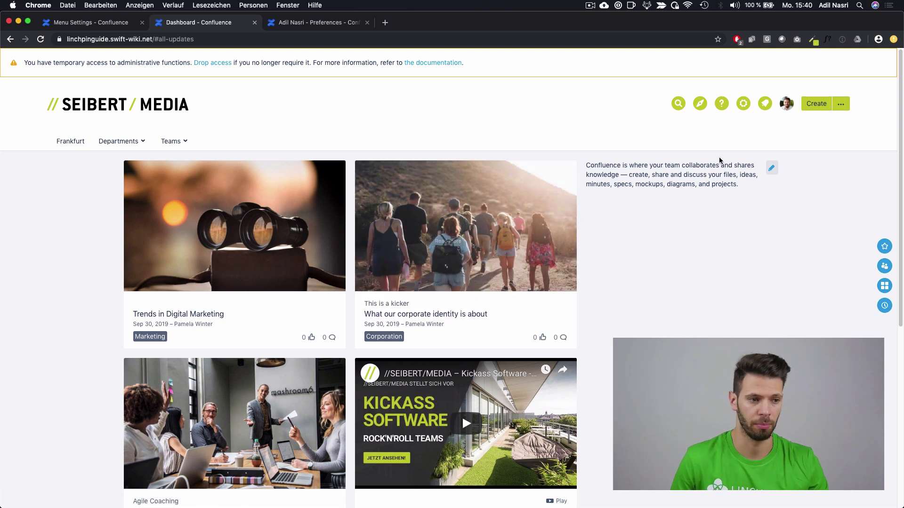
left_click(771, 168)
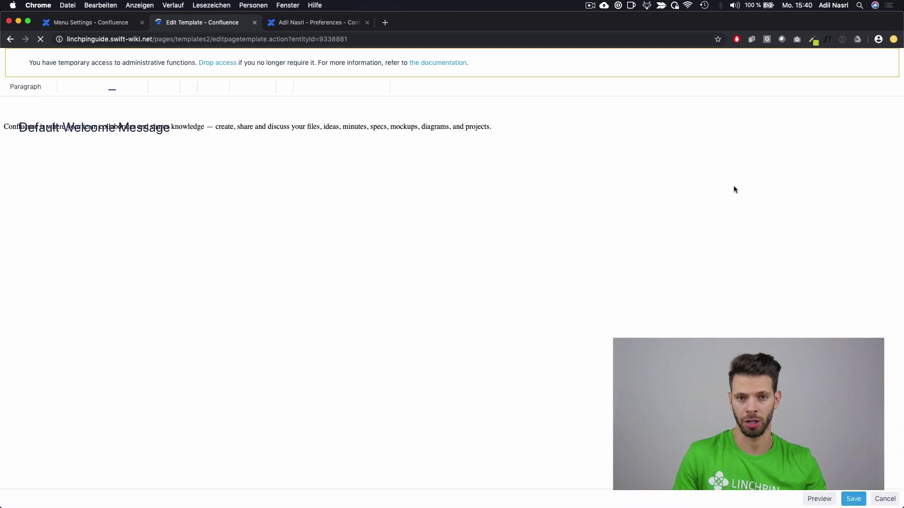
Step: Set Cover Stories tile 1's news source to the Corporation (COR) space
left_click(128, 241)
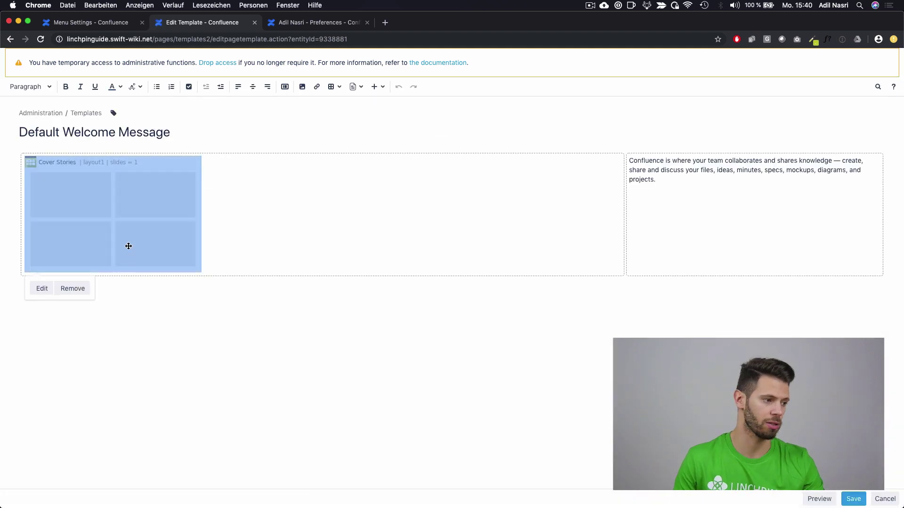
left_click(46, 288)
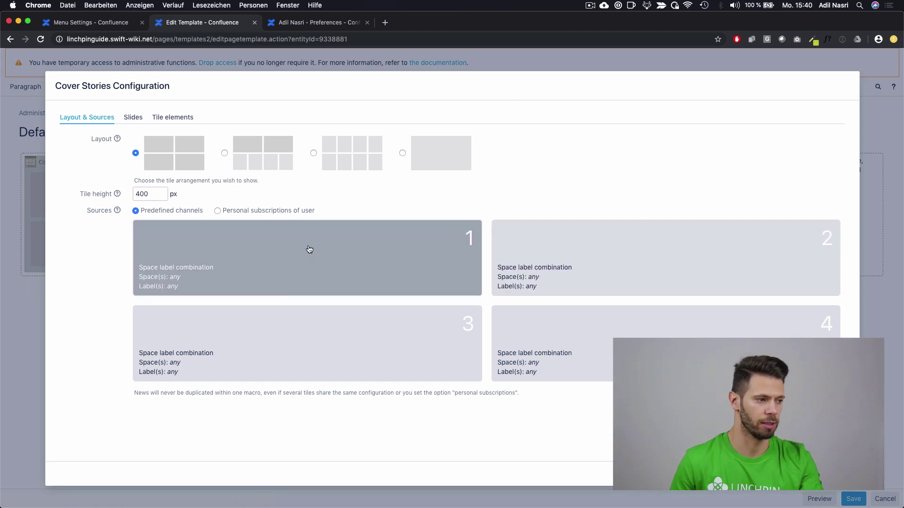
left_click(287, 261)
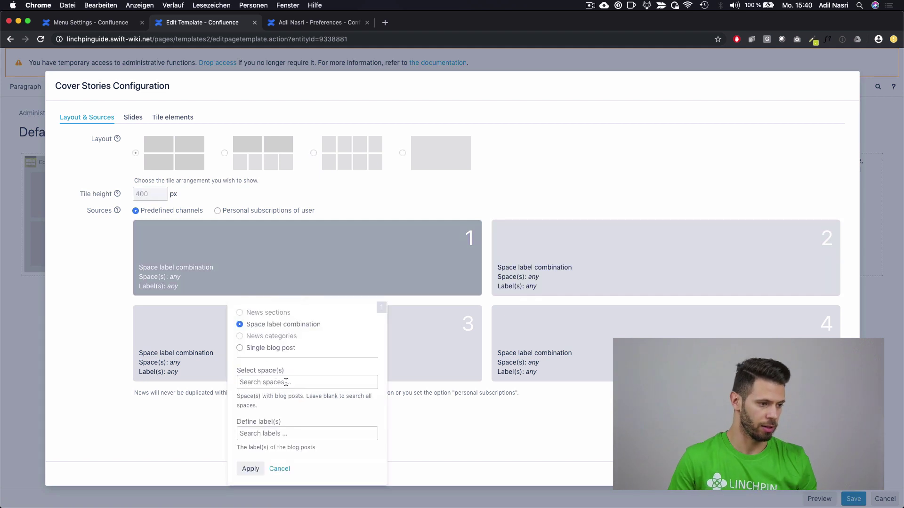
left_click(291, 382)
type("corp")
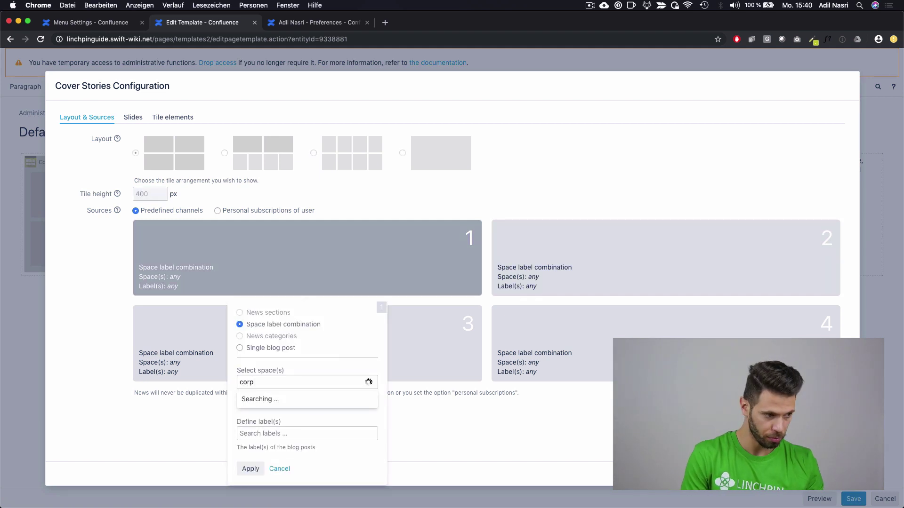
key("Return")
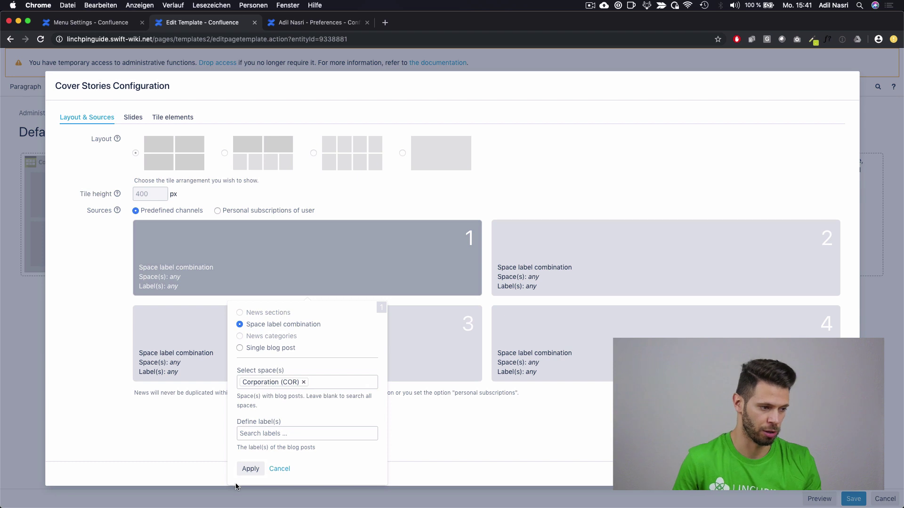
left_click(251, 469)
Step: Point tiles 2 and 3 to the Corporation (COR) space as well
left_click(583, 266)
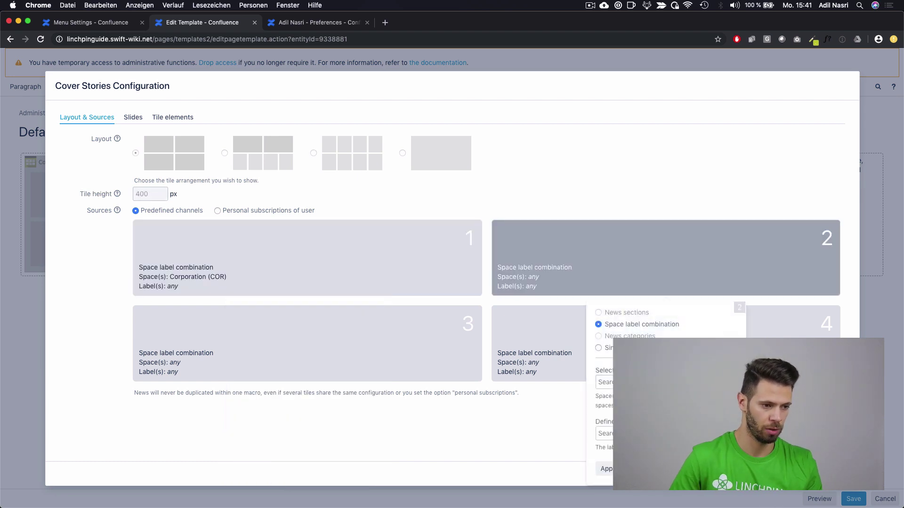
left_click(605, 382)
type("corp")
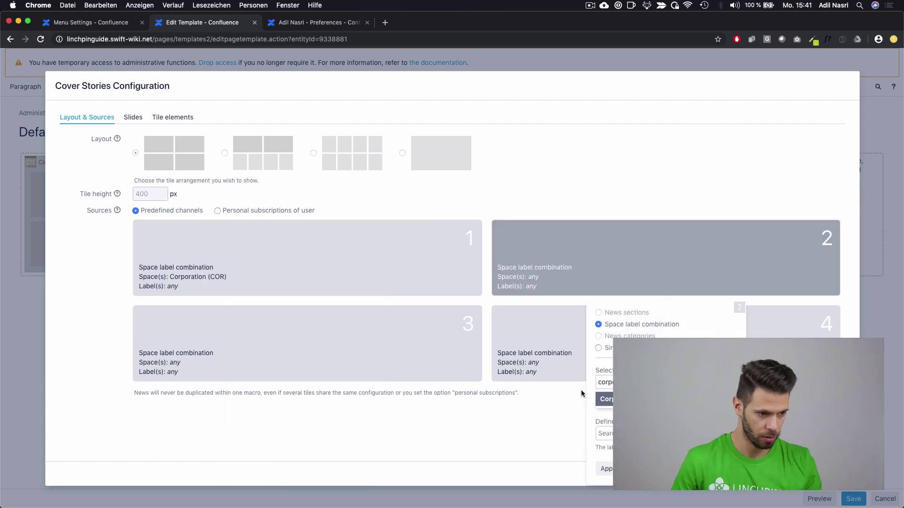
key("Return")
left_click(604, 469)
left_click(248, 342)
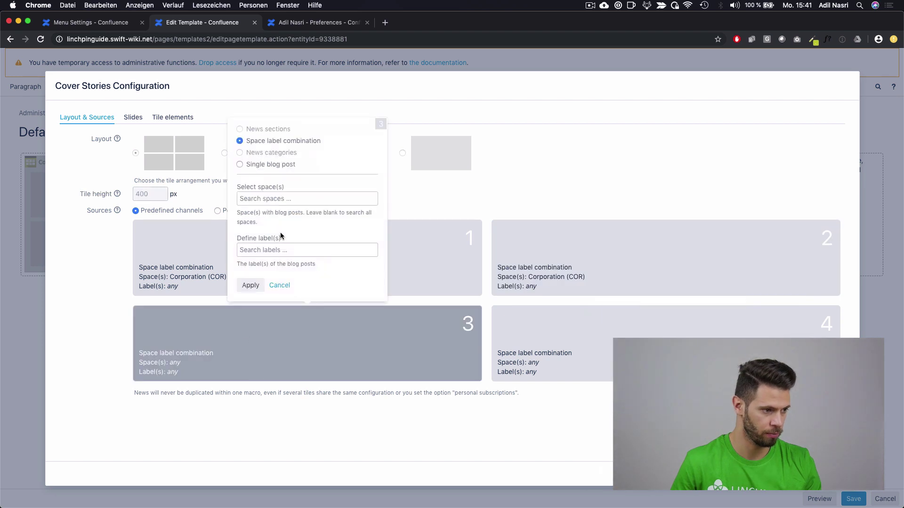
left_click(274, 199)
type("corpo")
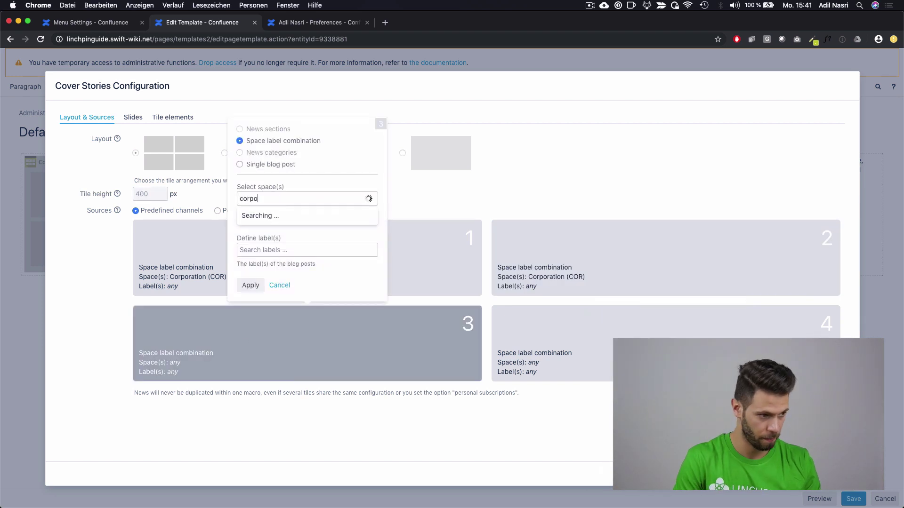
left_click(263, 216)
left_click(250, 285)
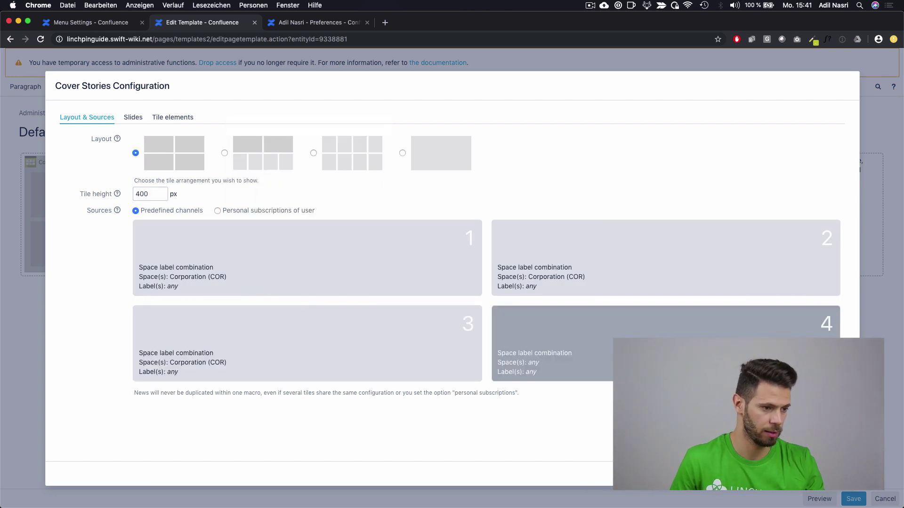
Step: Set tile 4 to the Marketing (MAR) space, confirm the macro, and save the template
left_click(659, 330)
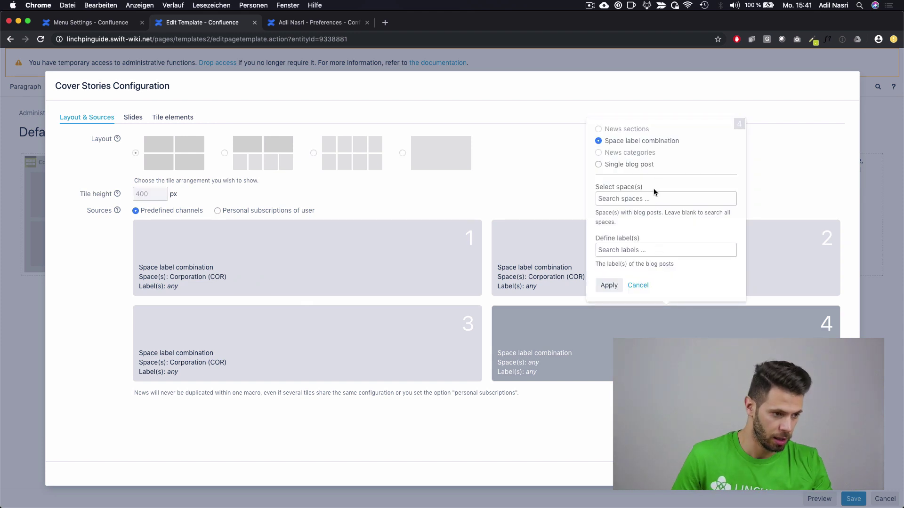
left_click(658, 199)
type("mark")
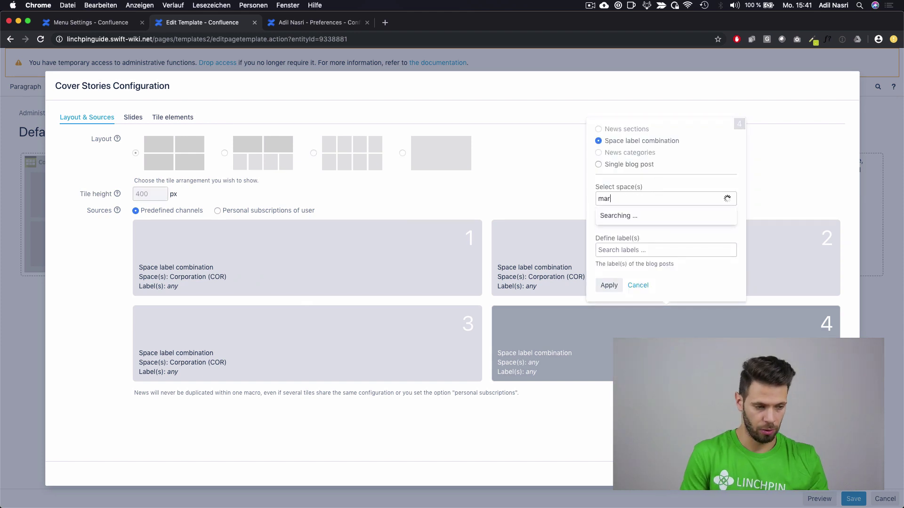
left_click(642, 220)
left_click(609, 285)
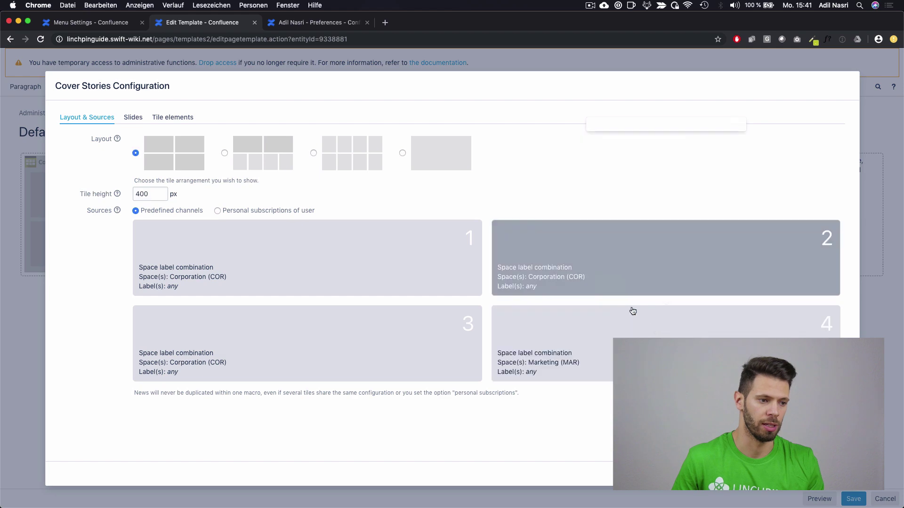
left_click(831, 474)
left_click(846, 500)
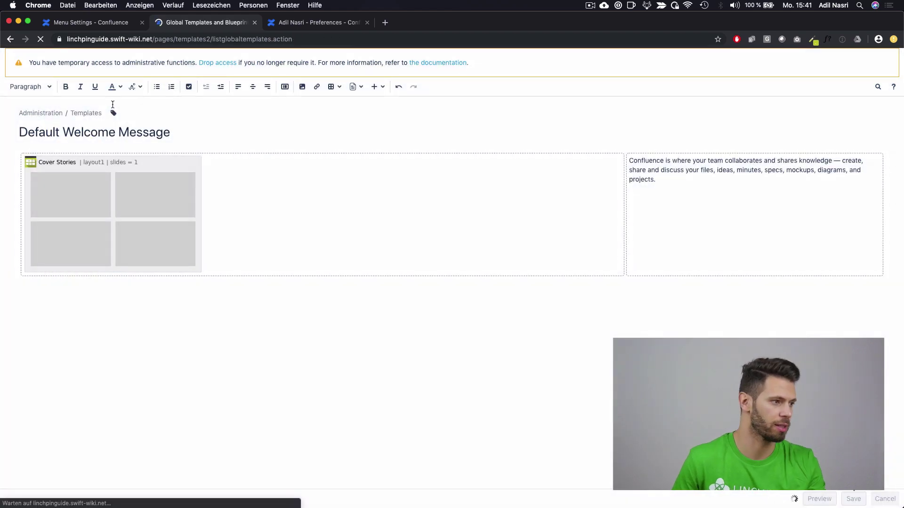
Step: Return to the dashboard and scroll through the Corporation and Marketing Cover Stories tiles
left_click(41, 94)
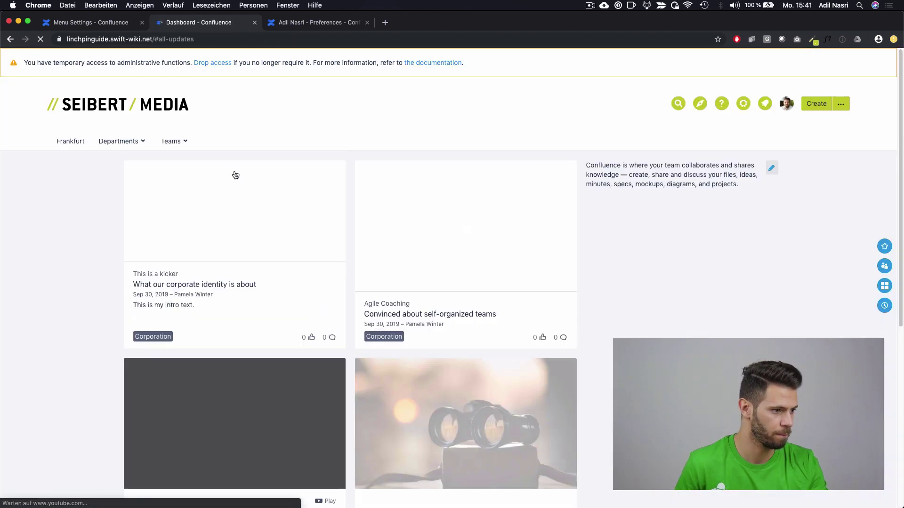
scroll(672, 273, "down", 2)
scroll(672, 273, "down", 2)
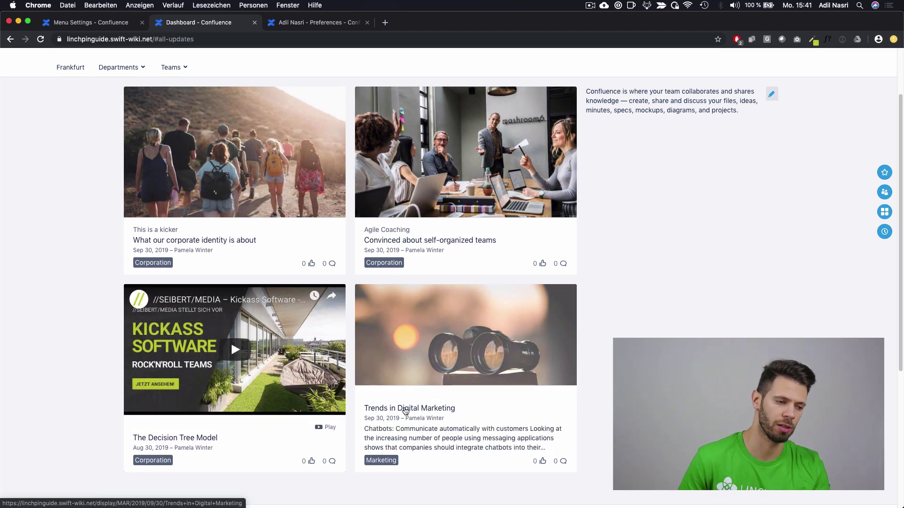
scroll(679, 221, "up", 3)
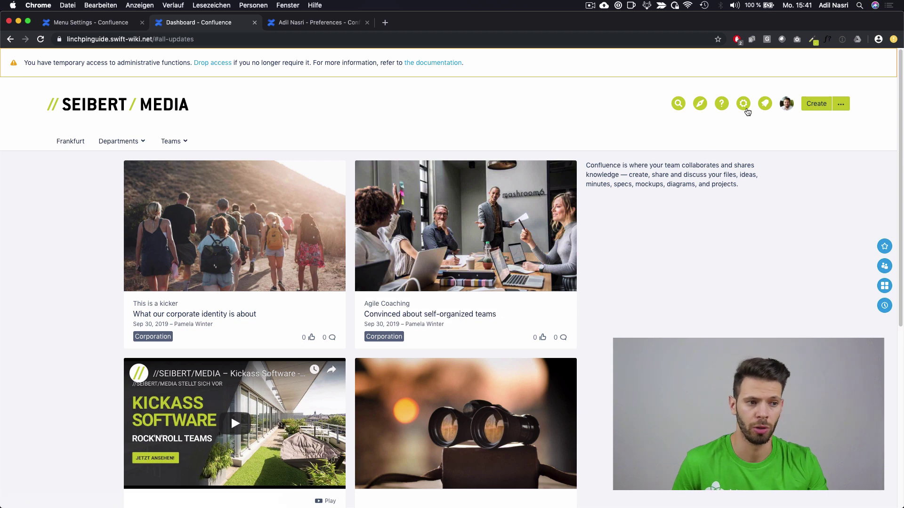
Step: In News administration, set Location as the primary personalization attribute and save the profile fields
left_click(744, 104)
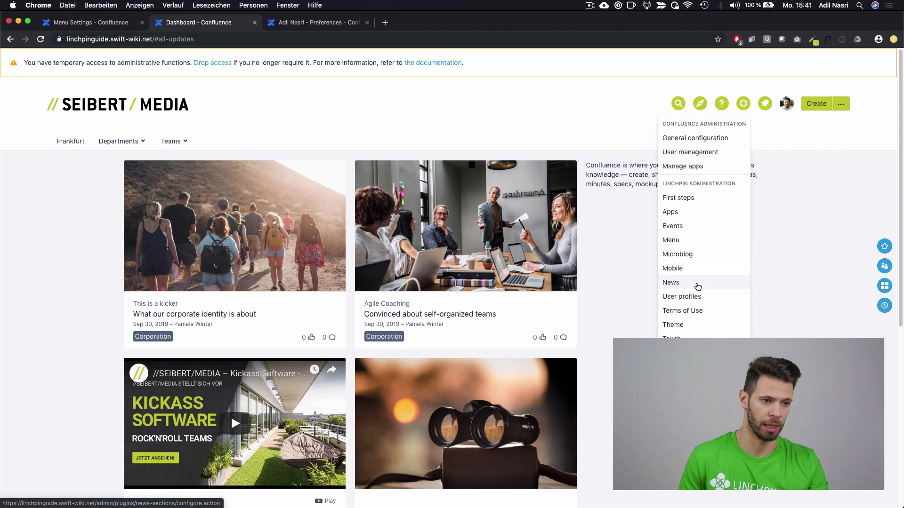
left_click(697, 284)
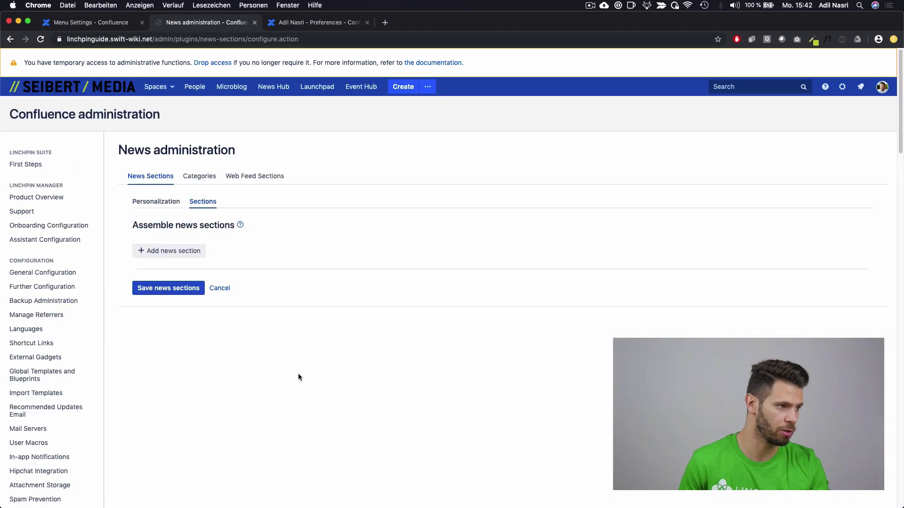
left_click(154, 203)
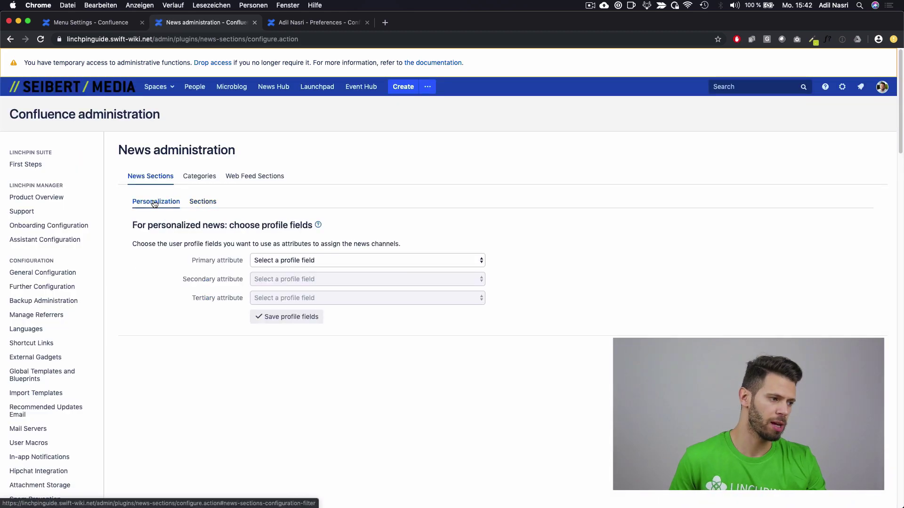
left_click(371, 264)
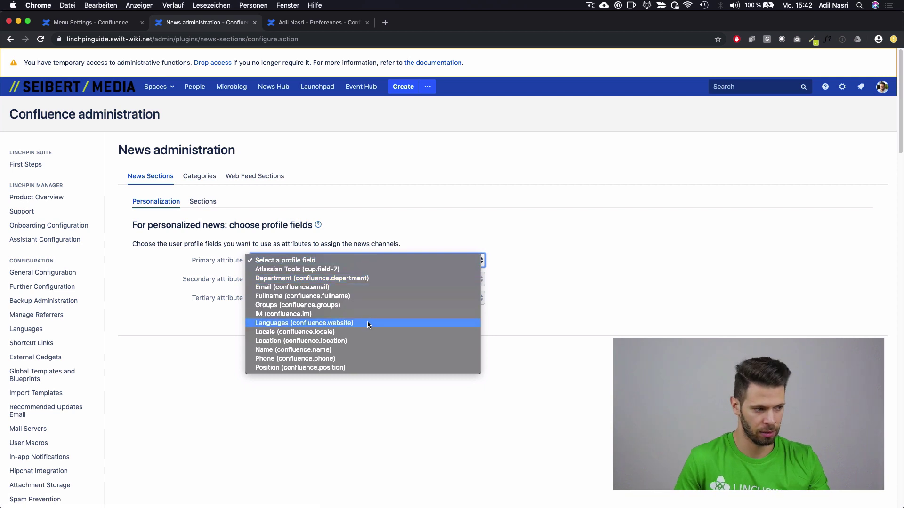
left_click(341, 342)
left_click(284, 317)
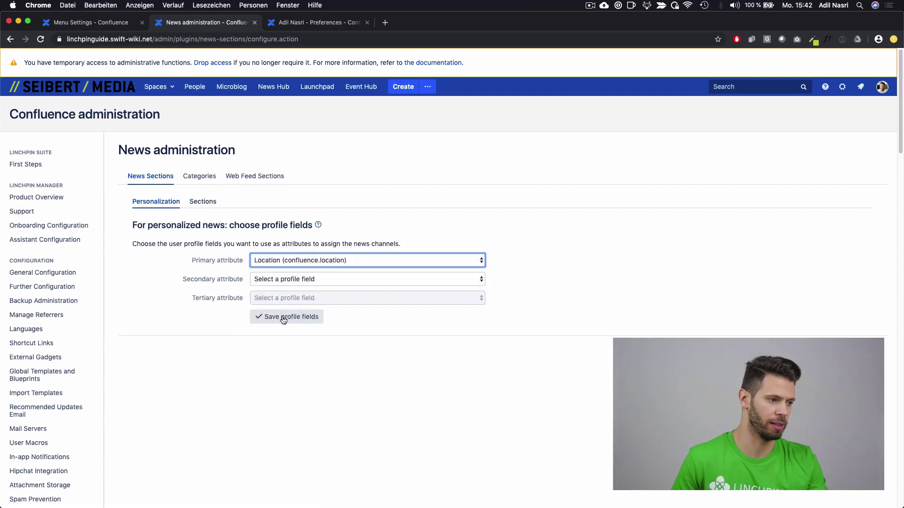
left_click(209, 204)
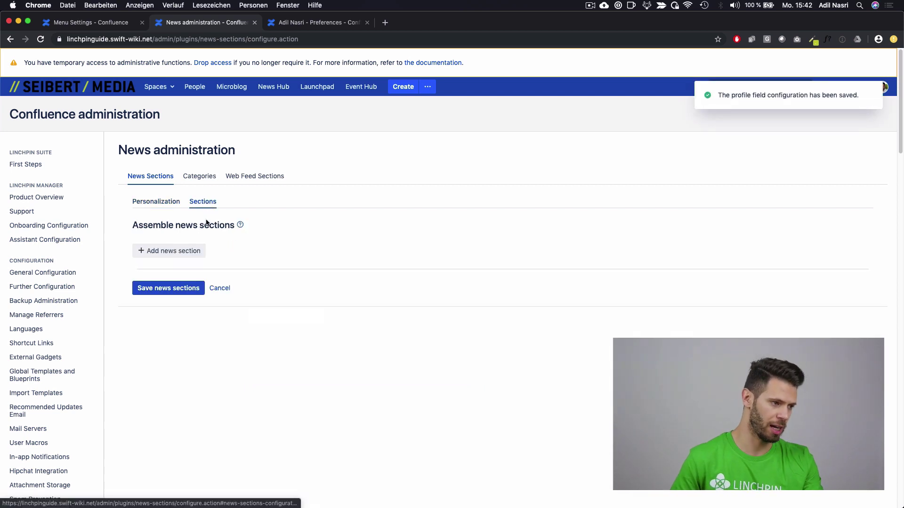
left_click(200, 251)
Step: Create a news section named 'Location based news'
type("Locatio")
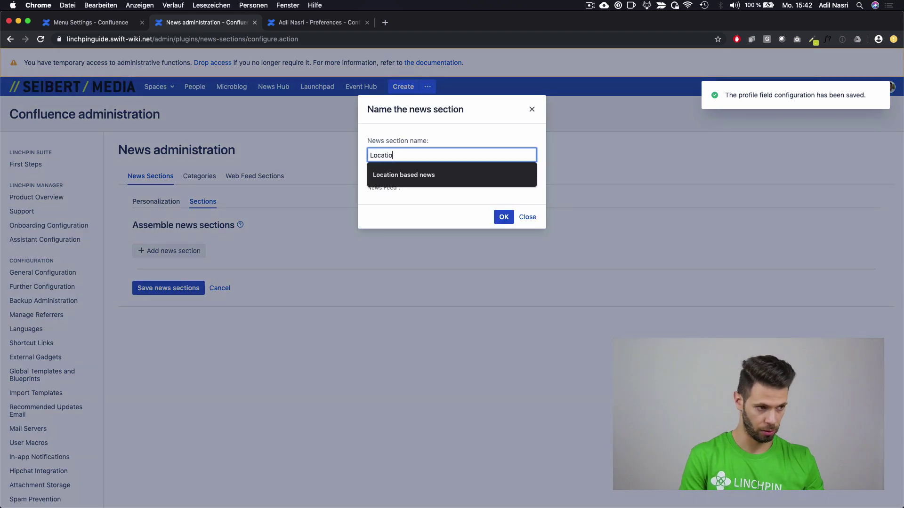
key("Down")
key("Return")
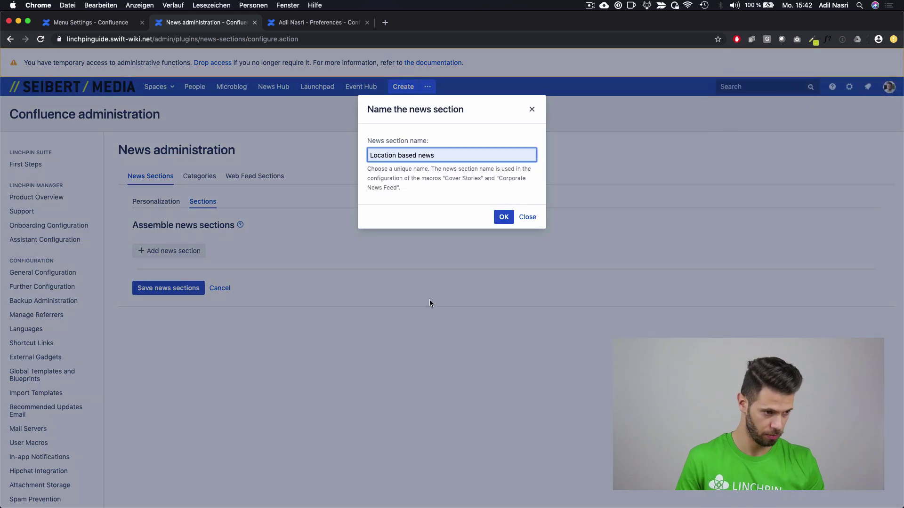
left_click(503, 217)
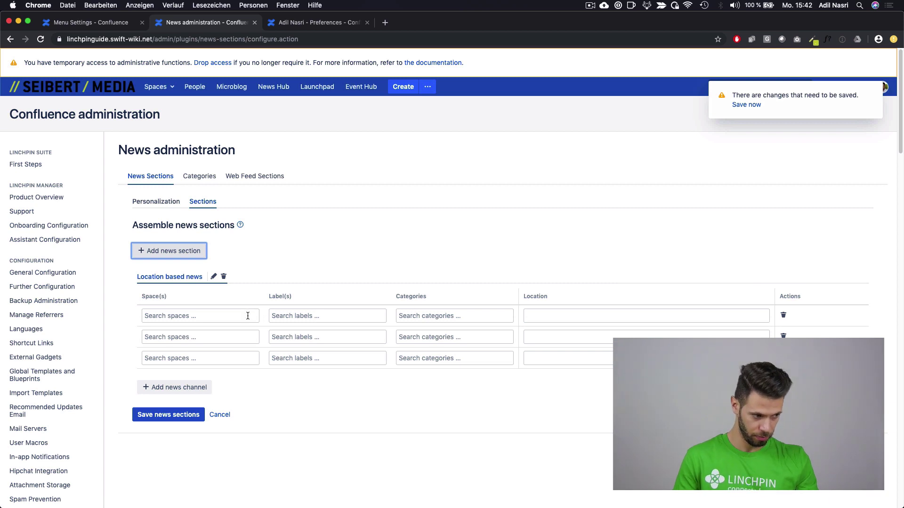
Step: Give the first channel the Washington location and the Washington (WAS) space
left_click(247, 315)
left_click(641, 317)
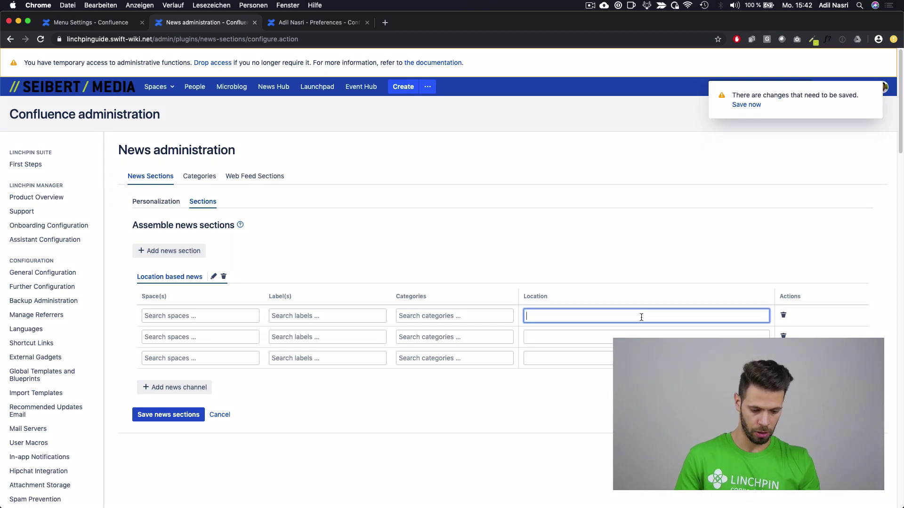
type("Washington")
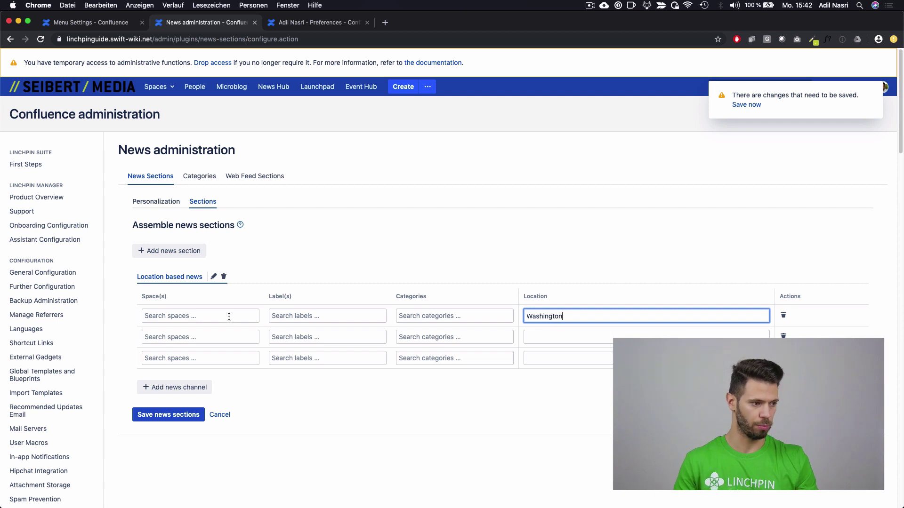
left_click(228, 318)
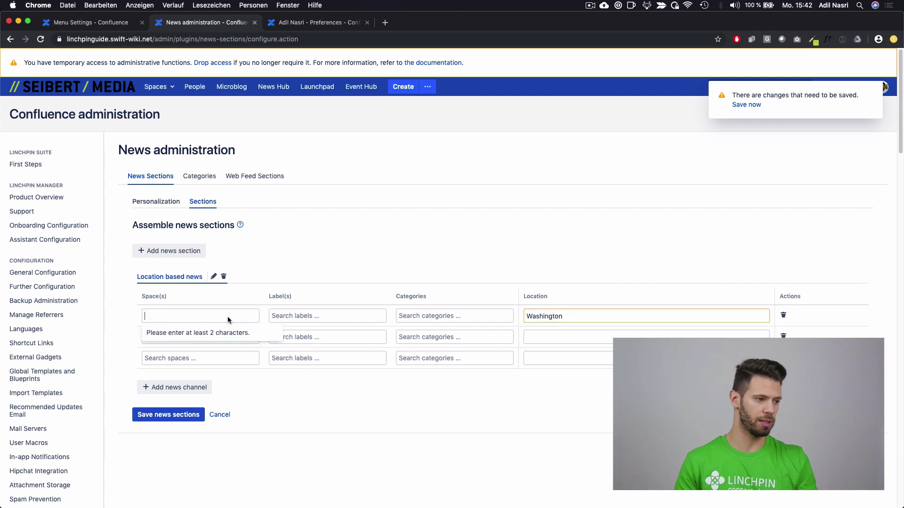
type("Washingt")
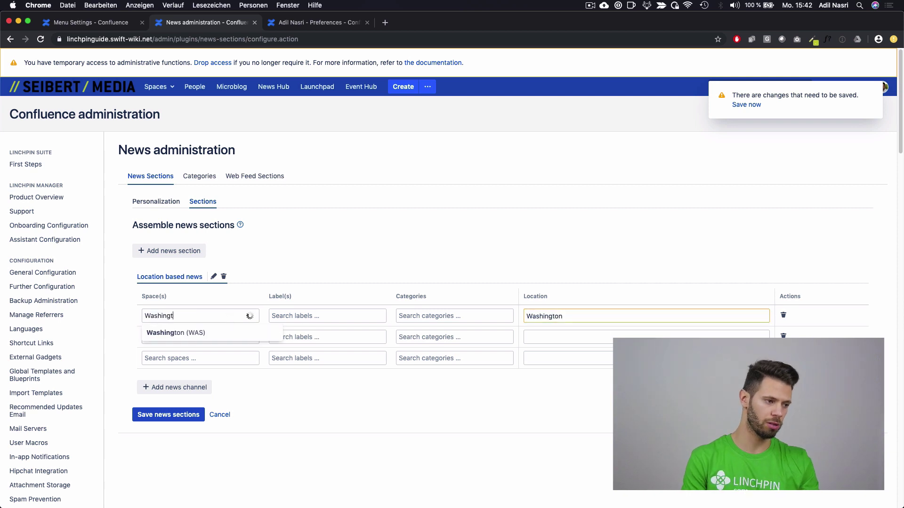
left_click(260, 338)
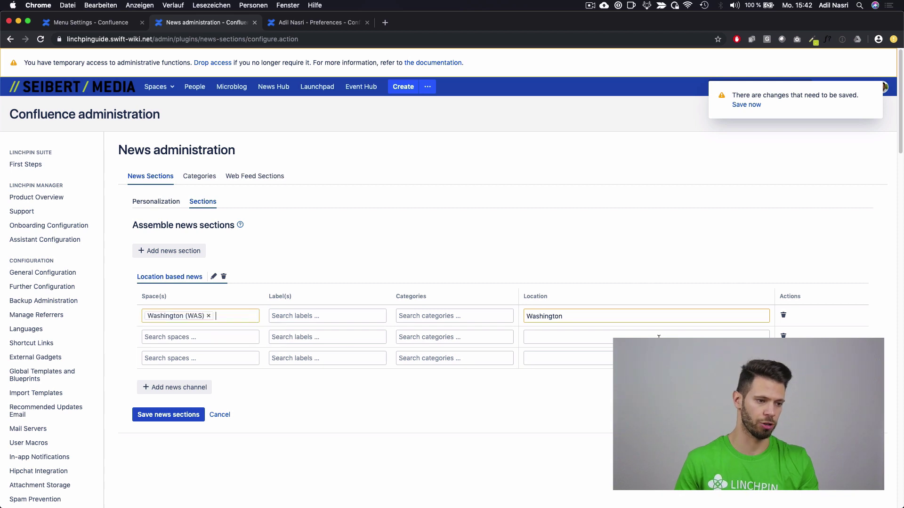
Step: Give the second channel location Frankfurt and space Frankfurt (FRAN), then save the news sections
left_click(601, 339)
type("Frankfurt")
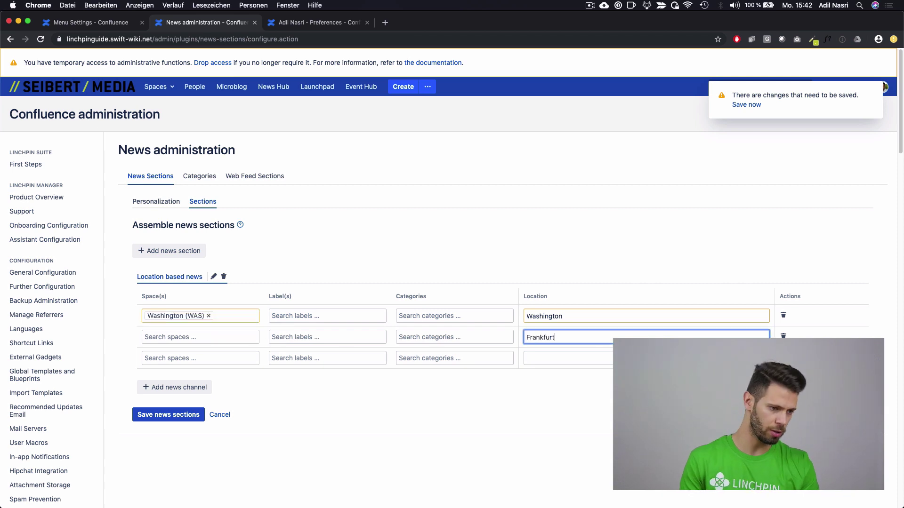
left_click(236, 336)
type("F")
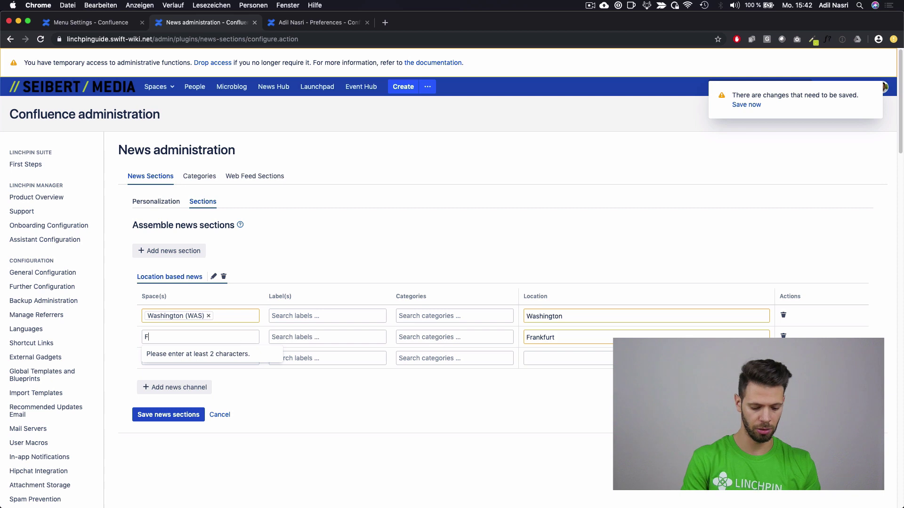
type("rankfurt")
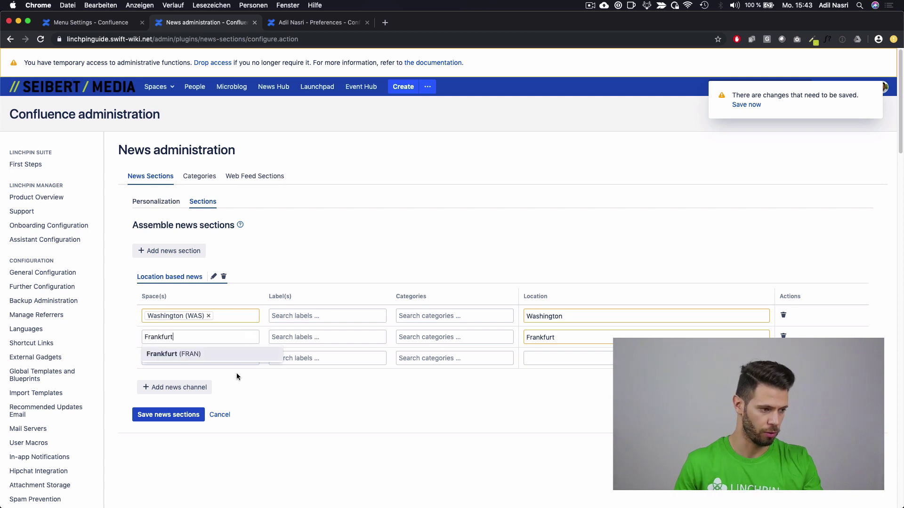
left_click(232, 356)
left_click(194, 415)
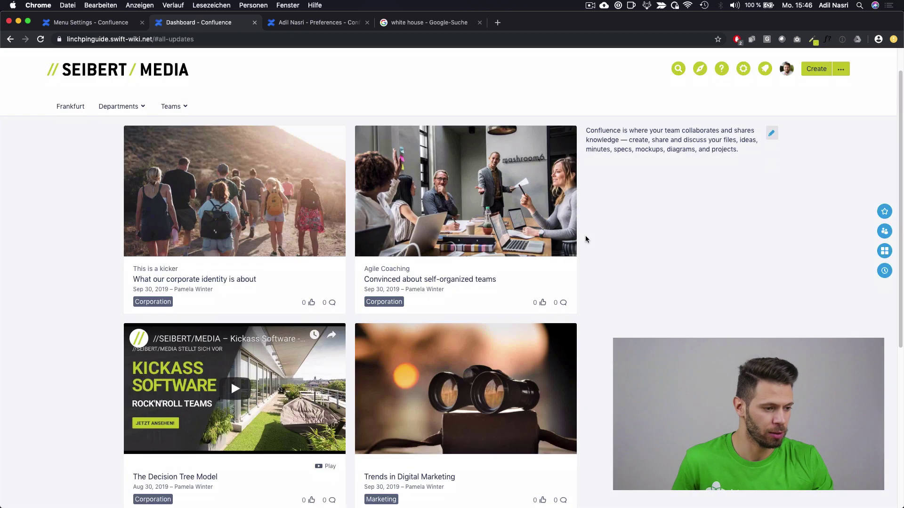
Step: Scroll the dashboard down to view the Cover Stories grid
scroll(587, 232, "down", 1)
mouse_move(485, 360)
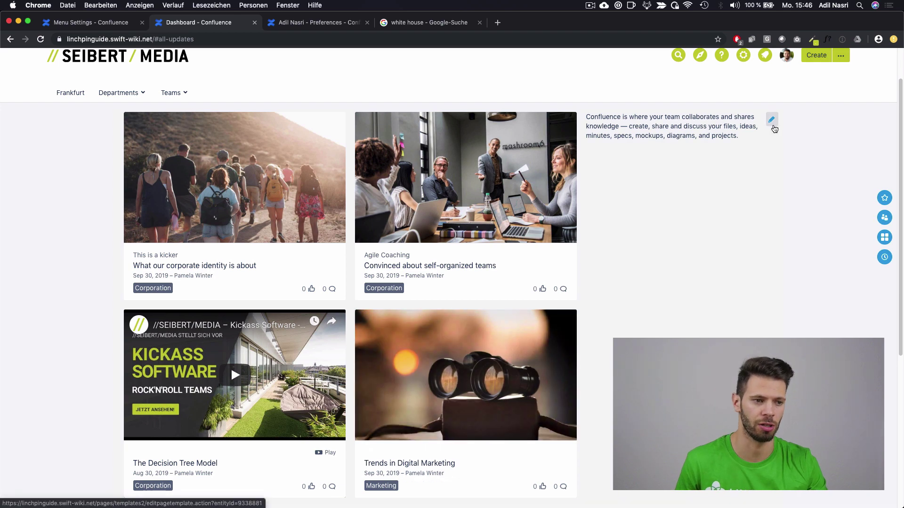
Step: Switch Cover Stories tile 4 to the 'Location based news' section, save, and return to the dashboard
left_click(772, 122)
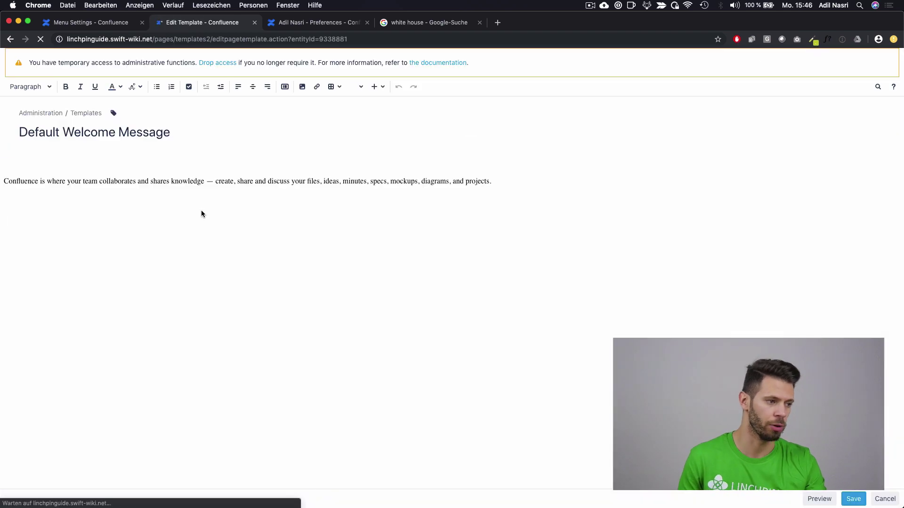
left_click(151, 208)
left_click(40, 289)
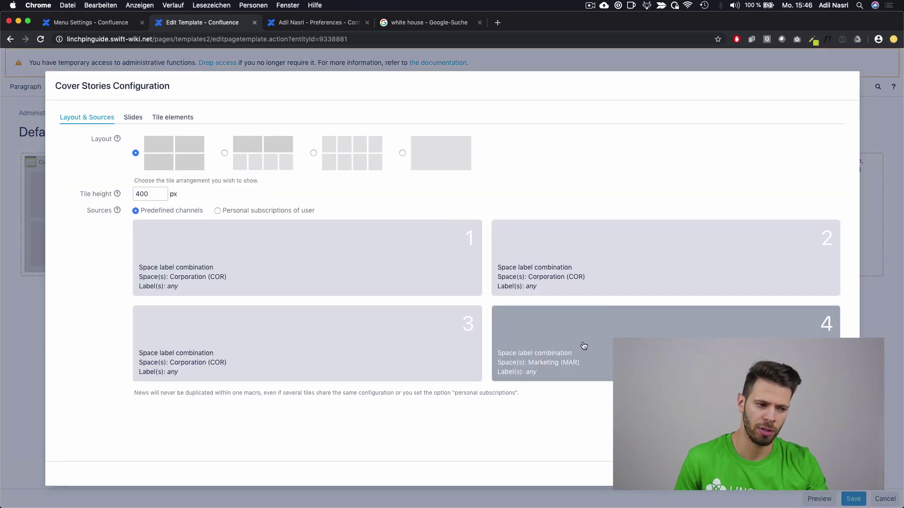
left_click(583, 345)
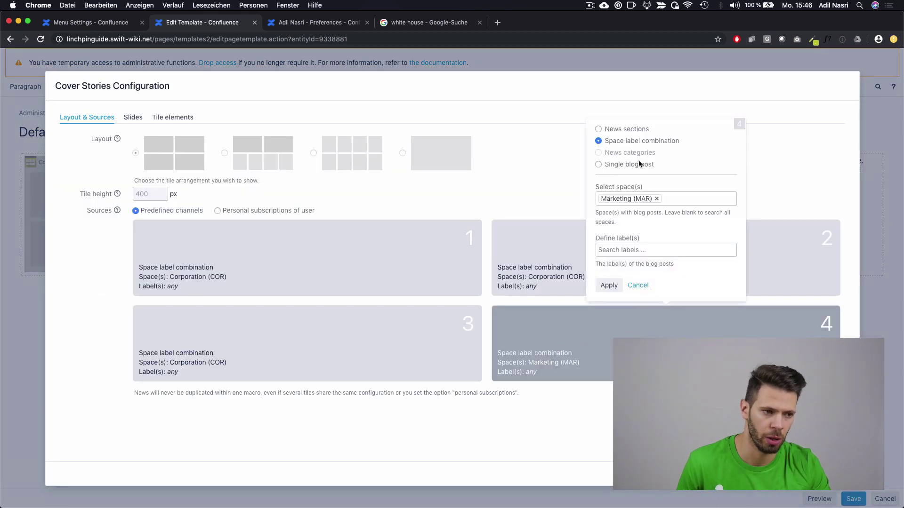
left_click(618, 129)
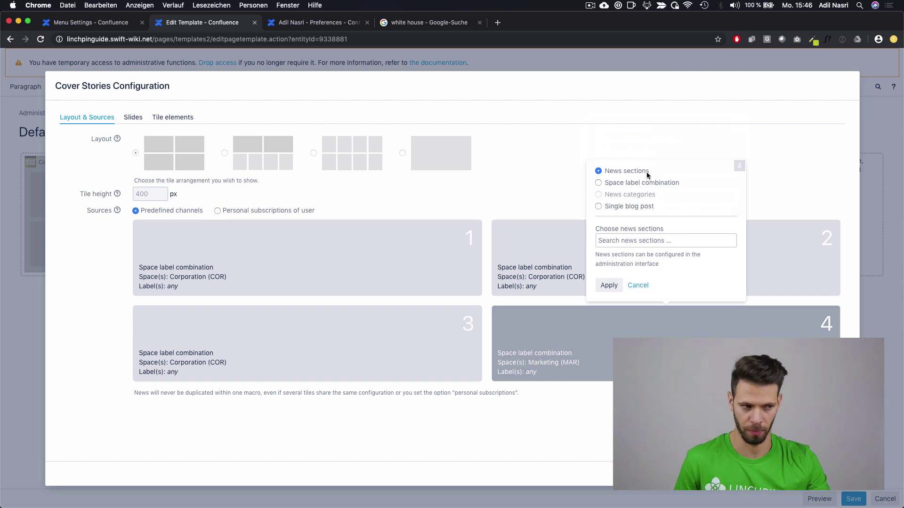
left_click(661, 240)
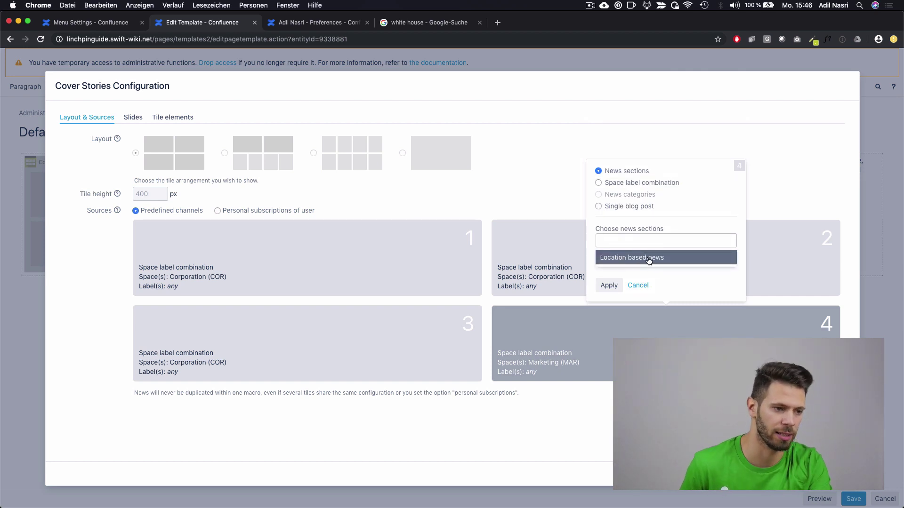
left_click(652, 261)
left_click(609, 285)
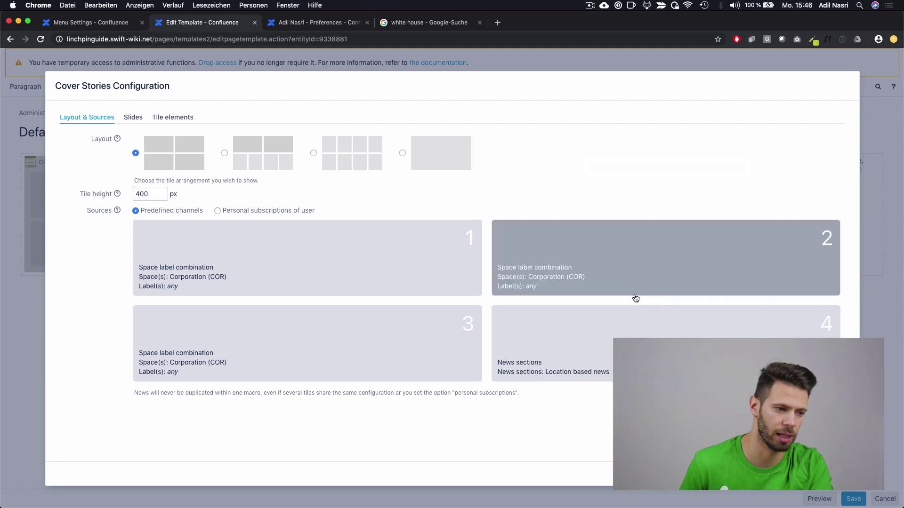
left_click(851, 475)
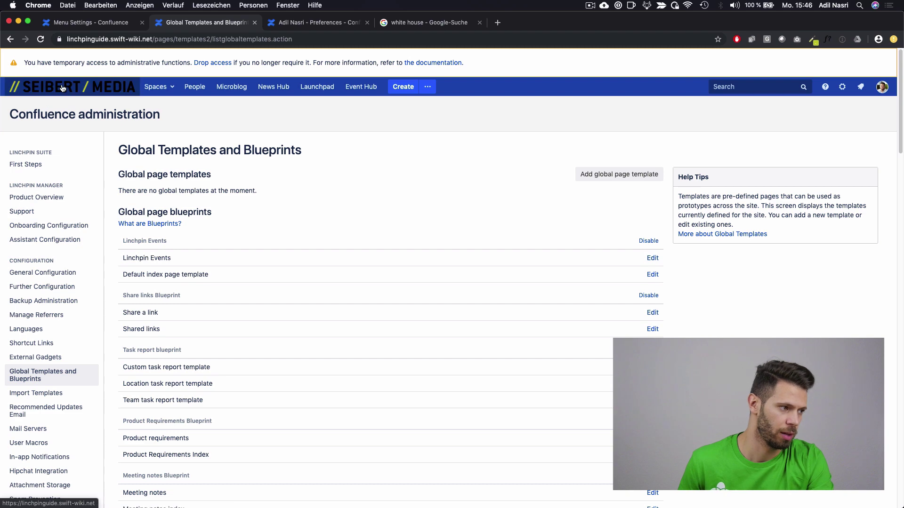
left_click(63, 88)
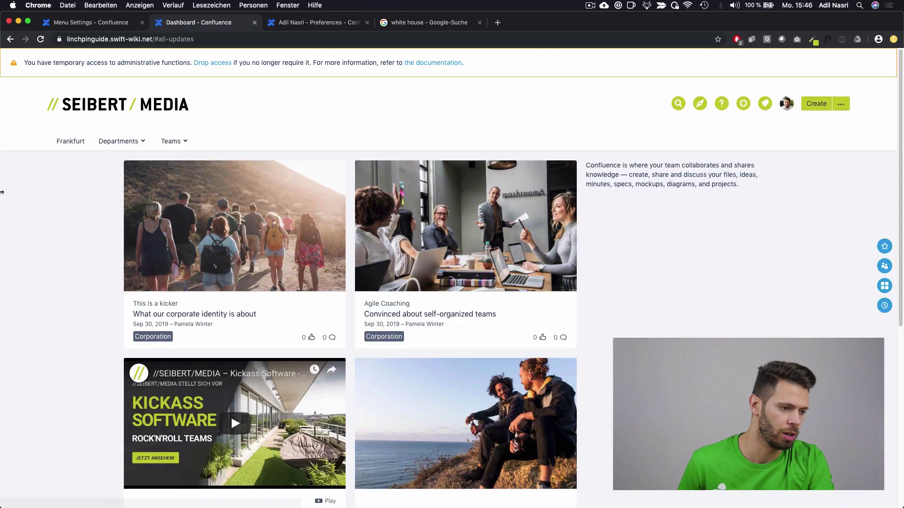
Step: Scroll to the Cover Stories grid, where tile 4 shows the Frankfurt post 'Wir gehen wandern!'
scroll(3, 188, "down", 2)
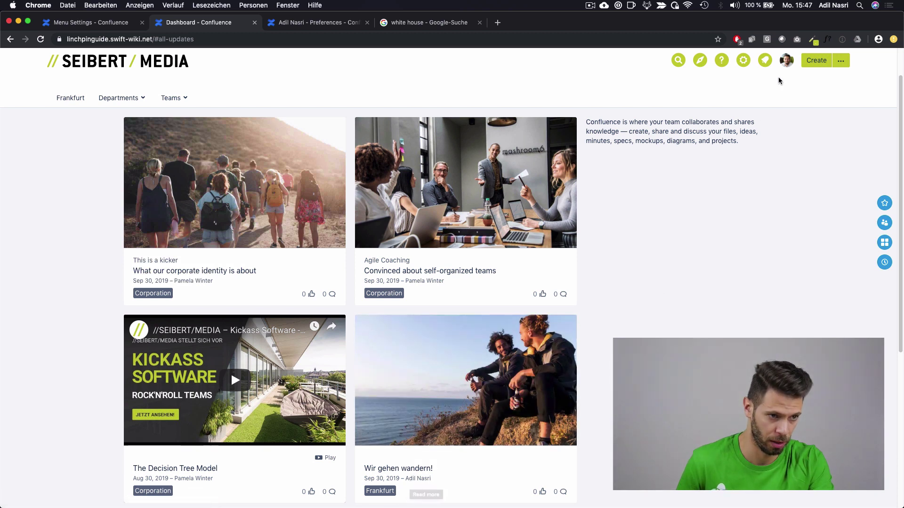
left_click(786, 66)
Step: Change the profile location to Washington, save it, and return to the dashboard
left_click(701, 112)
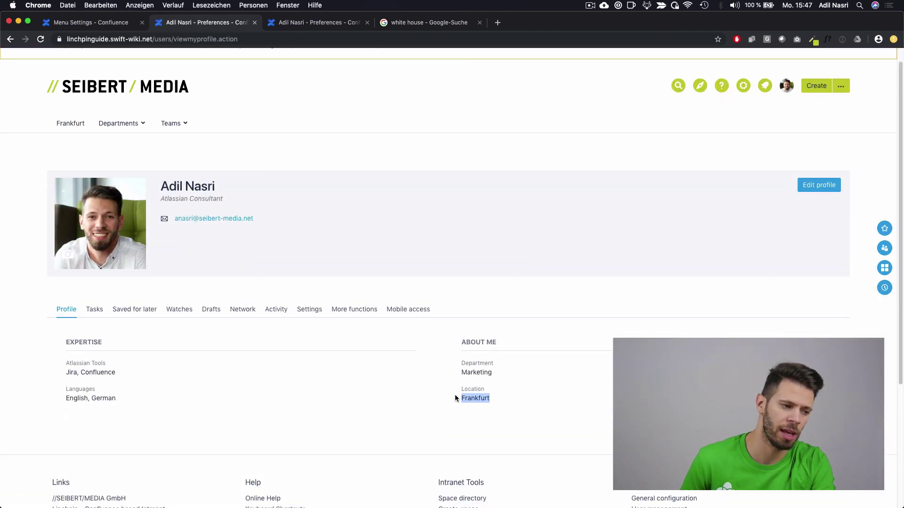
left_click(591, 333)
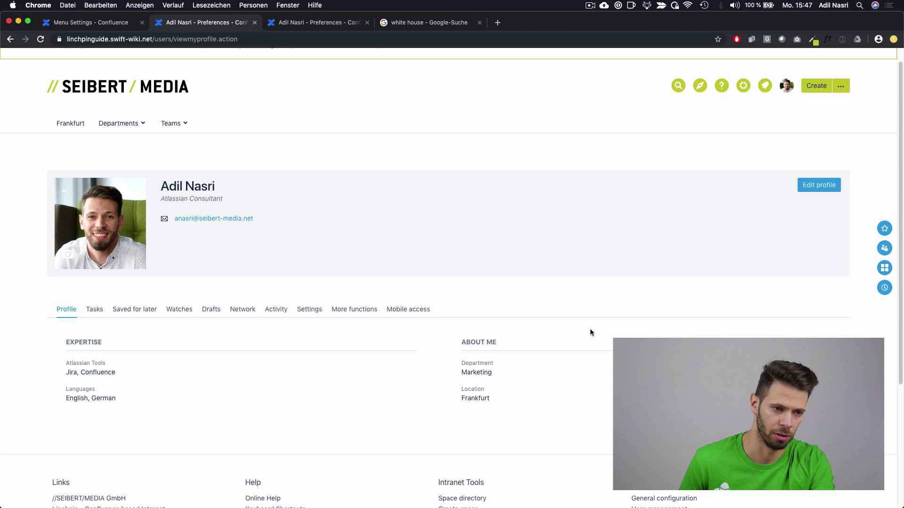
left_click(818, 190)
scroll(468, 316, "down", 6)
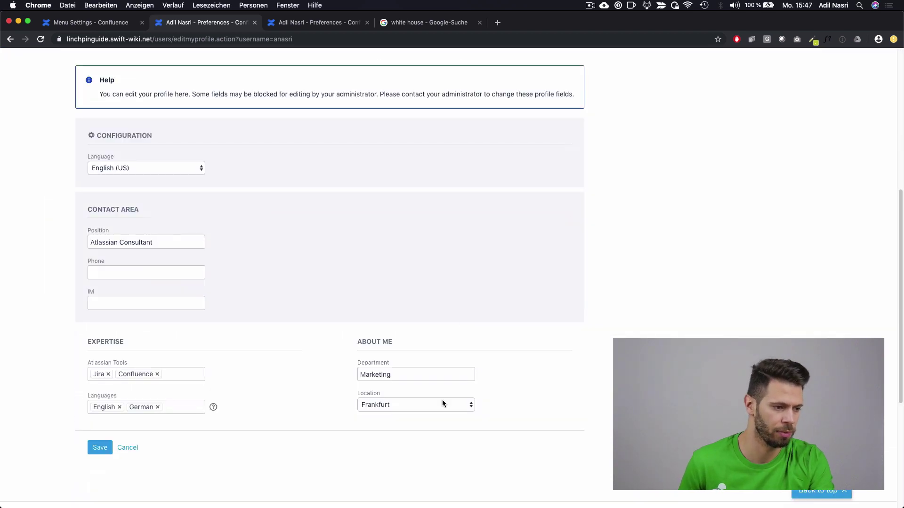
left_click(443, 402)
left_click(391, 395)
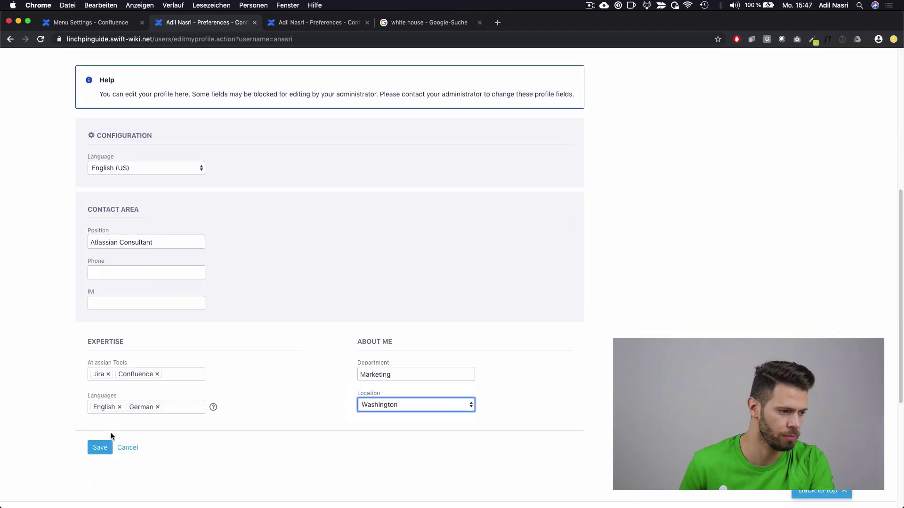
left_click(105, 447)
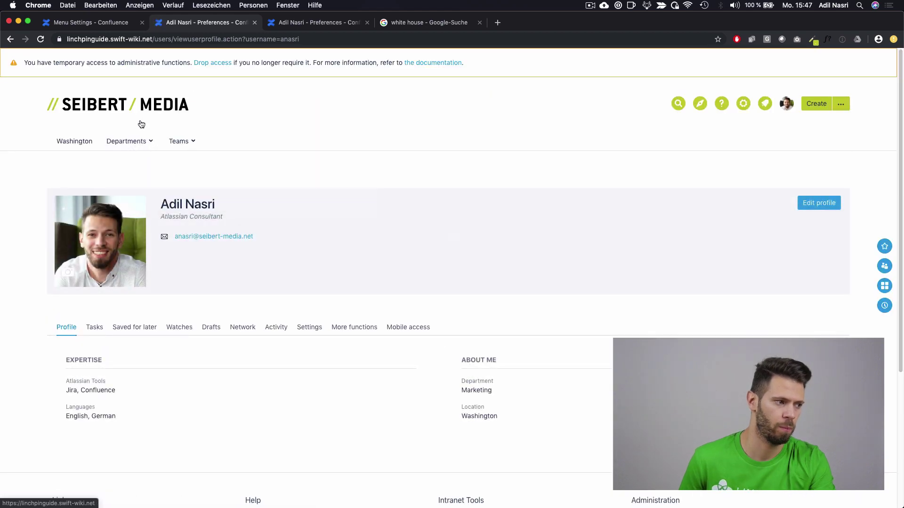
left_click(141, 124)
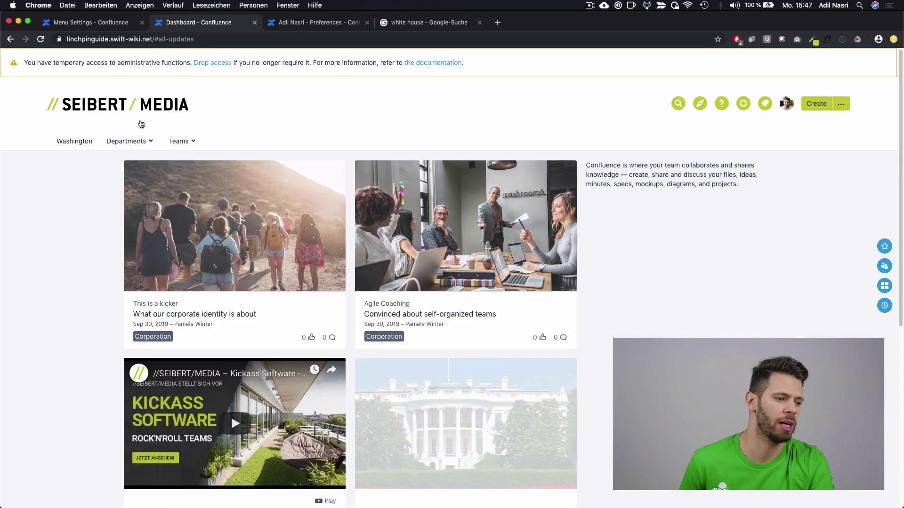
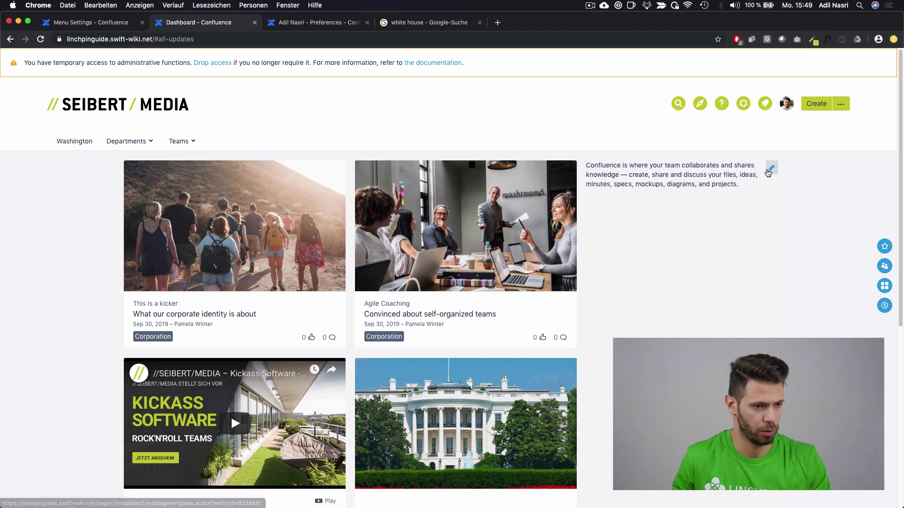
Step: Insert the Corporate News Feed macro on a new line under Cover Stories and save the template
left_click(768, 173)
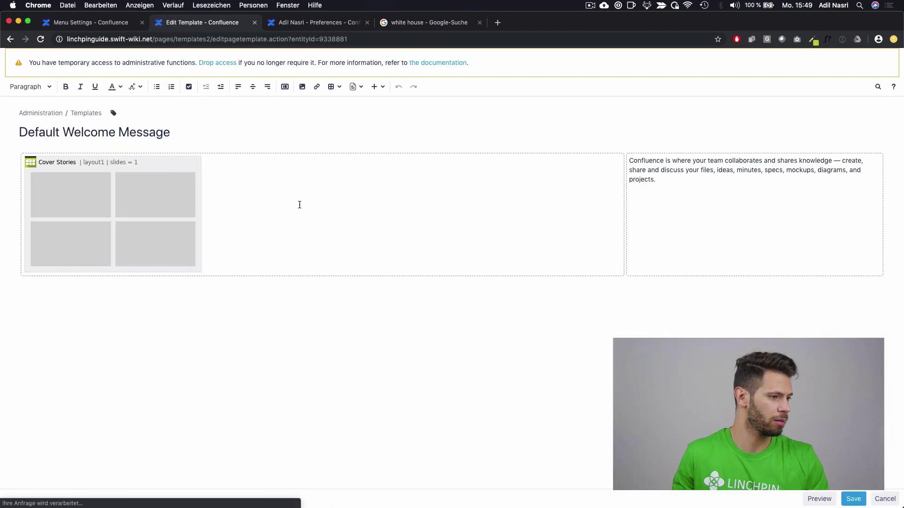
key("Return")
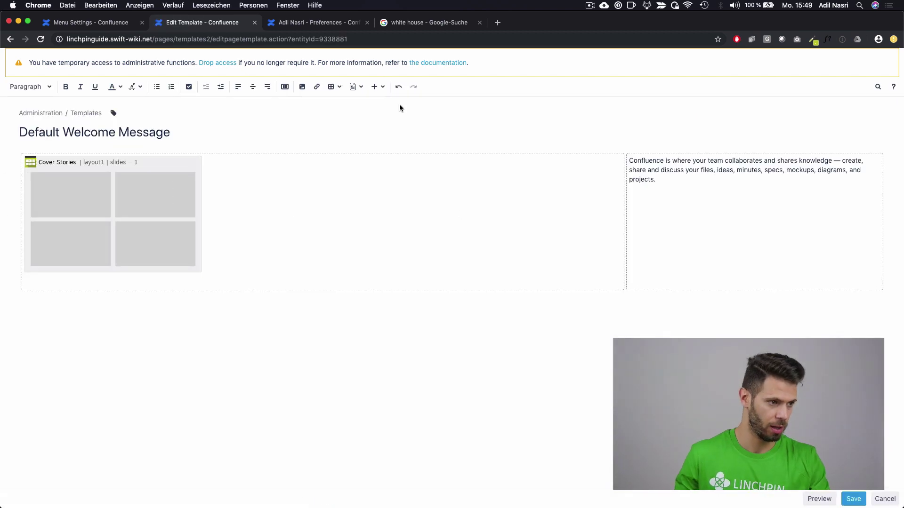
left_click(377, 86)
left_click(390, 283)
type("c")
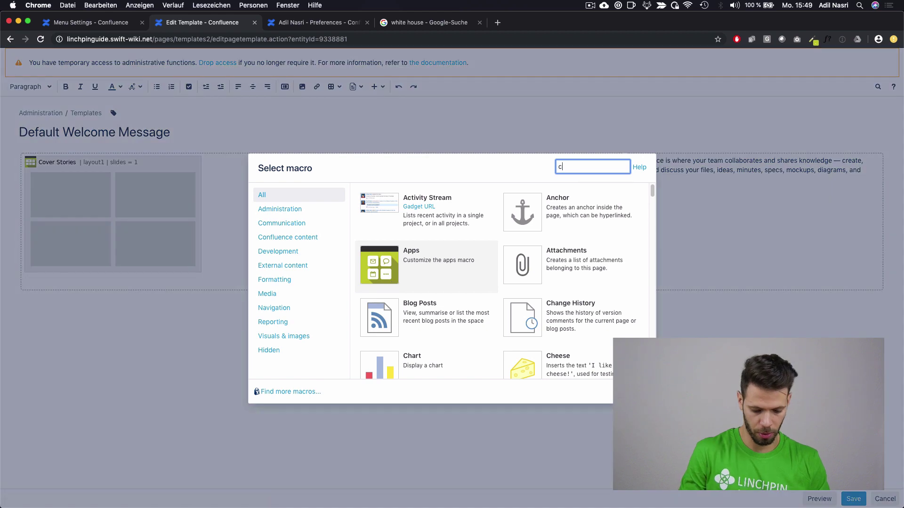
type("orpo")
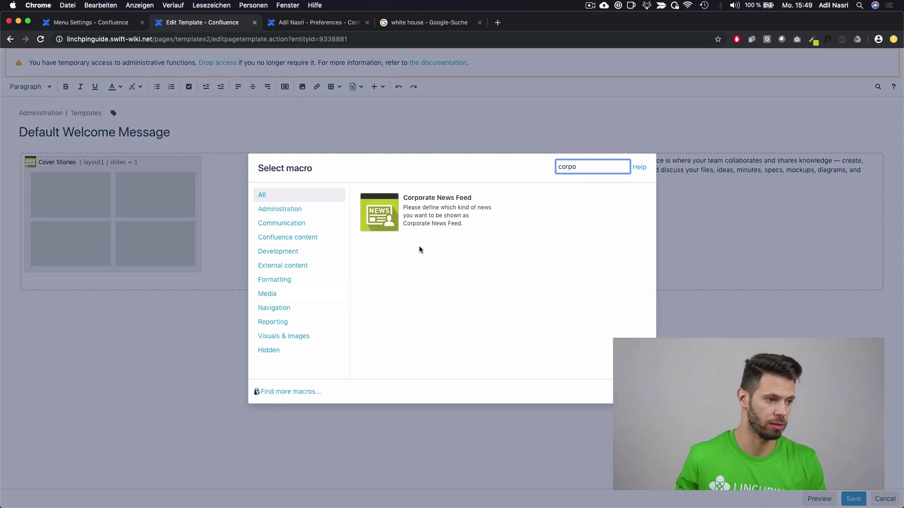
left_click(428, 223)
left_click(594, 391)
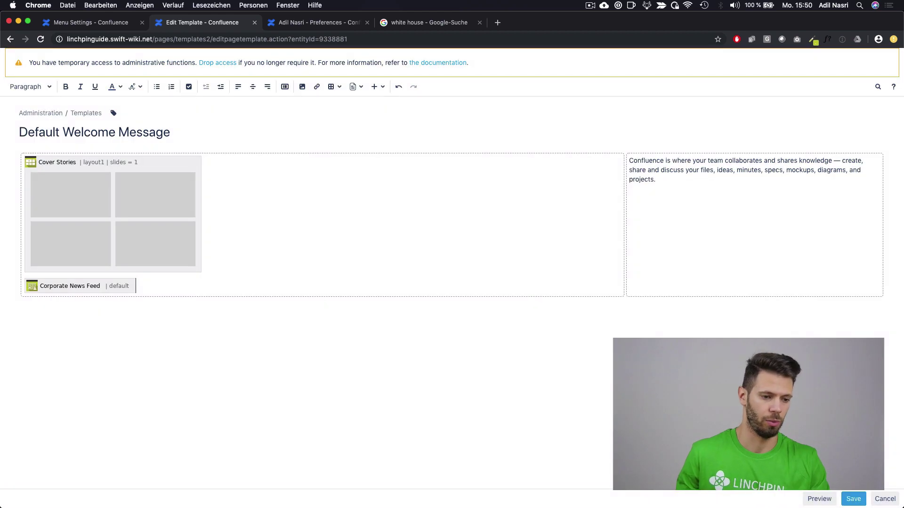
left_click(861, 498)
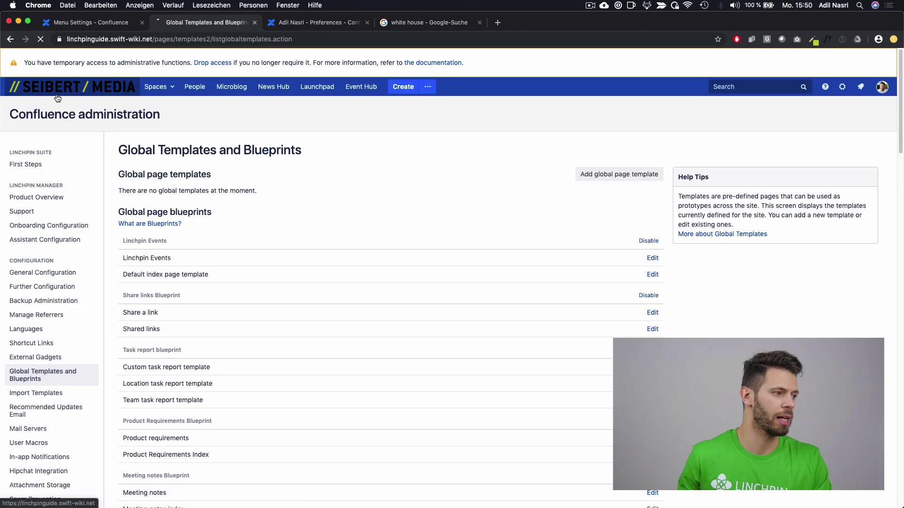
Step: Return to the dashboard, review the new Corporate News feed, then open the News Hub
left_click(57, 96)
scroll(252, 221, "down", 10)
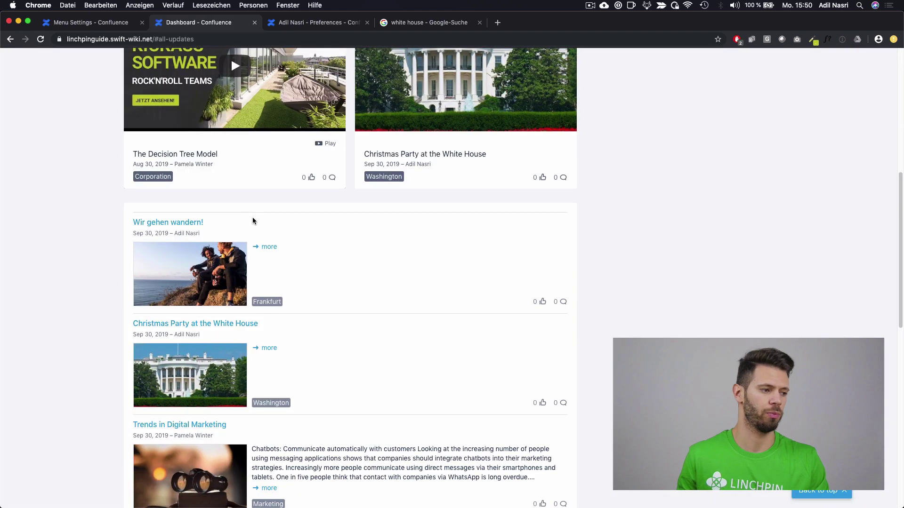
scroll(433, 284, "up", 5)
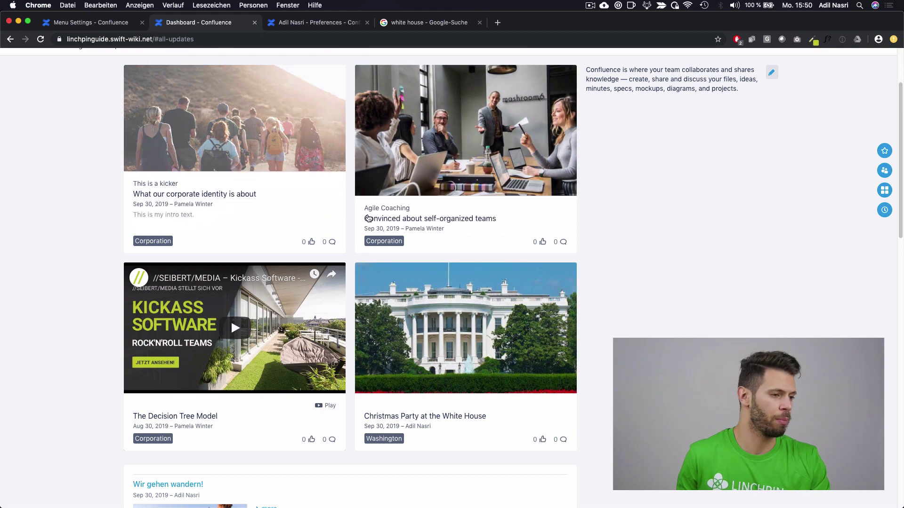
scroll(369, 218, "down", 8)
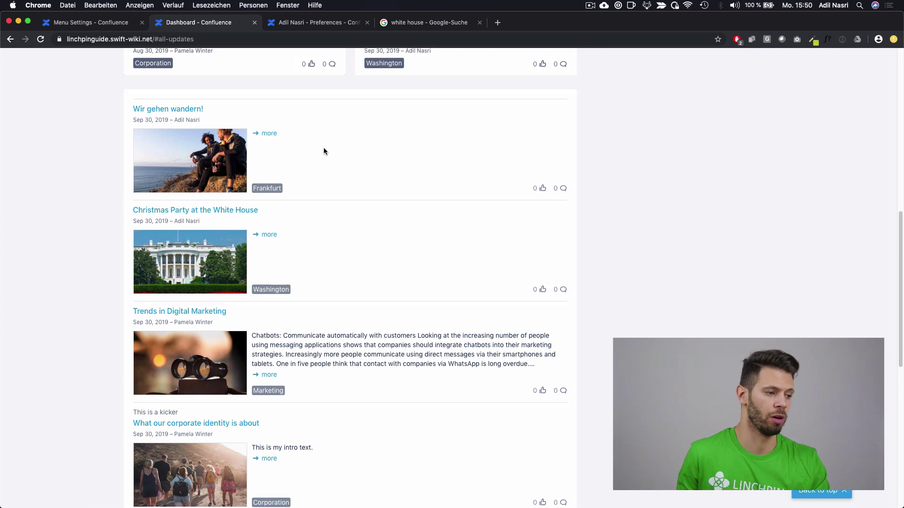
scroll(320, 151, "down", 1)
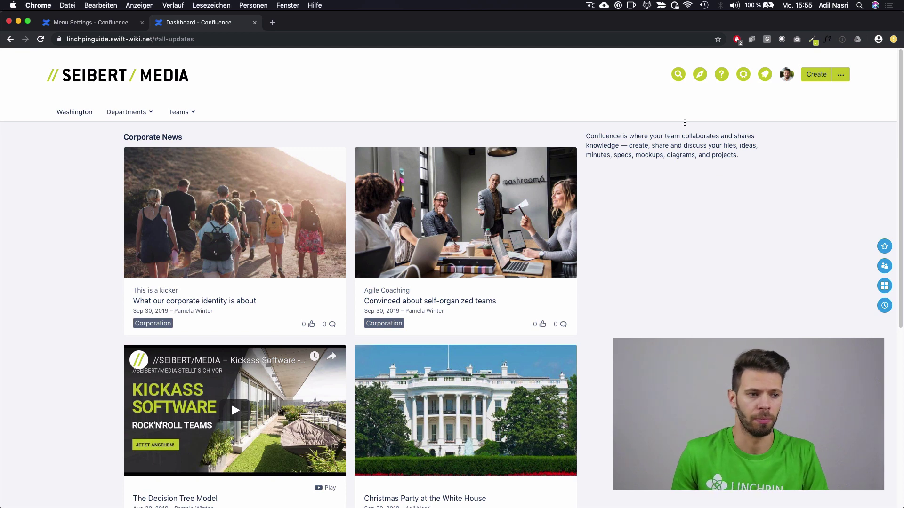
left_click(700, 81)
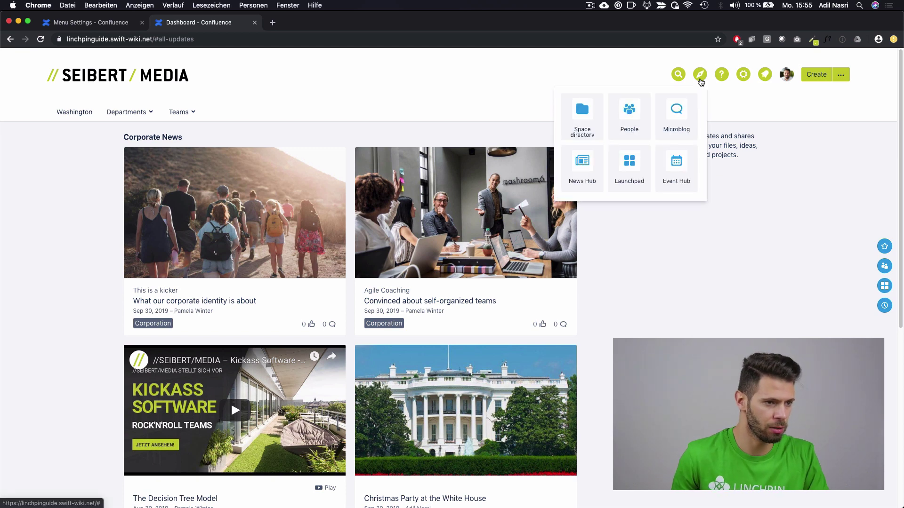
left_click(592, 166)
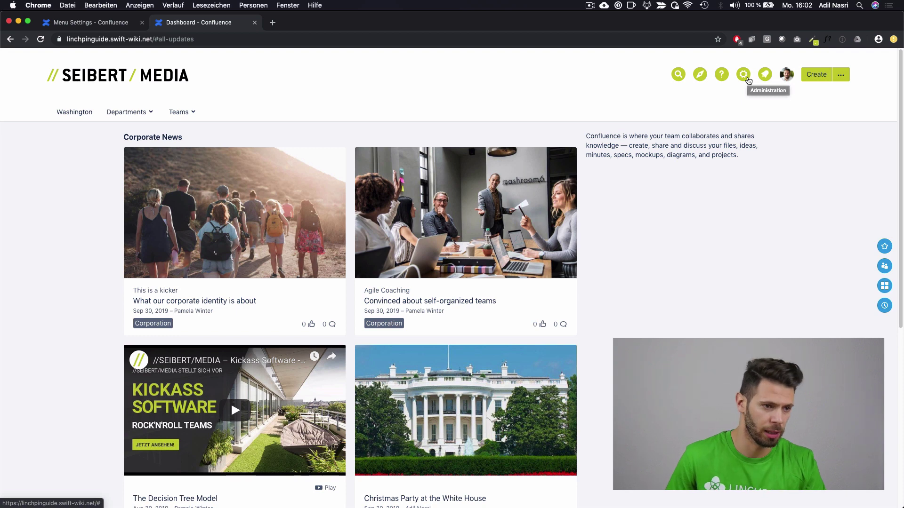
Step: Open the News administration, confirm the admin password, and go to the Categories settings
left_click(747, 79)
left_click(693, 253)
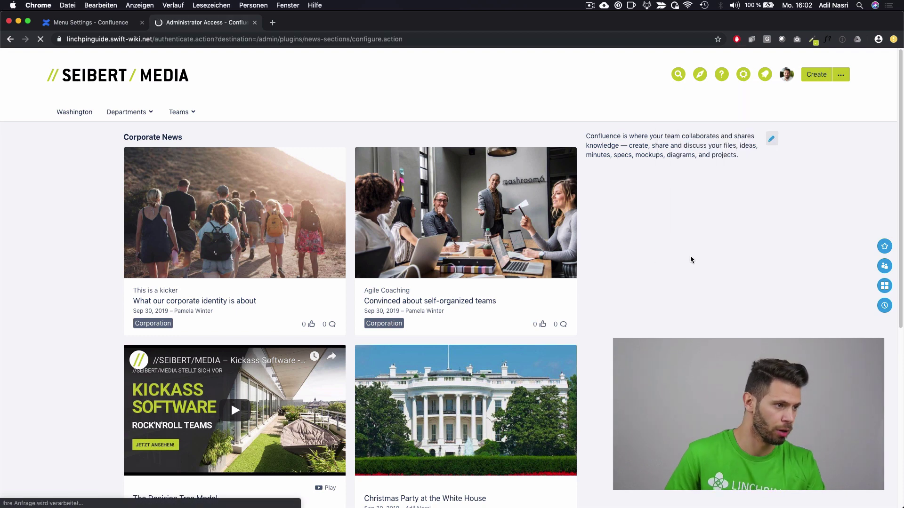
type("••••••")
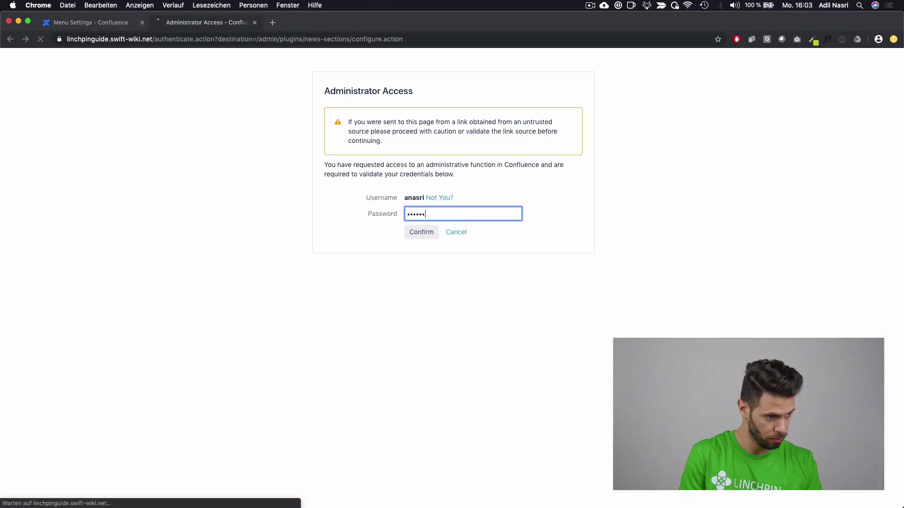
key("Return")
key("Escape")
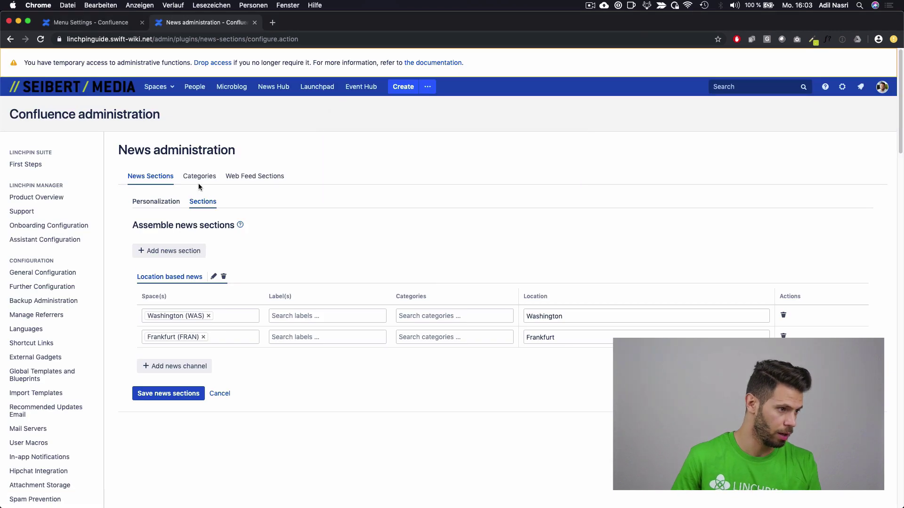
left_click(209, 181)
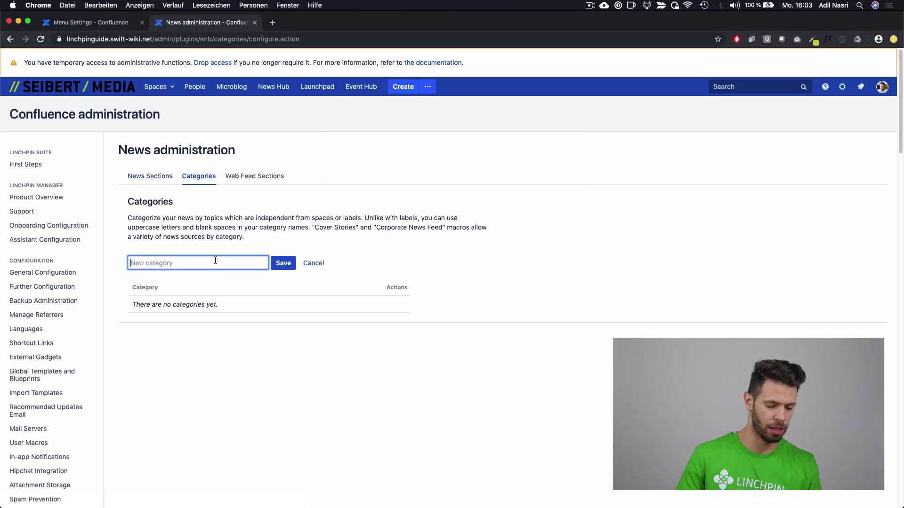
Step: Add news categories Work Life Balance, KPIs, Announcements and Fun, then return to the dashboard
type("W")
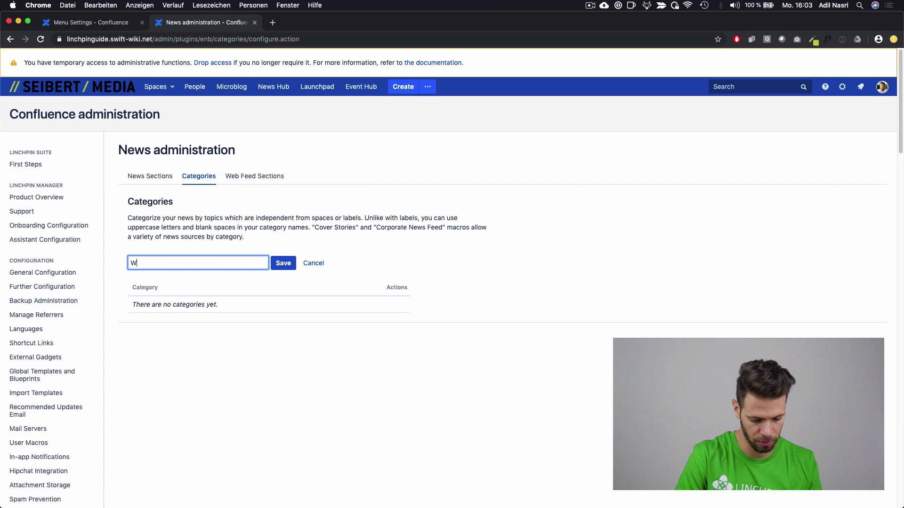
type("ork Life Balanc")
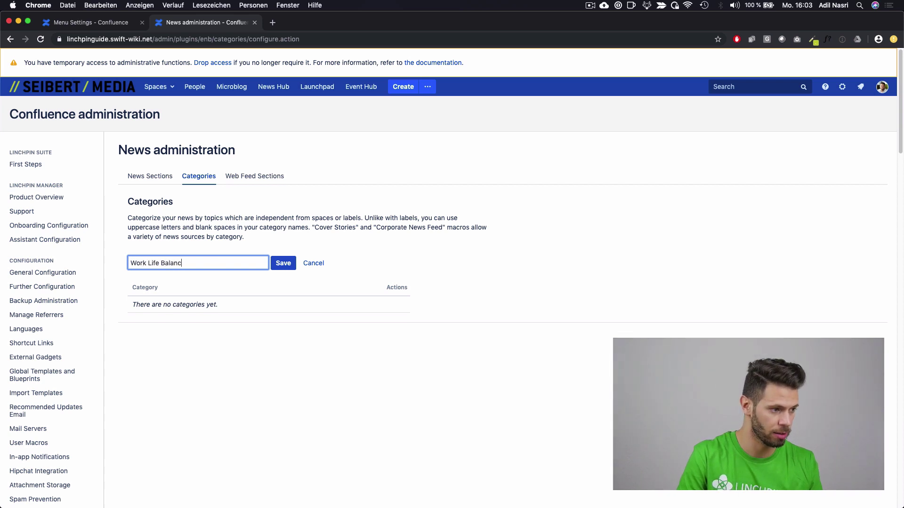
type("e")
key("Return")
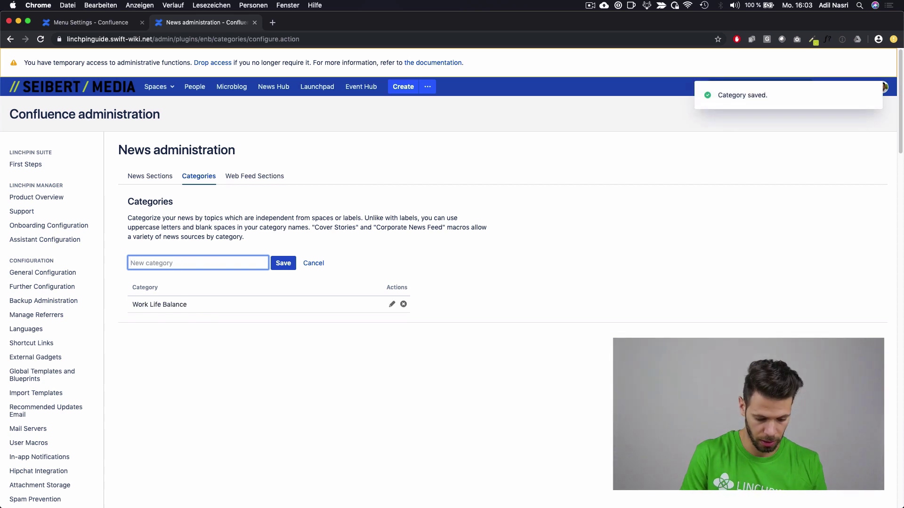
type("KPIs")
key("Return")
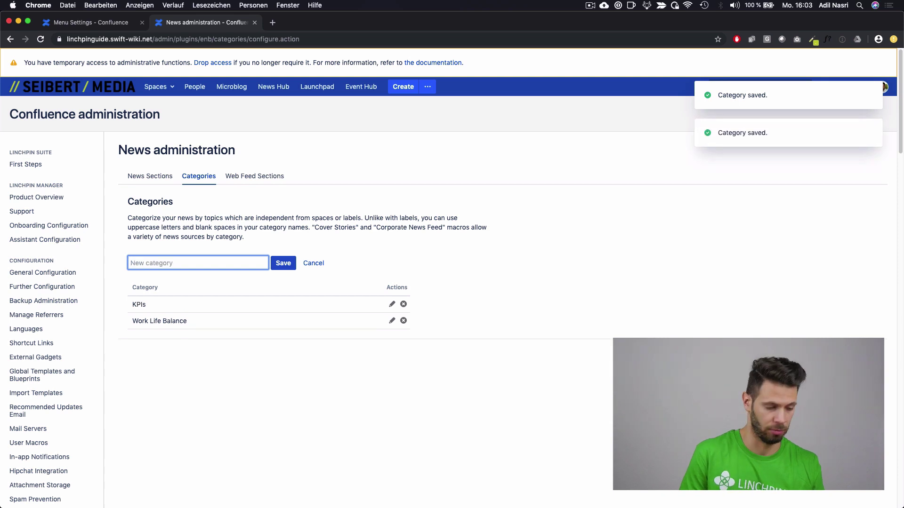
type("Ann")
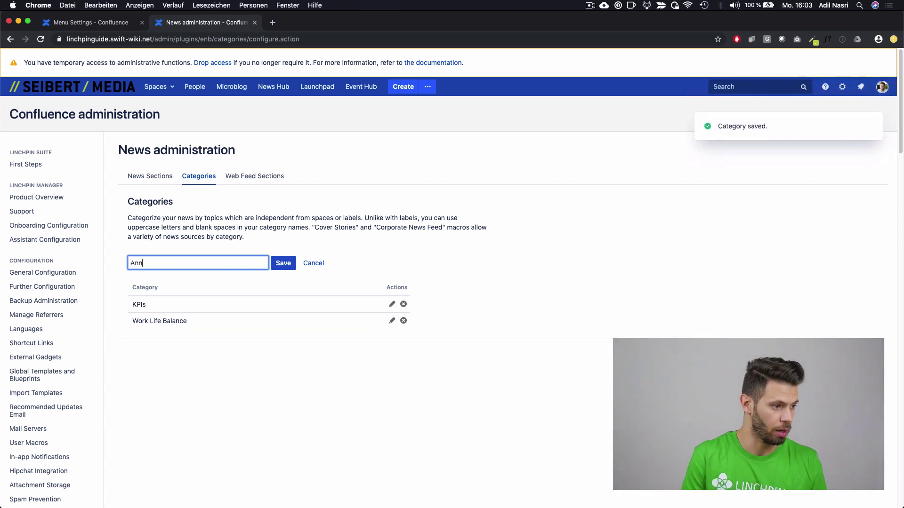
type("ouncements")
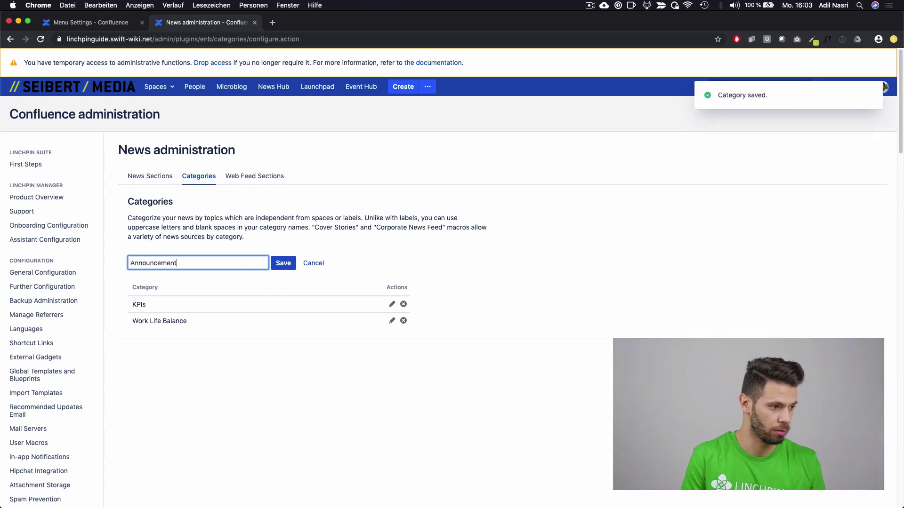
key("Return")
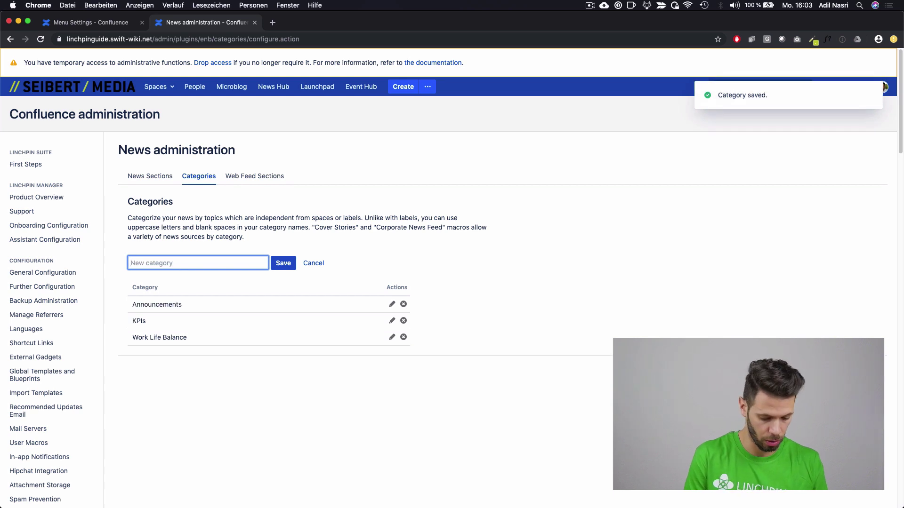
type("Fun")
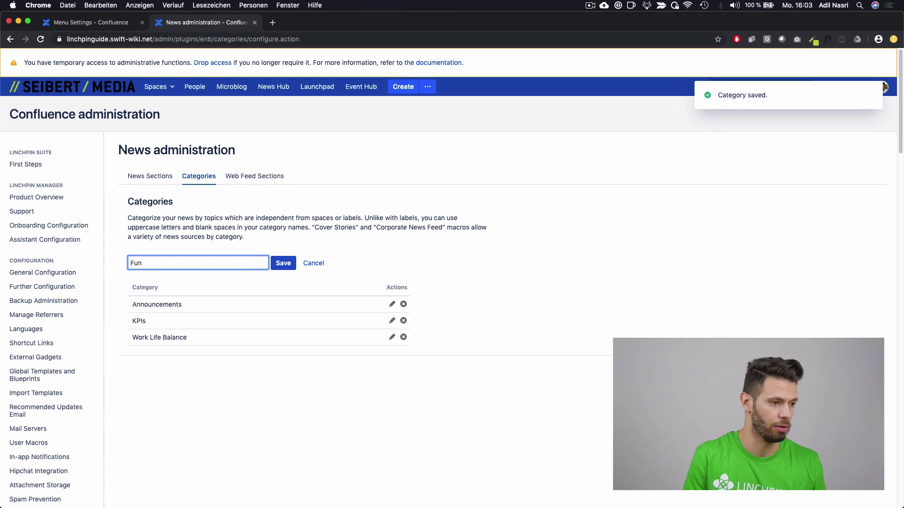
key("Return")
left_click(71, 86)
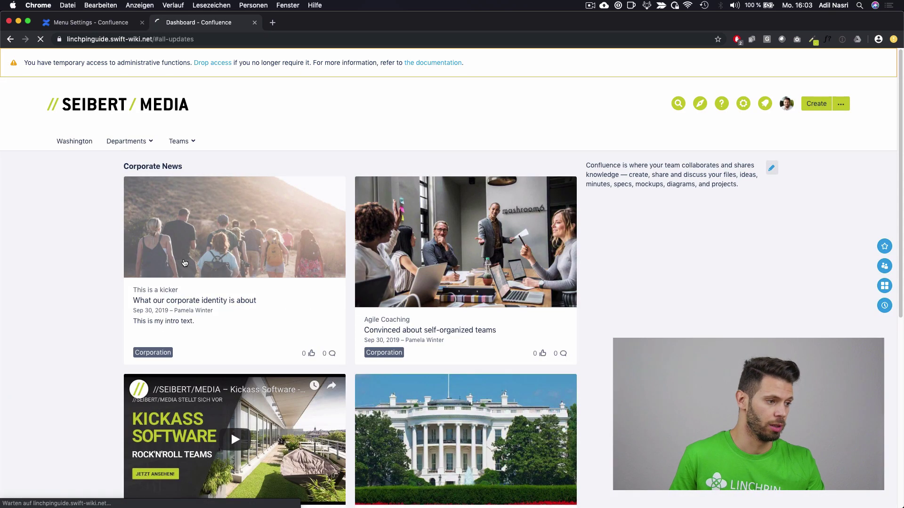
Step: Tag 'What our corporate identity is about' with Fun and Announcements and publish the update
left_click(156, 268)
left_click(658, 164)
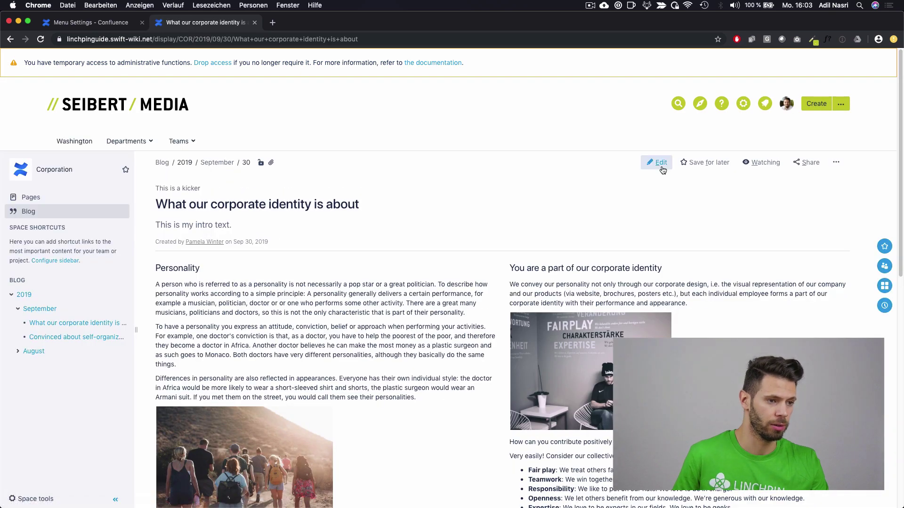
left_click(299, 94)
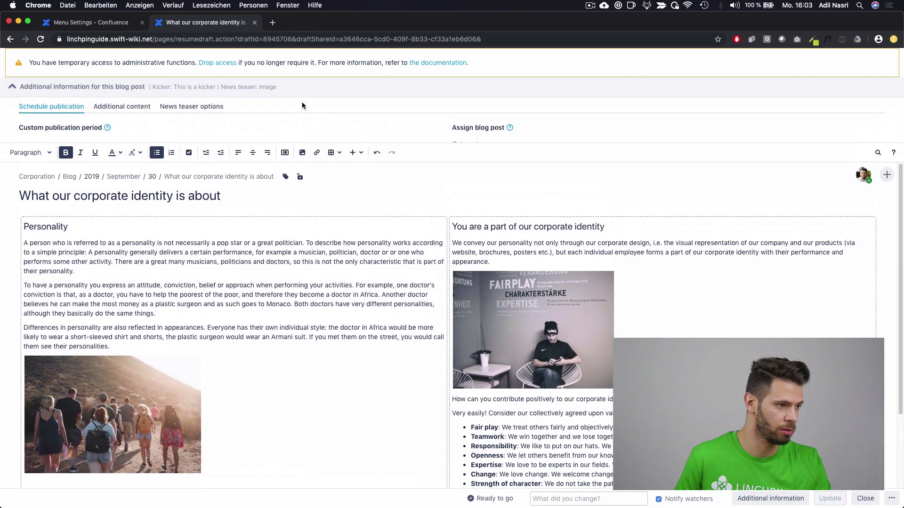
left_click(537, 163)
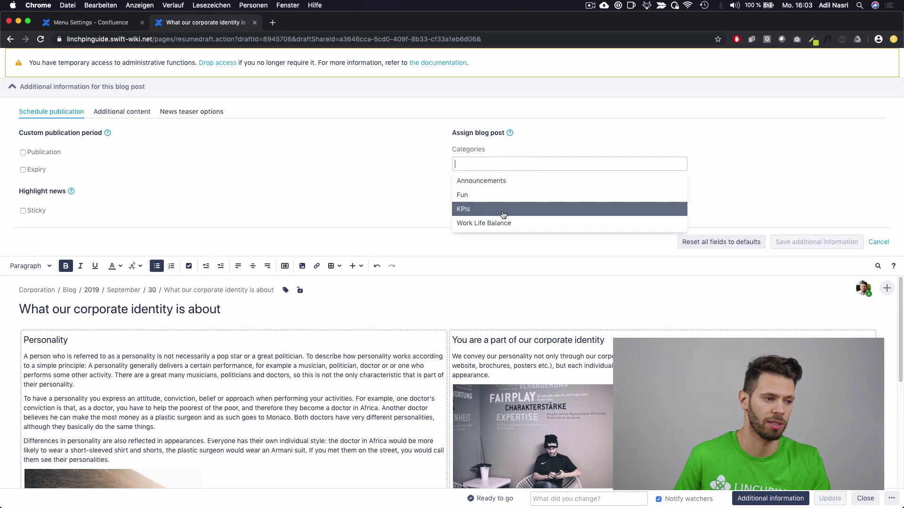
left_click(503, 195)
left_click(517, 168)
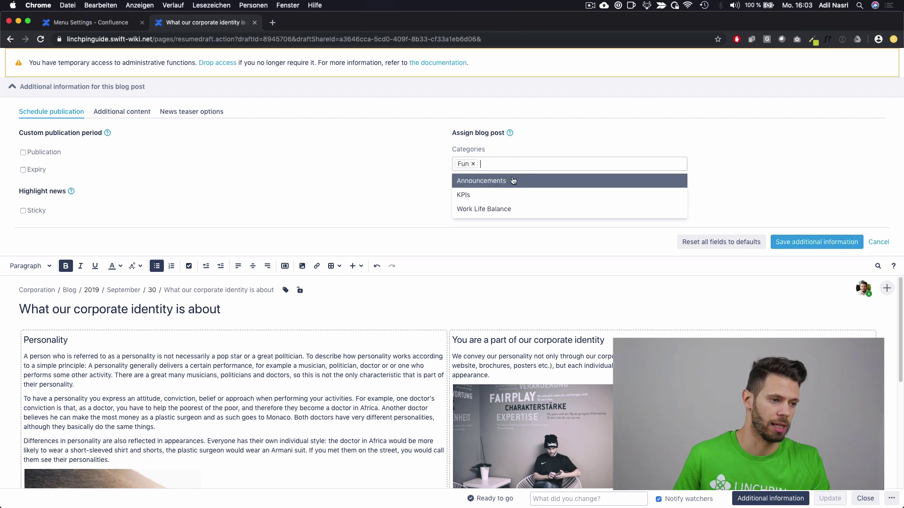
left_click(512, 182)
left_click(809, 242)
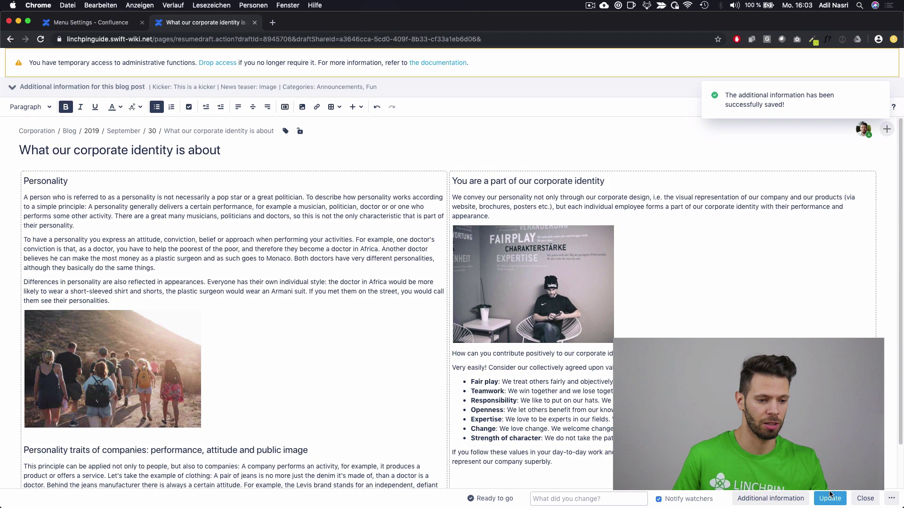
left_click(822, 497)
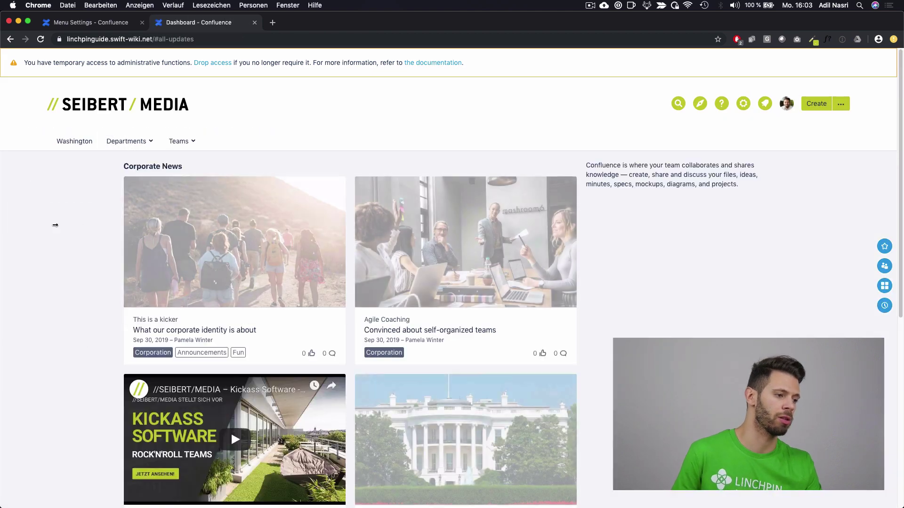
Step: Filter dashboard news by the Announcements category, then bring up the intranet tools list
scroll(92, 282, "down", 3)
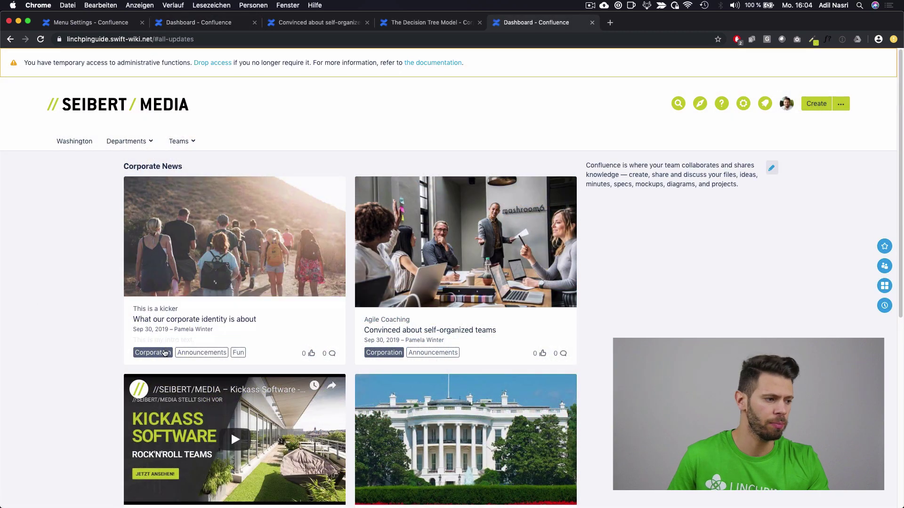
left_click(188, 353)
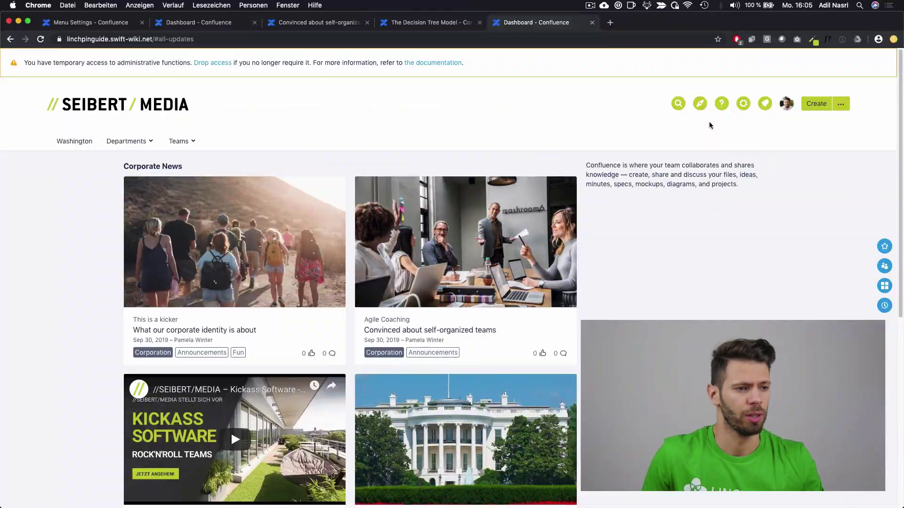
left_click(699, 105)
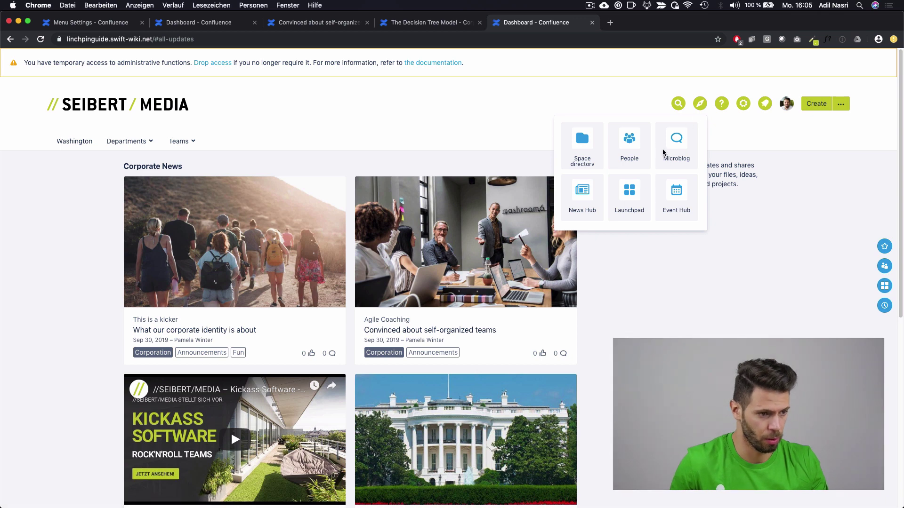
Step: In Event Hub, start a new event 'Town Hall Meeting' dated 13 October 2019
left_click(681, 200)
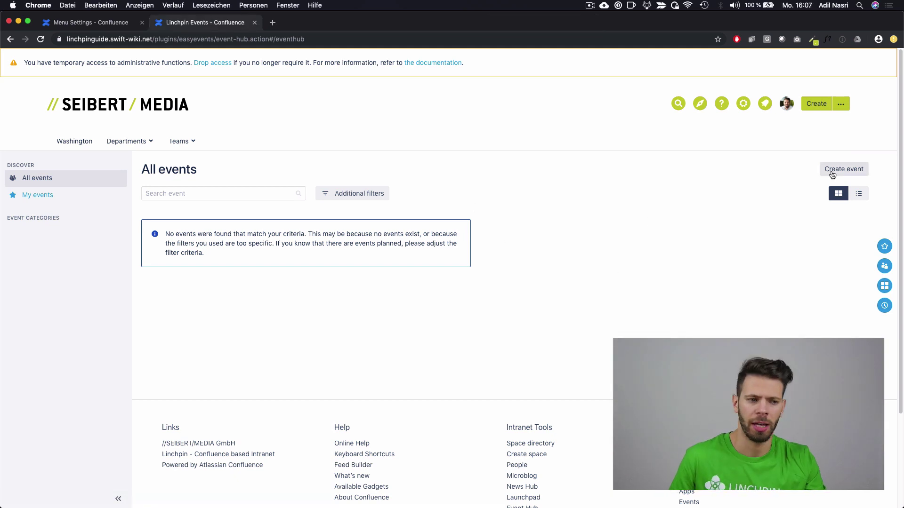
left_click(831, 175)
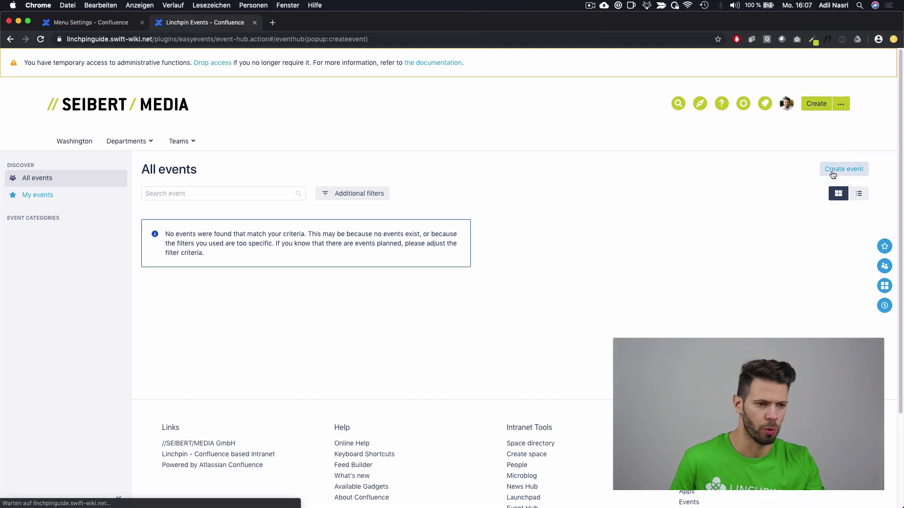
type("Town H")
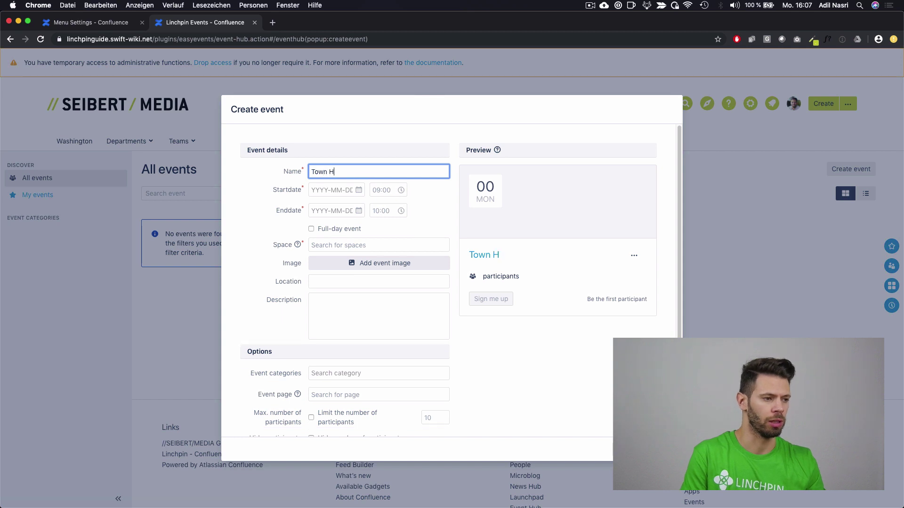
type("all Meeting")
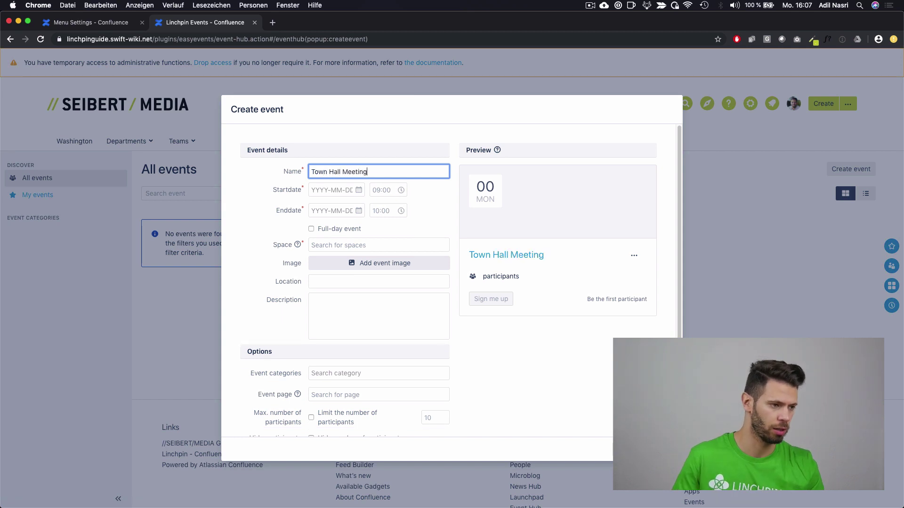
left_click(333, 188)
left_click(413, 210)
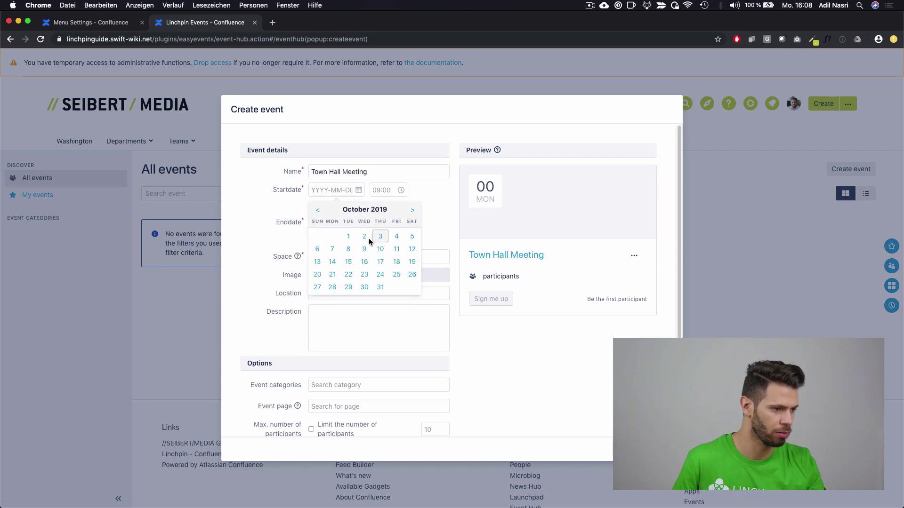
left_click(318, 262)
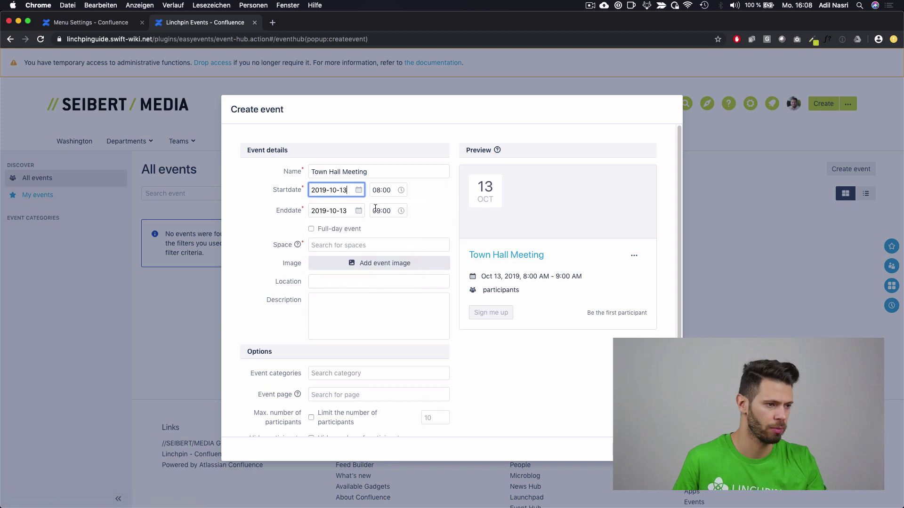
Step: Set the event space to Corporation and add a cropped image from 1.jpg
left_click(346, 244)
type("Corpo")
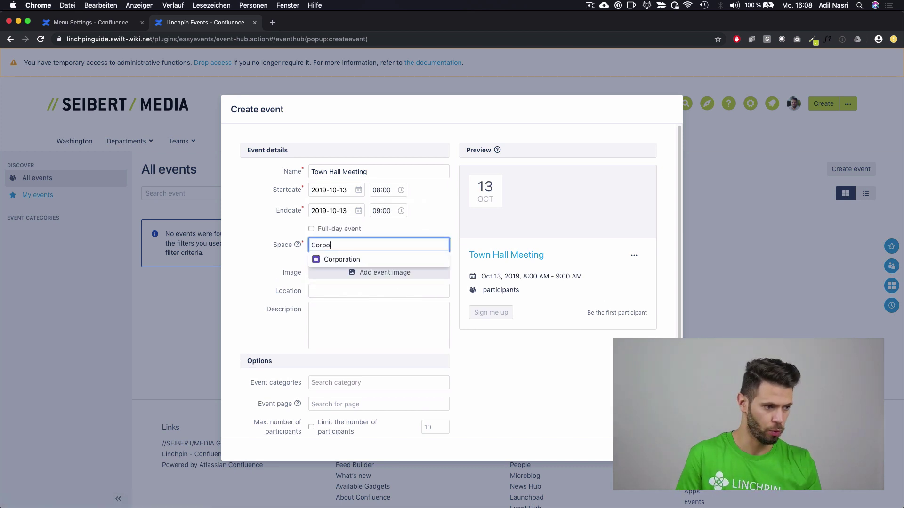
key("Return")
left_click(349, 263)
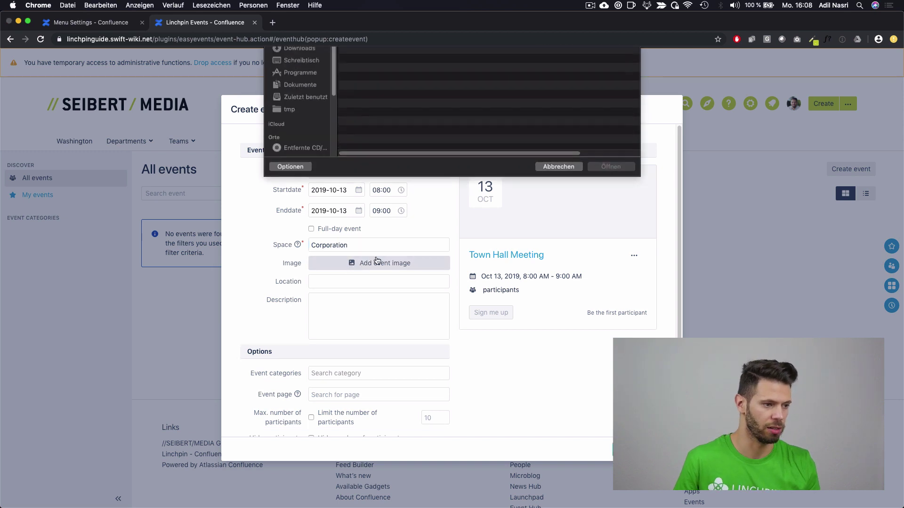
double_click(384, 84)
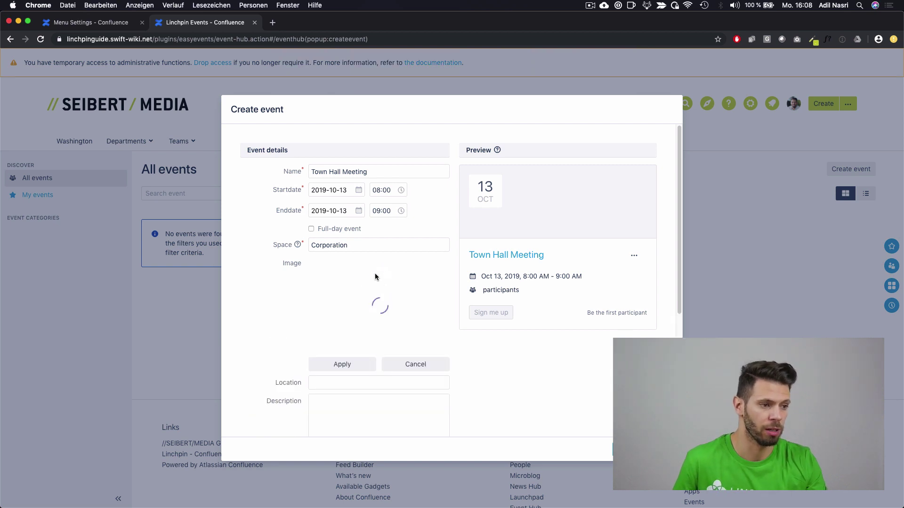
left_click_drag(309, 263, 479, 339)
left_click(343, 364)
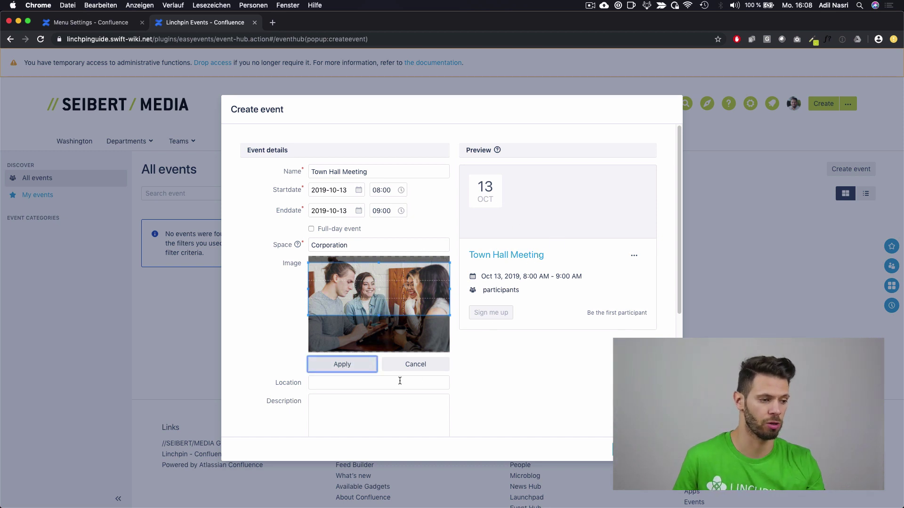
Step: Enter location 'Lobby' and description 'Description text', then save the event
left_click(379, 382)
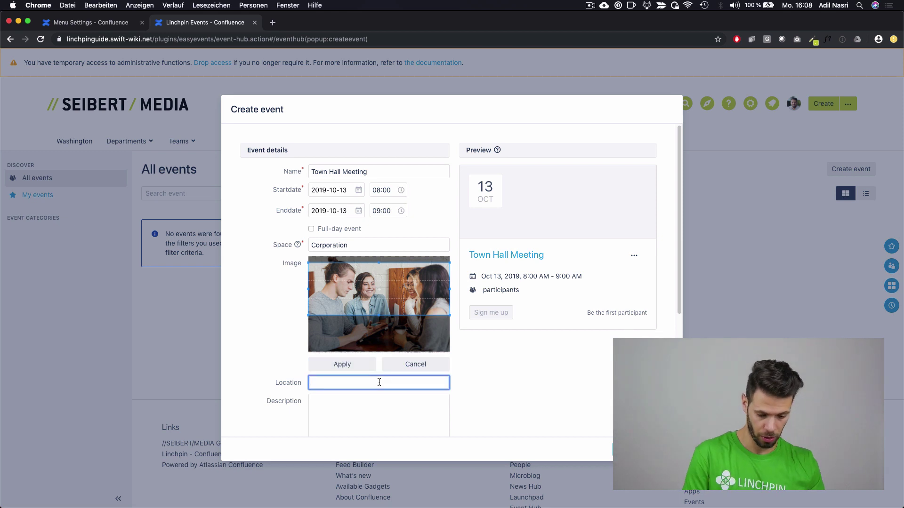
type("Lobby")
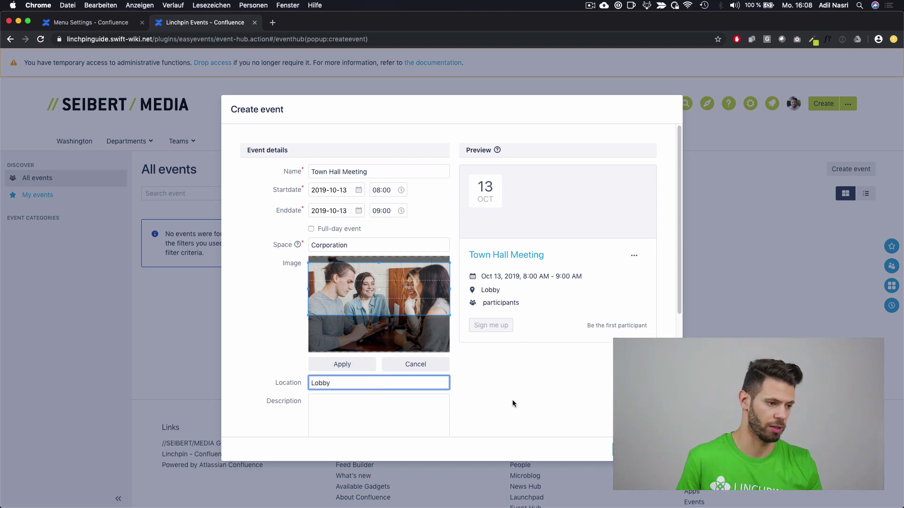
left_click(398, 422)
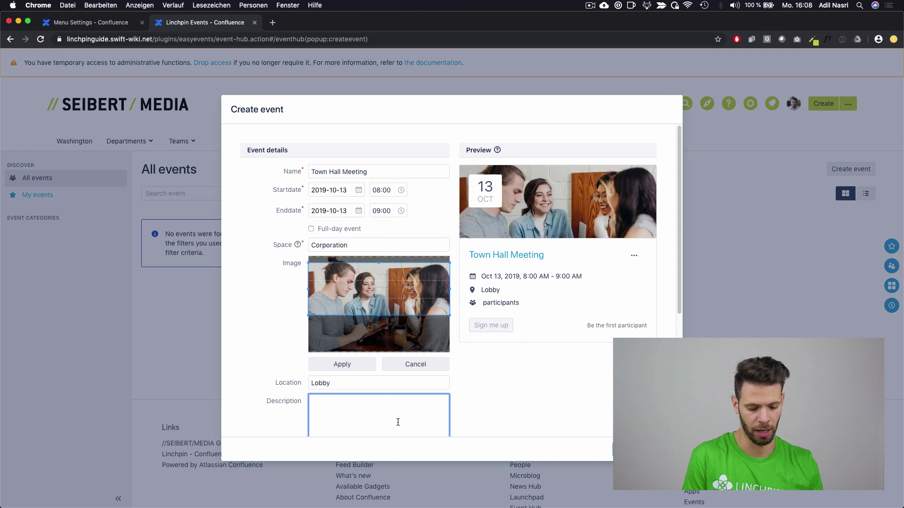
type("Desct")
key("BackSpace")
type("rip")
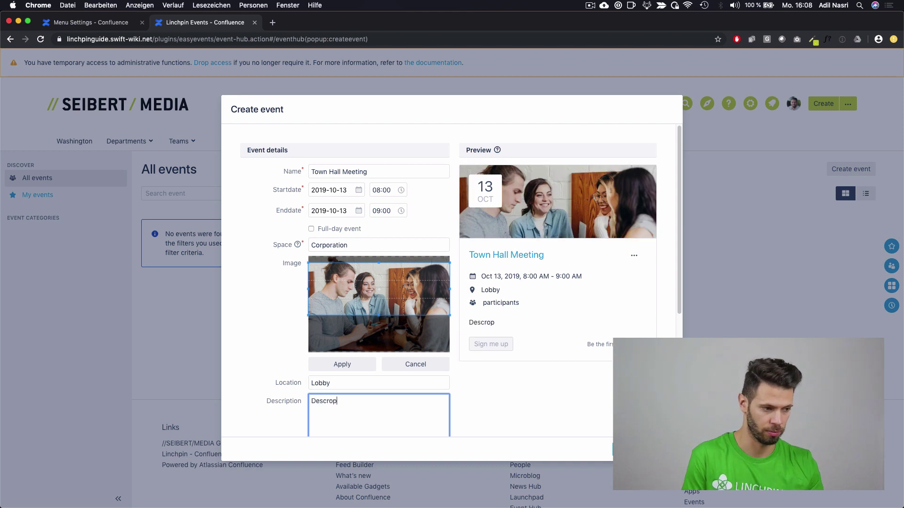
key("BackSpace")
key("BackSpace")
type("iption text")
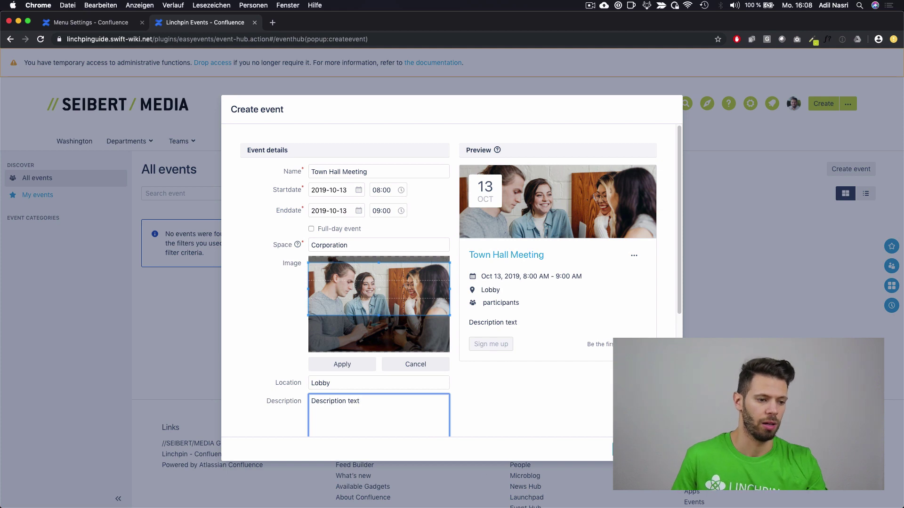
left_click(631, 450)
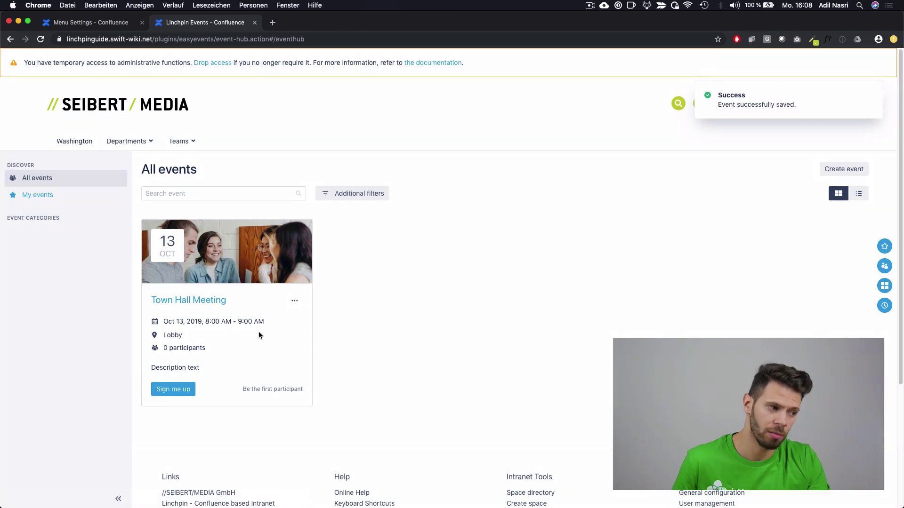
Step: Sign yourself up for Town Hall Meeting and add a colleague as a second participant
left_click(193, 395)
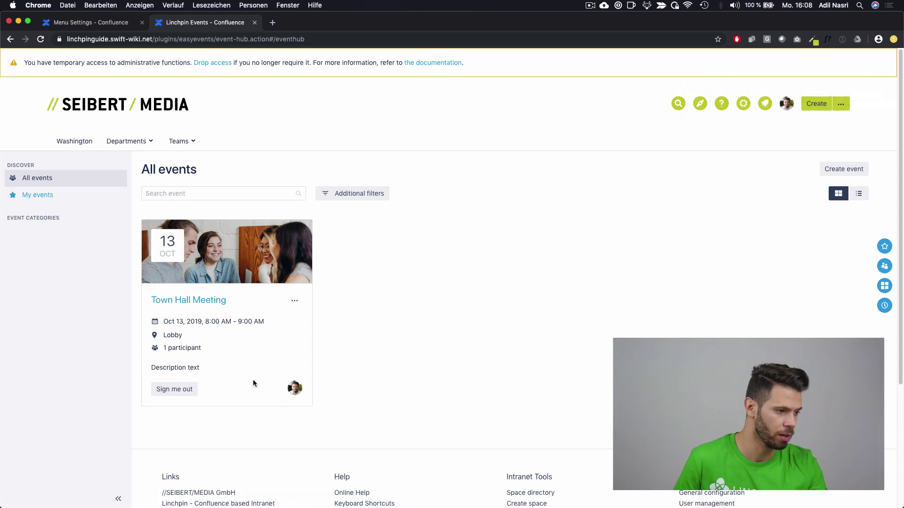
left_click(294, 301)
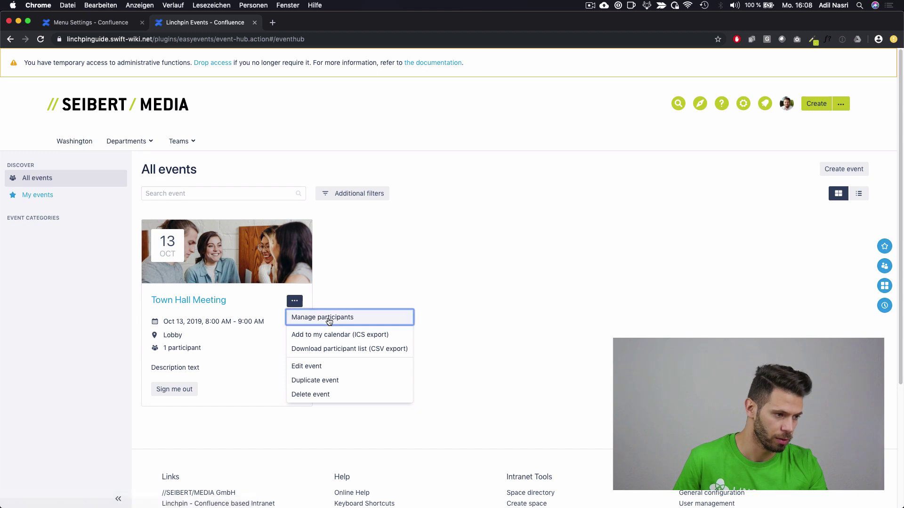
left_click(333, 316)
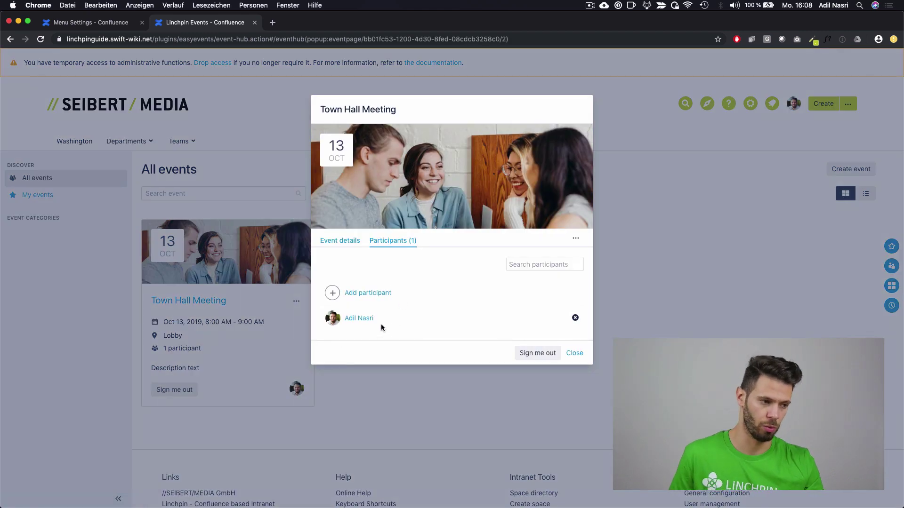
left_click(371, 293)
type("pam")
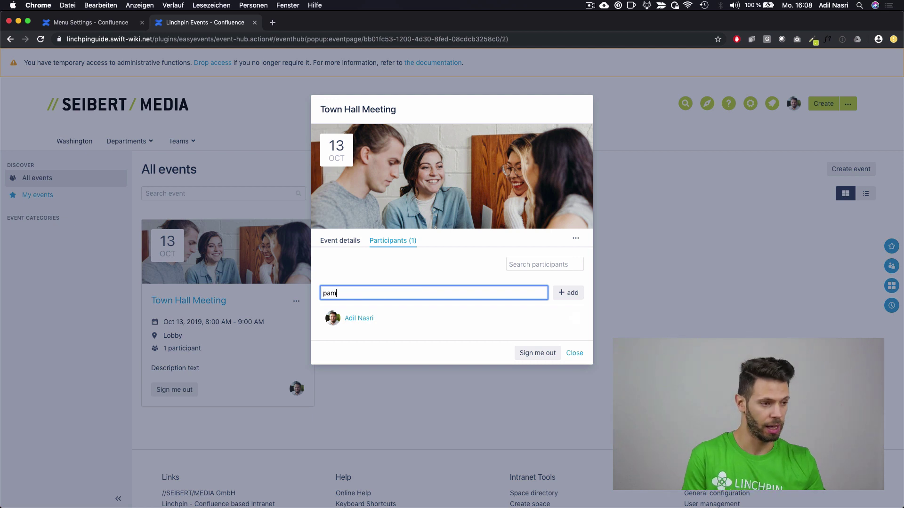
left_click(386, 307)
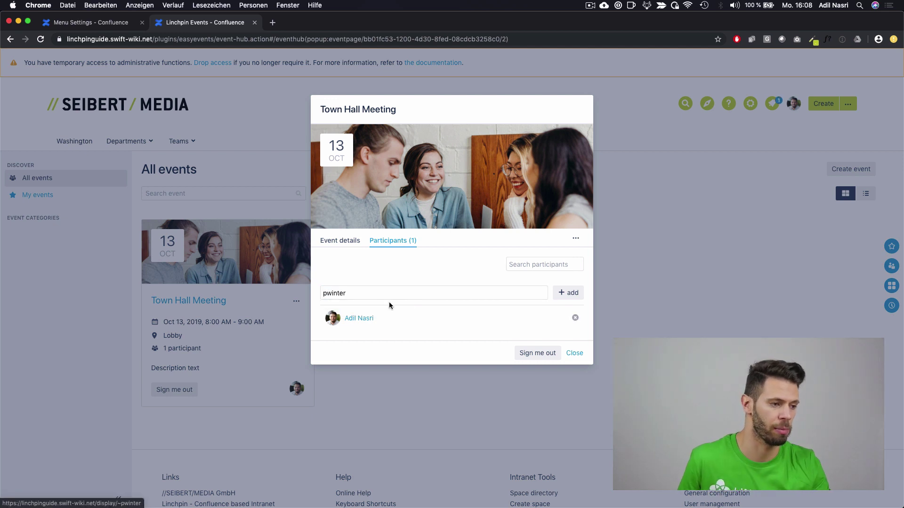
left_click(560, 294)
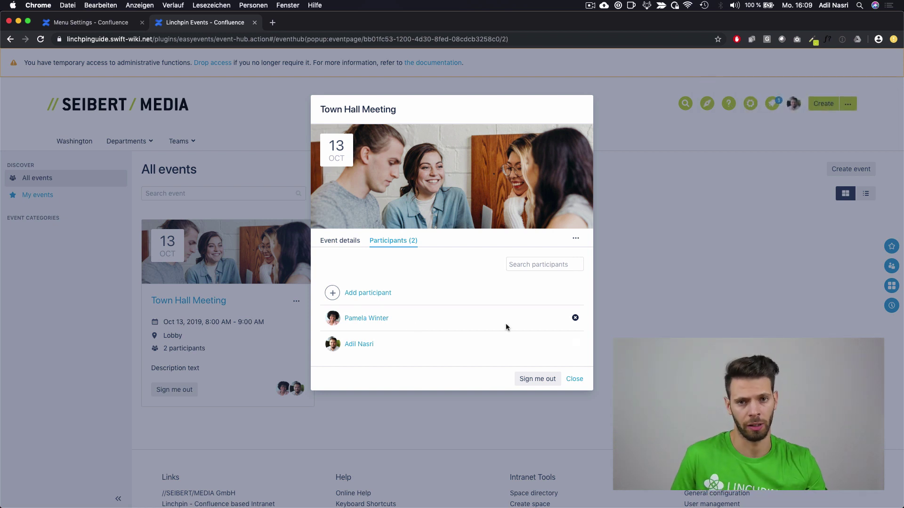
left_click(574, 378)
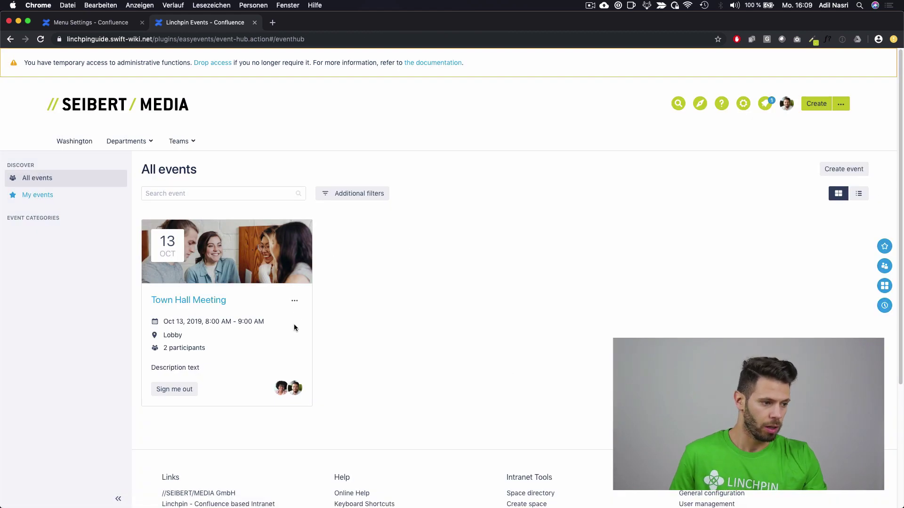
left_click(294, 301)
Step: Edit Town Hall Meeting to enable the participant limit with a maximum of 10, and save
left_click(329, 366)
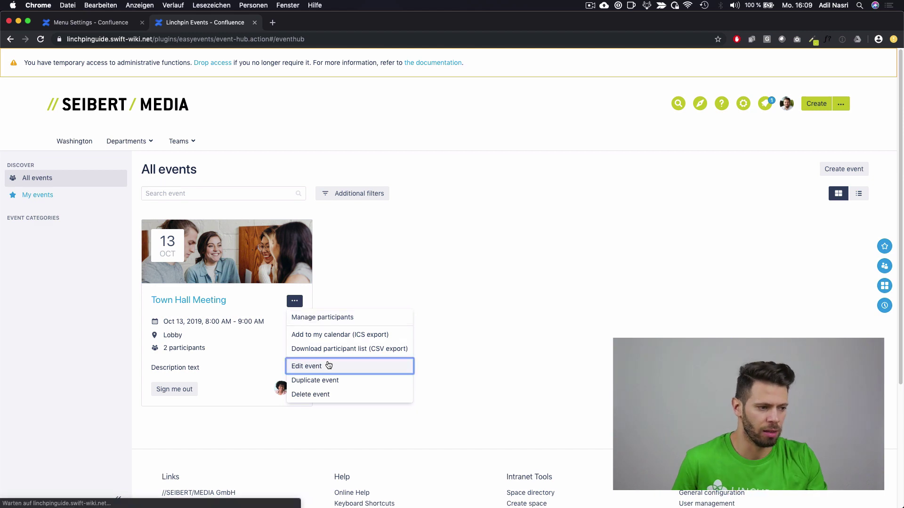
scroll(275, 326, "down", 3)
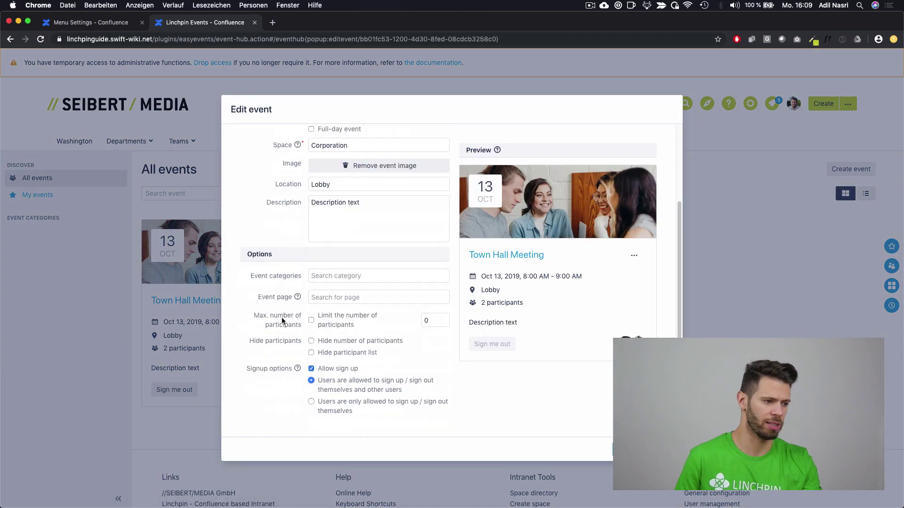
left_click(379, 276)
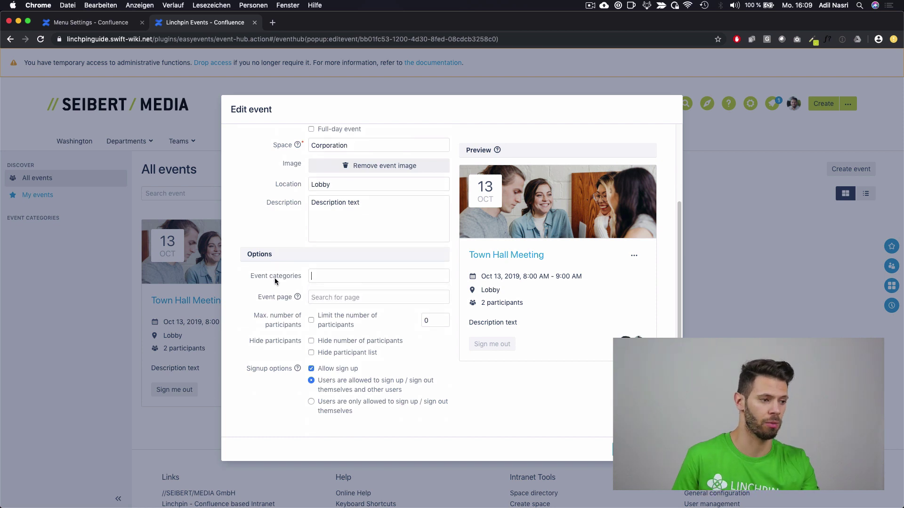
left_click(404, 296)
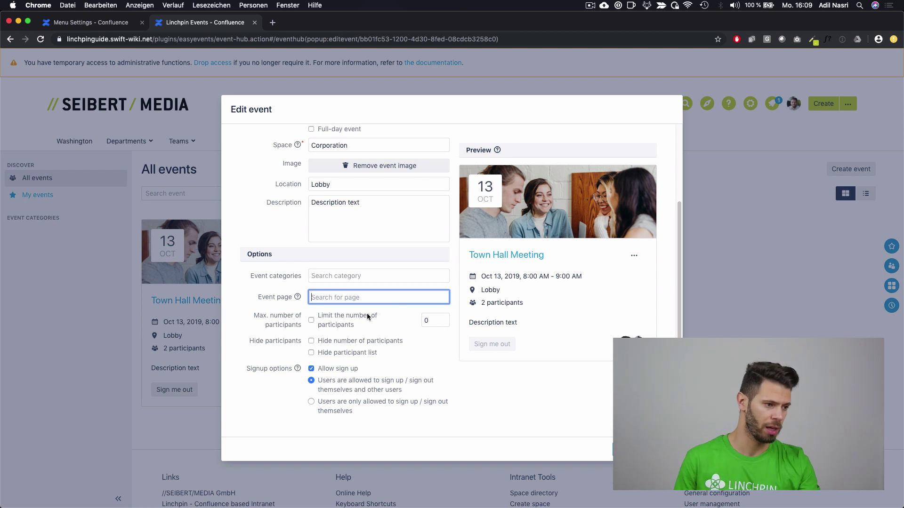
left_click(337, 323)
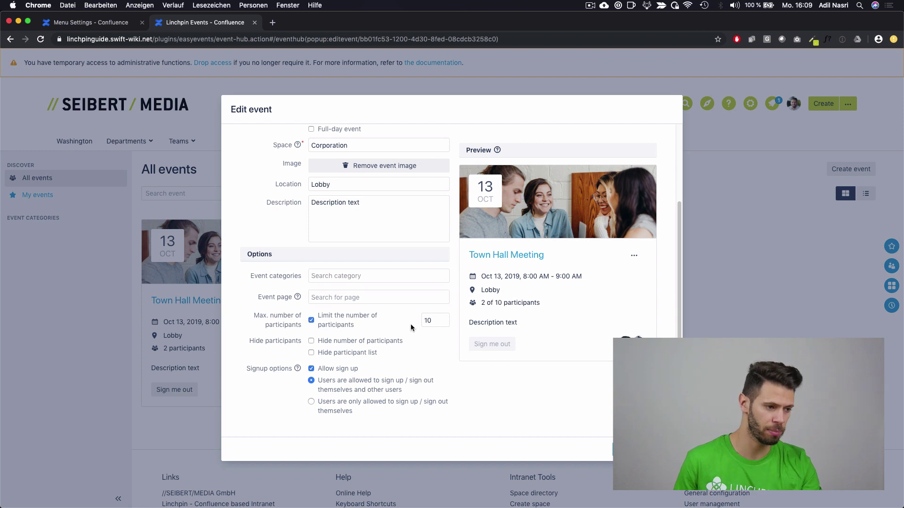
left_click(429, 321)
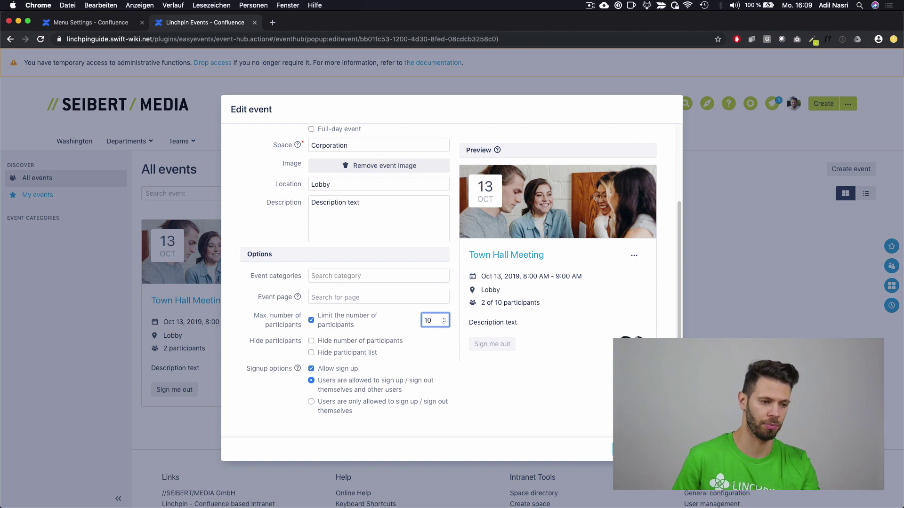
key("Return")
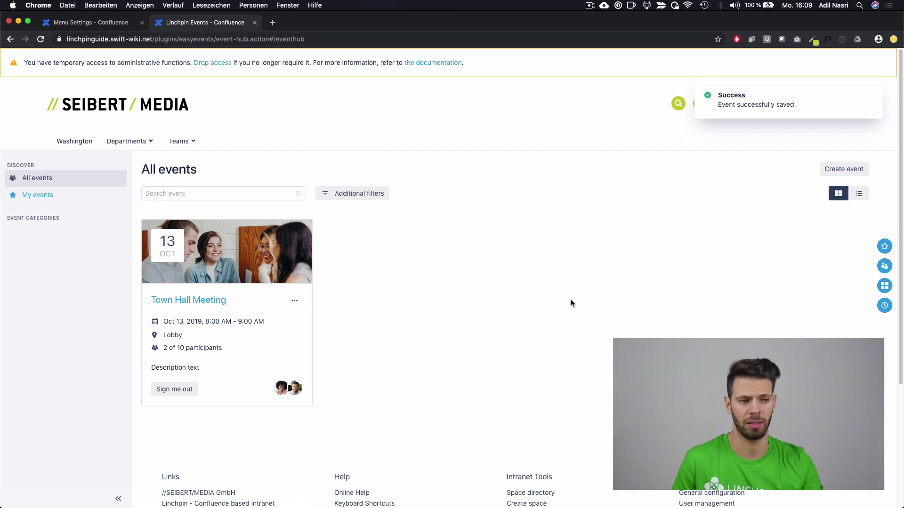
Step: Add event categories Training, Party and Meeting in Events administration, then return to the dashboard
left_click(870, 95)
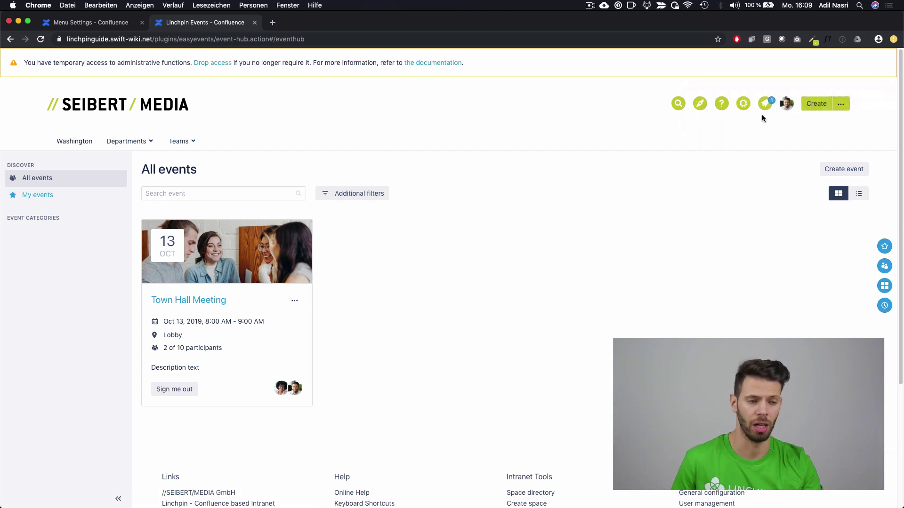
left_click(744, 105)
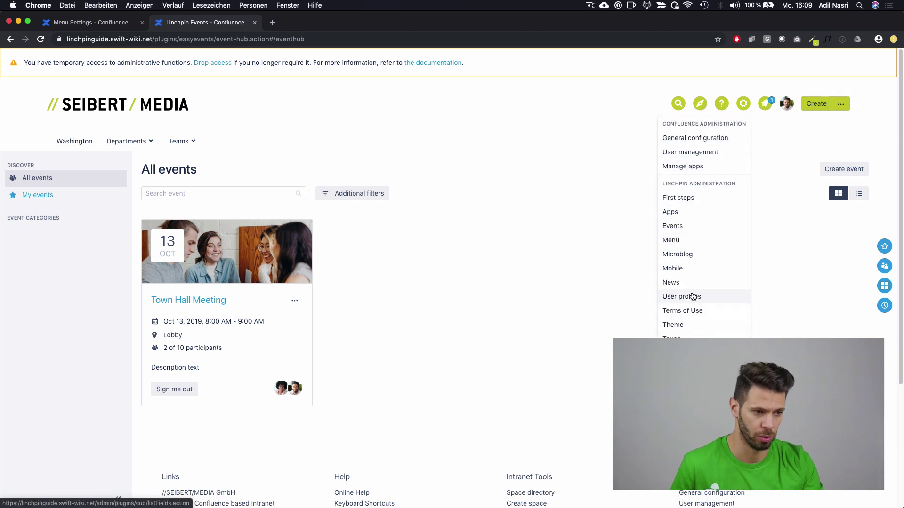
left_click(687, 222)
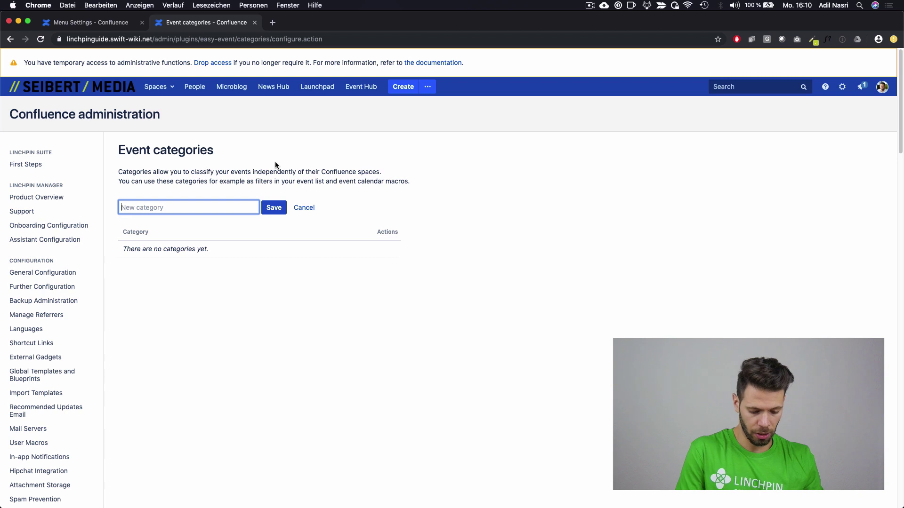
type("Training")
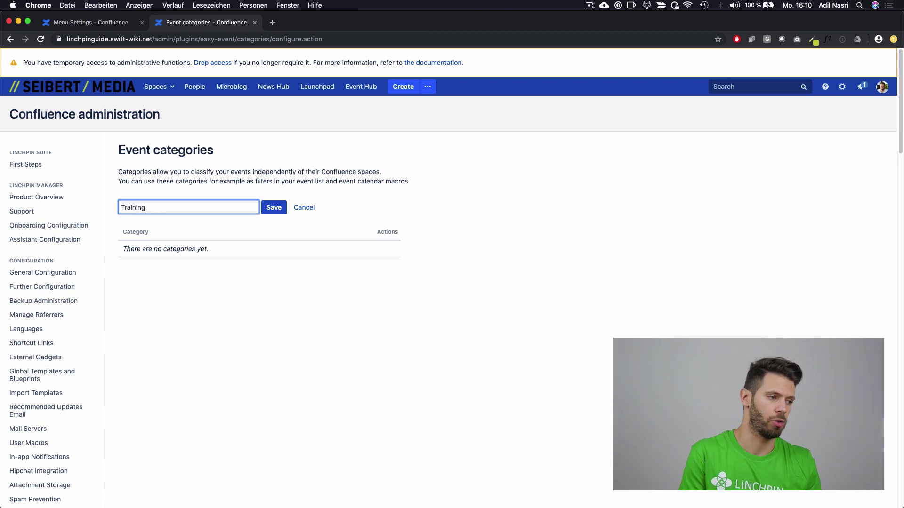
key("Return")
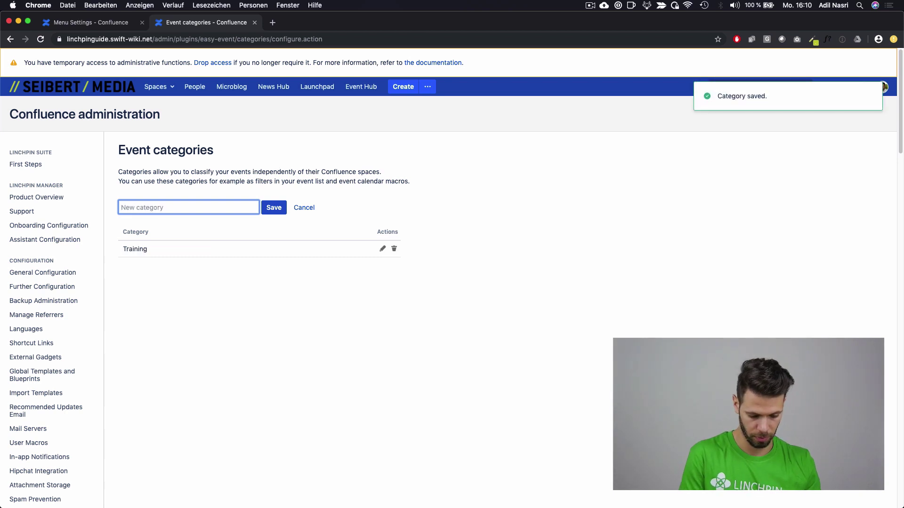
type("Party")
key("Return")
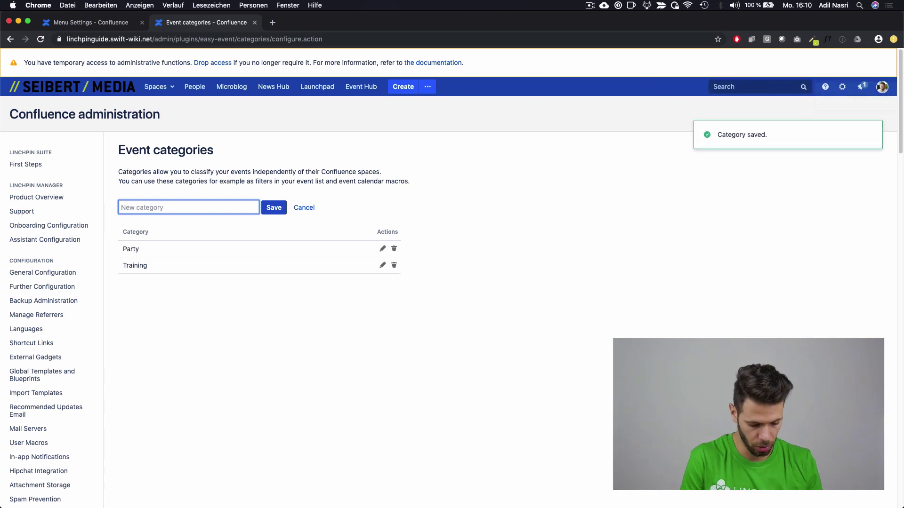
type("Meetin")
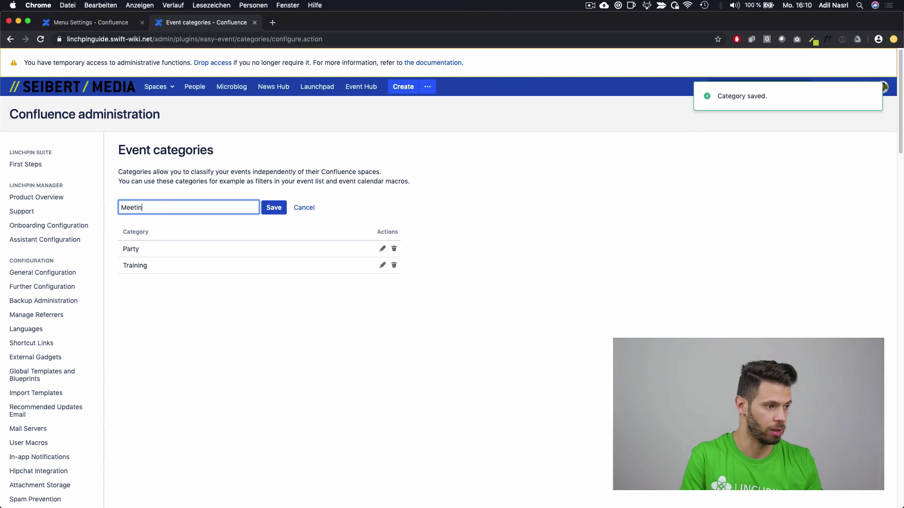
type("g")
key("Return")
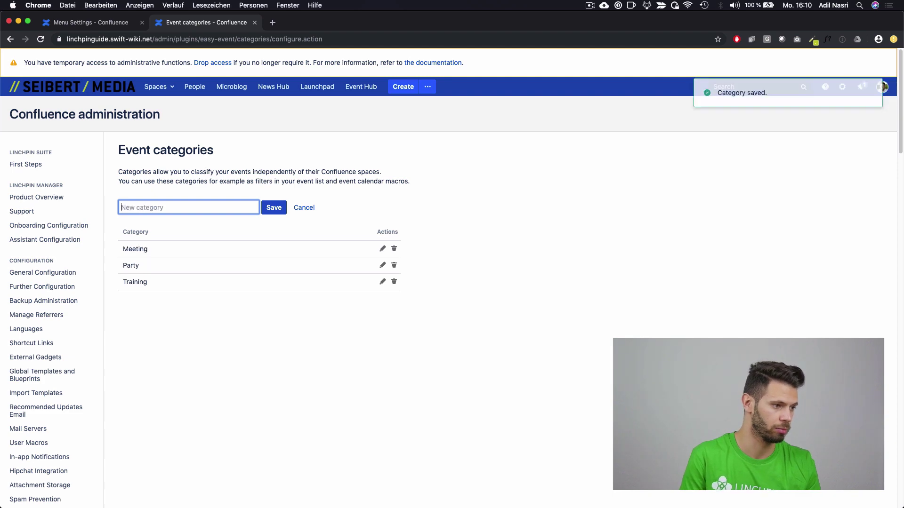
left_click(125, 93)
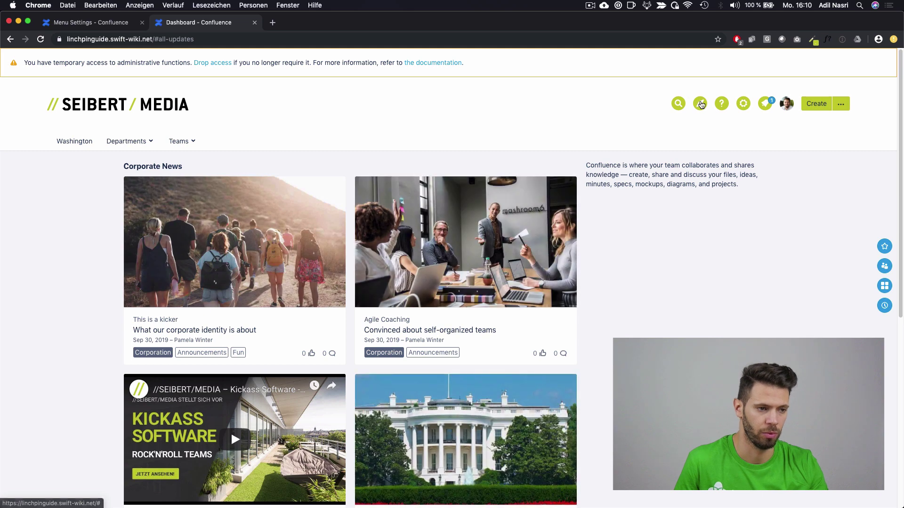
Step: In the Event Hub, assign the Meeting category to the Town Hall Meeting event
left_click(698, 103)
left_click(679, 193)
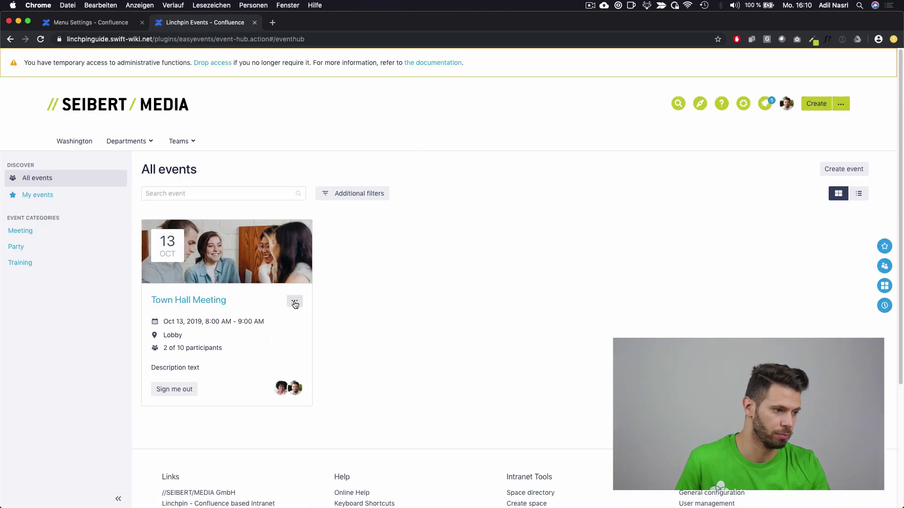
left_click(294, 301)
left_click(312, 361)
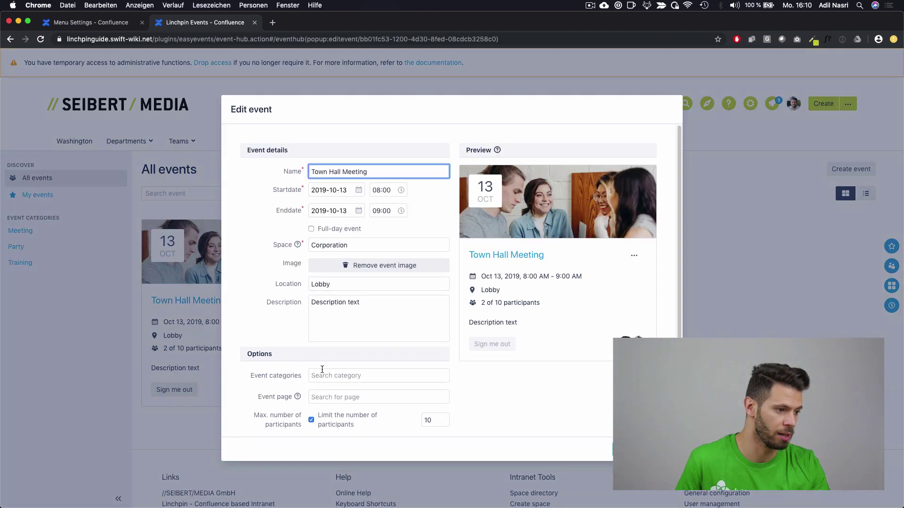
left_click(313, 365)
left_click(343, 383)
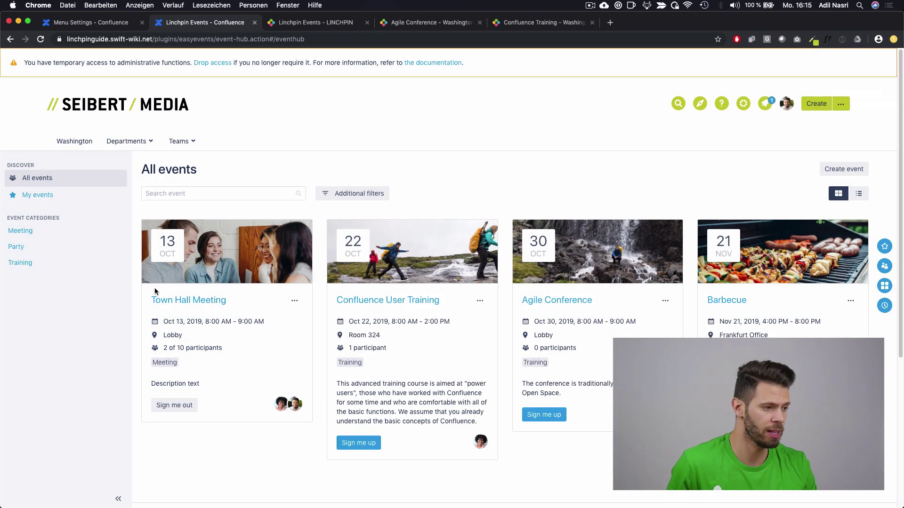
Step: Filter the Event Hub by the Meeting, Party and Training categories in turn
left_click(37, 240)
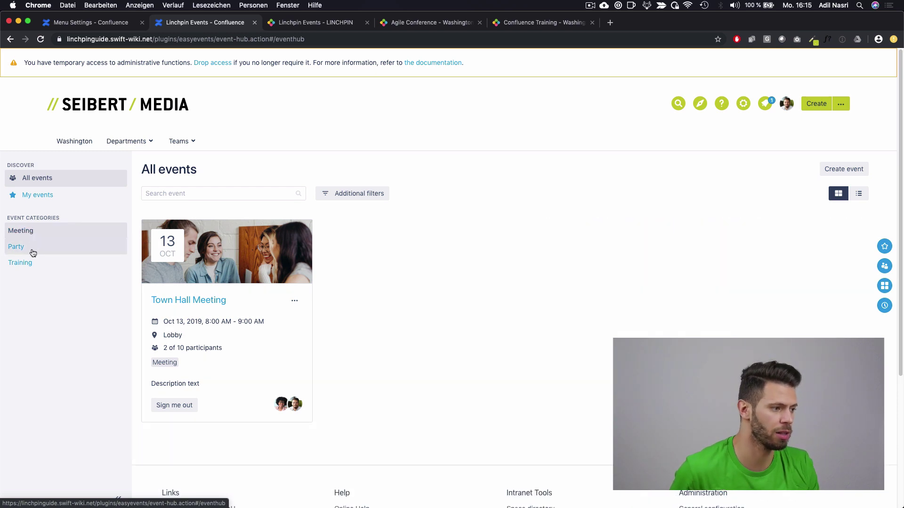
left_click(34, 252)
left_click(40, 262)
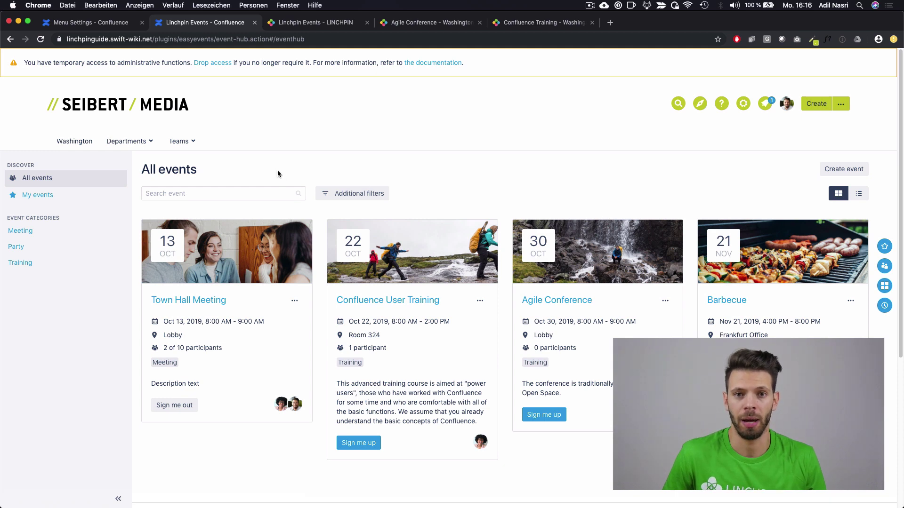
Step: Replace the dashboard welcome paragraph with an 'h3. Events' heading
left_click(147, 122)
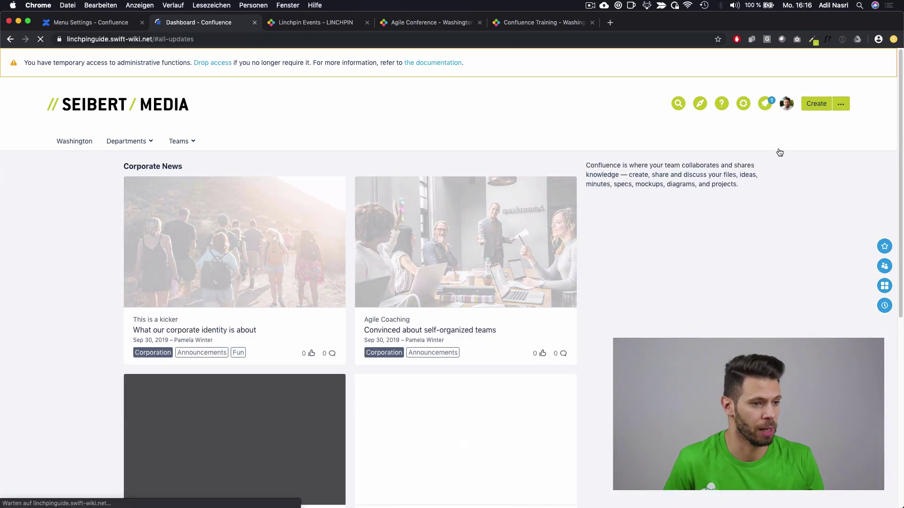
left_click(768, 174)
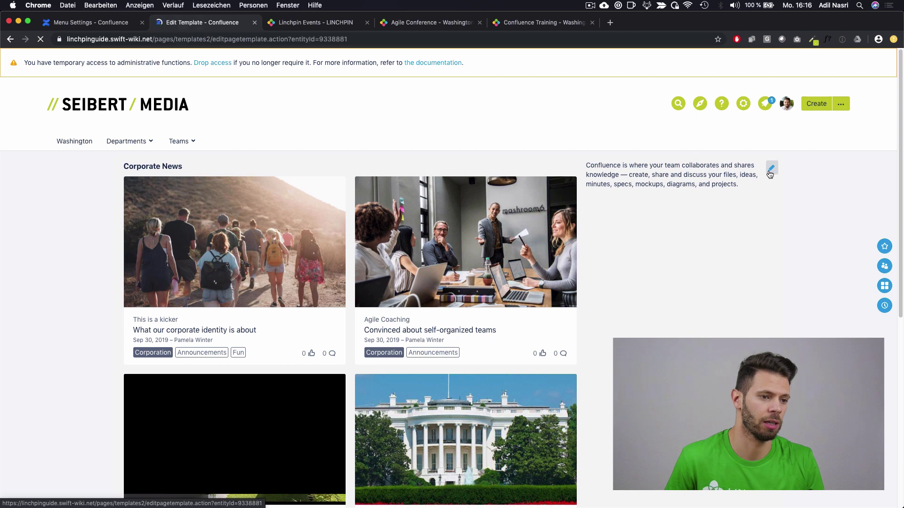
triple_click(713, 187)
type("h3.")
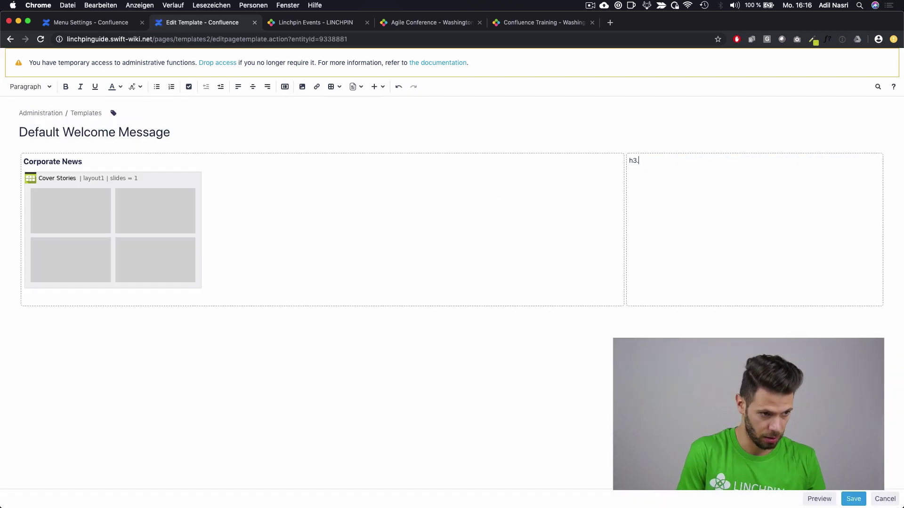
type(" Events")
key("Return")
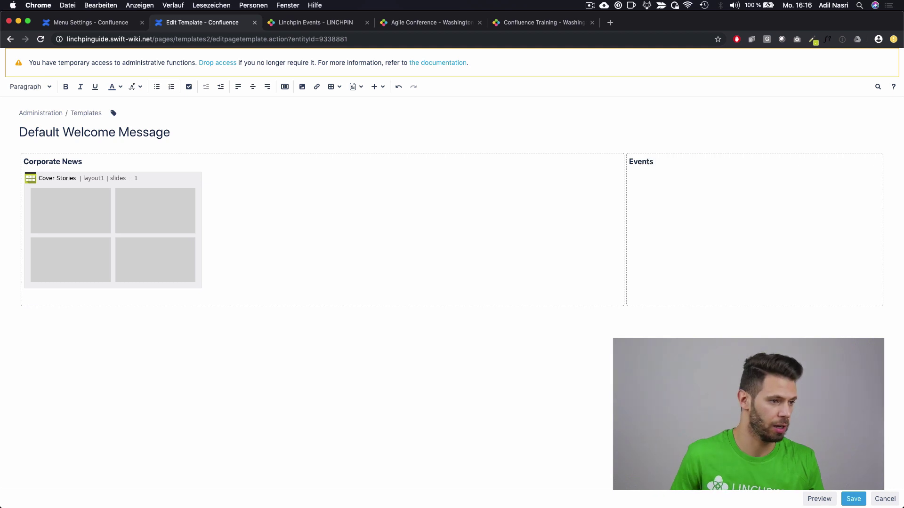
Step: Insert the Event List macro below the heading and save the template
left_click(378, 86)
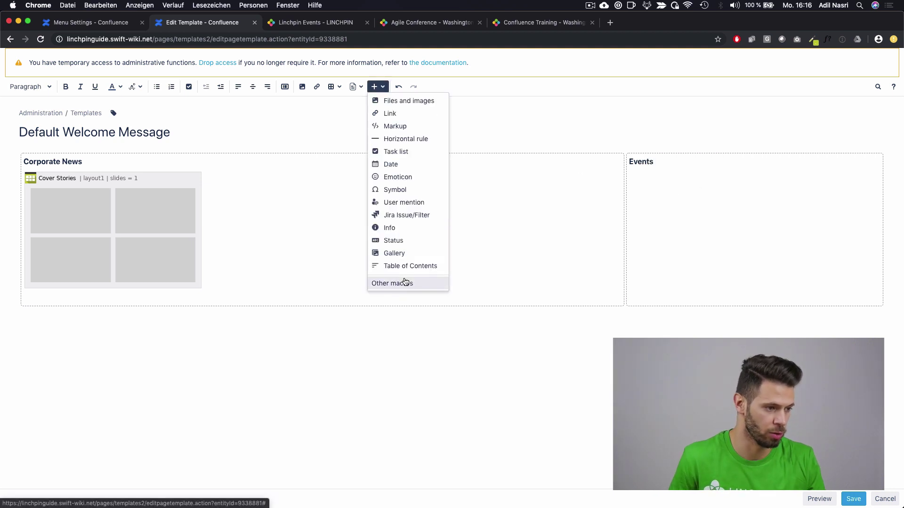
left_click(404, 283)
type("event")
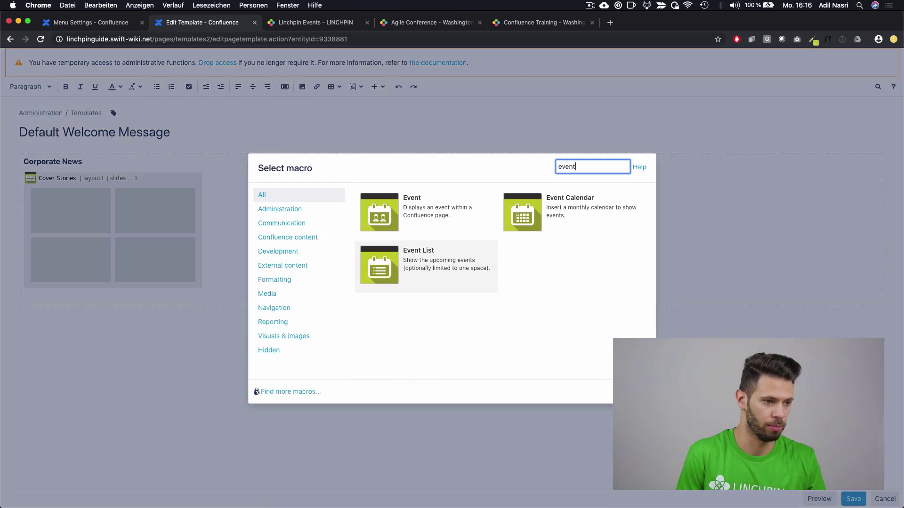
left_click(437, 269)
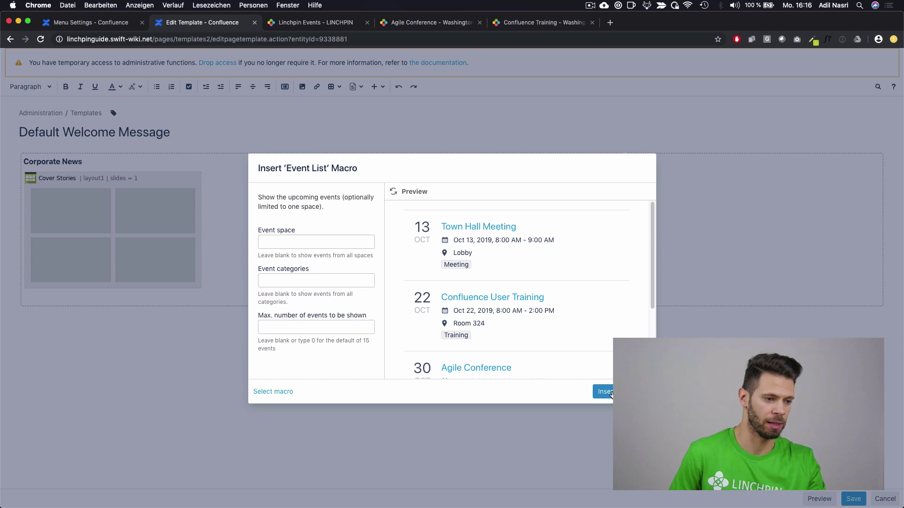
left_click(608, 392)
left_click(858, 499)
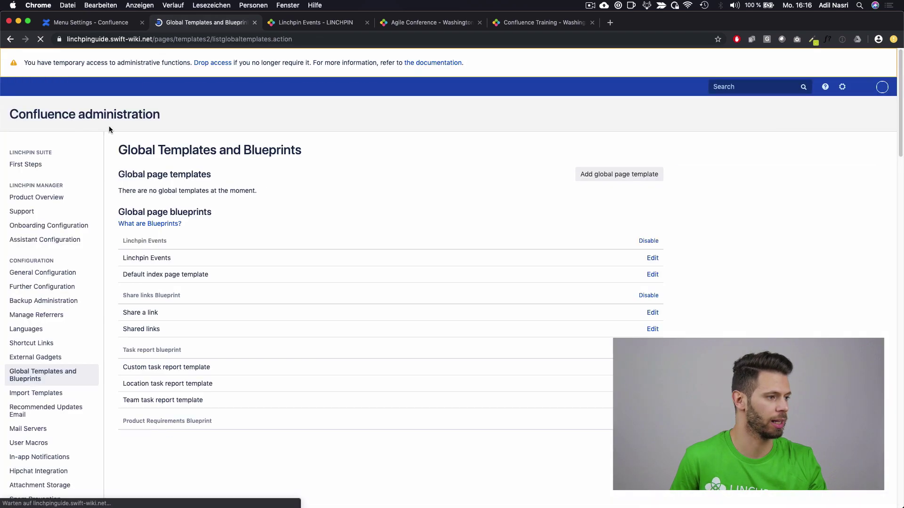
left_click(78, 91)
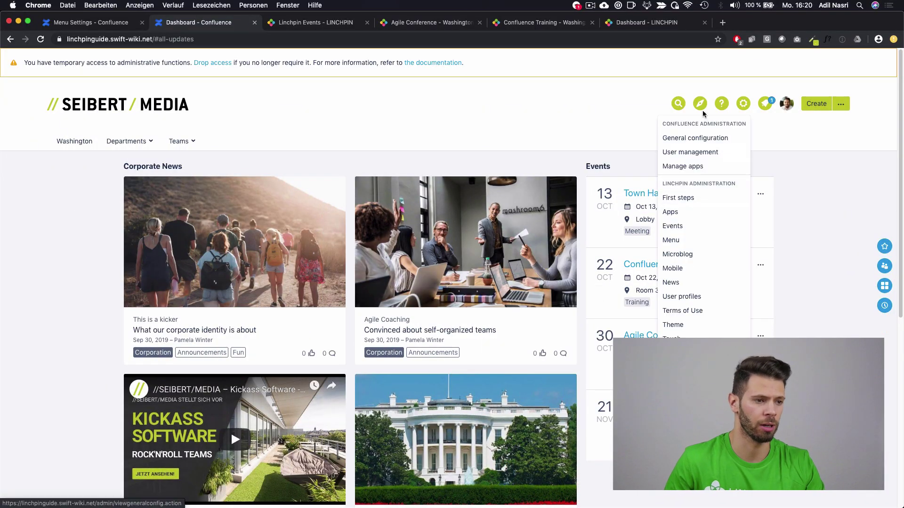
Step: In Microblog administration, create the topic Random in the Corporation space
mouse_move(701, 119)
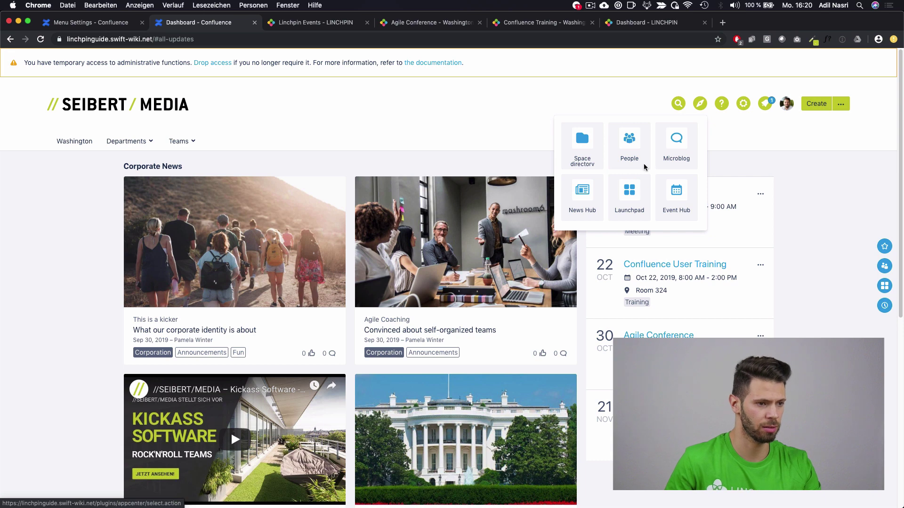
left_click(665, 151)
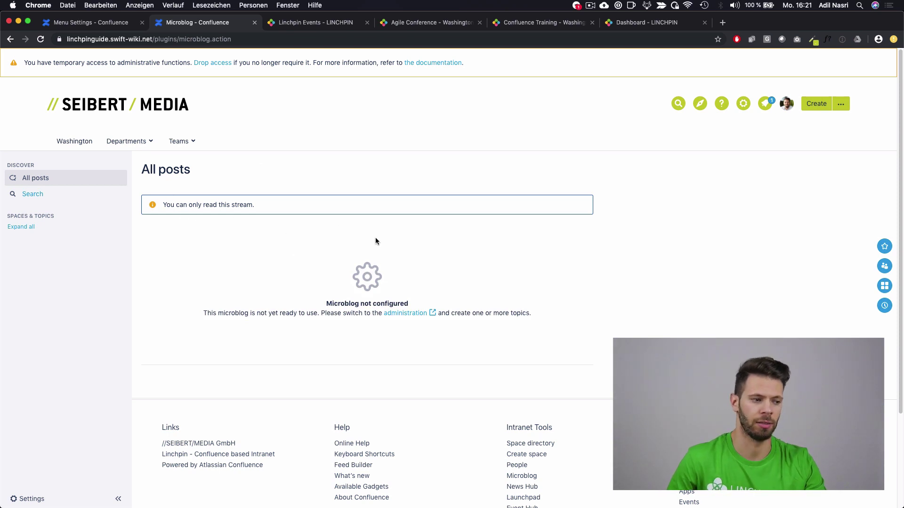
left_click(417, 314)
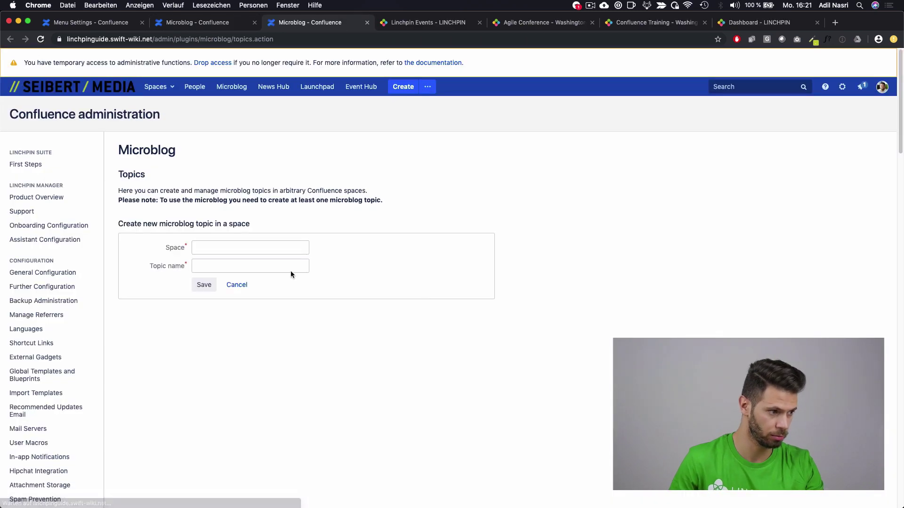
left_click(287, 246)
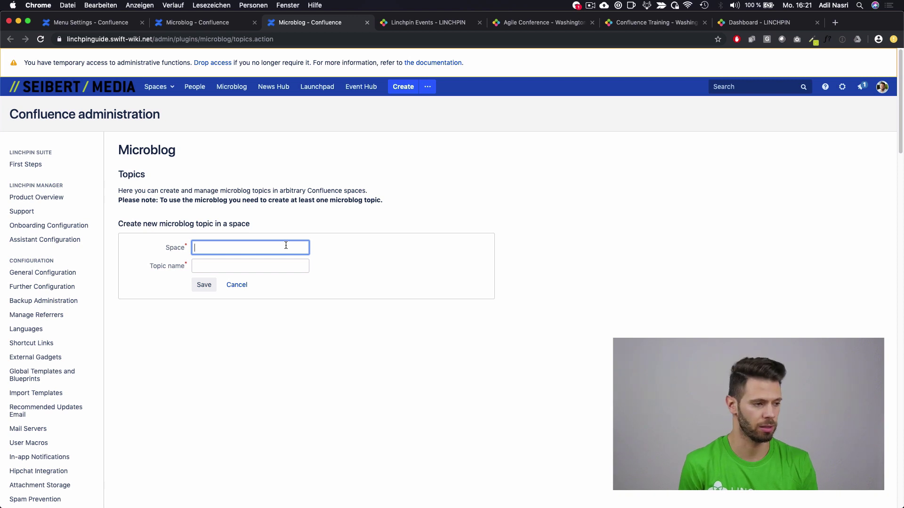
type("Cor")
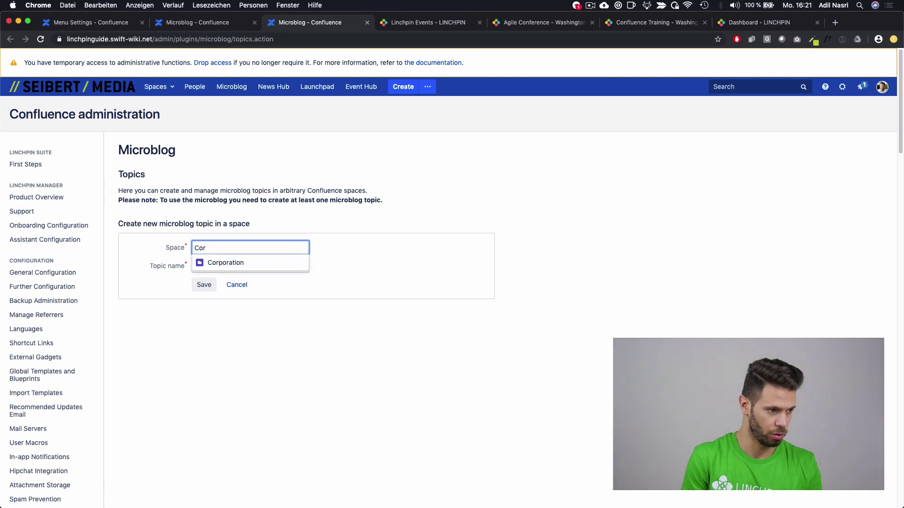
key("Down")
key("Return")
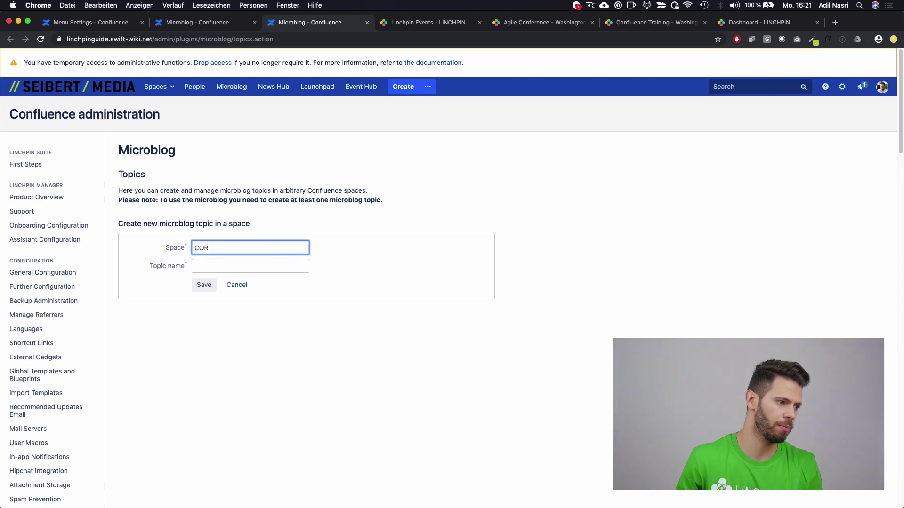
left_click(233, 262)
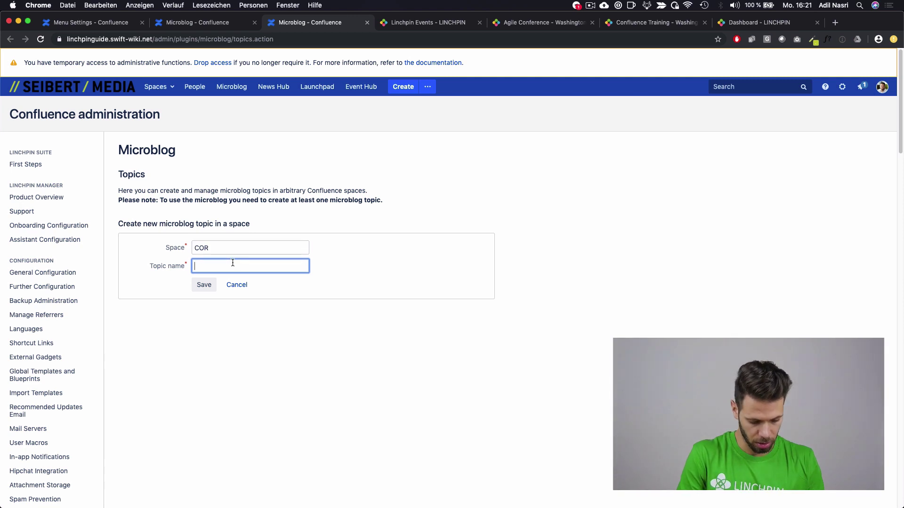
type("Random")
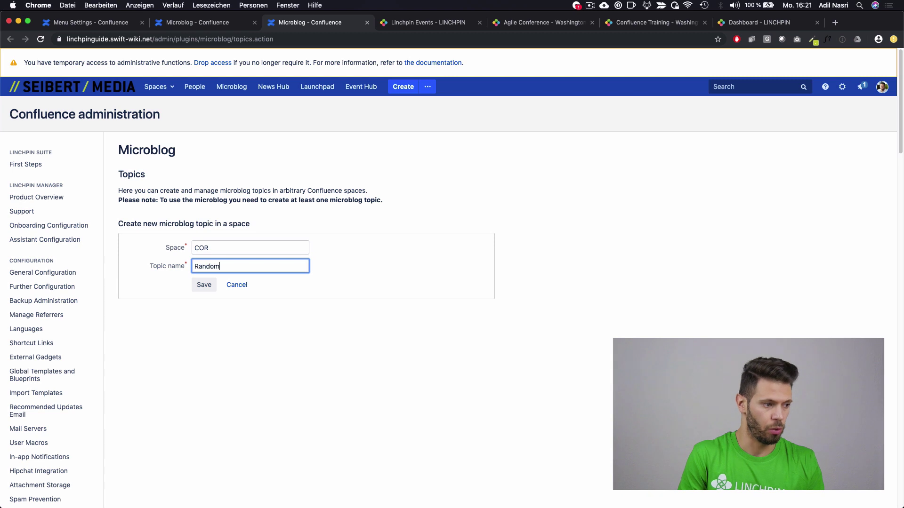
left_click(206, 286)
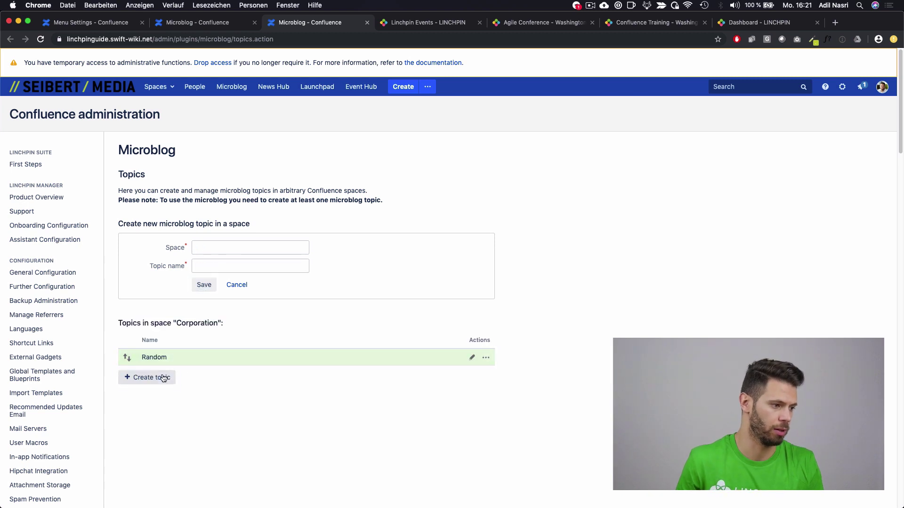
Step: Add the Training and Office Announcements topics, then return to the dashboard
left_click(149, 377)
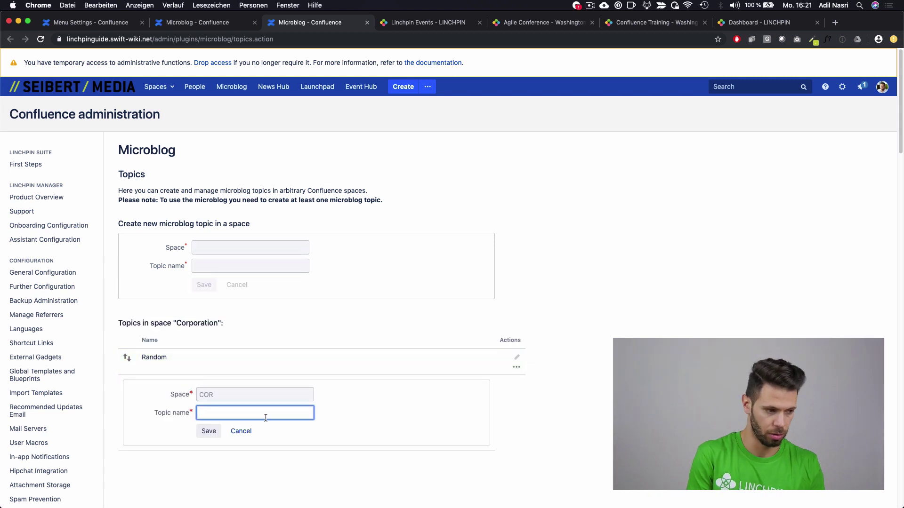
type("Training")
key("Return")
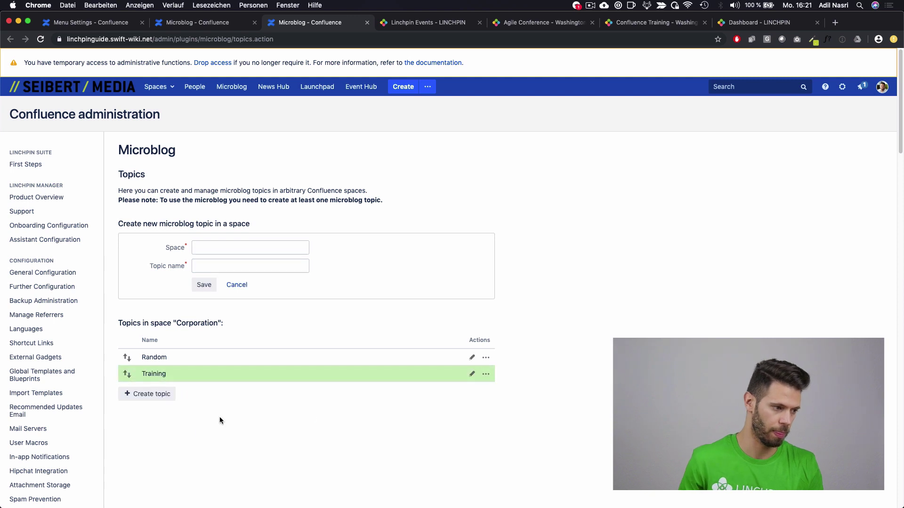
left_click(164, 395)
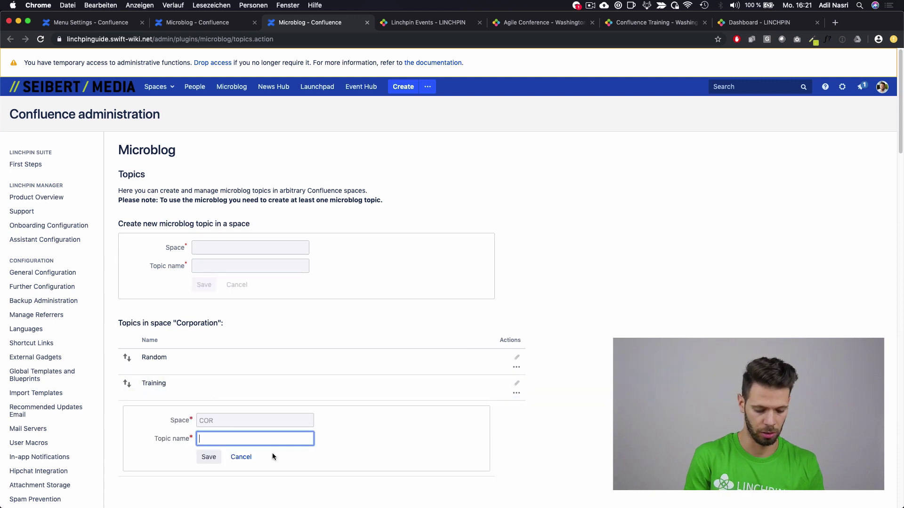
type("Office An")
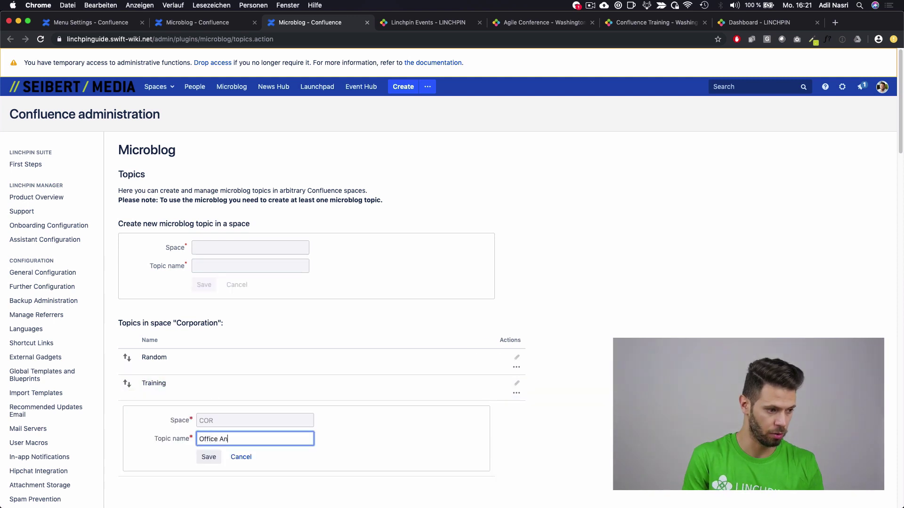
type("nouncements")
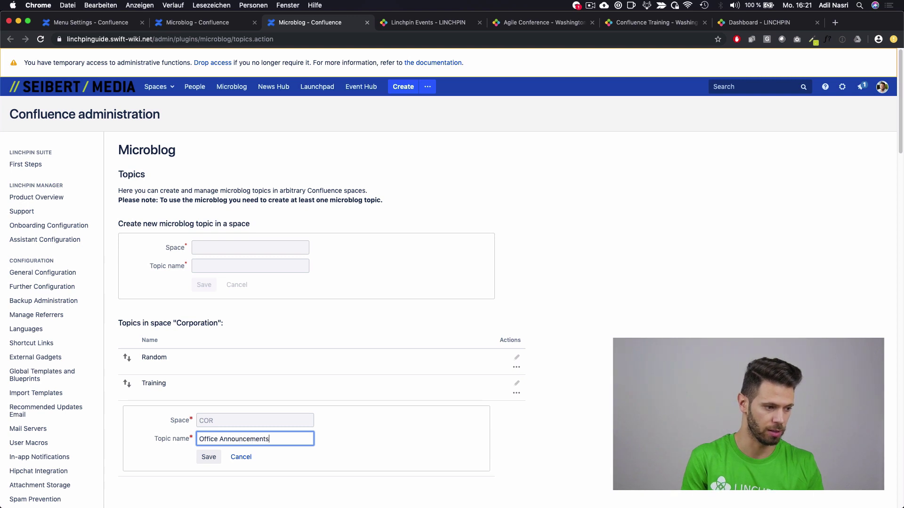
left_click(208, 457)
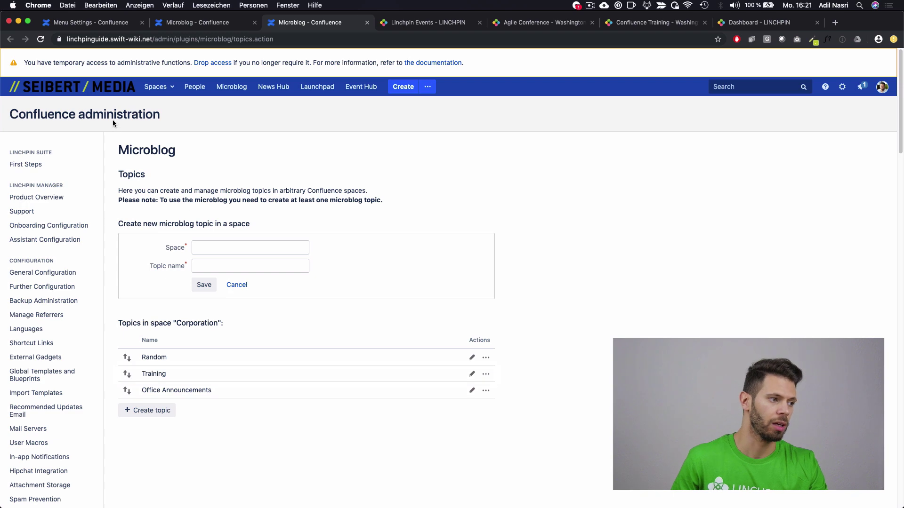
left_click(99, 92)
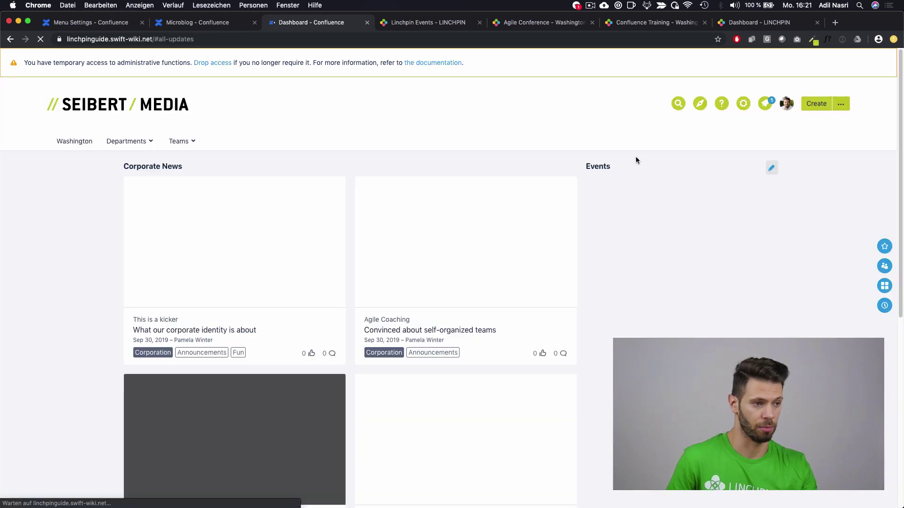
Step: Post 'This is my first post.' on the Microblog under topic Random and like it
left_click(701, 105)
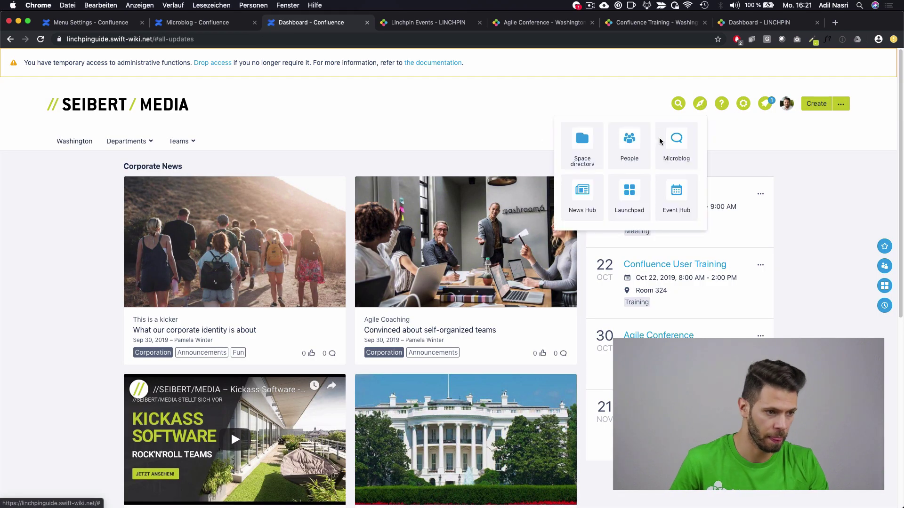
left_click(674, 144)
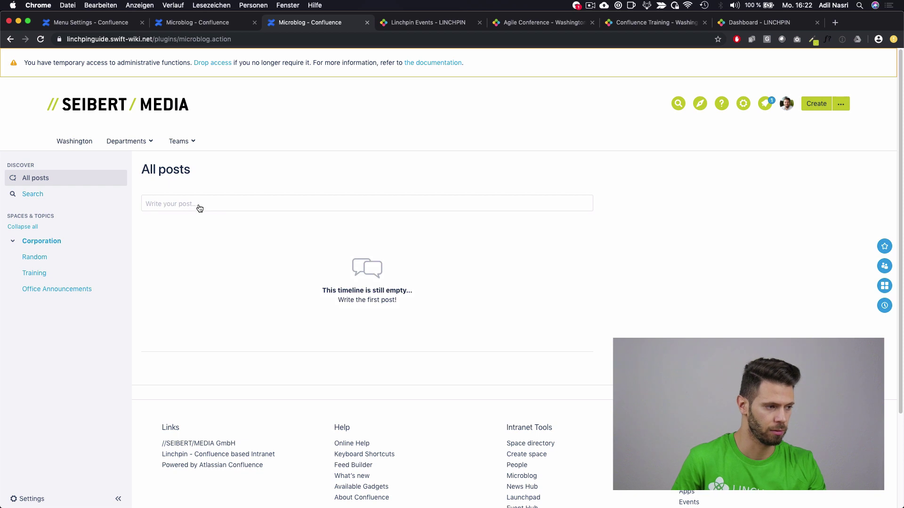
left_click(202, 208)
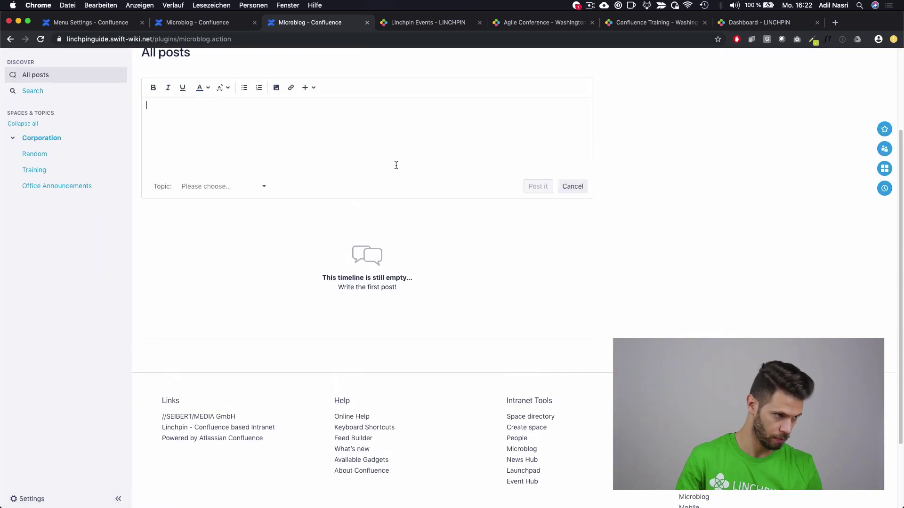
type("This is my ")
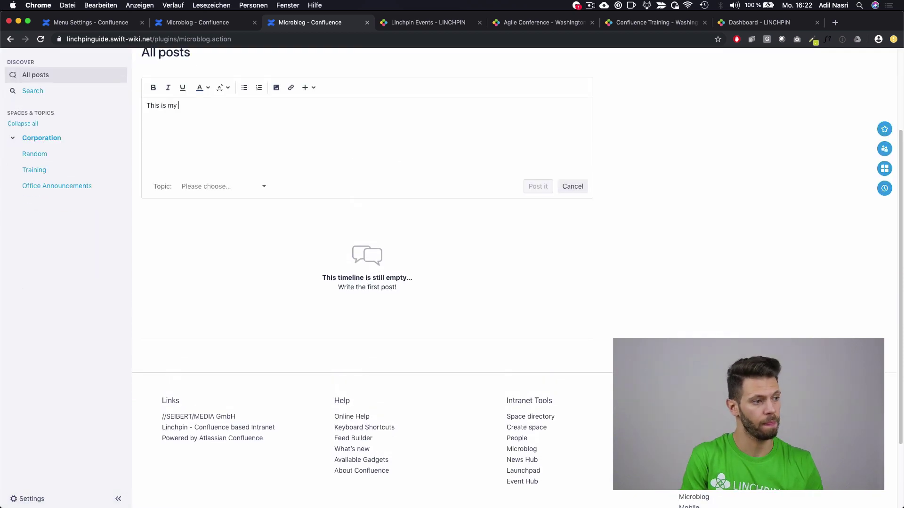
type("first poe")
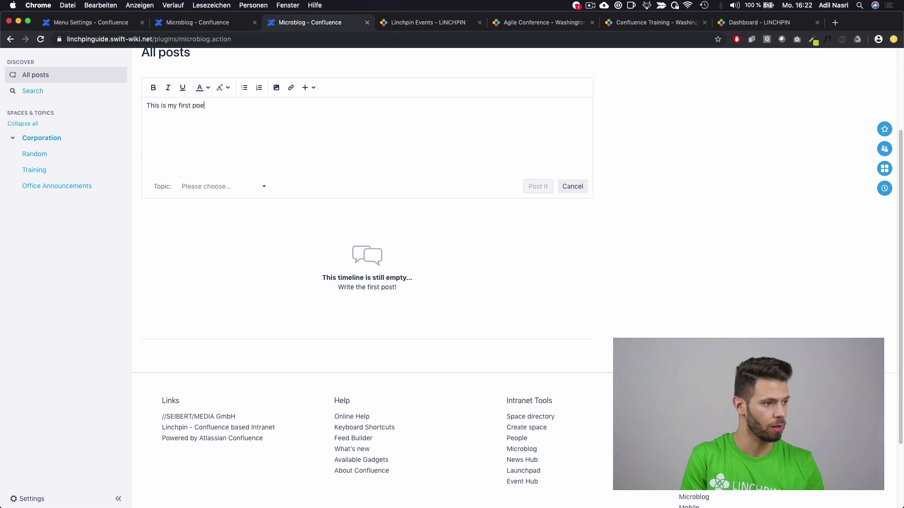
left_click(236, 187)
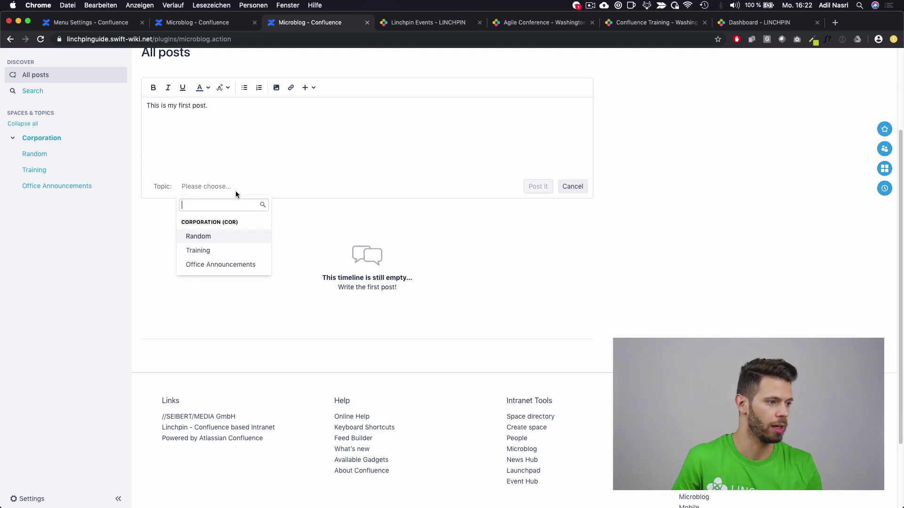
left_click(229, 239)
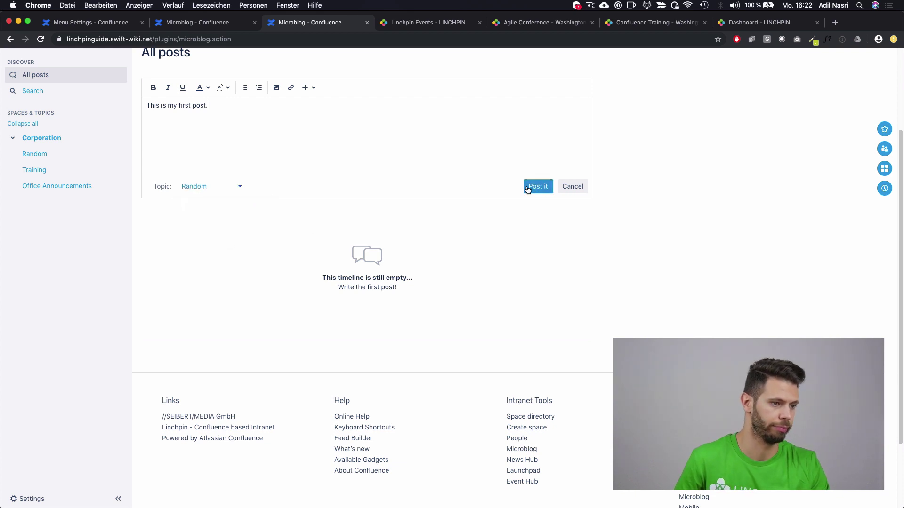
left_click(528, 187)
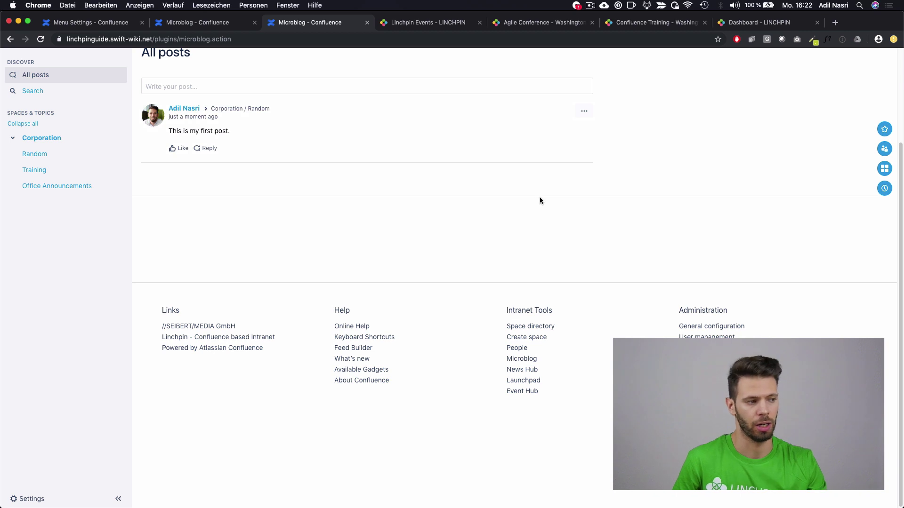
left_click(183, 150)
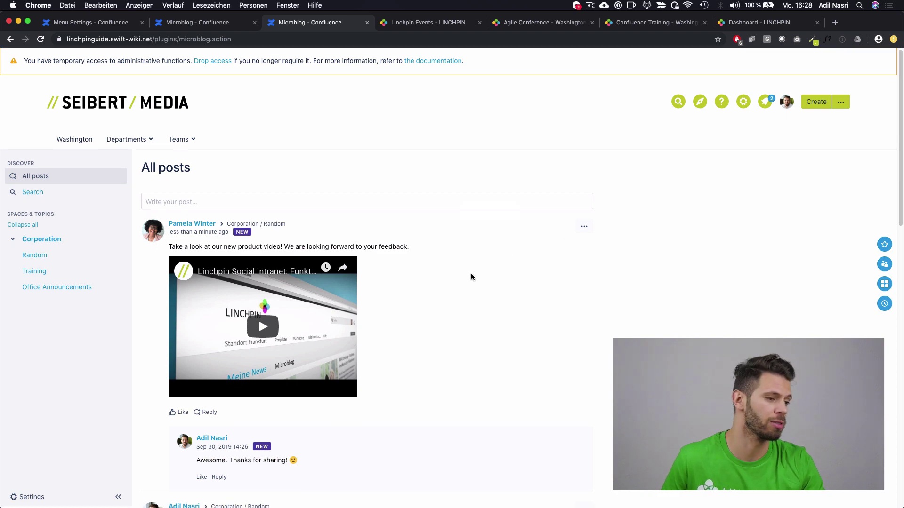
Step: Scroll through the microblog timeline, then return to the intranet dashboard
scroll(470, 278, "down", 7)
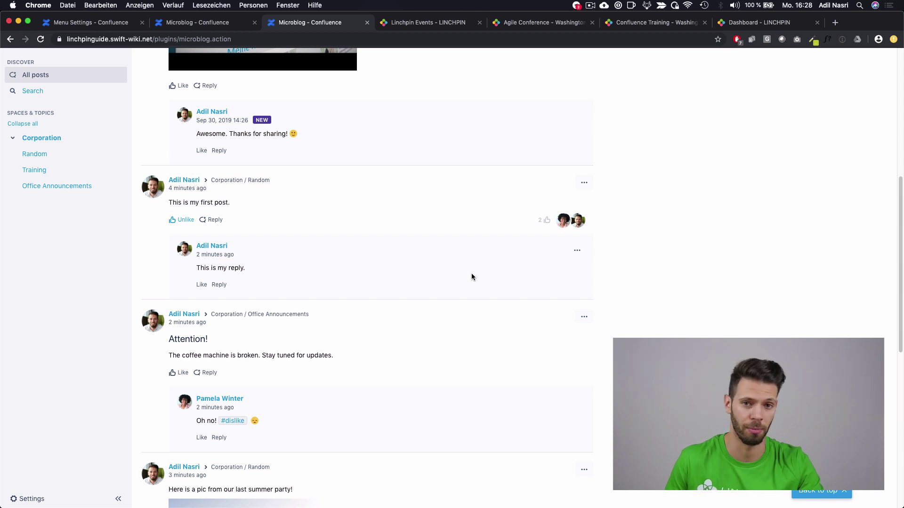
scroll(471, 277, "up", 7)
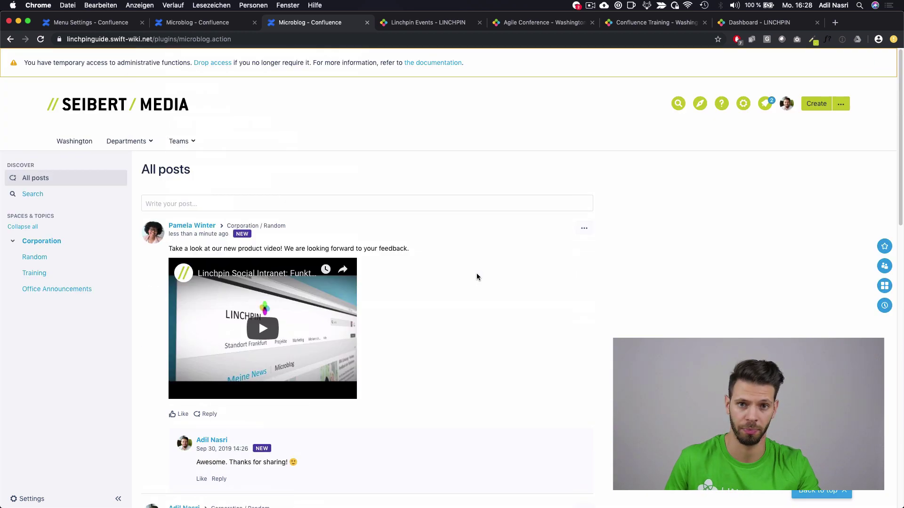
left_click(173, 107)
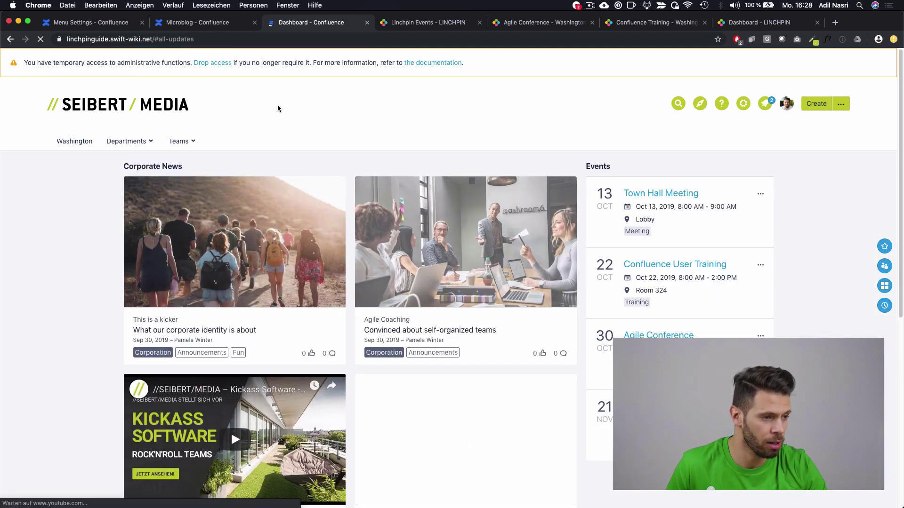
Step: Add an 'h3. Microblog' heading to the dashboard's welcome template
scroll(231, 269, "down", 3)
scroll(706, 189, "up", 3)
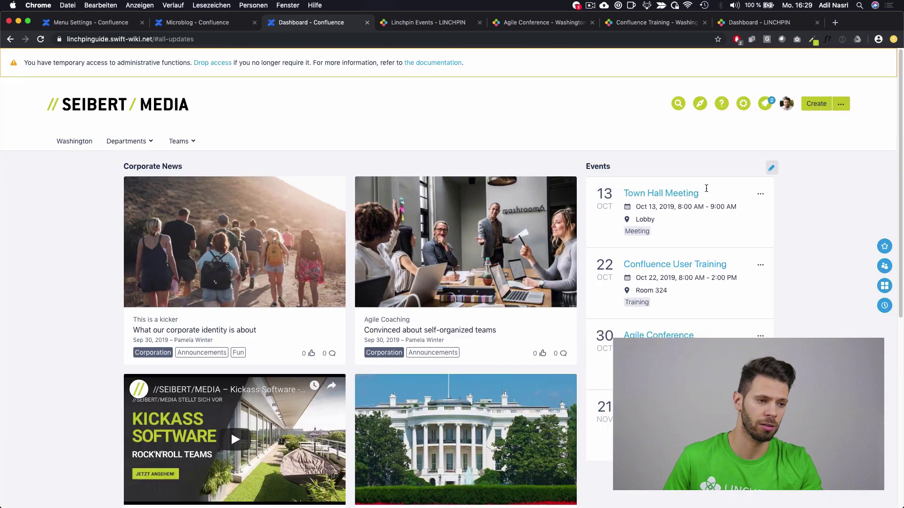
left_click(771, 168)
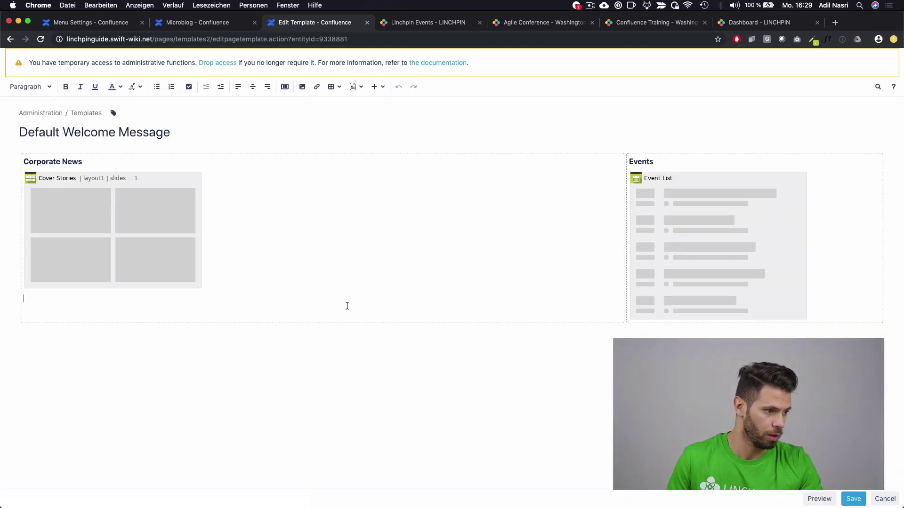
left_click(289, 89)
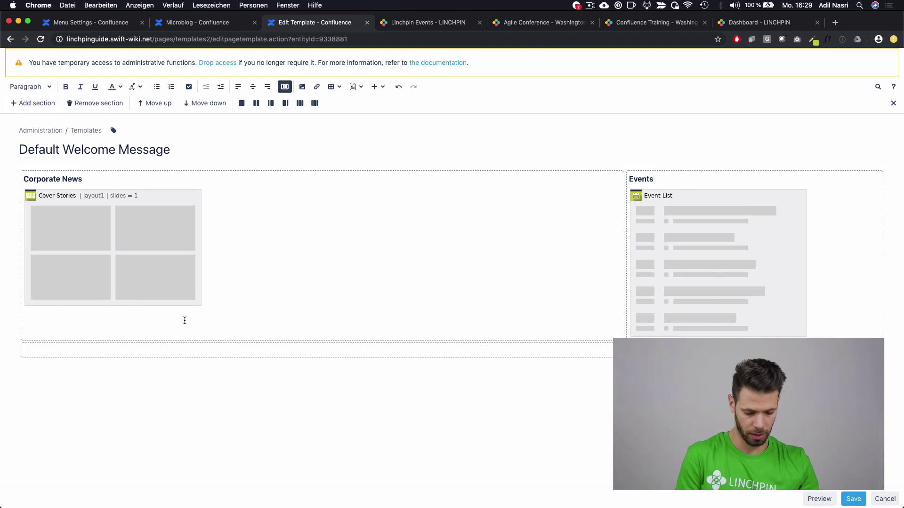
type("h")
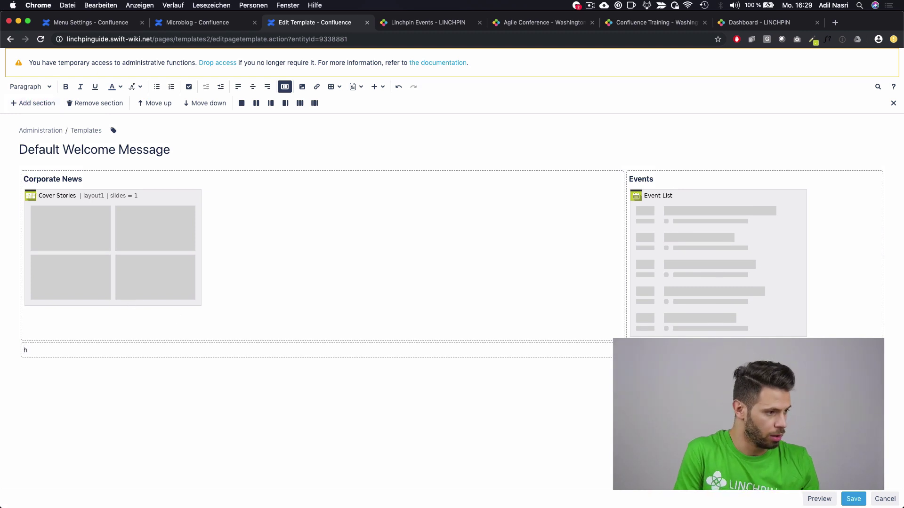
type("3. ")
type("Micr")
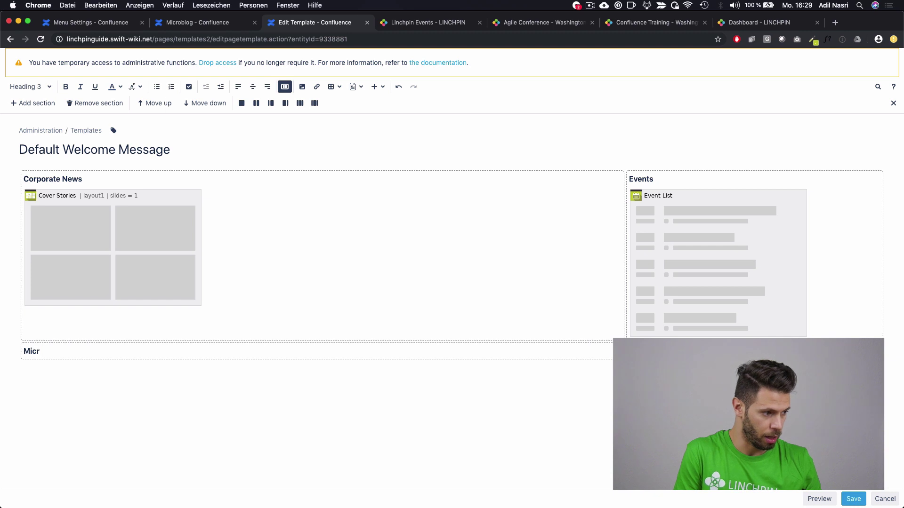
type("oblog")
key("Return")
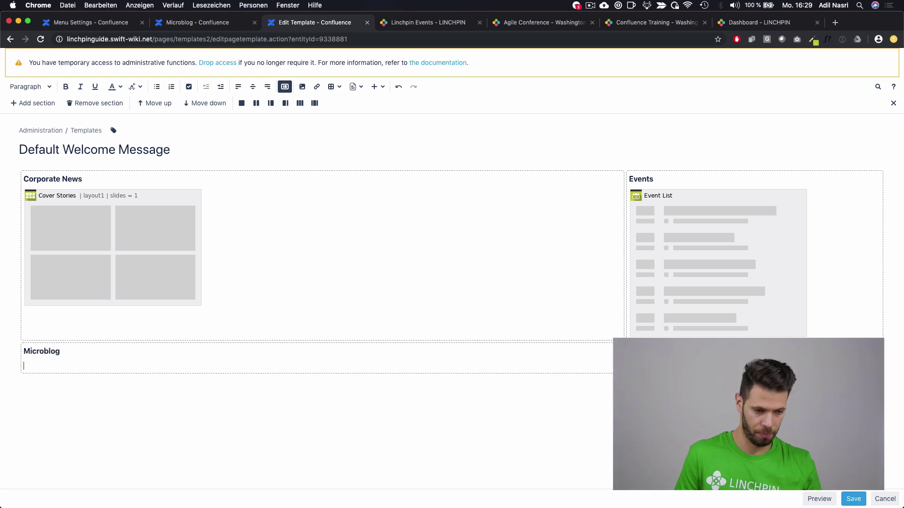
Step: Insert a global Microblog Timeline macro below it and save the template
left_click(376, 90)
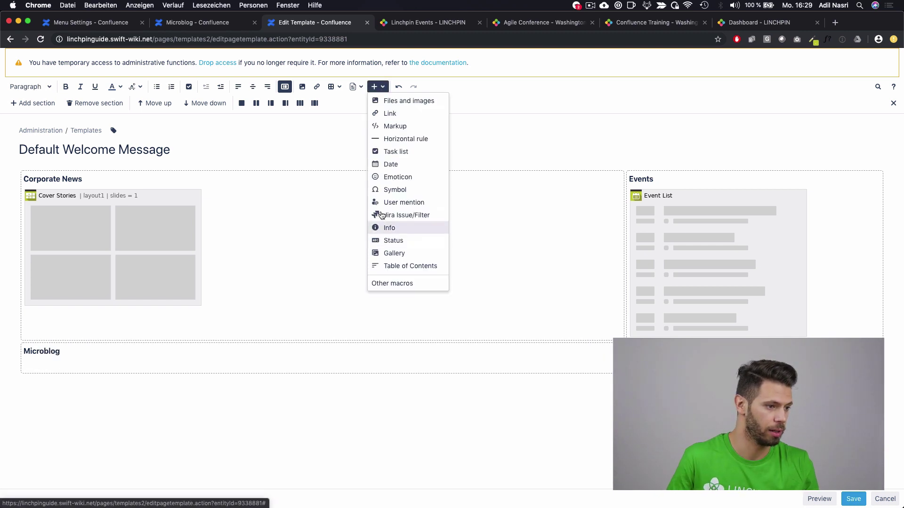
left_click(401, 282)
type("micro")
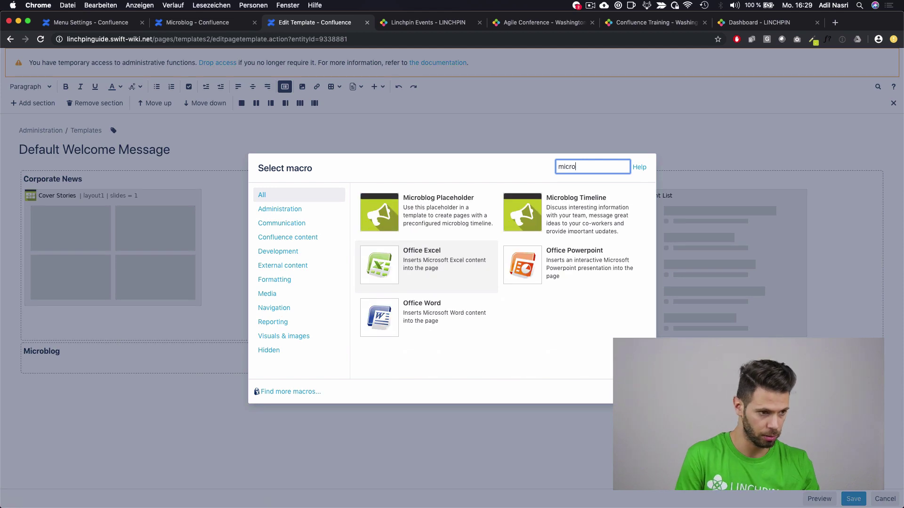
left_click(563, 201)
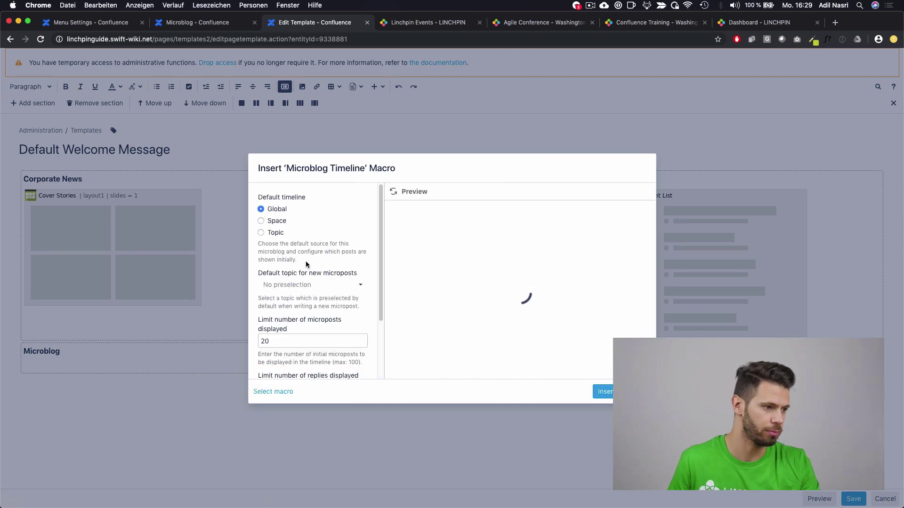
left_click(605, 392)
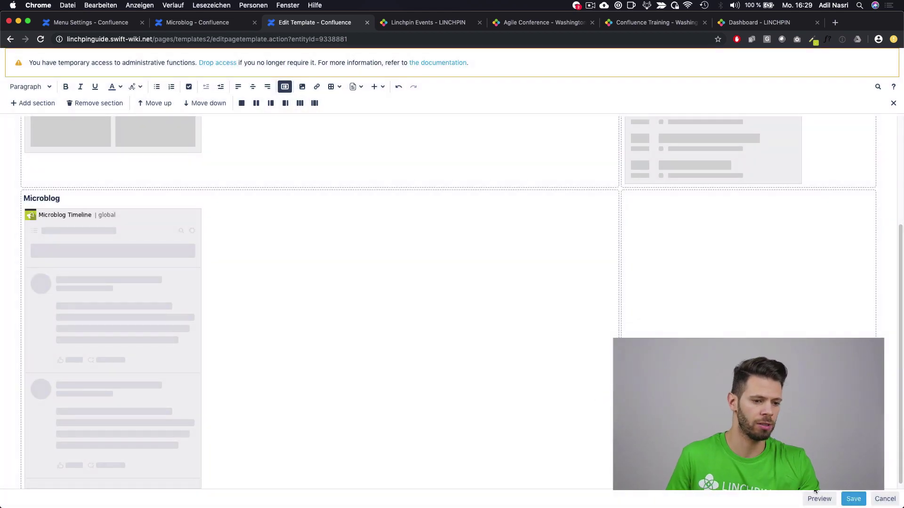
left_click(853, 499)
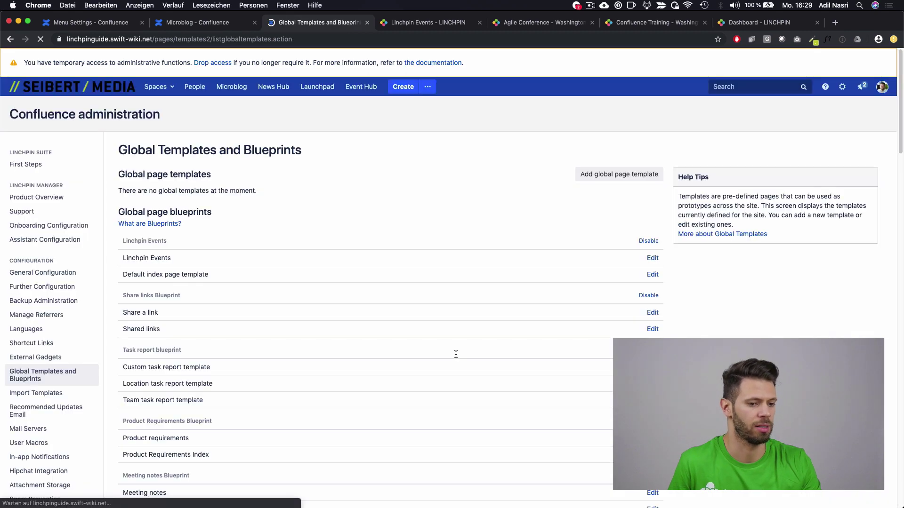
Step: Review the Microblog posts on the dashboard, then reopen the Default Welcome Message template
left_click(71, 87)
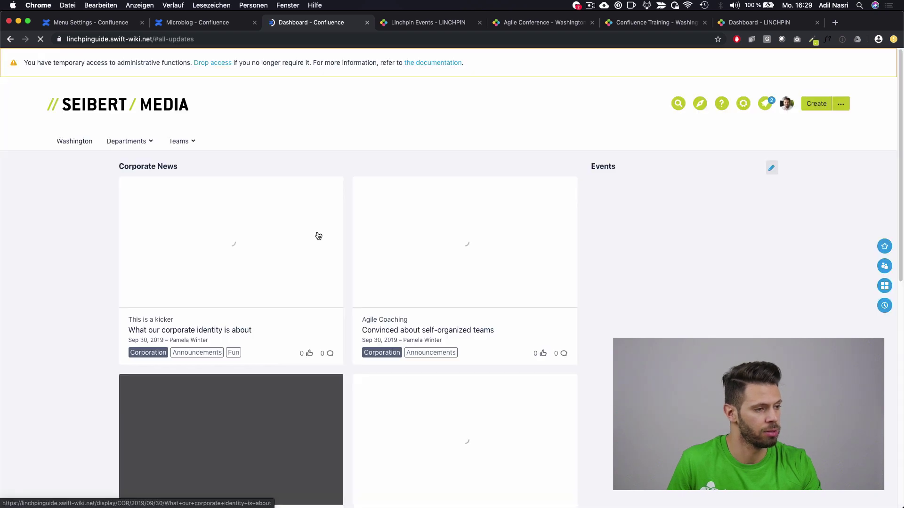
scroll(247, 312, "down", 4)
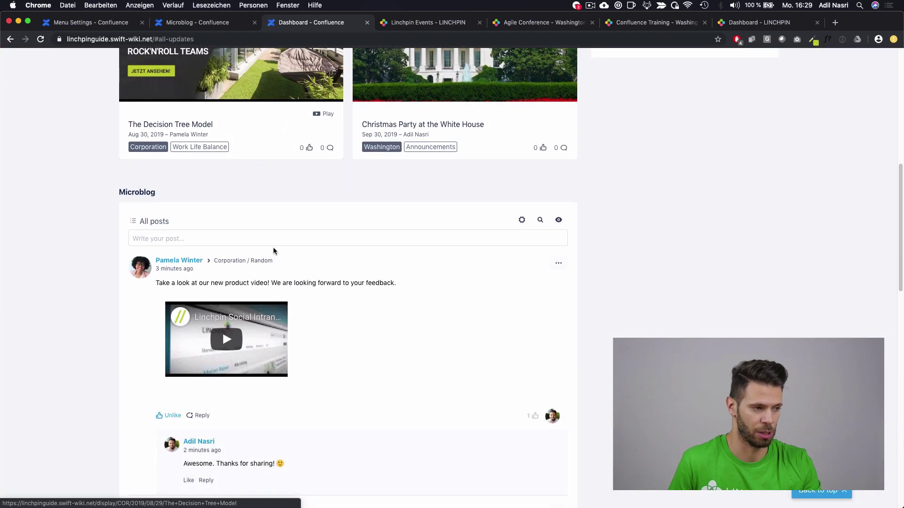
scroll(278, 251, "down", 2)
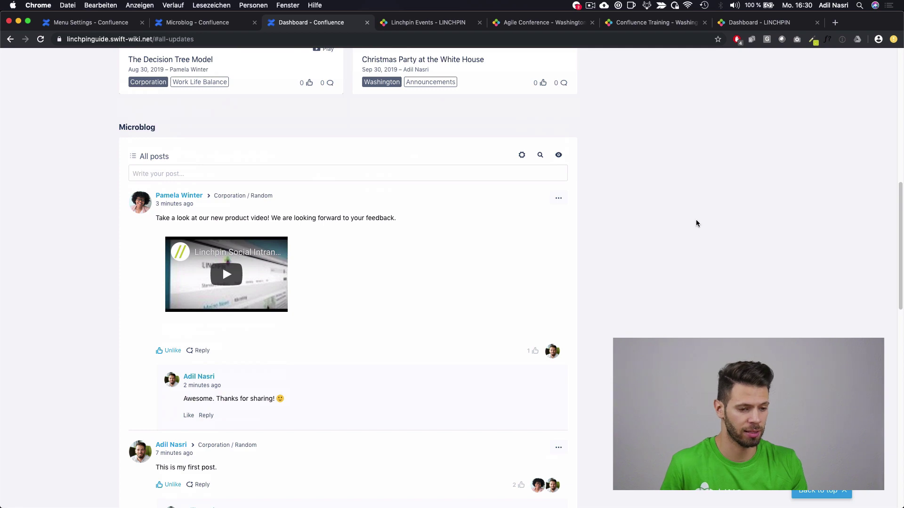
scroll(696, 219, "up", 10)
left_click(771, 168)
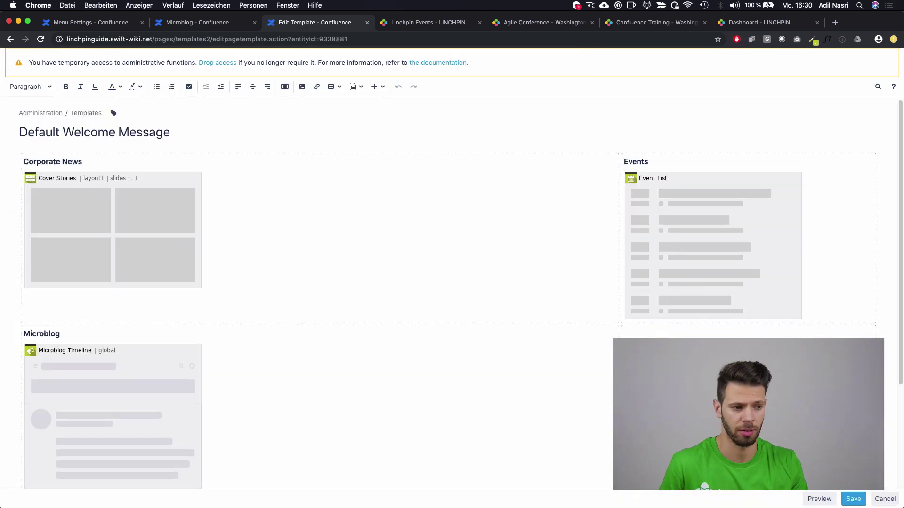
Step: Add an 'Important Links' h3 heading in the empty right-hand cell and choose the Linchpin Teaser macro
left_click(708, 331)
type("h3. Impor")
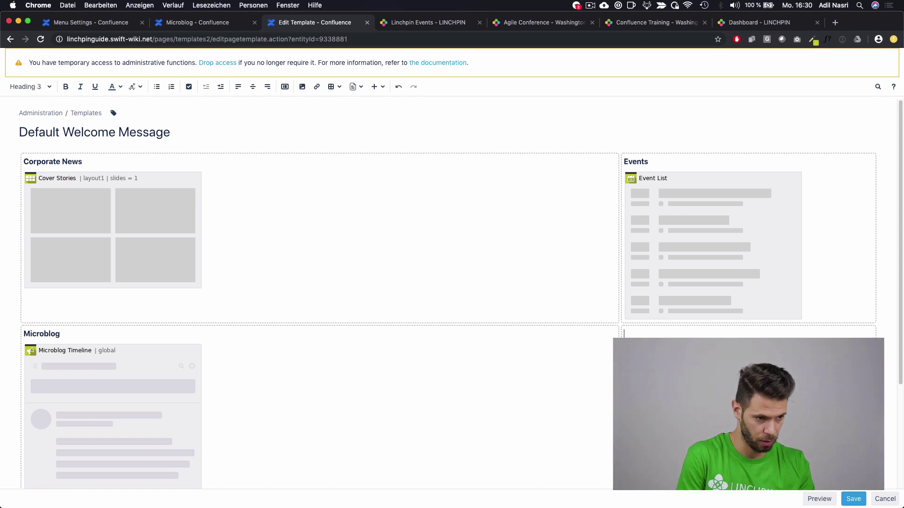
type("tant ")
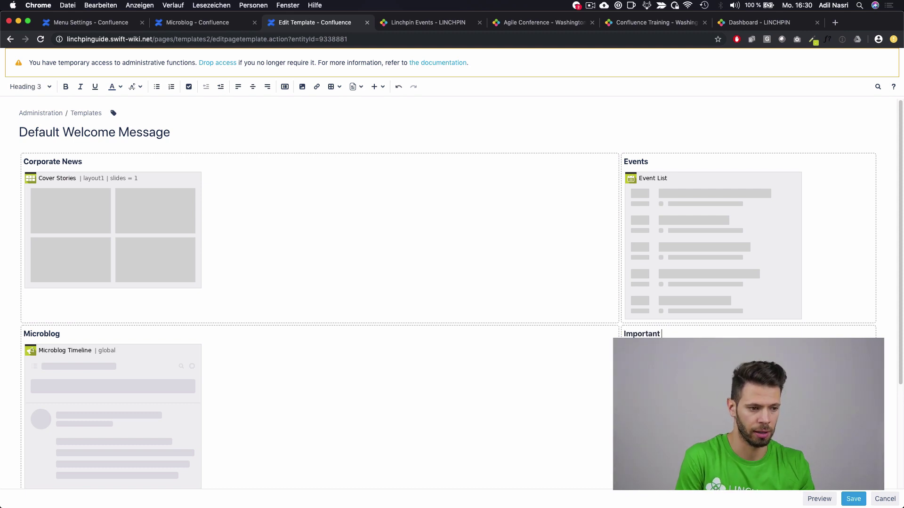
type("Links")
key("Return")
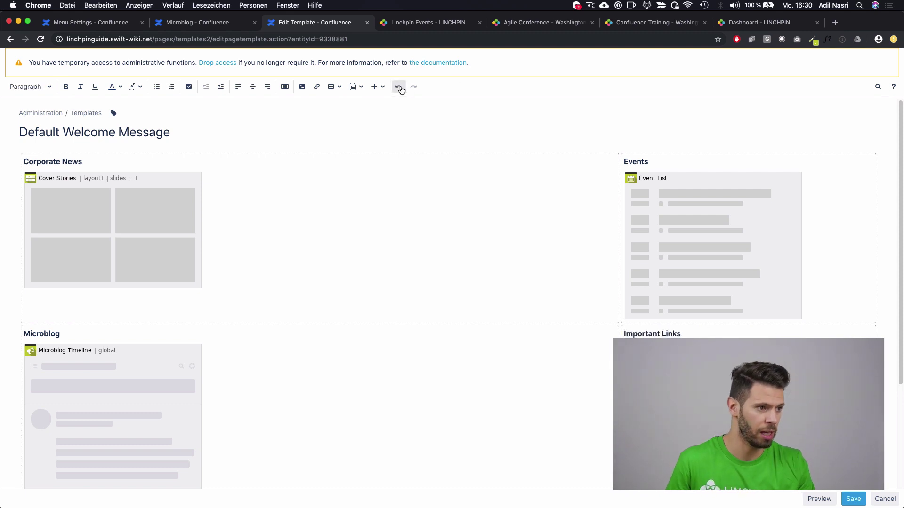
left_click(377, 86)
left_click(398, 285)
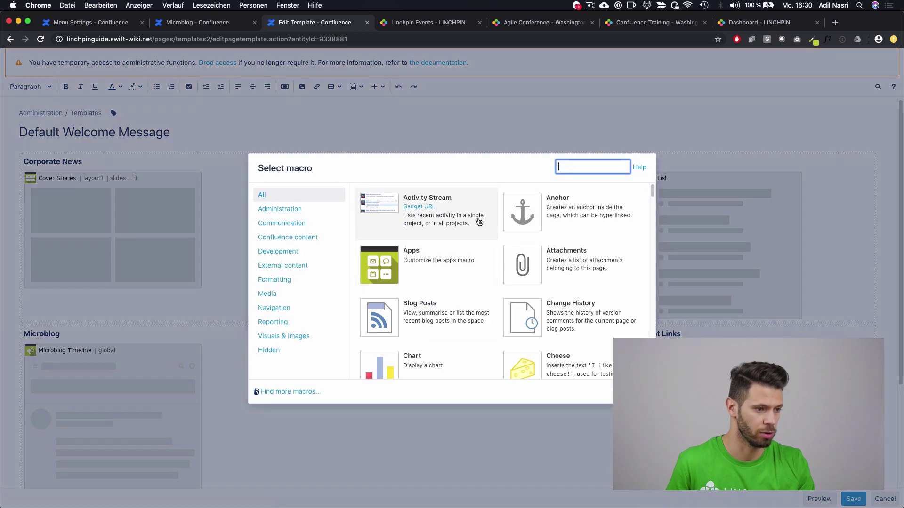
type("teaser")
left_click(426, 216)
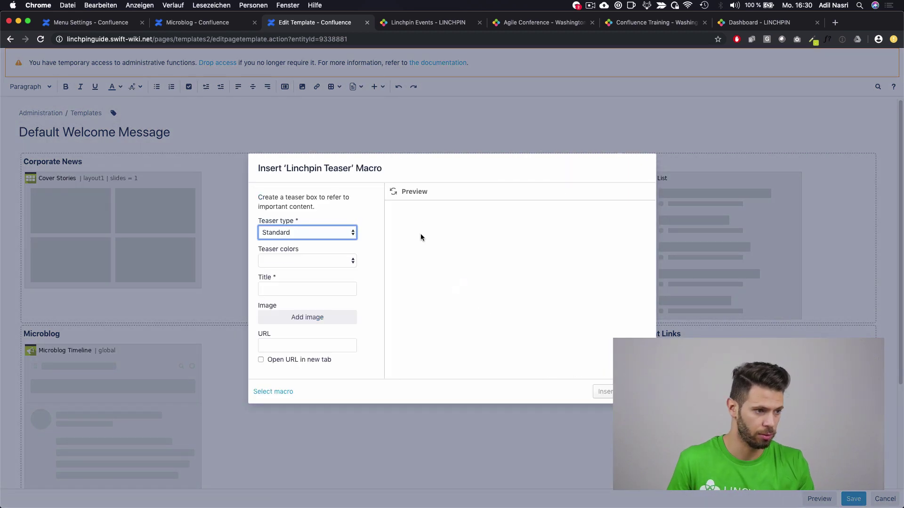
Step: Make it an Icon teaser in Teaser Blue titled 'Training Documents'
left_click(311, 240)
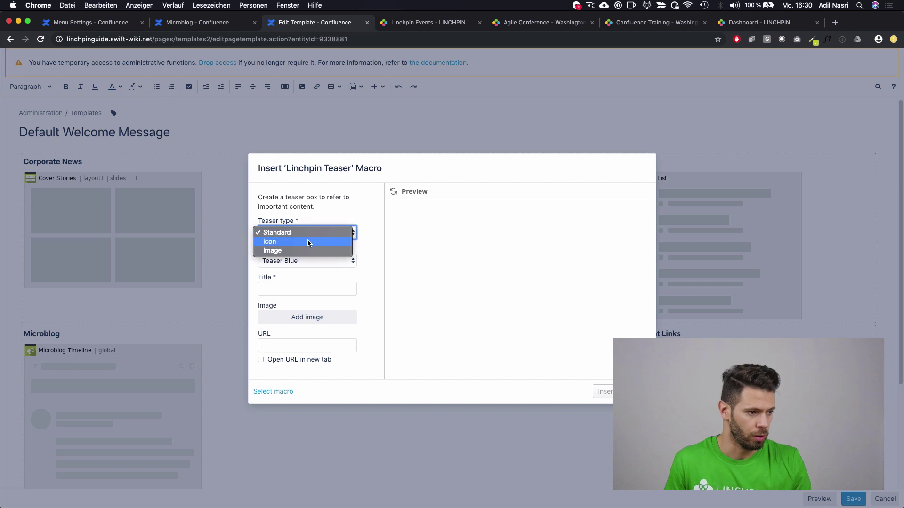
left_click(307, 241)
left_click(301, 258)
left_click(302, 263)
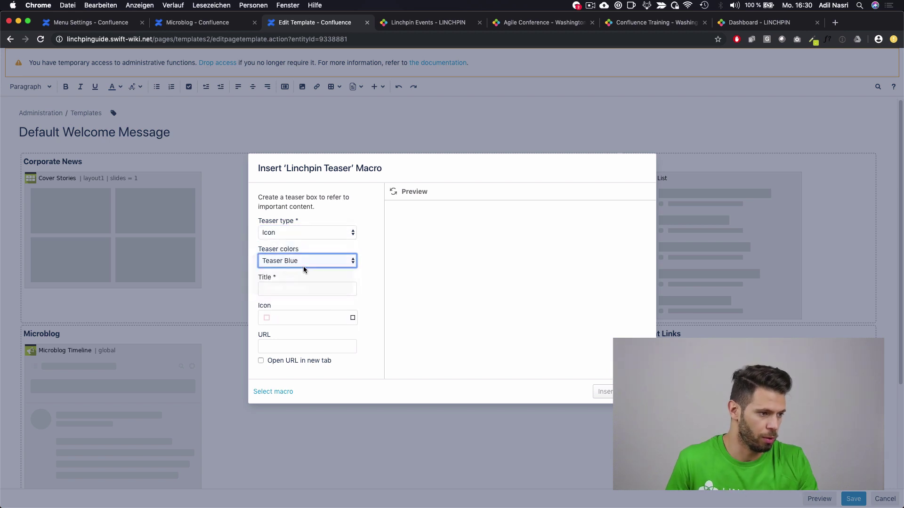
left_click(299, 291)
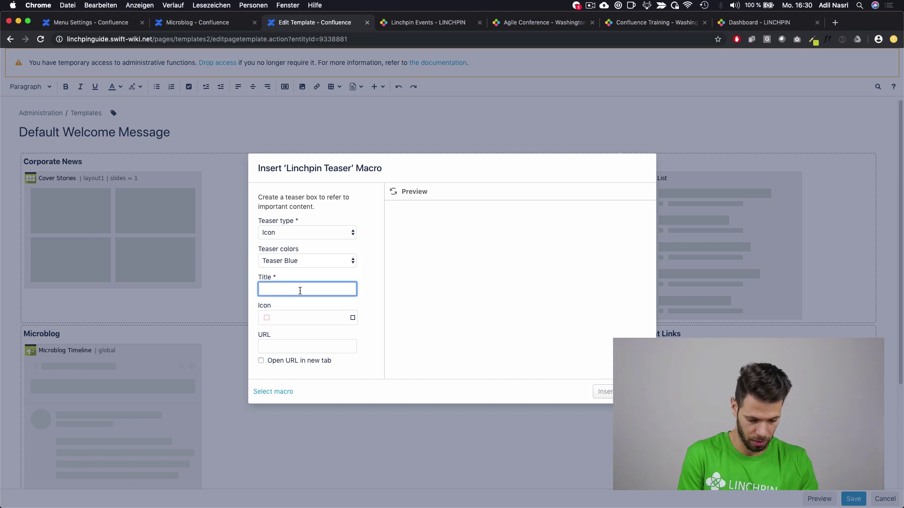
type("Trai")
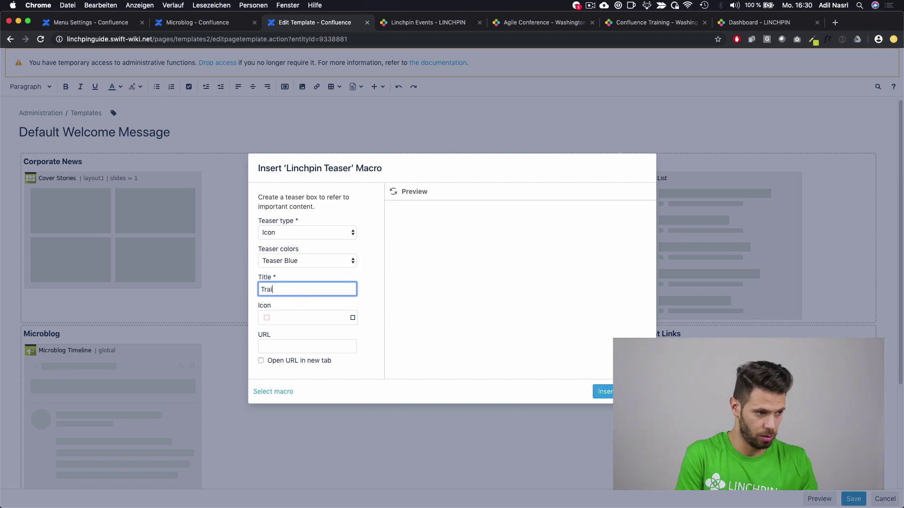
type("ning Doc")
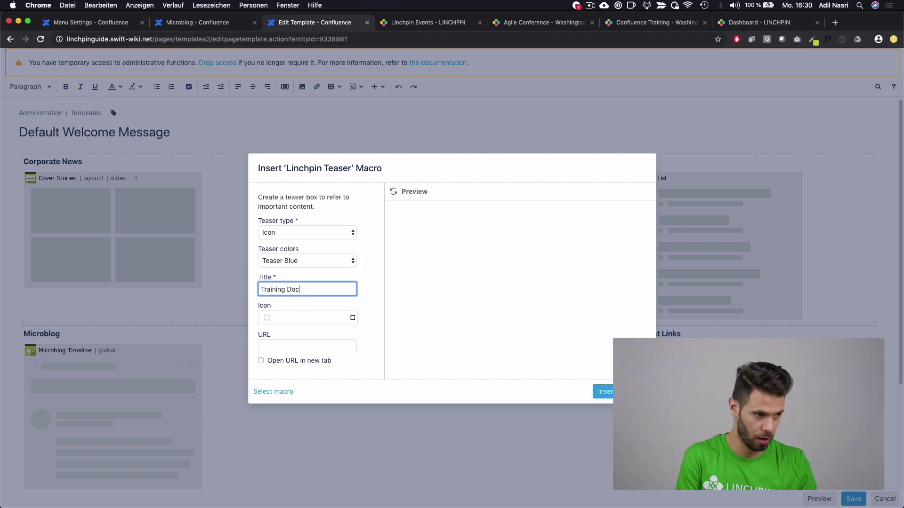
type("uem")
key("BackSpace")
type("ment")
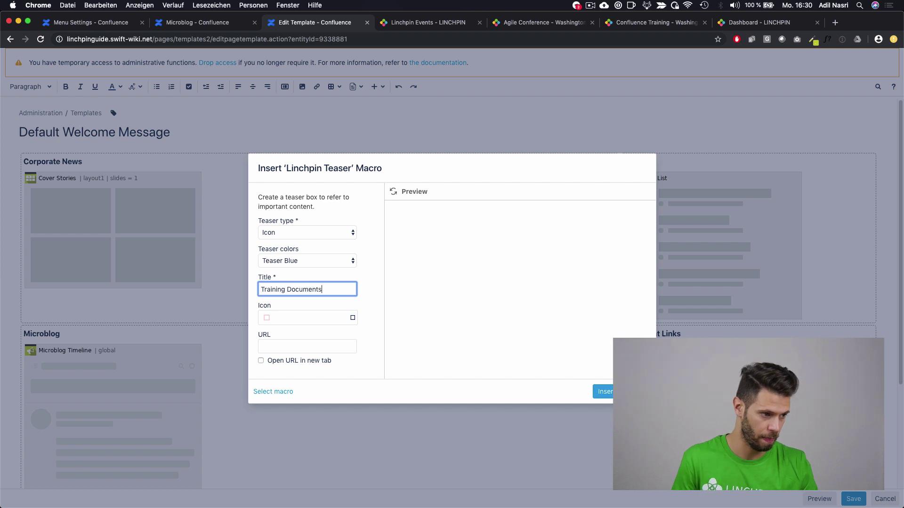
type("s")
Step: Give the teaser a magic wand icon, link it to the Onboarding space, and insert it
left_click(296, 317)
scroll(315, 338, "down", 2)
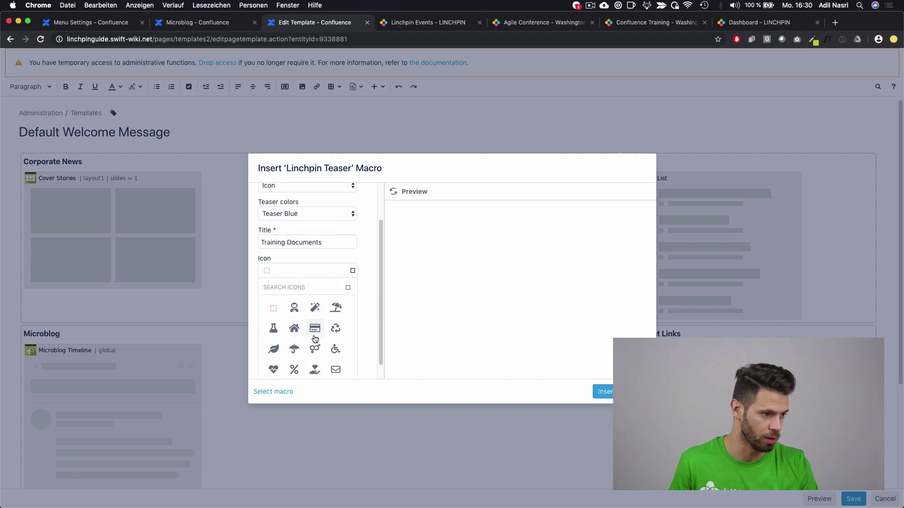
scroll(315, 339, "down", 1)
left_click(312, 293)
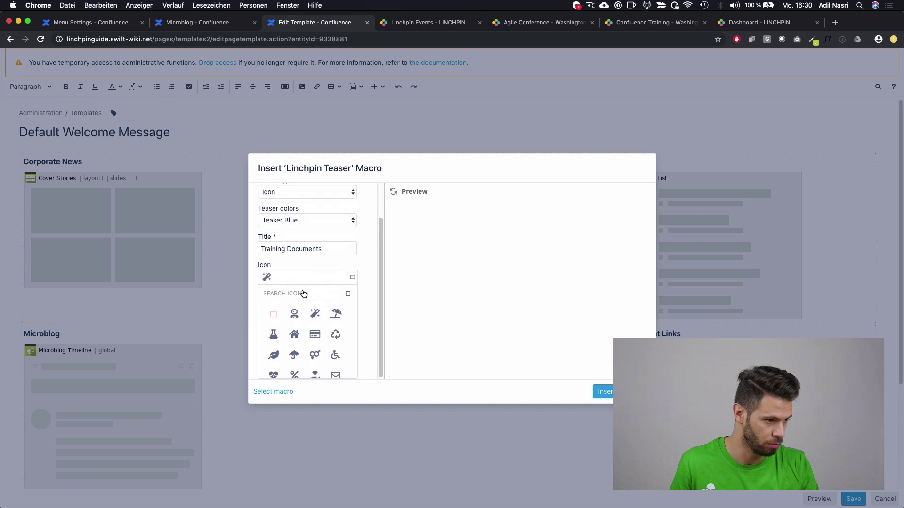
left_click(300, 345)
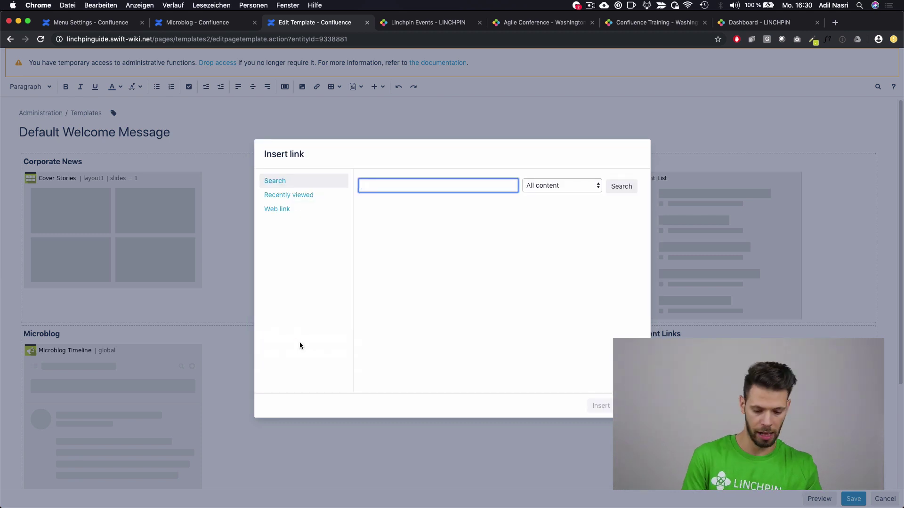
type("onboa")
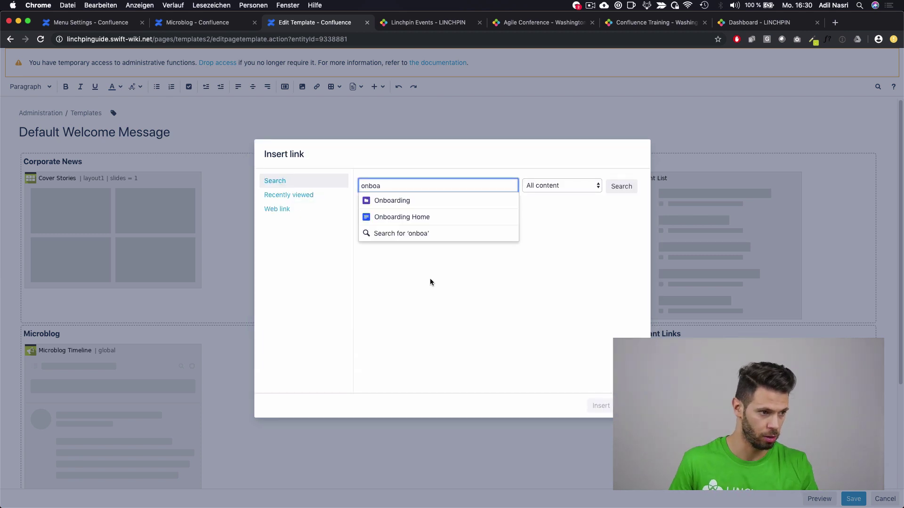
left_click(420, 204)
left_click(598, 405)
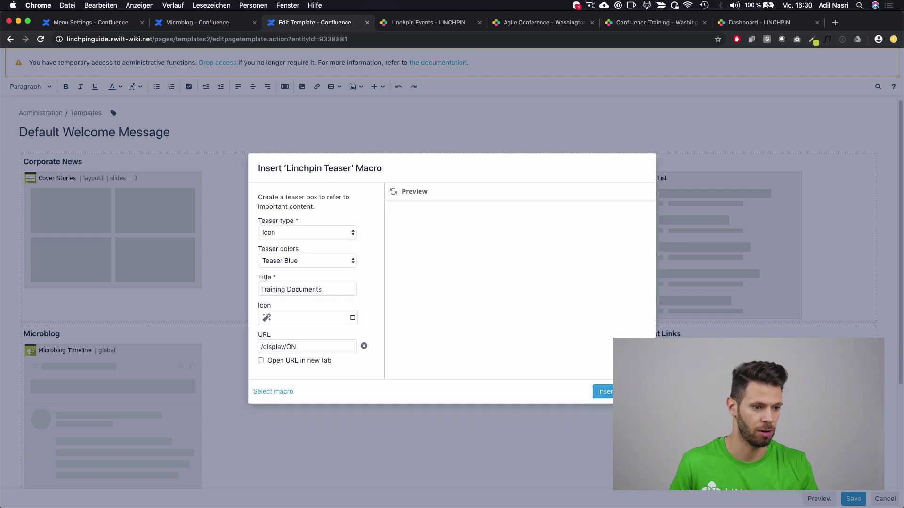
left_click(602, 392)
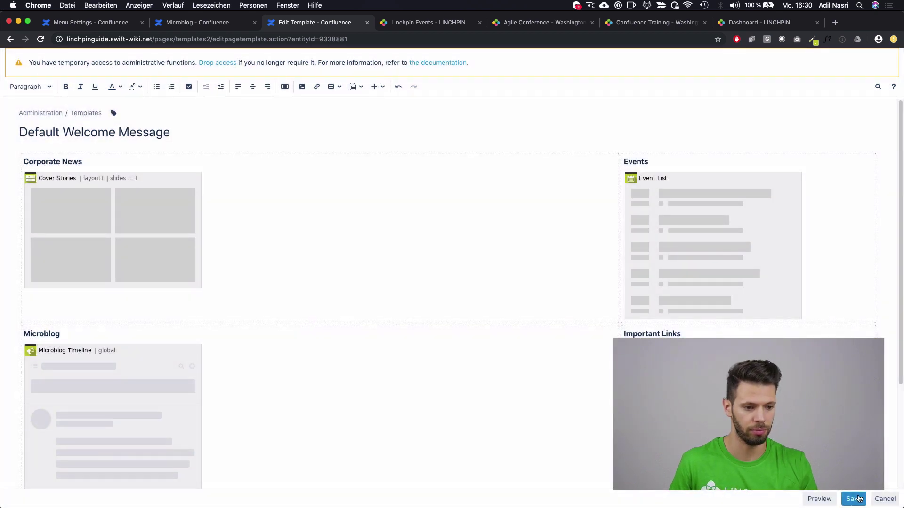
Step: Save the template and scroll the dashboard down to the blue Training Documents tile
left_click(855, 499)
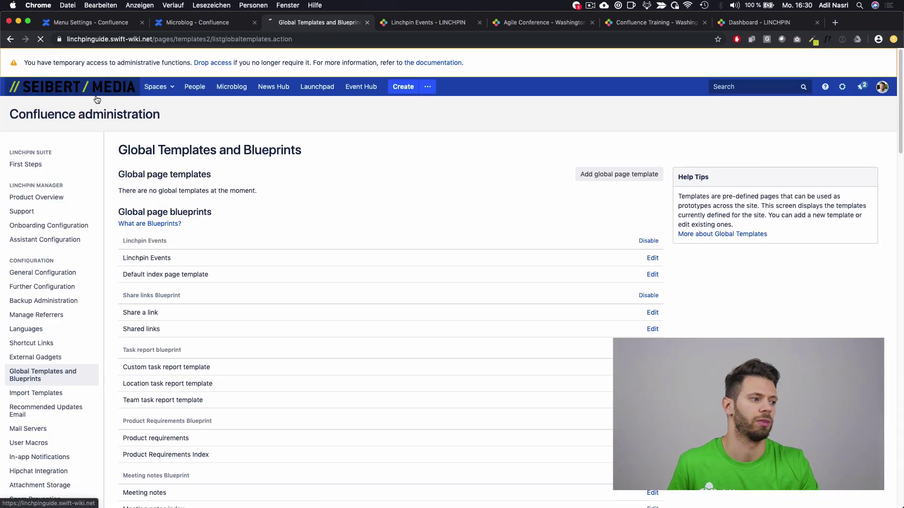
left_click(97, 99)
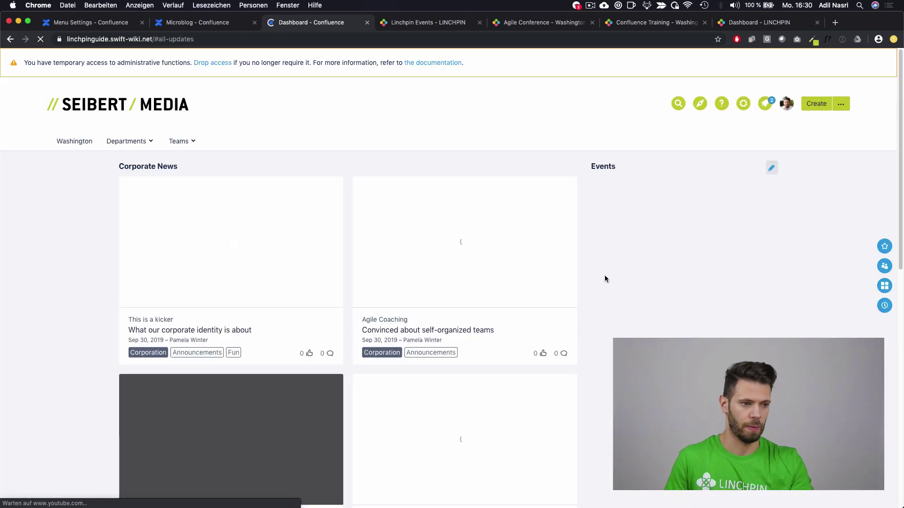
scroll(603, 292, "down", 6)
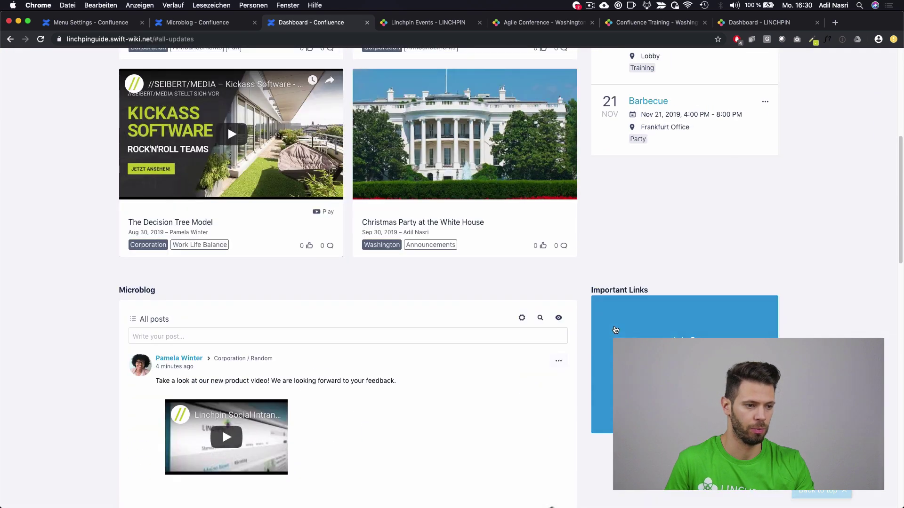
scroll(615, 330, "down", 1)
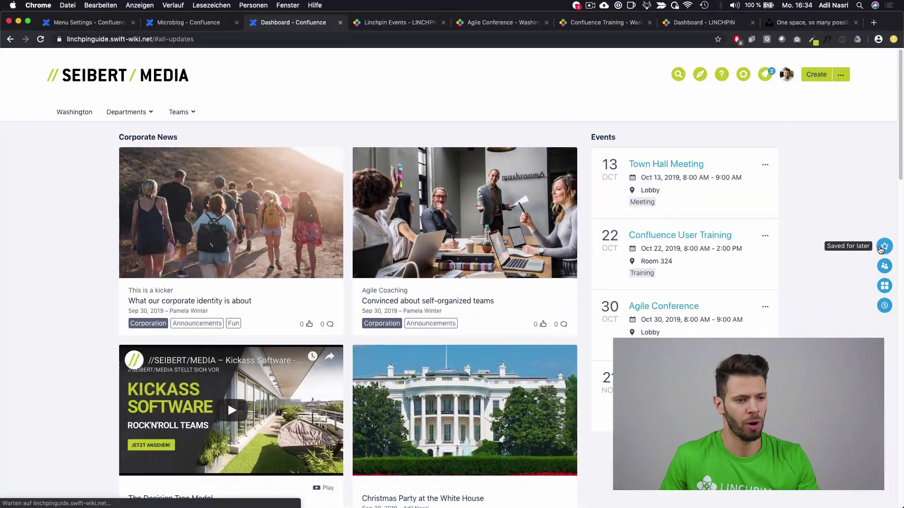
Step: Go from the My work panel's favourite apps to the Launchpad's All Apps page
left_click(884, 244)
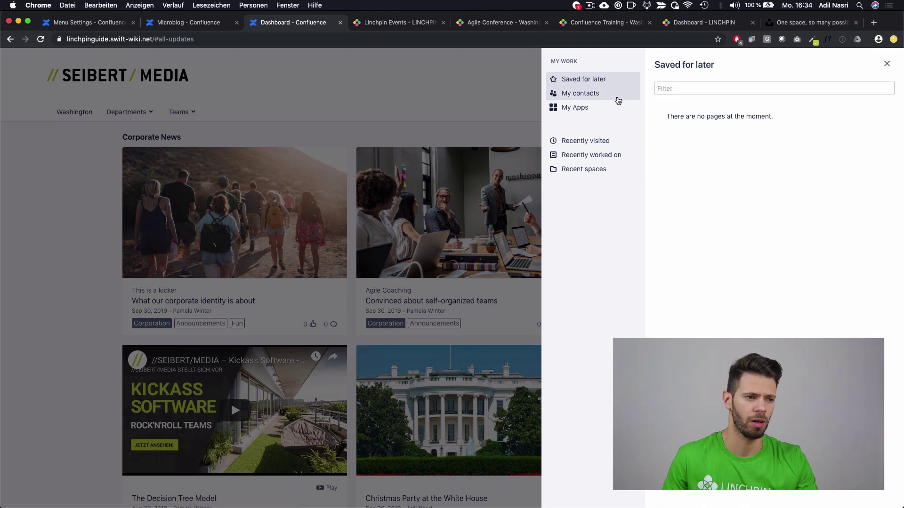
left_click(616, 97)
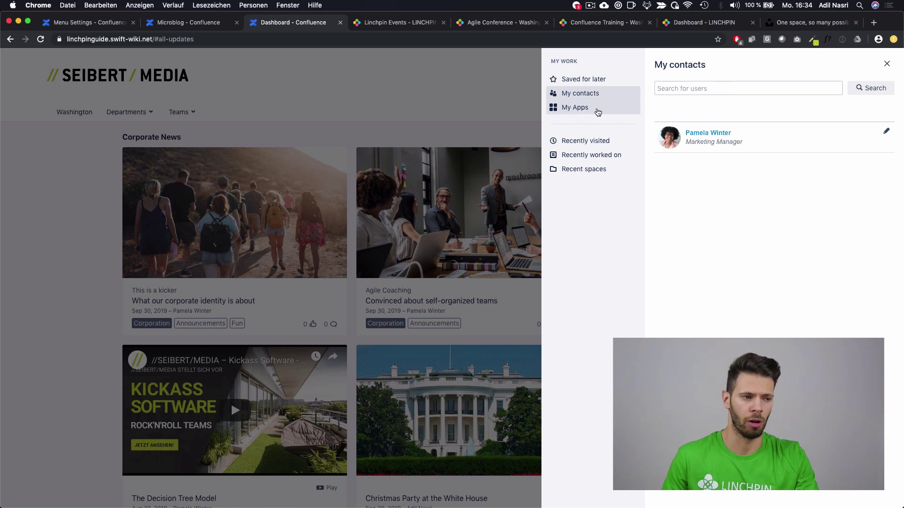
left_click(597, 112)
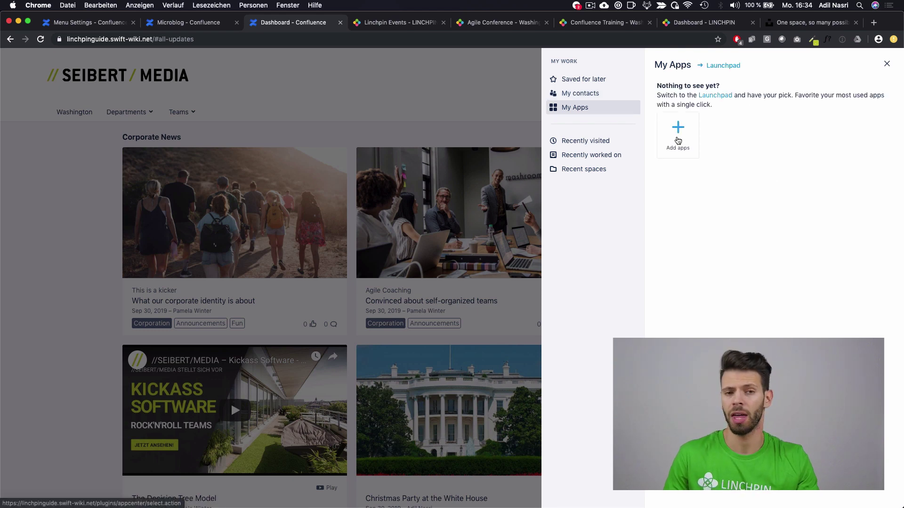
left_click(678, 140)
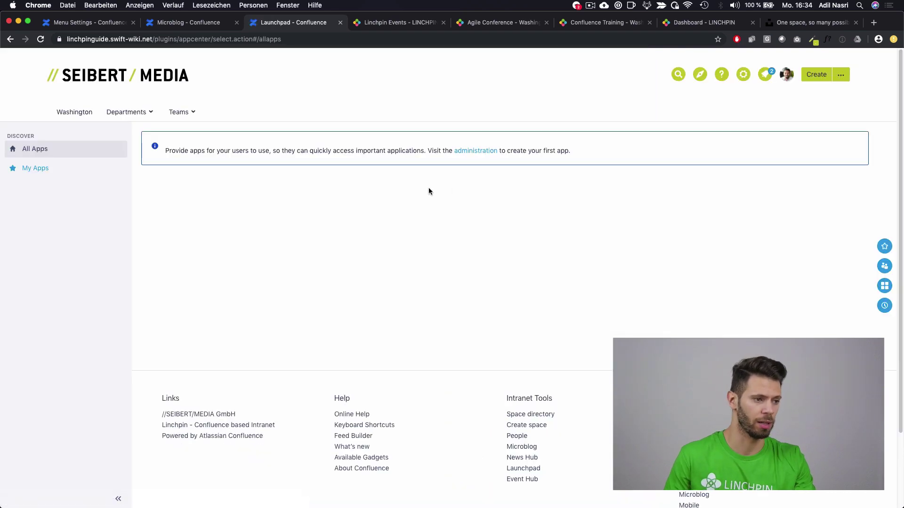
Step: Follow the Launchpad's administration link and confirm with the administrator password
left_click(473, 152)
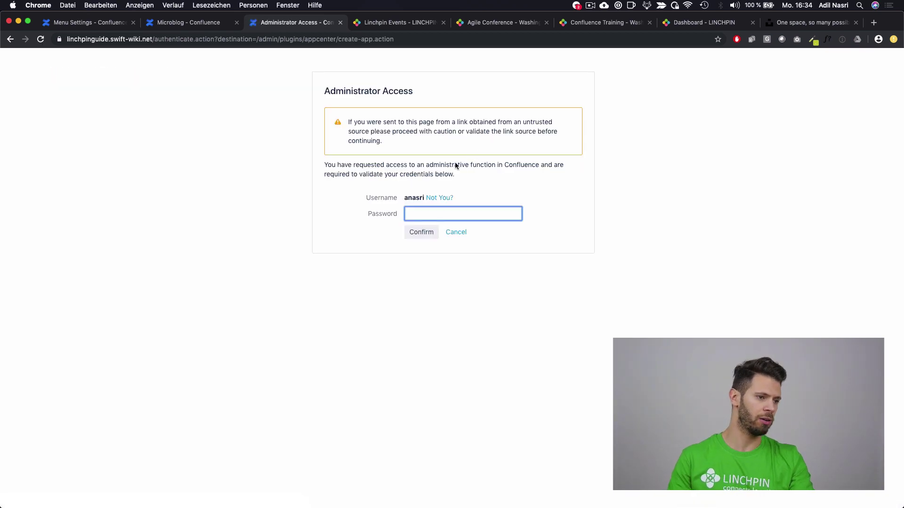
type("••••")
key("Return")
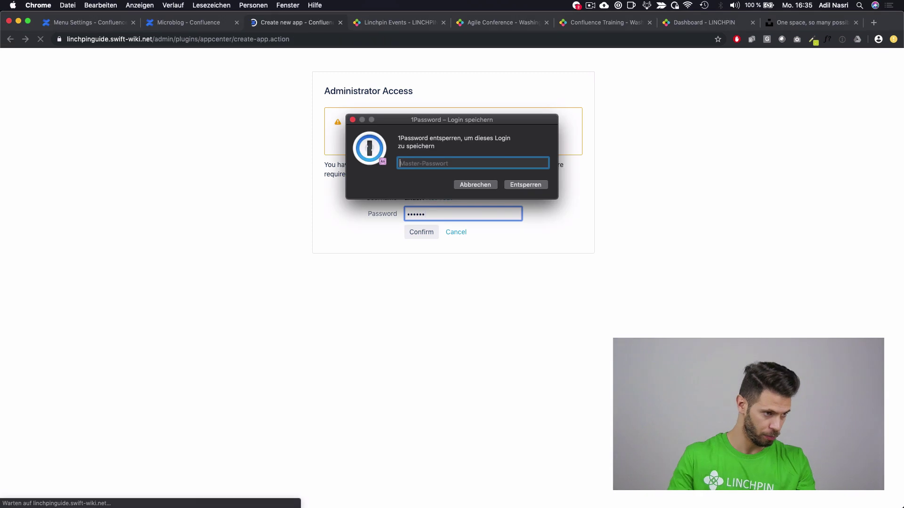
key("Escape")
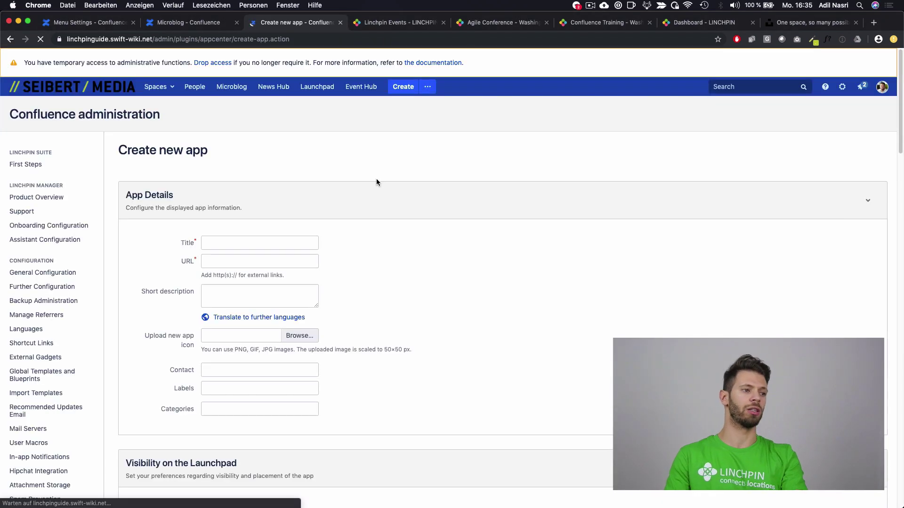
left_click(254, 239)
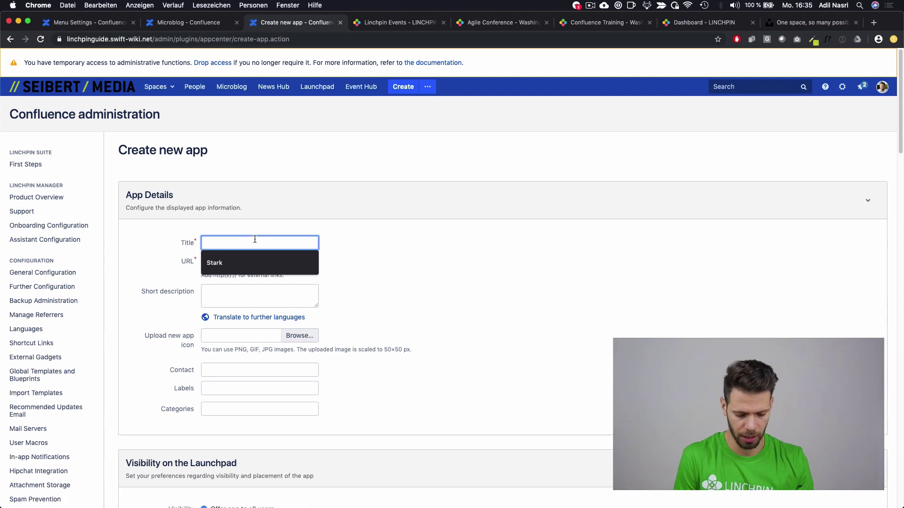
type("amazon")
left_click(254, 261)
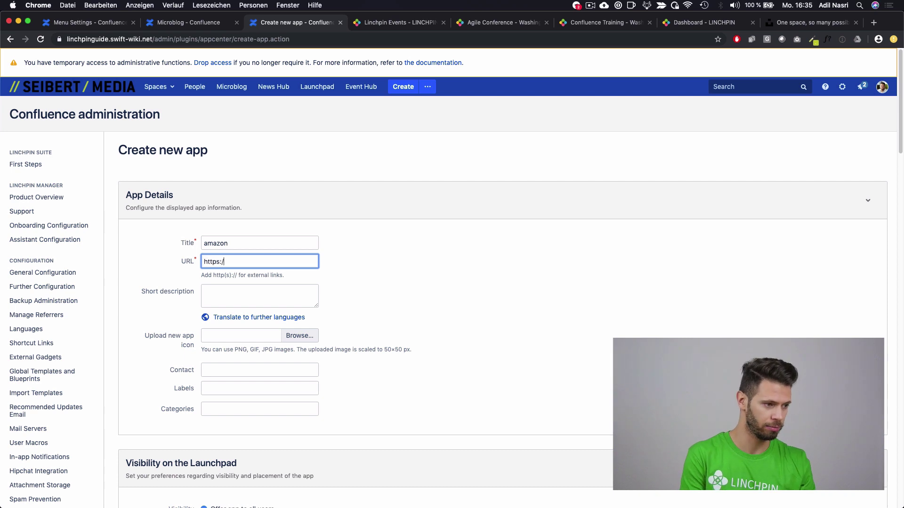
type("https://www.amaz")
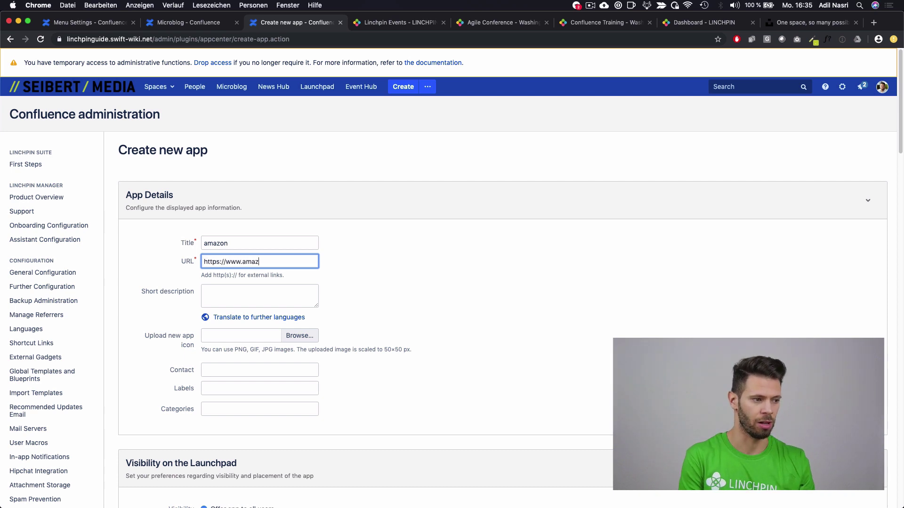
type("on.")
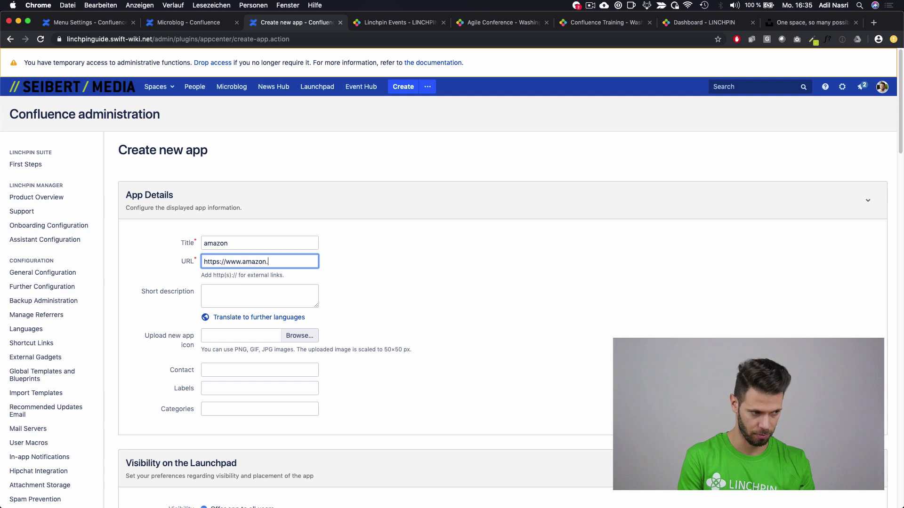
type("com")
key("Tab")
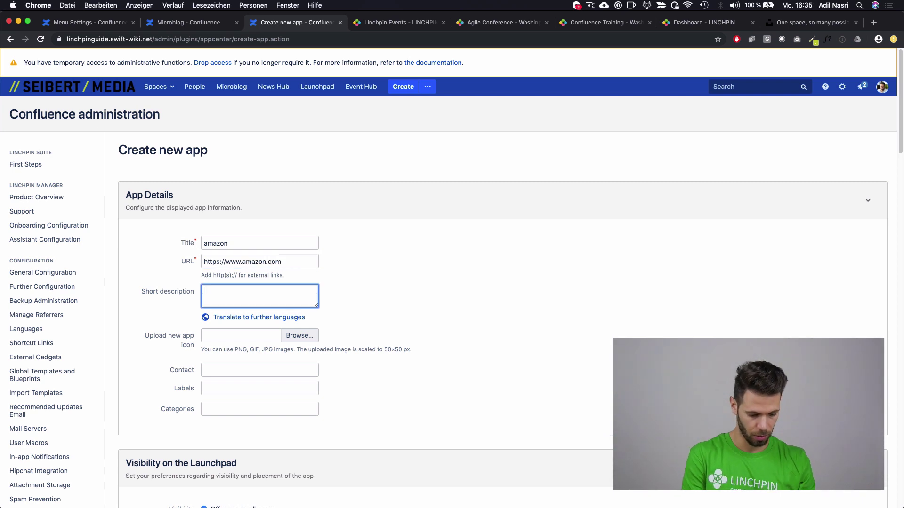
type("For shop")
key("BackSpace")
key("BackSpace")
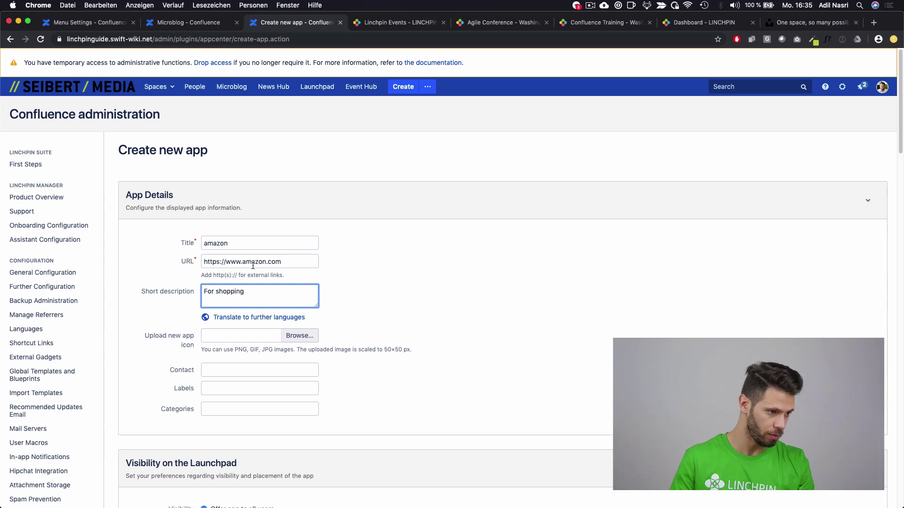
Step: Upload amazon.png as the icon, choose the contact user, and create the app
left_click(309, 336)
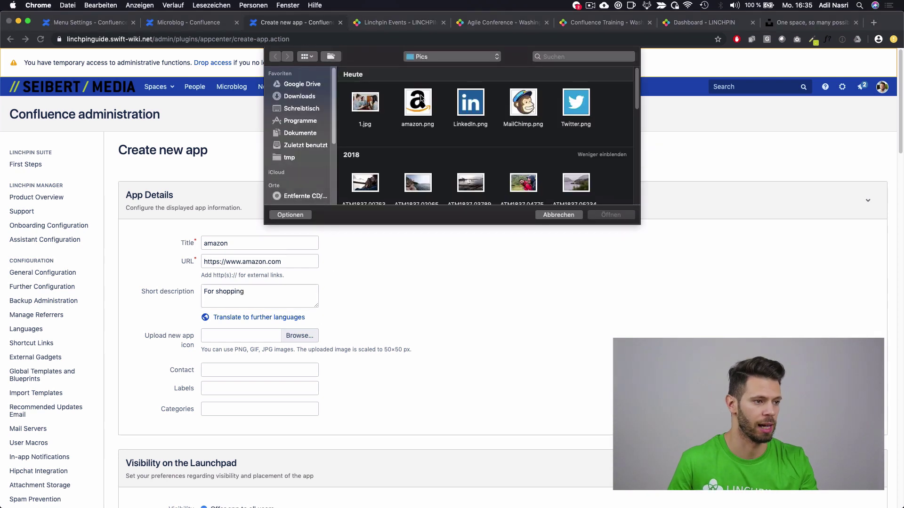
double_click(420, 97)
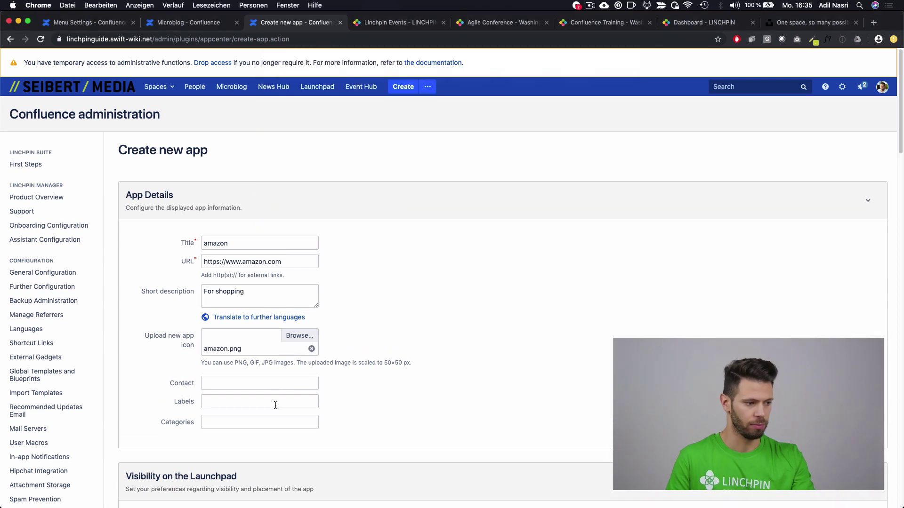
left_click(233, 387)
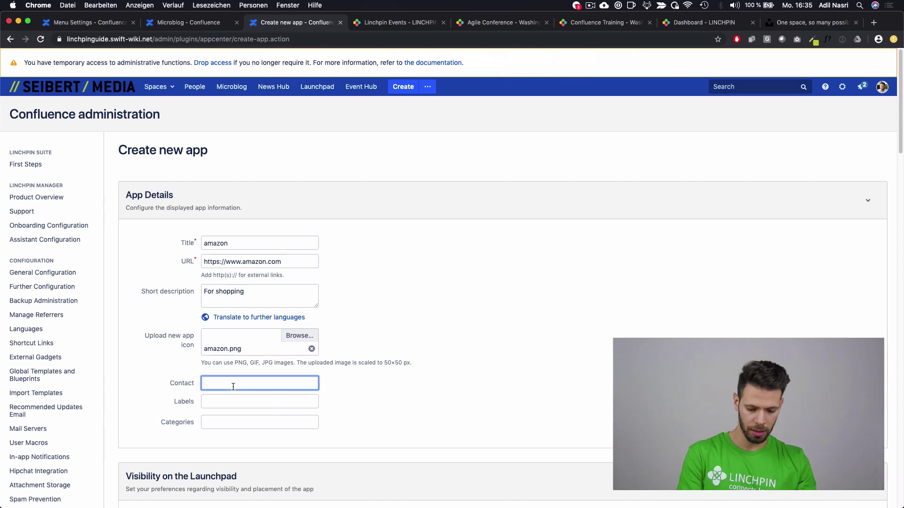
type("adil")
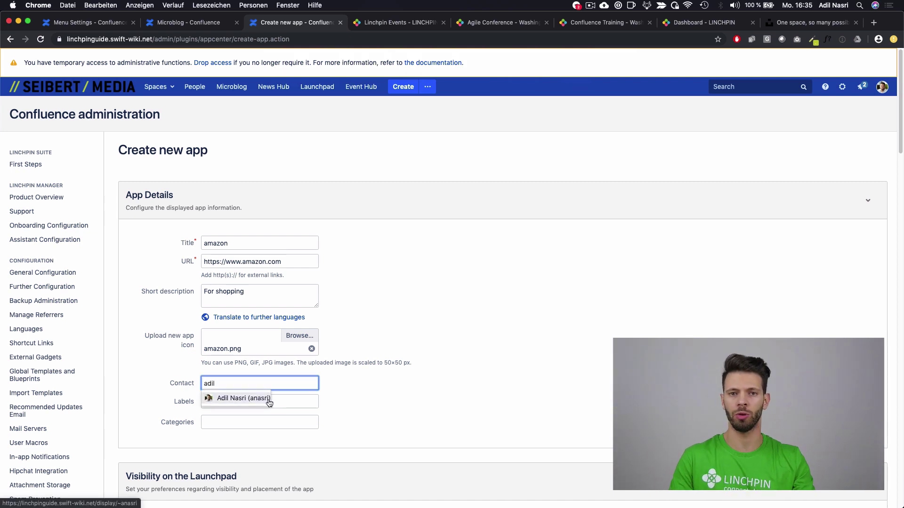
left_click(263, 399)
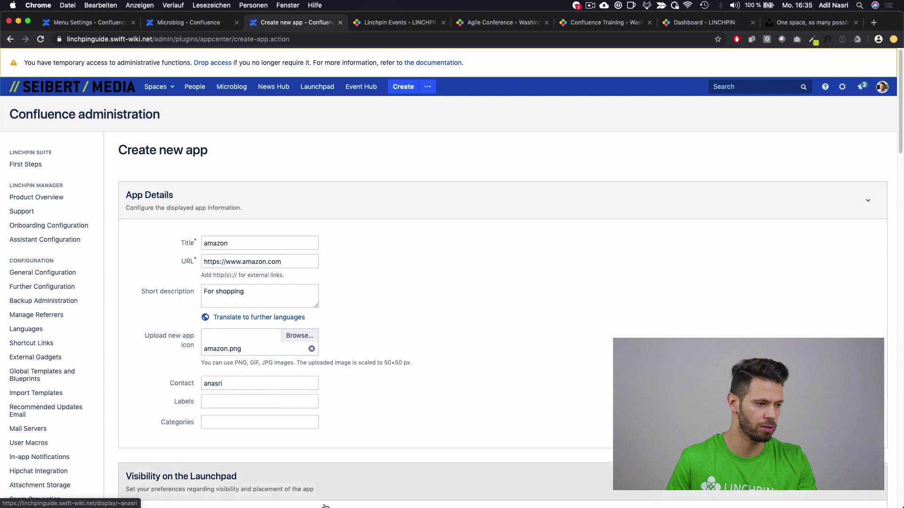
scroll(187, 420, "down", 2)
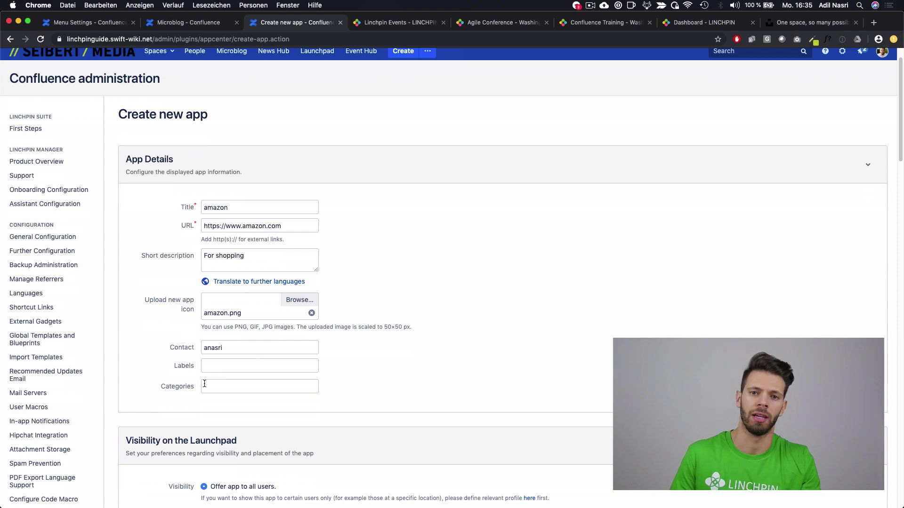
scroll(226, 405, "down", 5)
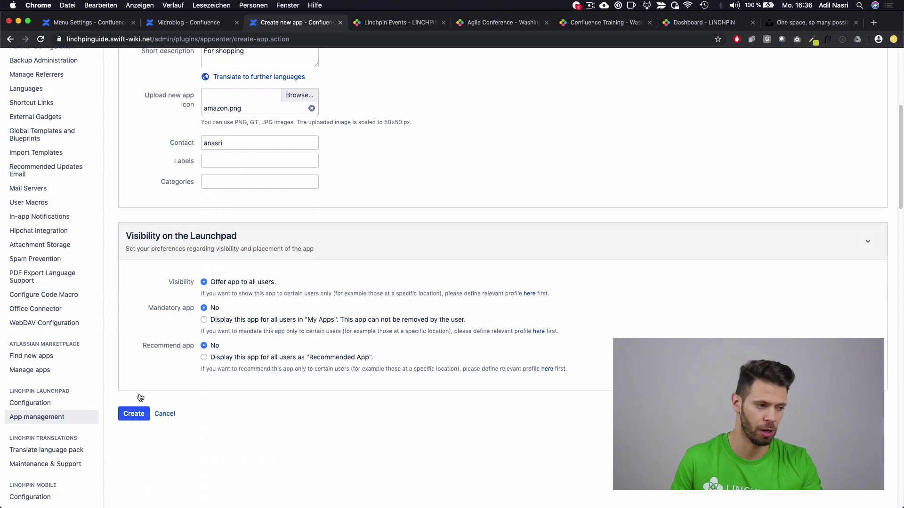
left_click(140, 416)
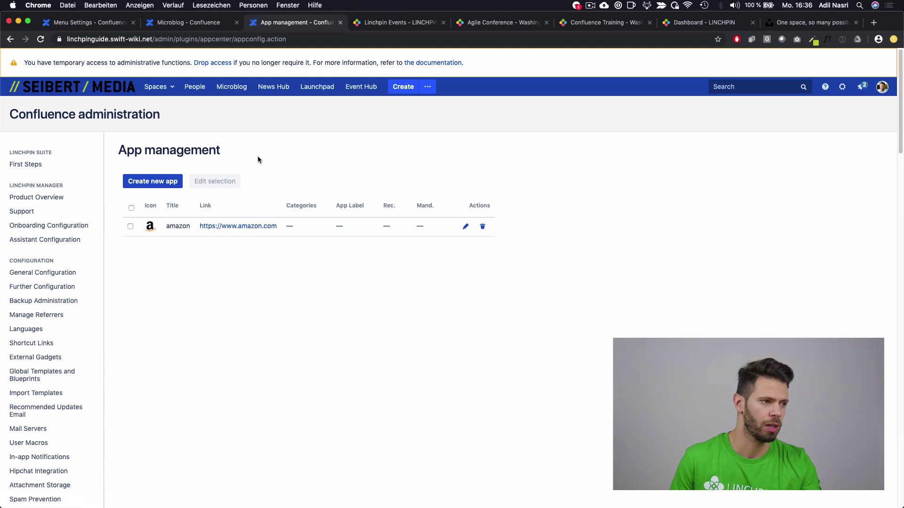
Step: Open the intranet dashboard in a new tab and go to the Launchpad app list
left_click(116, 92, "super")
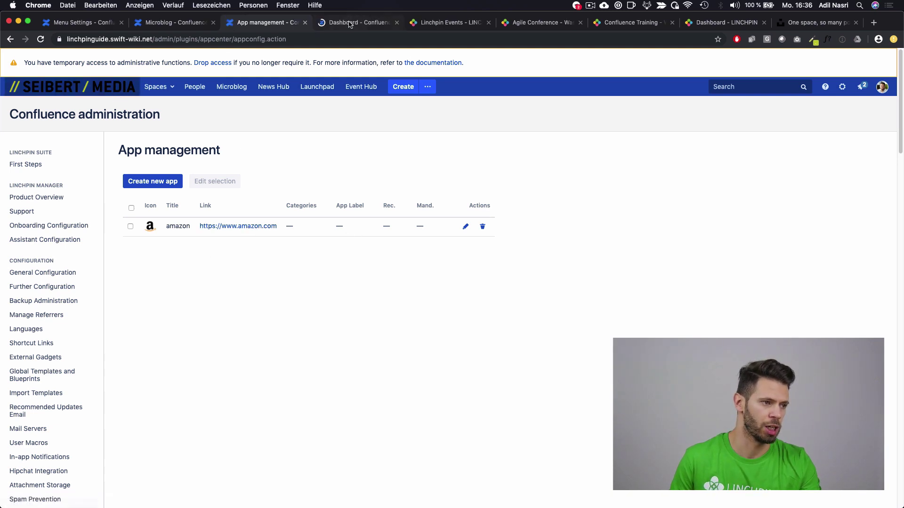
key("super+alt+Right")
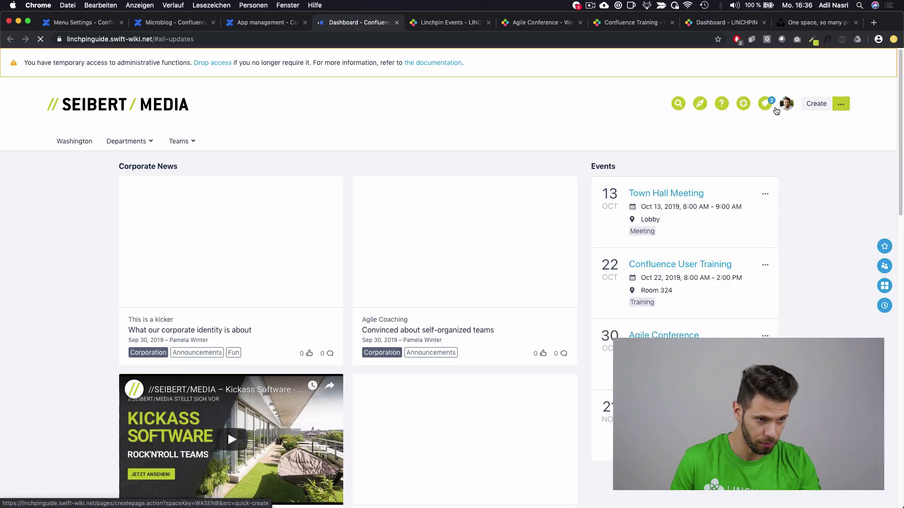
left_click(885, 286)
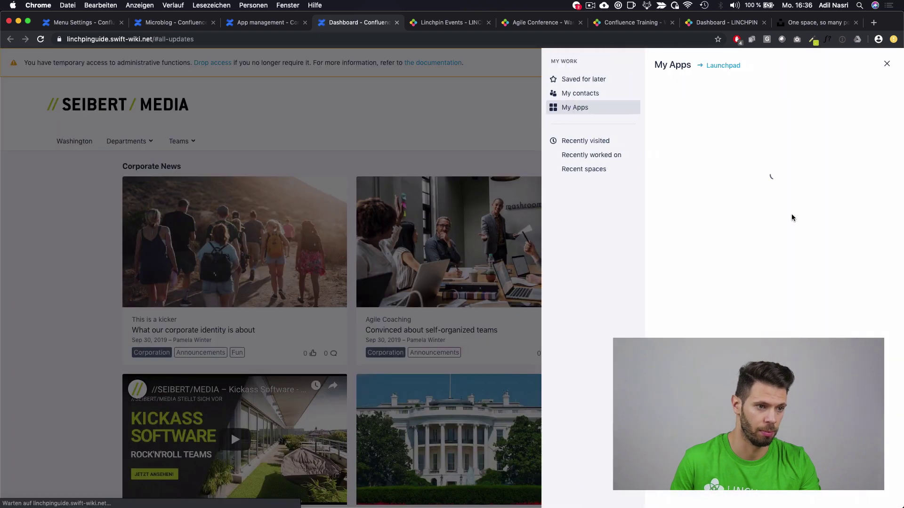
left_click(723, 65)
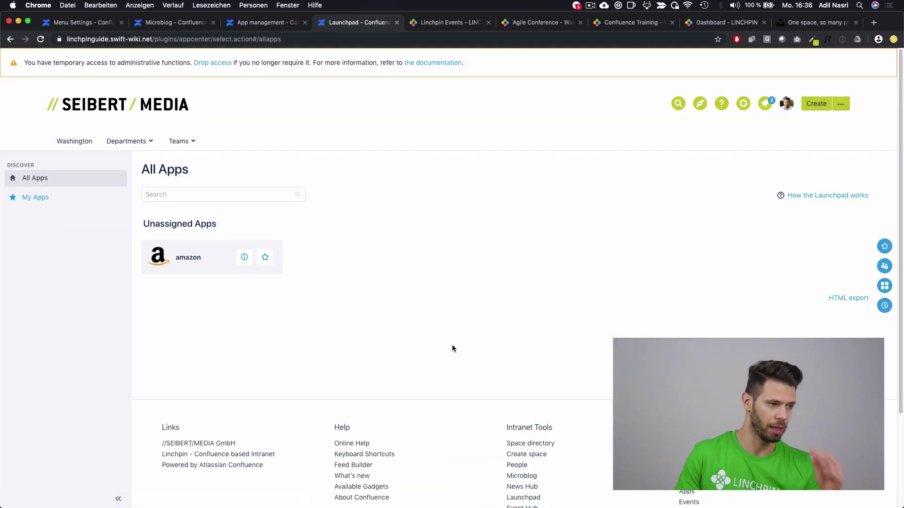
Step: Star amazon as a favourite and confirm it appears in the My Apps panel
left_click(265, 260)
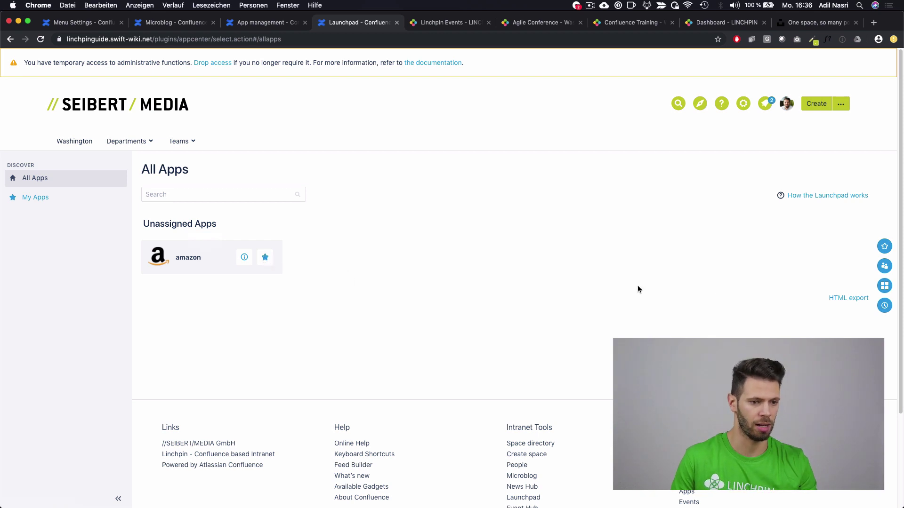
left_click(884, 286)
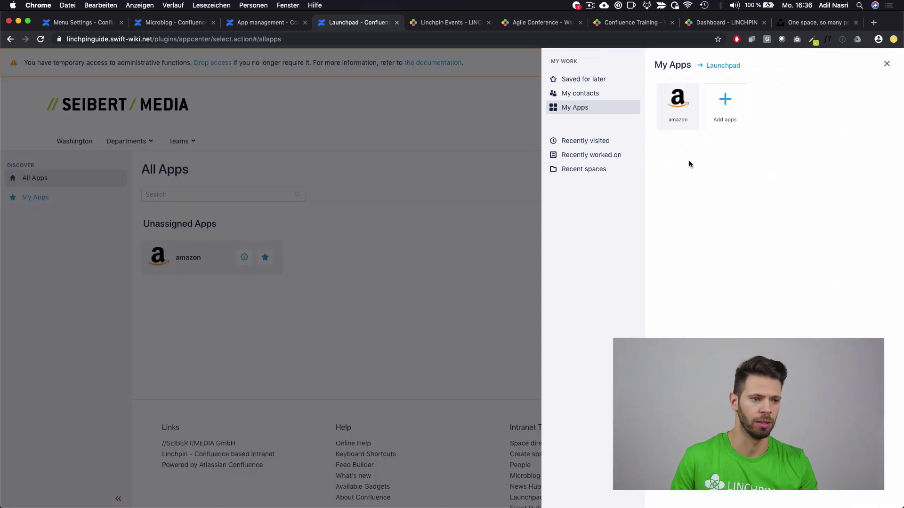
mouse_move(694, 101)
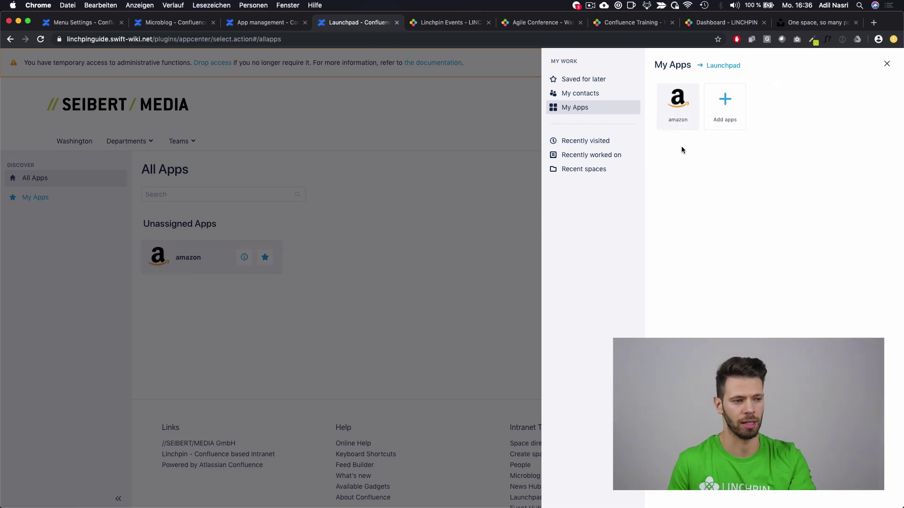
left_click(437, 276)
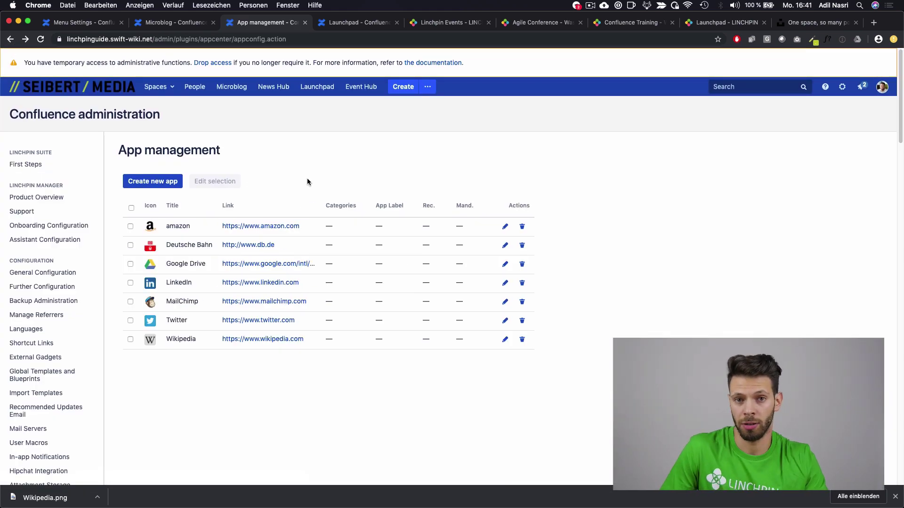
Step: Star MailChimp in the Launchpad and confirm My Apps shows amazon, Google Drive, LinkedIn and MailChimp
left_click(58, 92)
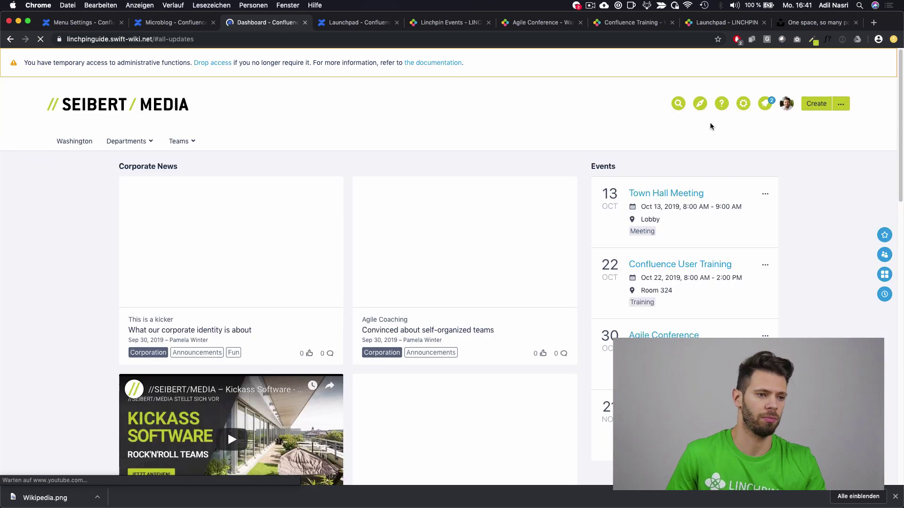
left_click(700, 104)
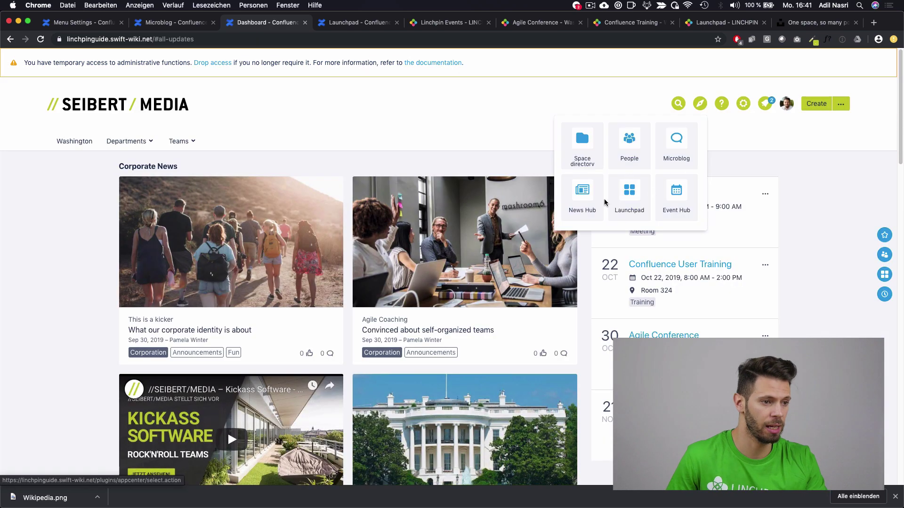
left_click(621, 192)
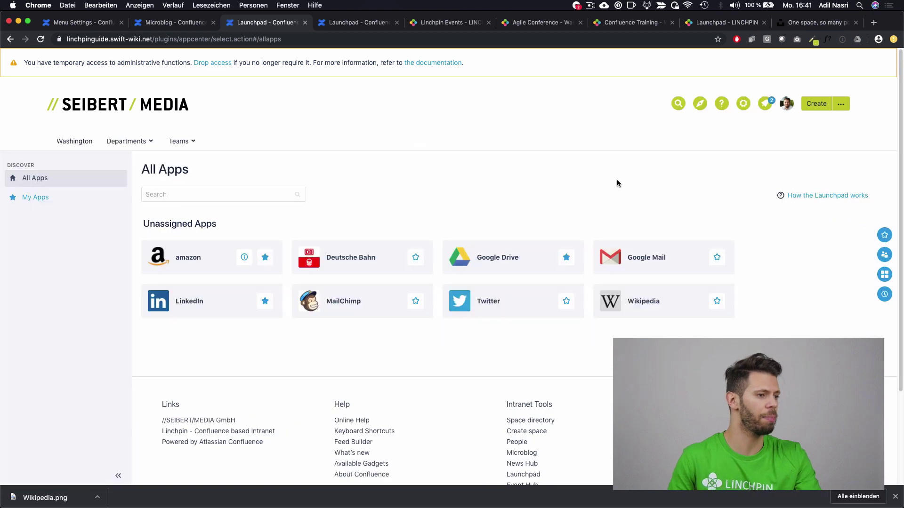
left_click(417, 303)
left_click(885, 274)
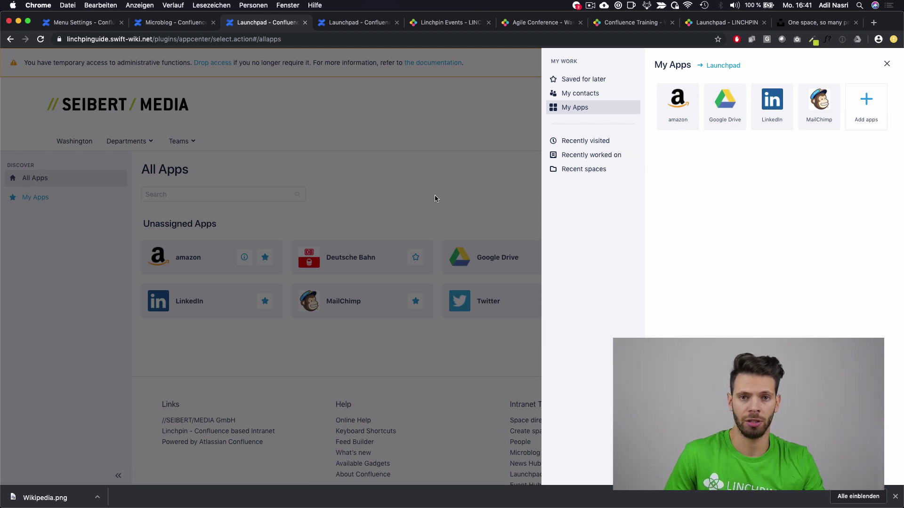
left_click(441, 207)
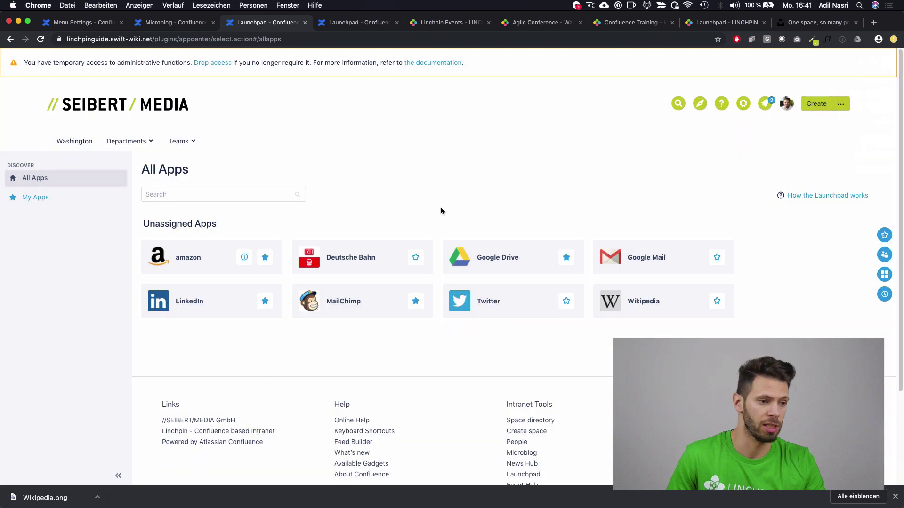